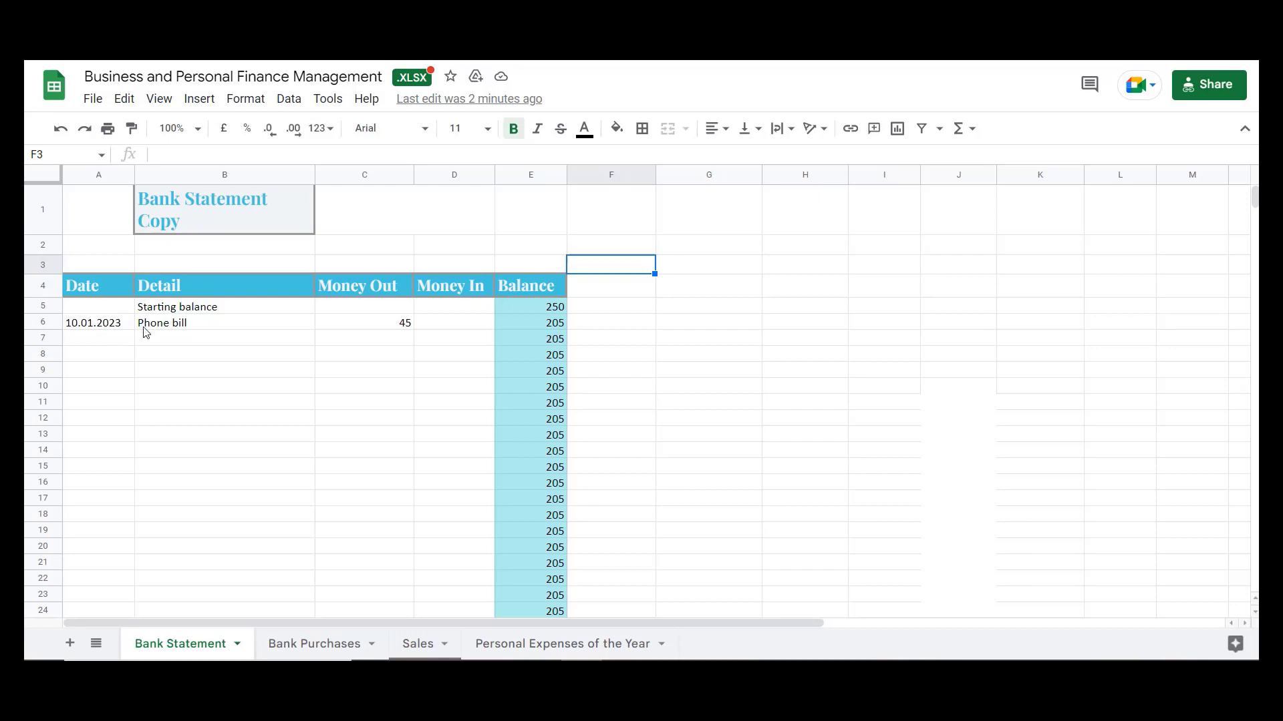
pyautogui.click(94, 325)
pyautogui.click(220, 325)
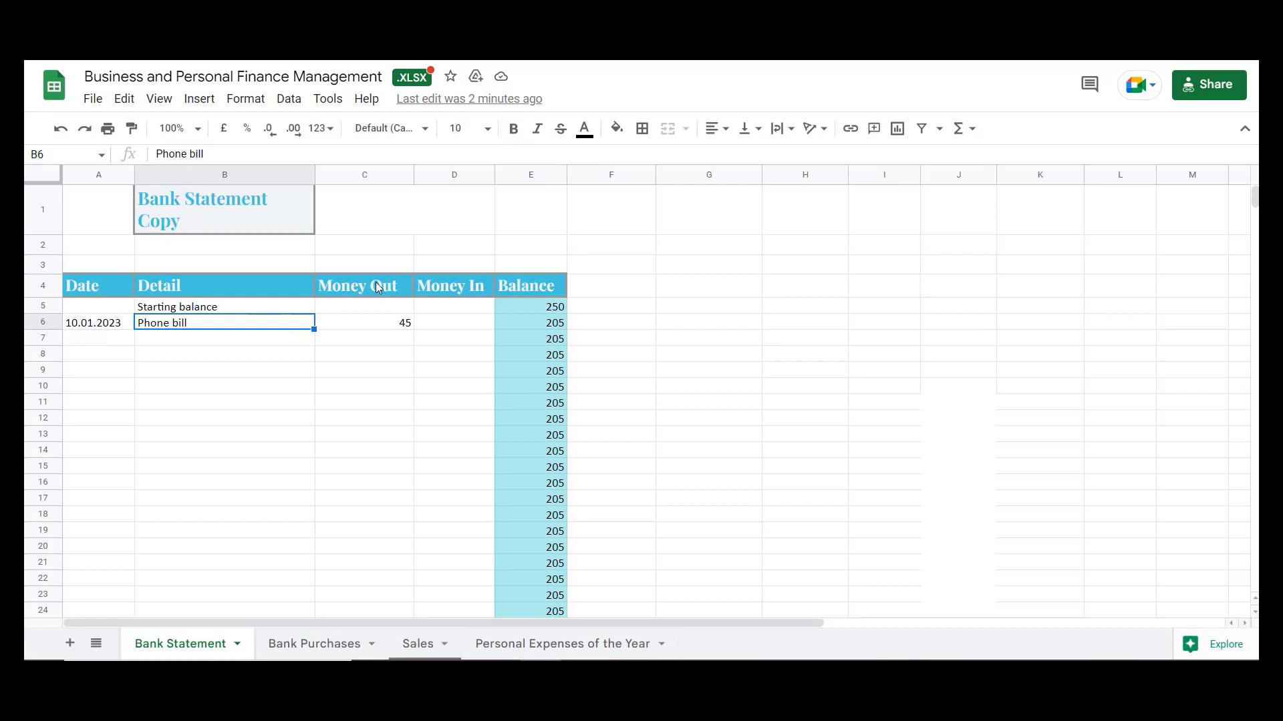
pyautogui.click(388, 332)
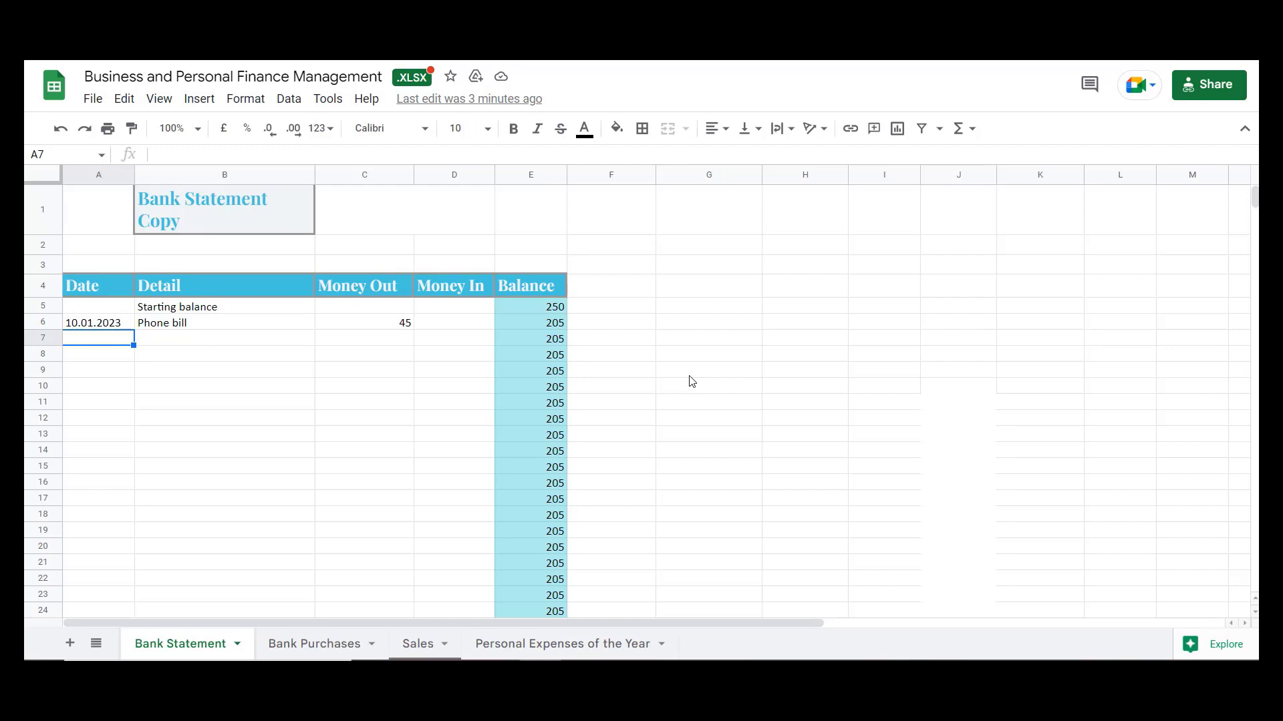
# Add a Tailwind expense in row 7 of the bank statement, dated 13.02.2023, with 25 as Money Out.
pyautogui.write('13.02.2023')
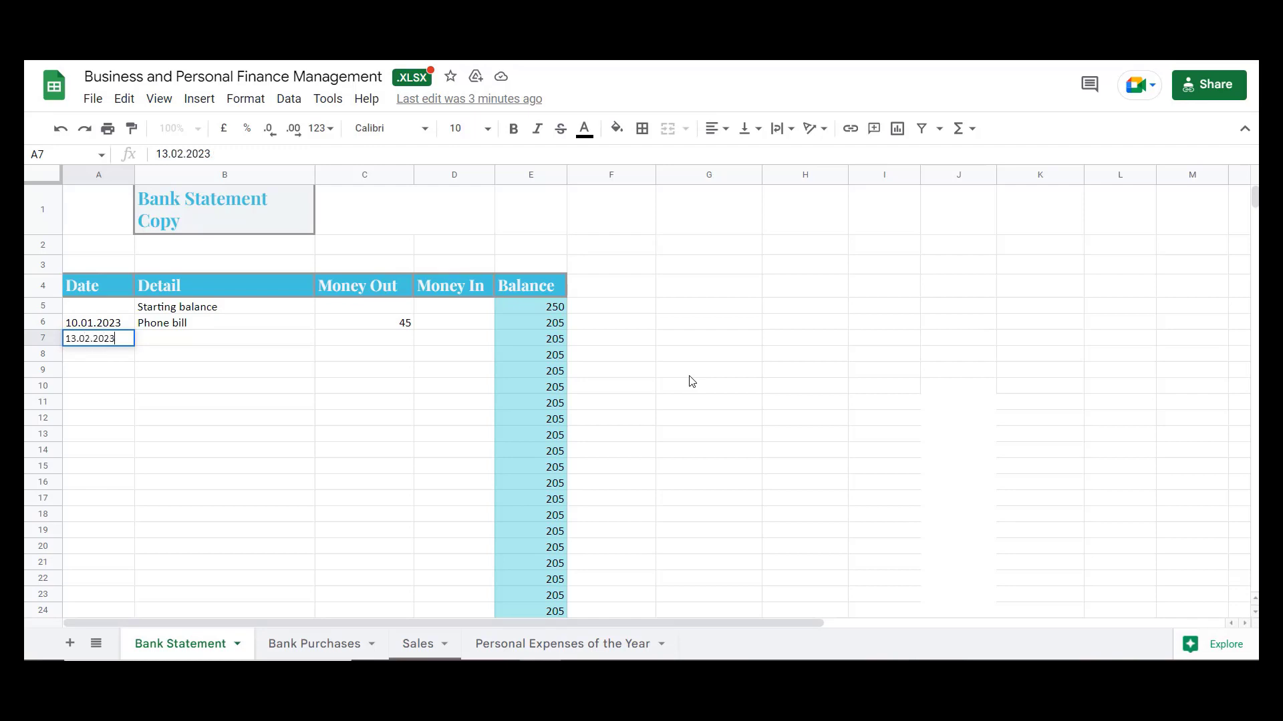
pyautogui.press('Tab')
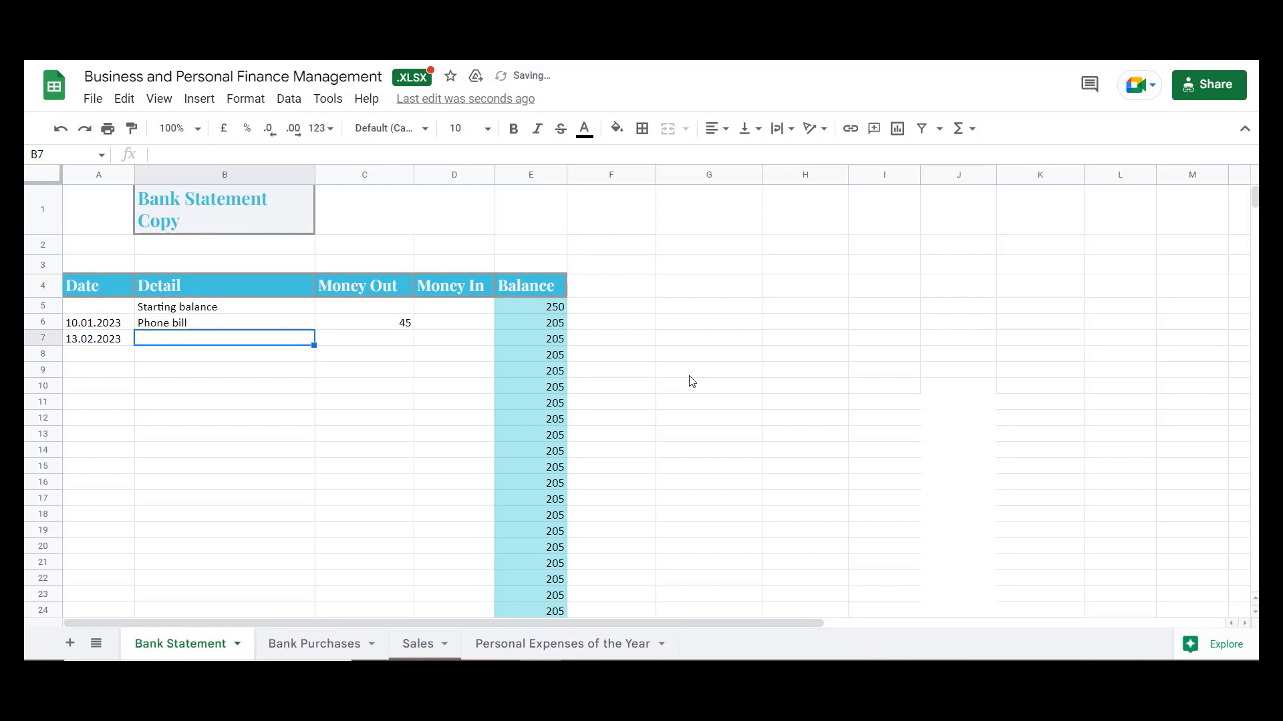
pyautogui.write('Tai')
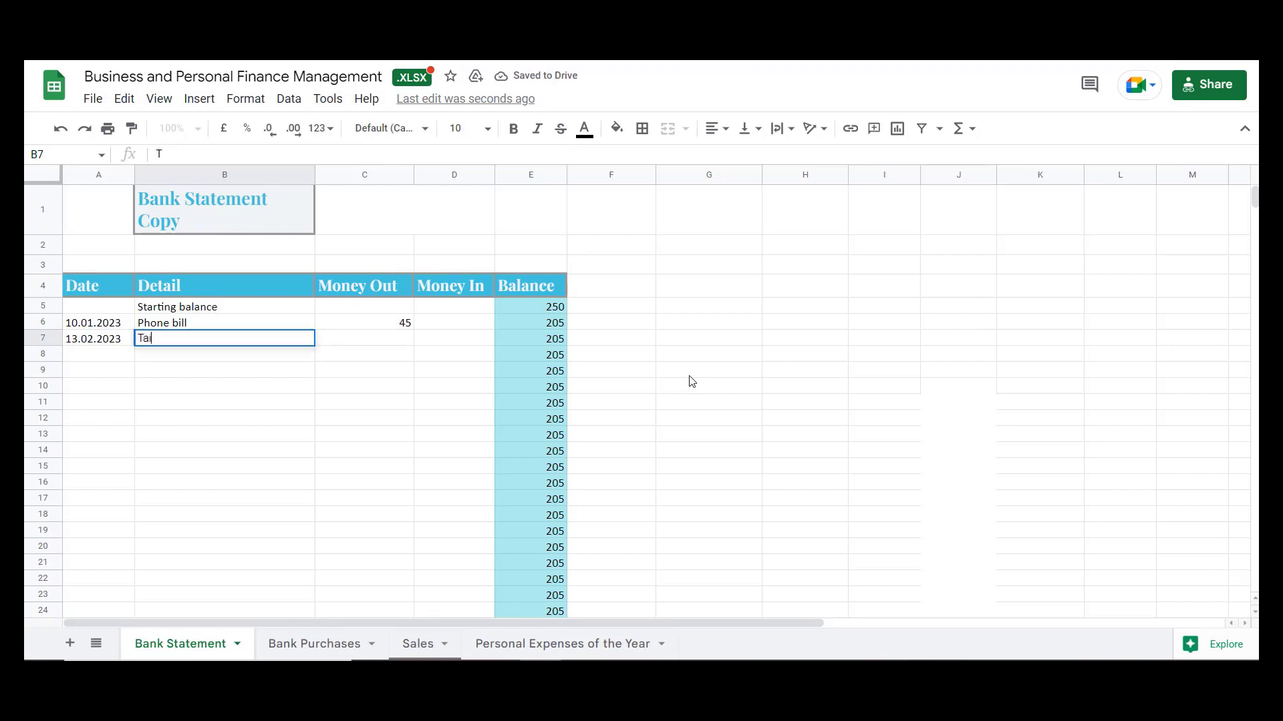
pyautogui.write('lwind')
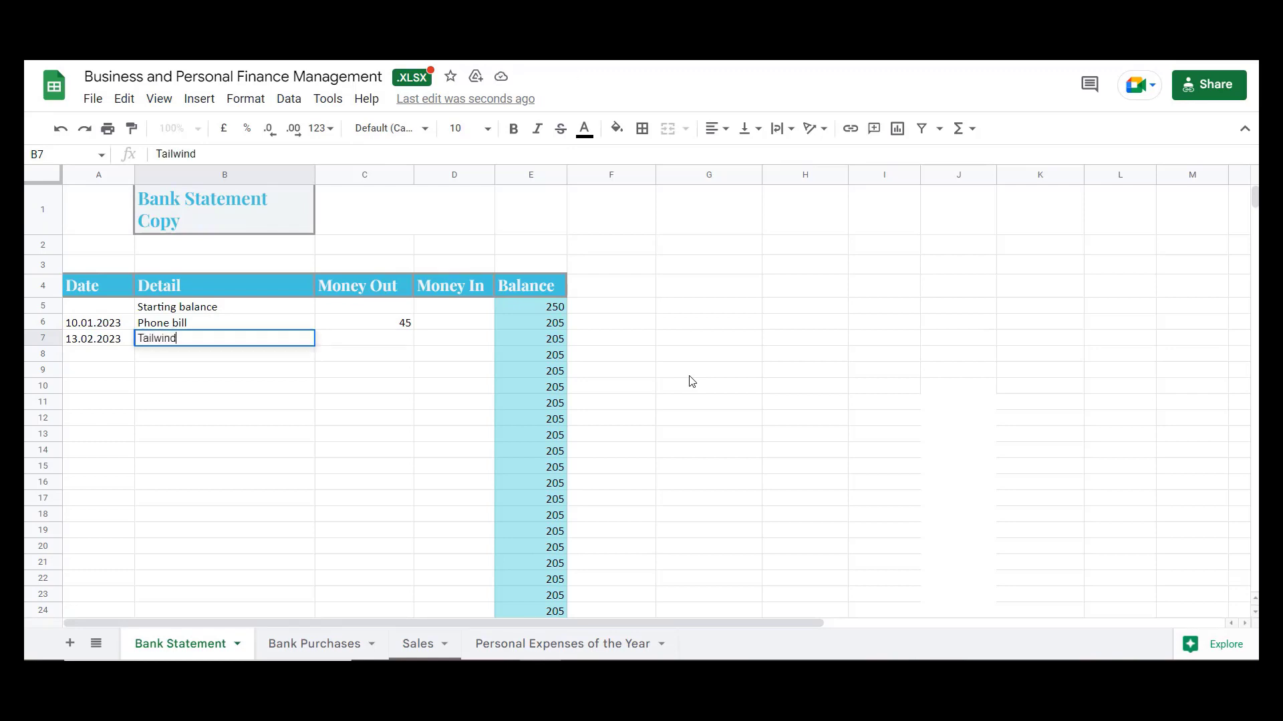
pyautogui.press('Tab')
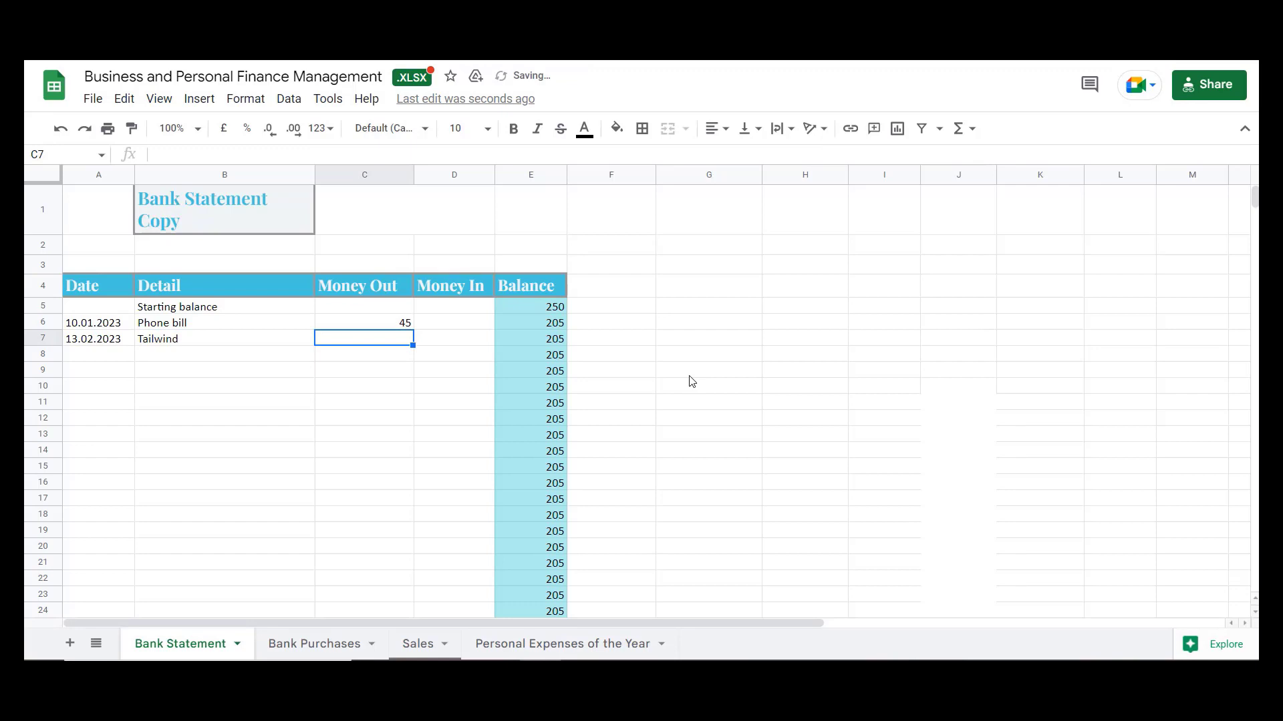
pyautogui.write('25')
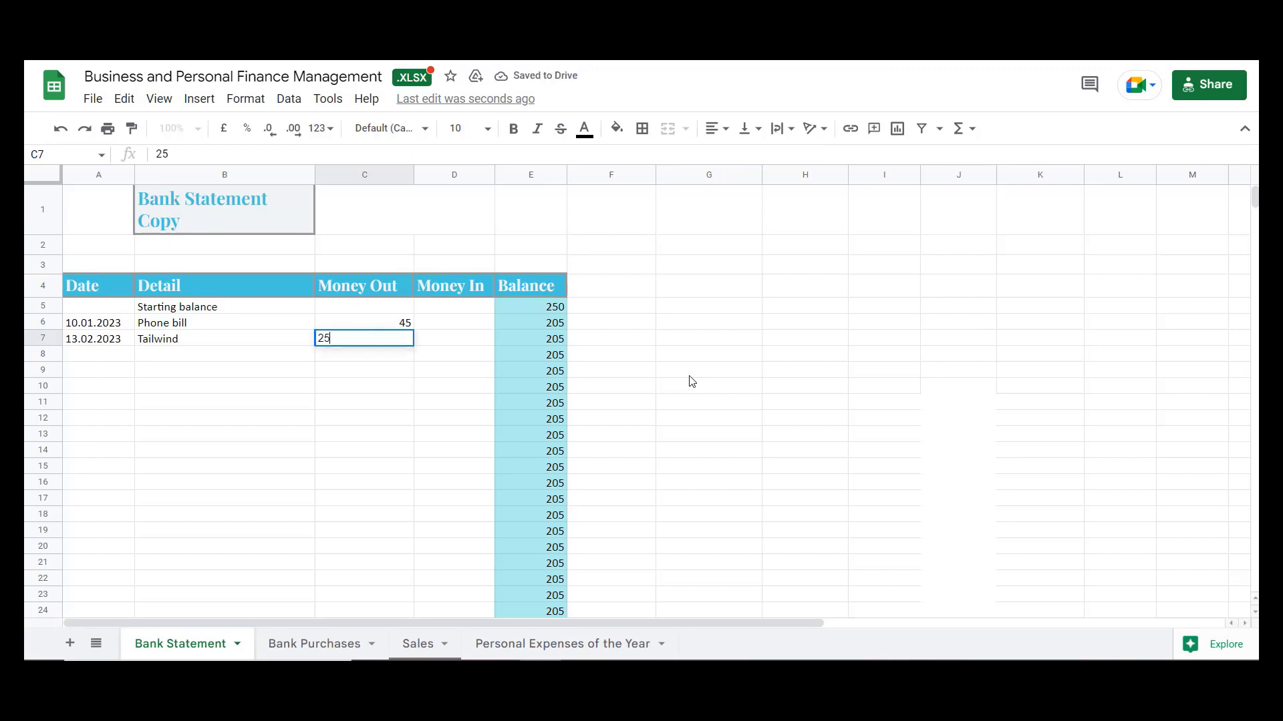
pyautogui.press('Return')
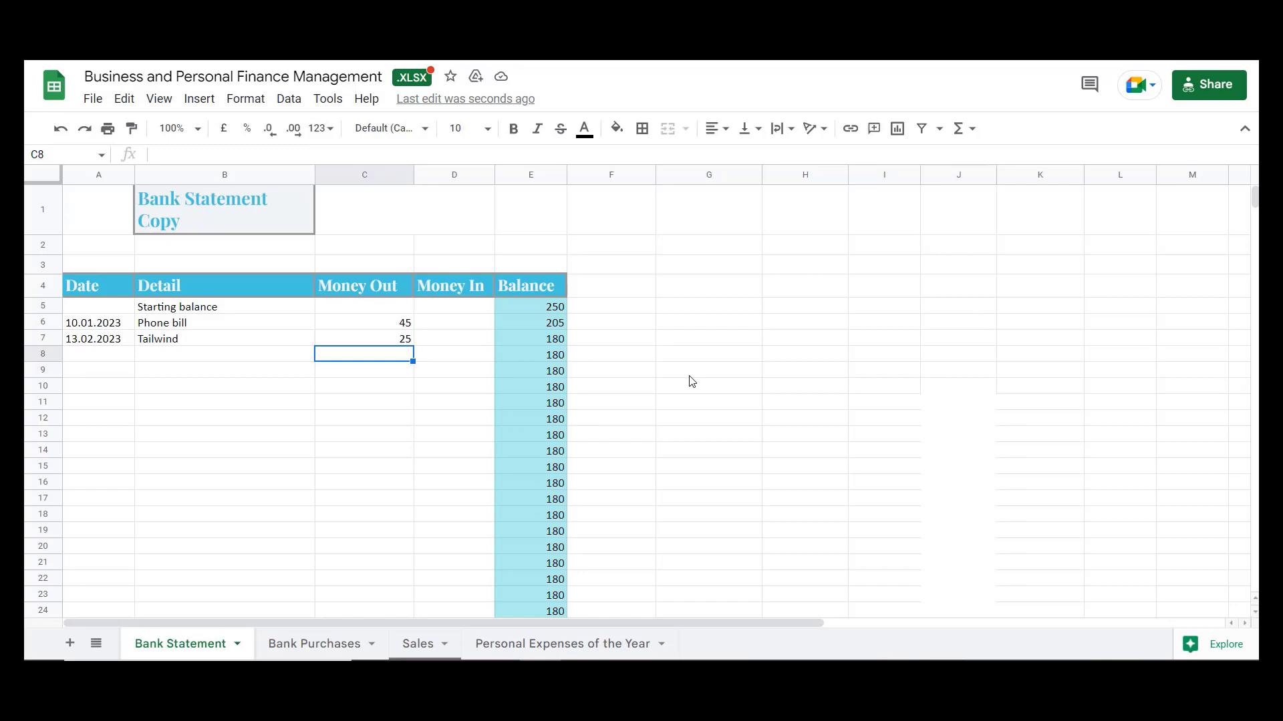
# Examine the running Balance formulas in rows 5 to 7 and the Money Out and Money In total formulas in row 26.
pyautogui.click(538, 342)
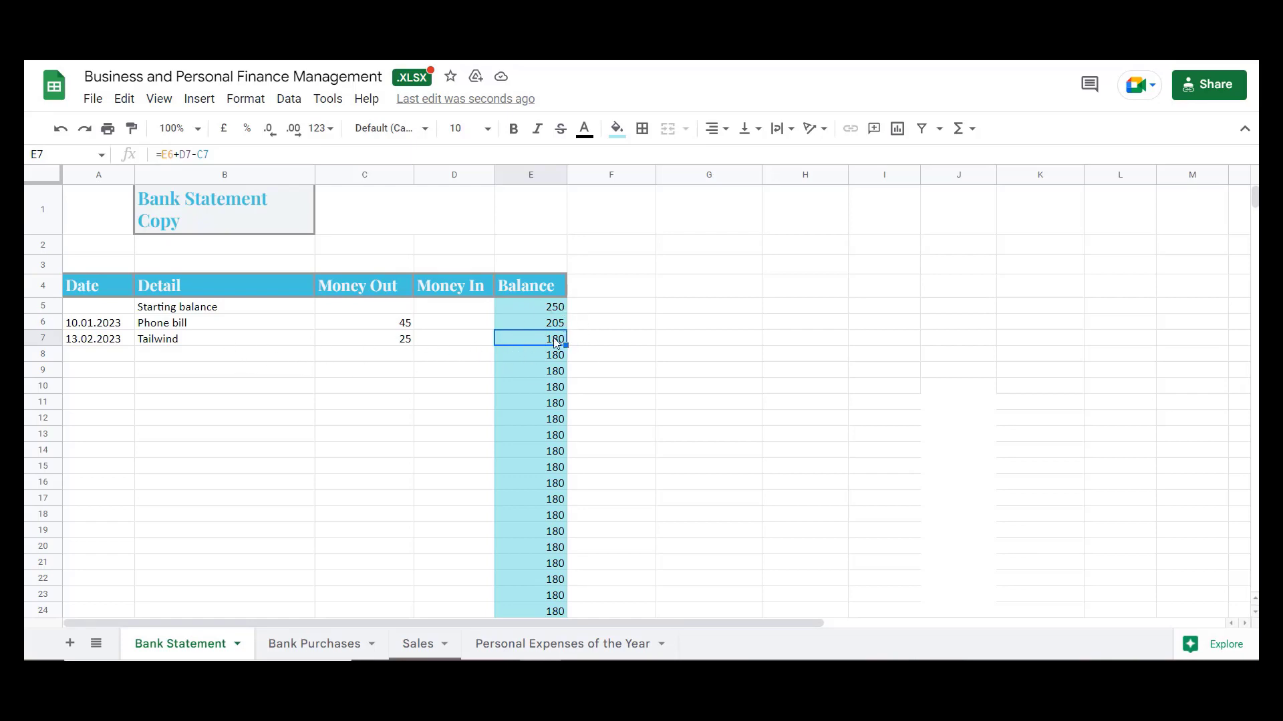
pyautogui.click(554, 311)
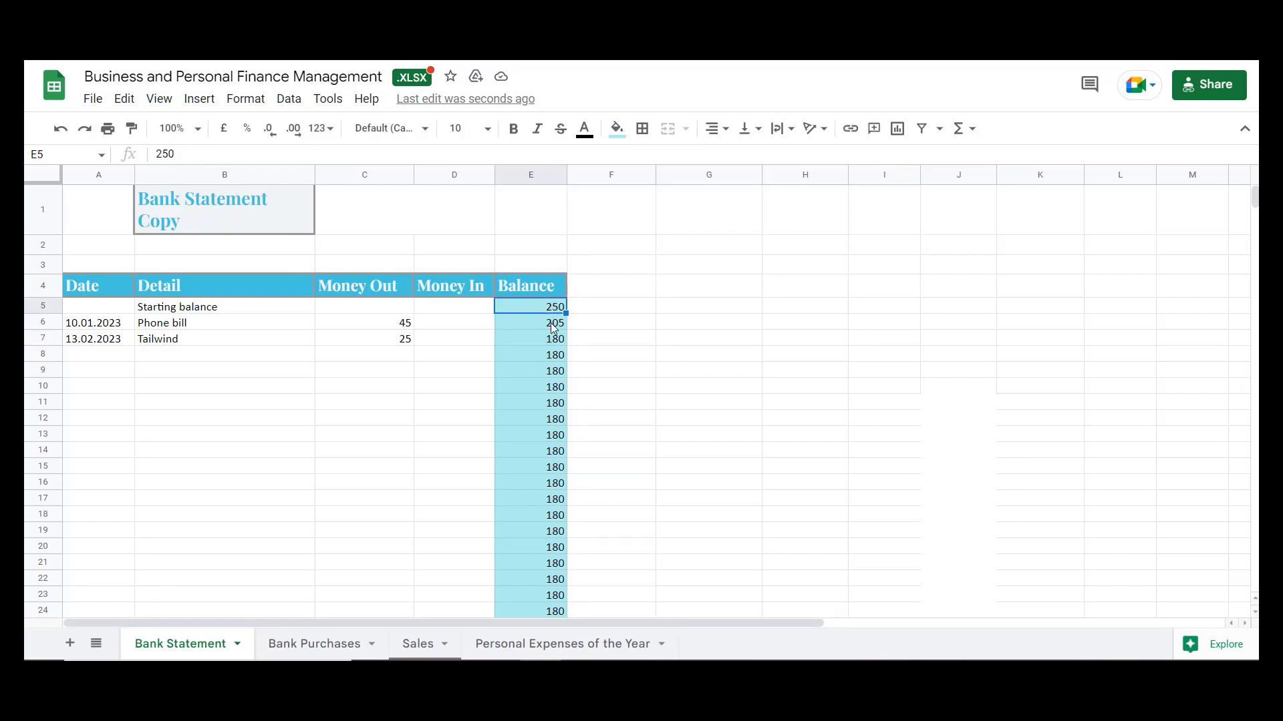
pyautogui.click(553, 327)
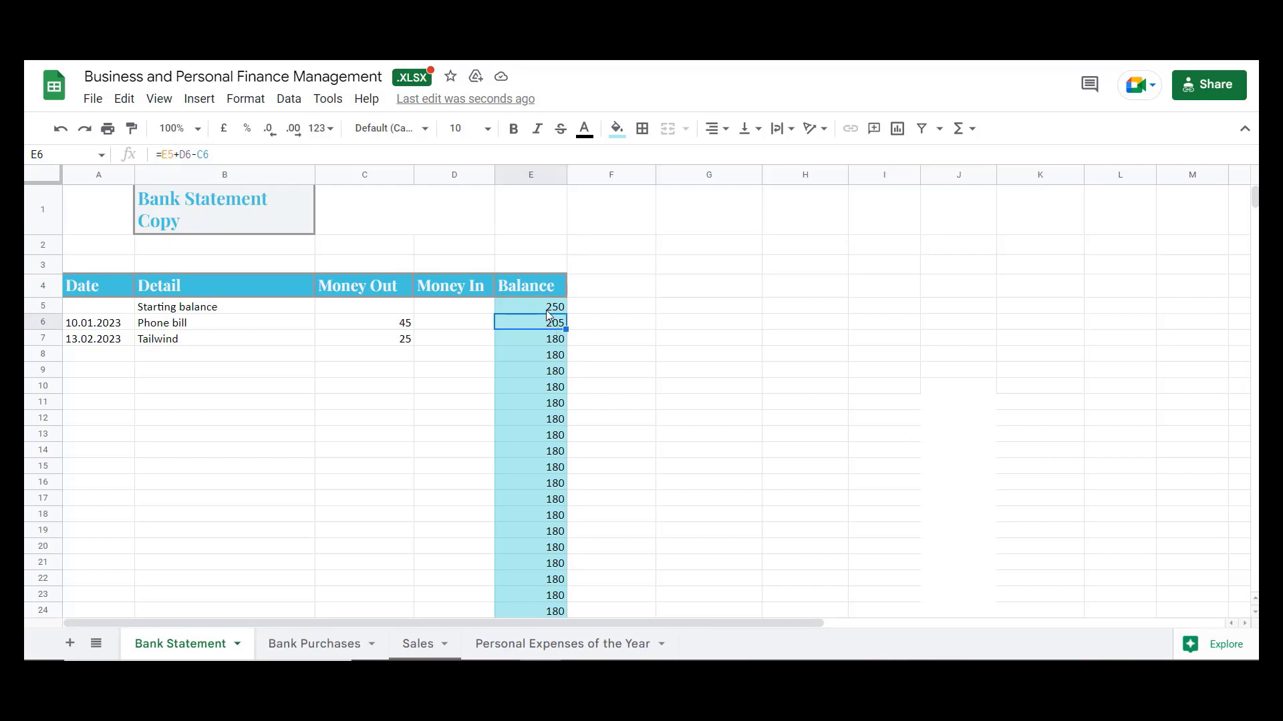
pyautogui.click(546, 309)
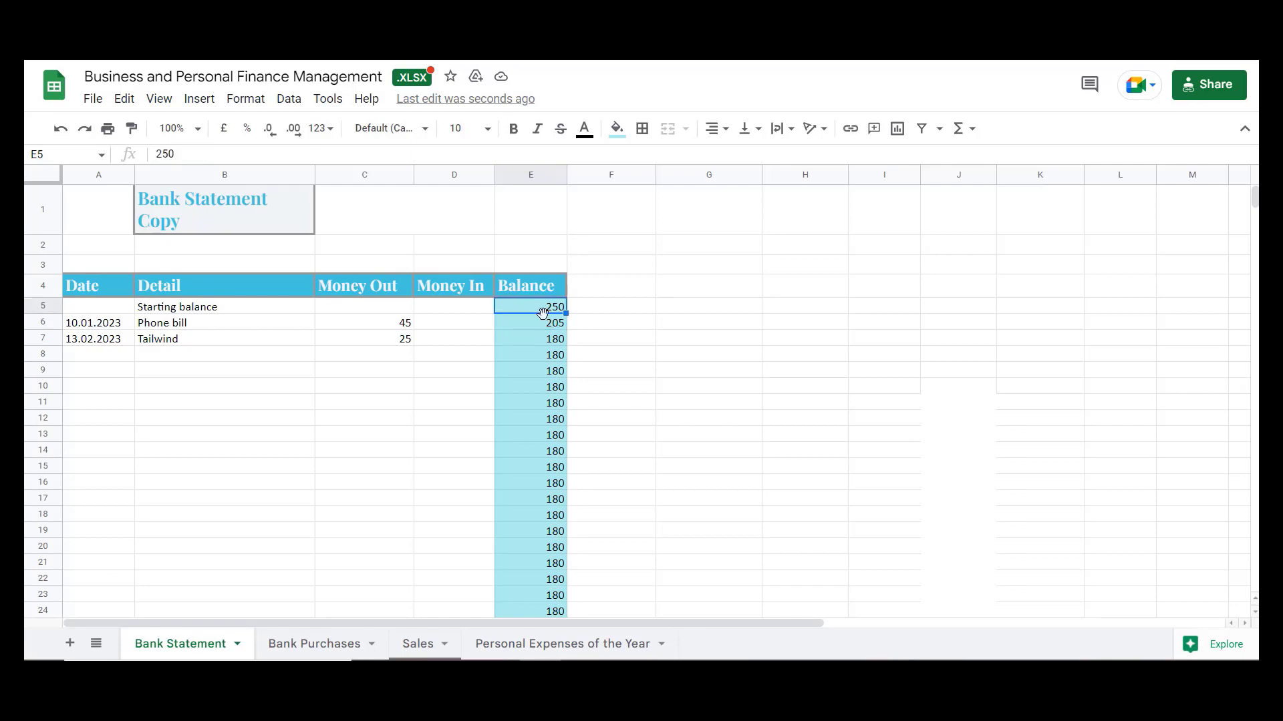
pyautogui.click(541, 327)
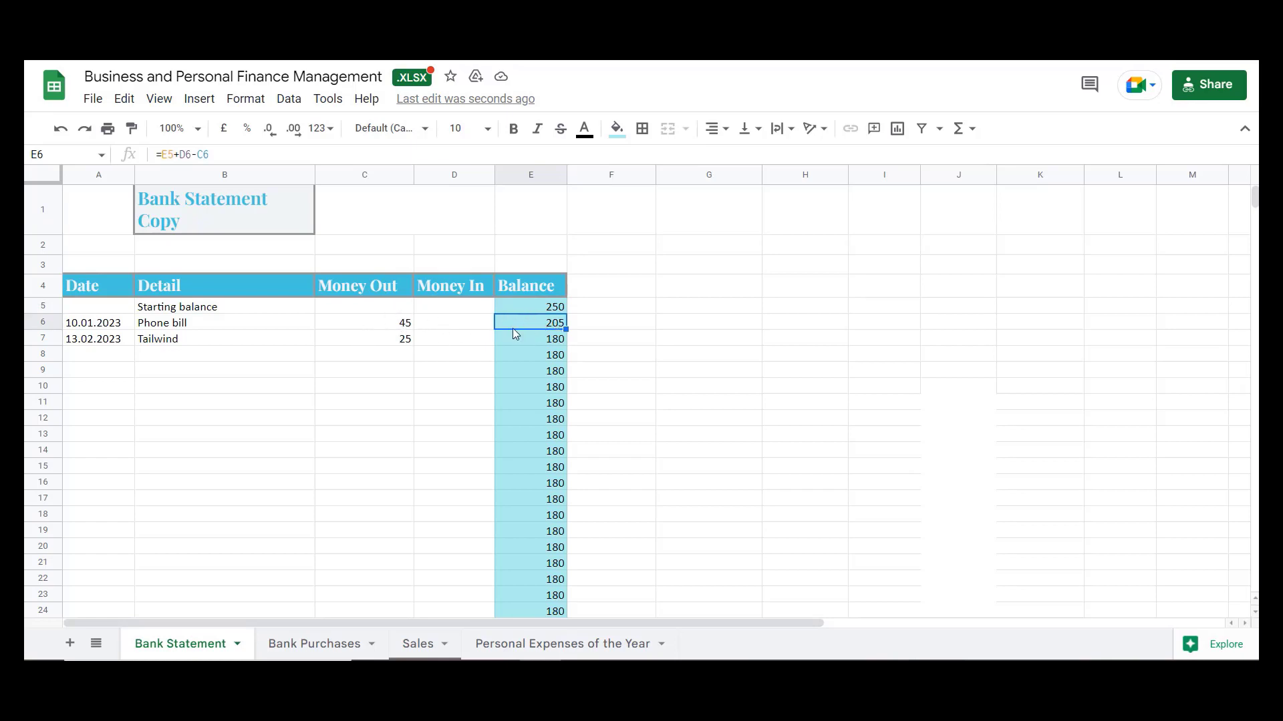
pyautogui.scroll(-2, 644, 343)
pyautogui.scroll(1, 628, 332)
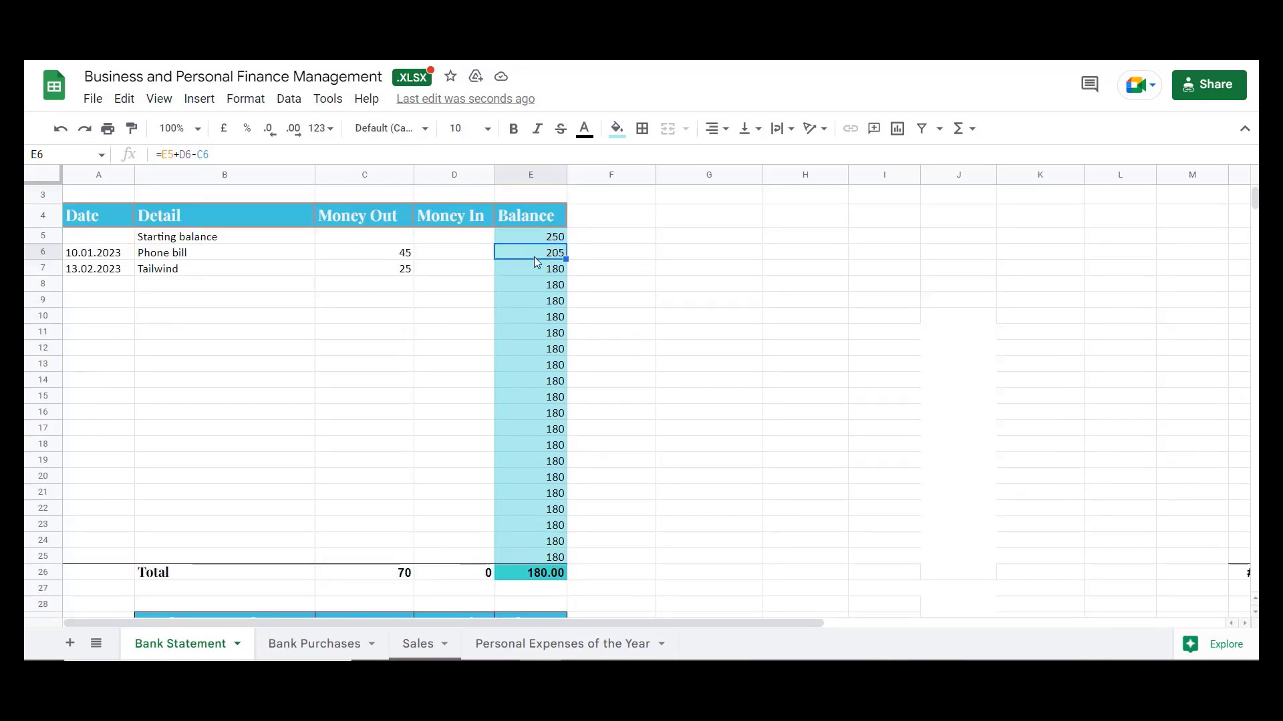
pyautogui.moveTo(566, 259)
pyautogui.mouseDown()
pyautogui.moveTo(578, 302)
pyautogui.moveTo(556, 572)
pyautogui.moveTo(558, 302)
pyautogui.moveTo(544, 593)
pyautogui.moveTo(559, 244)
pyautogui.mouseUp()
pyautogui.click(403, 578)
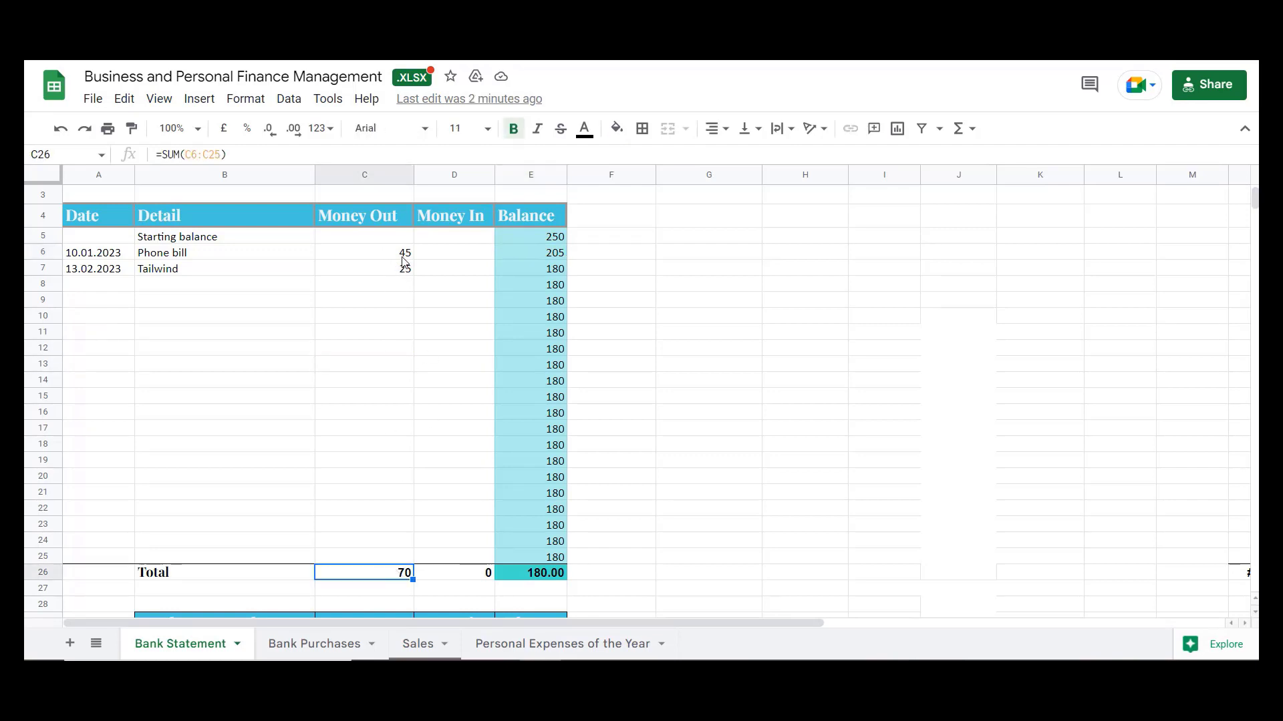
pyautogui.moveTo(405, 261); pyautogui.dragTo(369, 564)
pyautogui.click(366, 577)
pyautogui.click(460, 579)
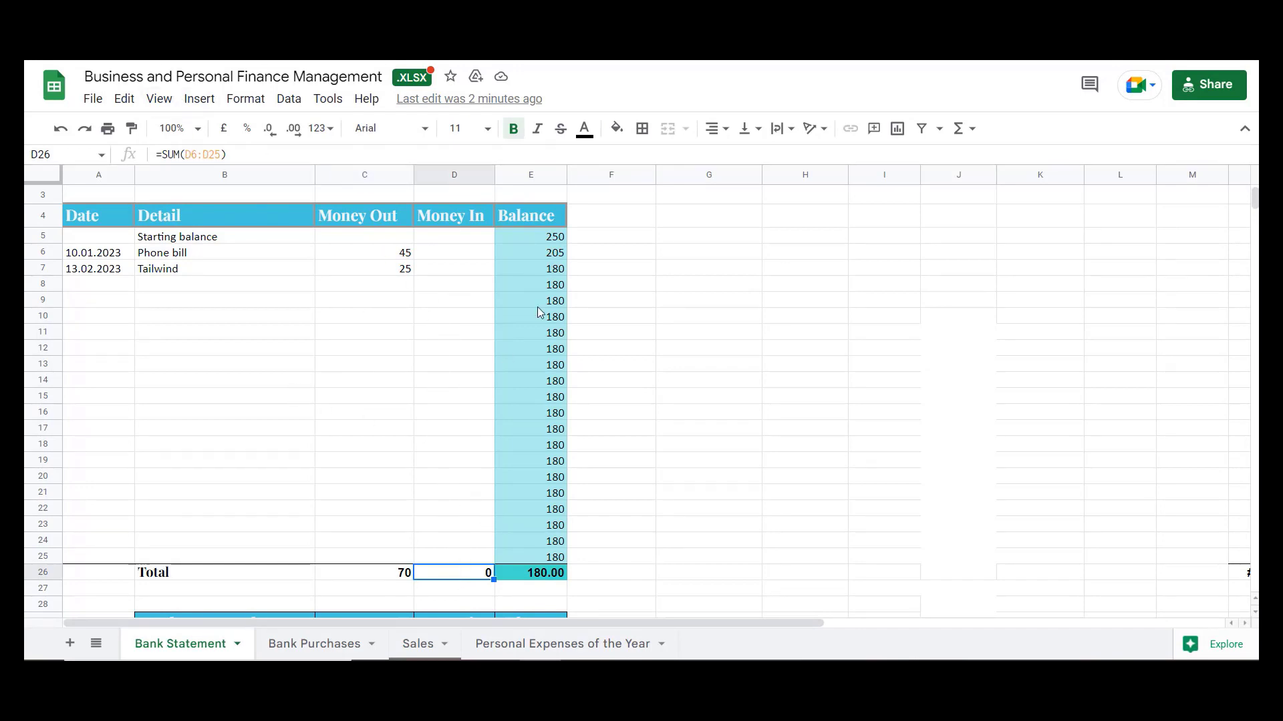
# Add an income entry for Client A in row 8, dated 15.01.2023, with 275 as Money In.
pyautogui.click(106, 292)
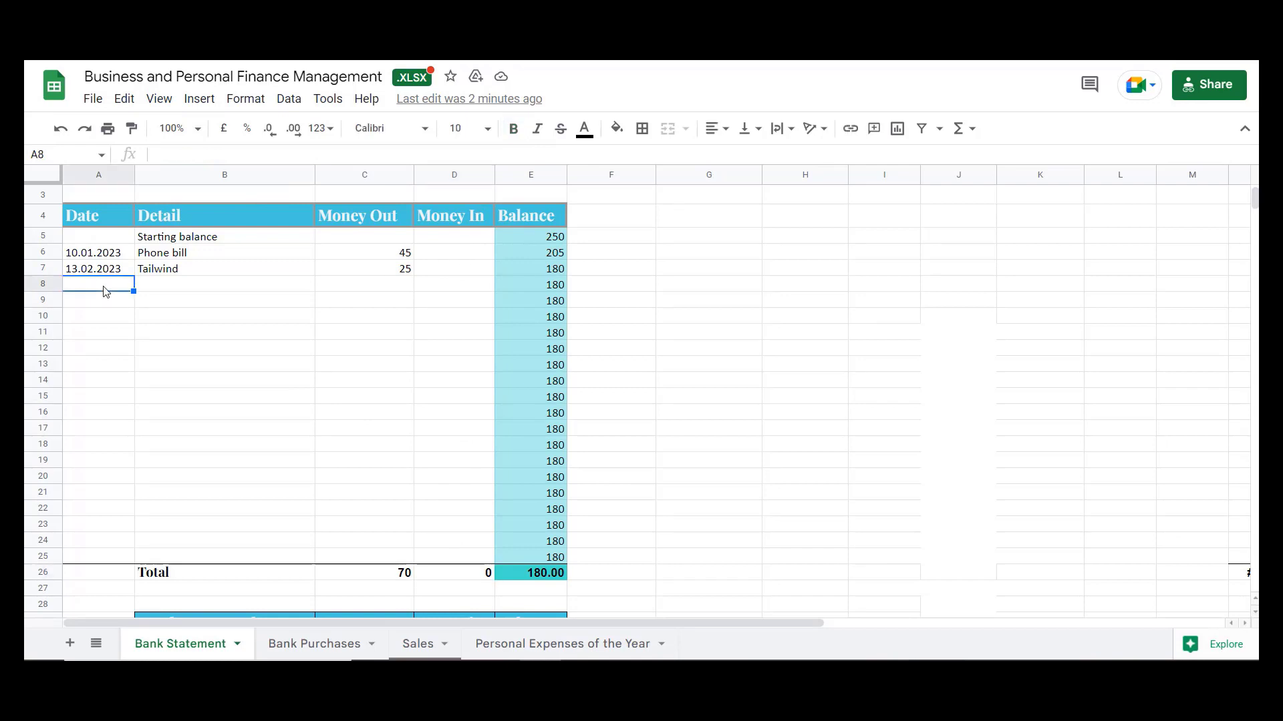
pyautogui.write('15.01.2023')
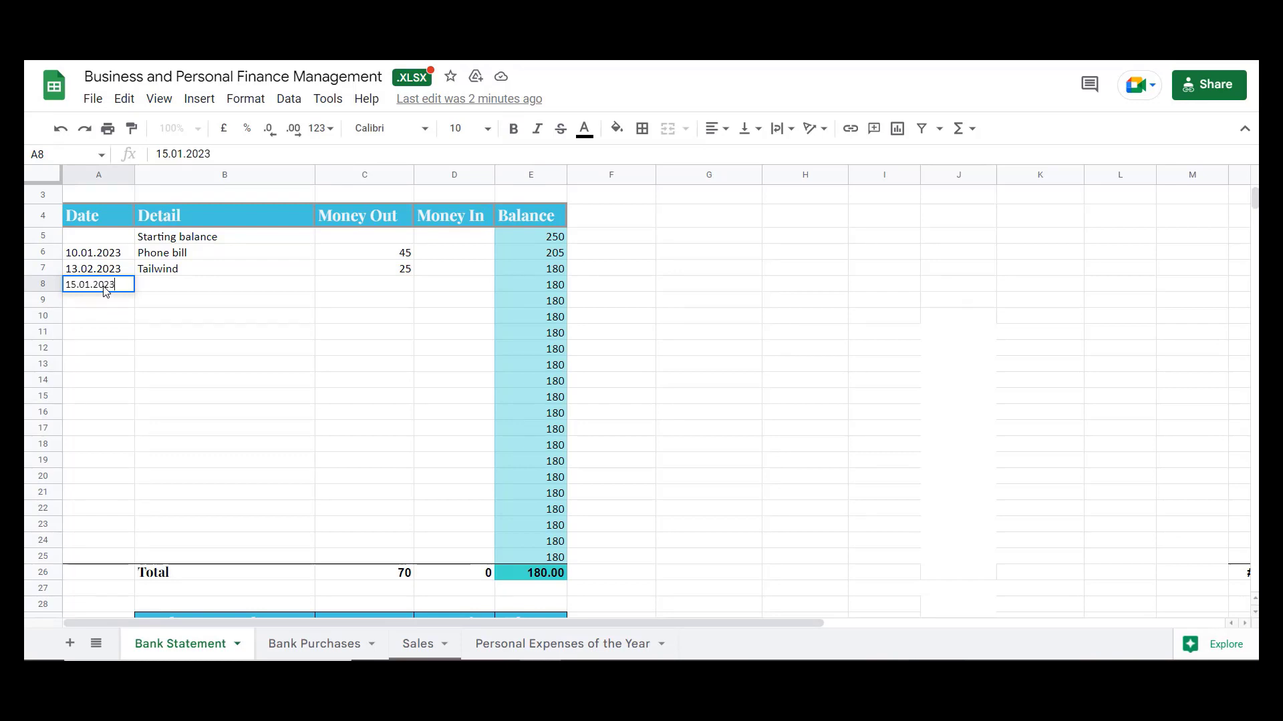
pyautogui.press('Tab')
pyautogui.write('Cleint')
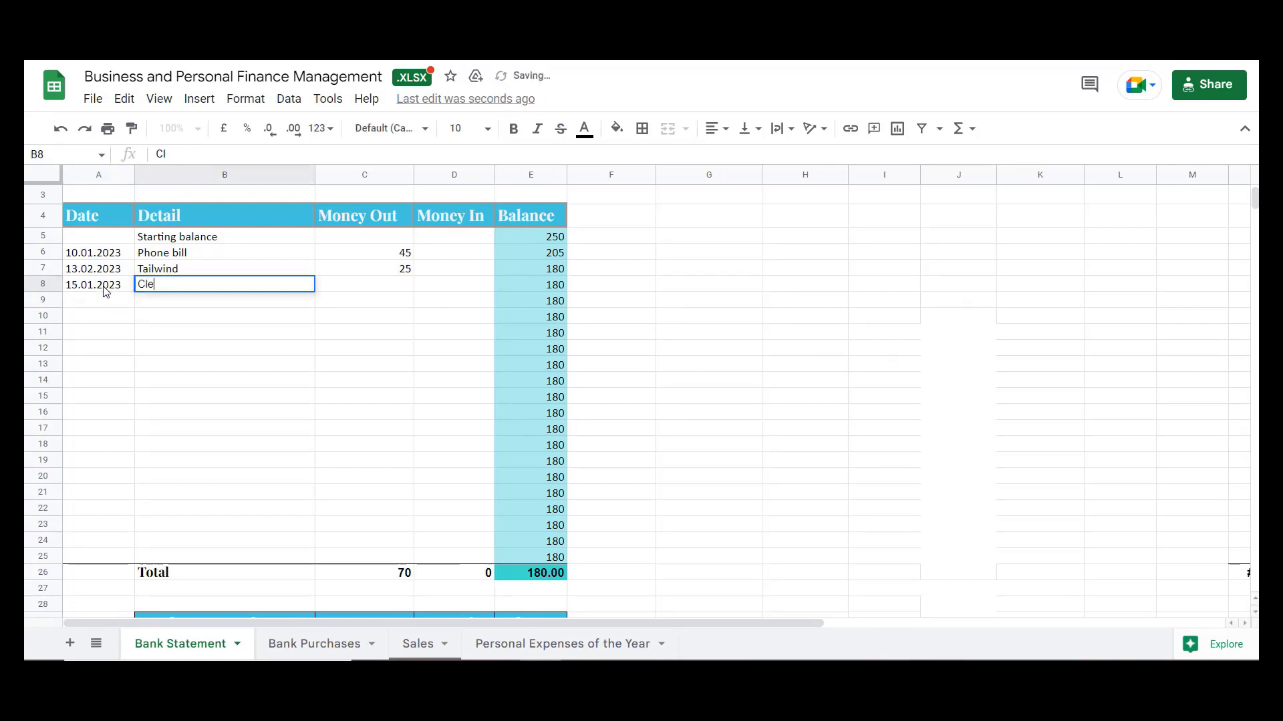
pyautogui.press('BackSpace')
pyautogui.press('BackSpace')
pyautogui.press('BackSpace')
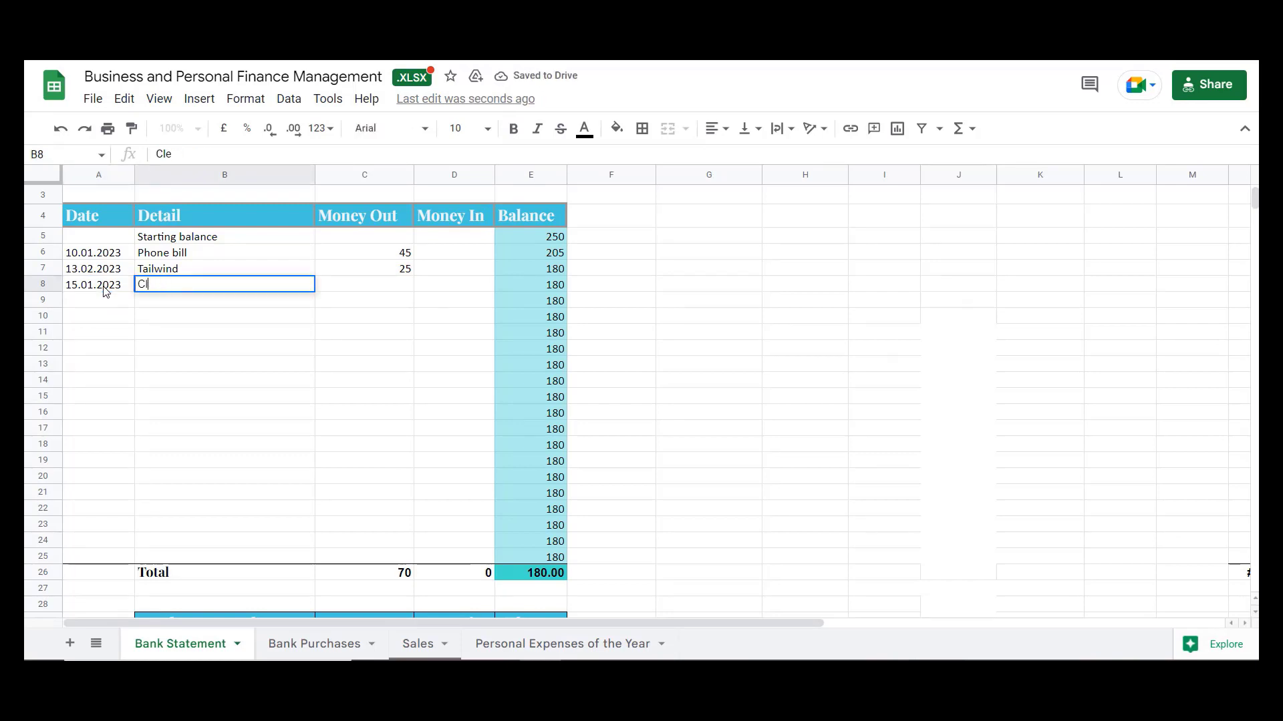
pyautogui.write('ient A')
pyautogui.press('Tab')
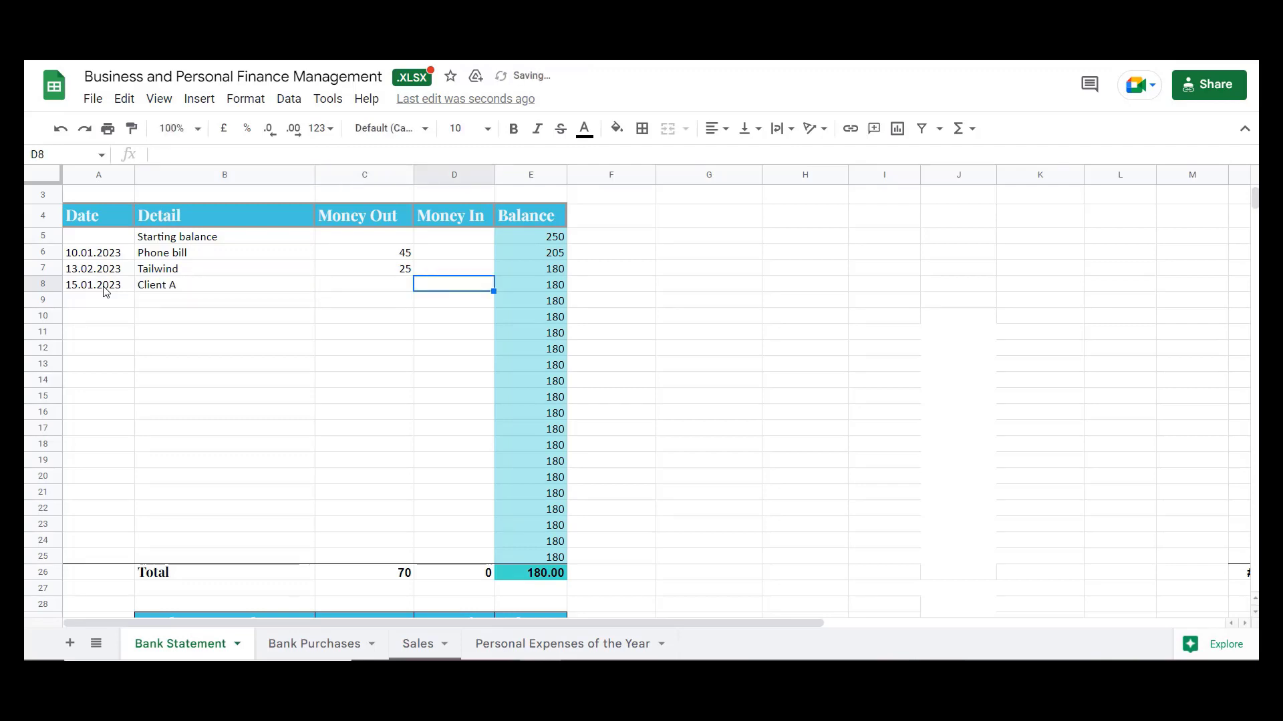
pyautogui.write('275')
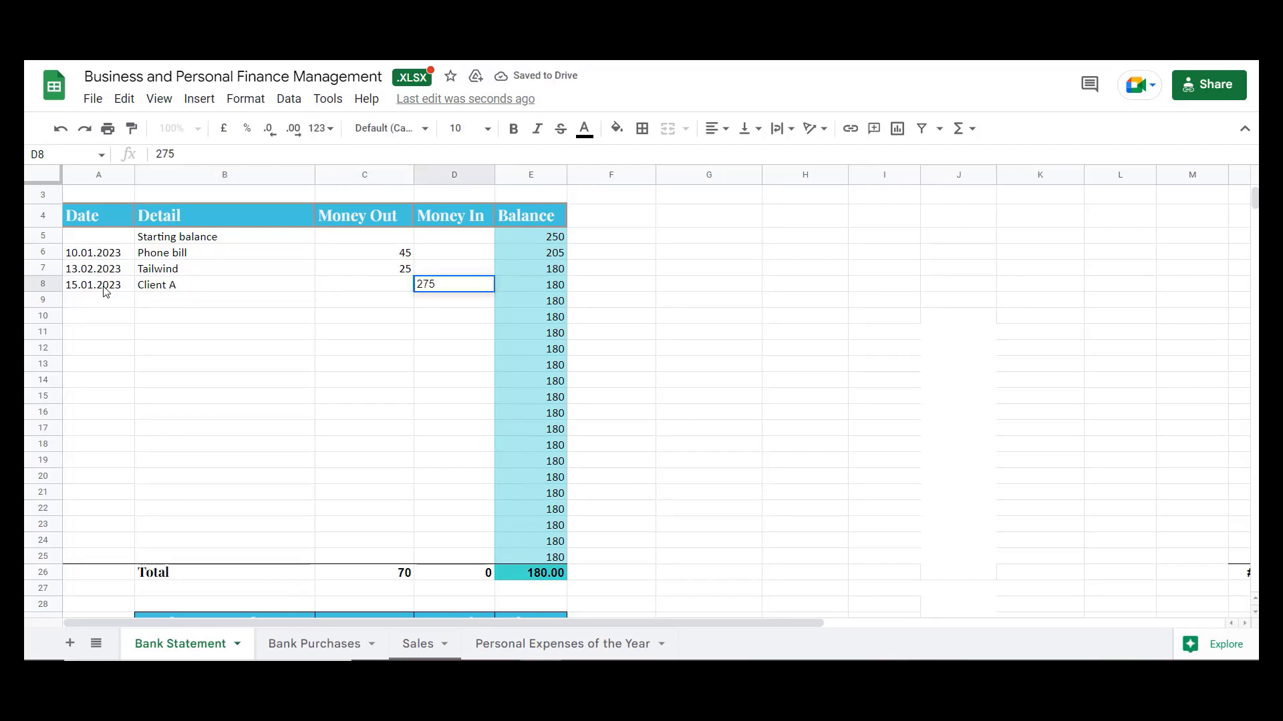
pyautogui.press('Return')
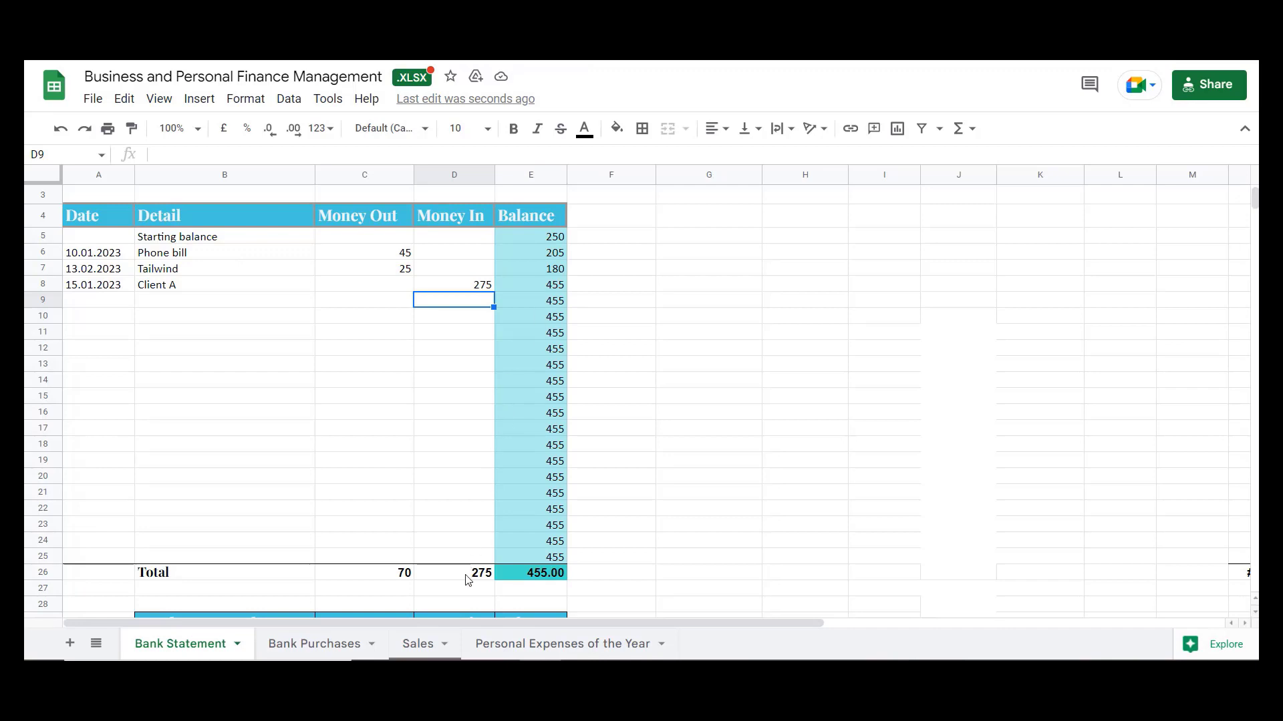
# Add a Digital Product income entry in row 9, dated 15.01.2023, with 30 as Money In.
pyautogui.click(101, 307)
pyautogui.write('15.01')
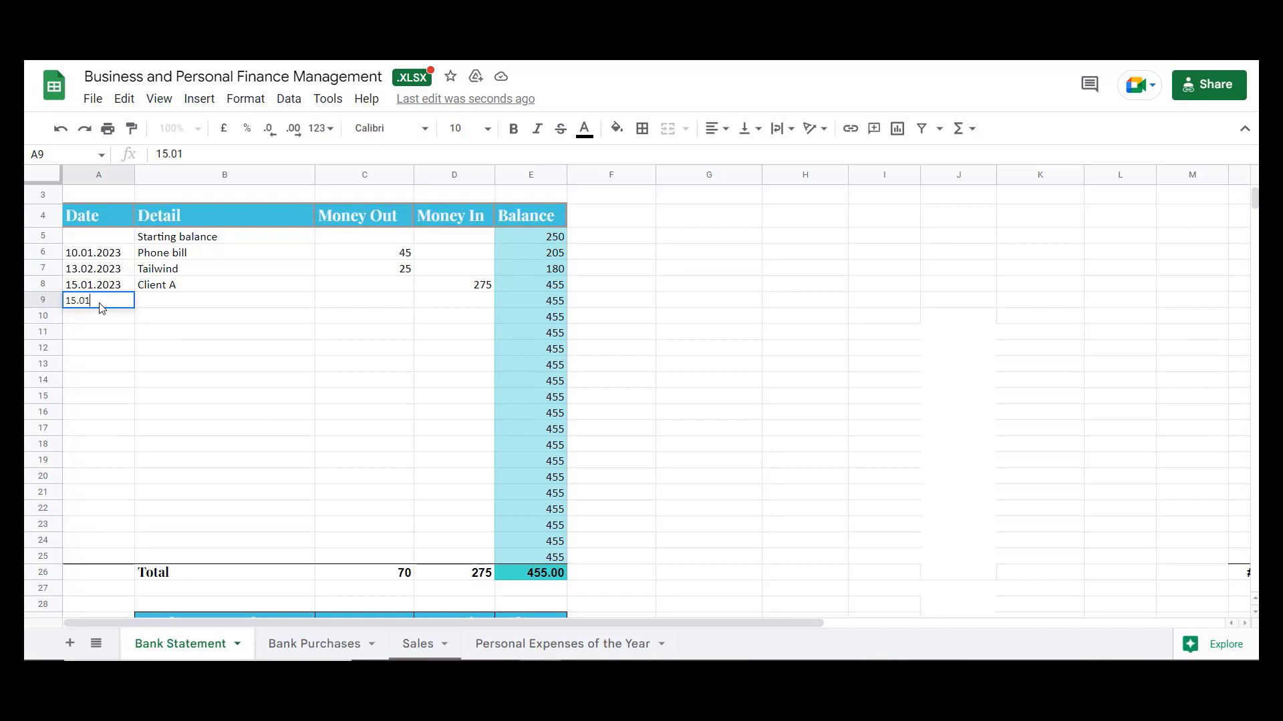
pyautogui.write('.2023')
pyautogui.press('Tab')
pyautogui.write('Digita')
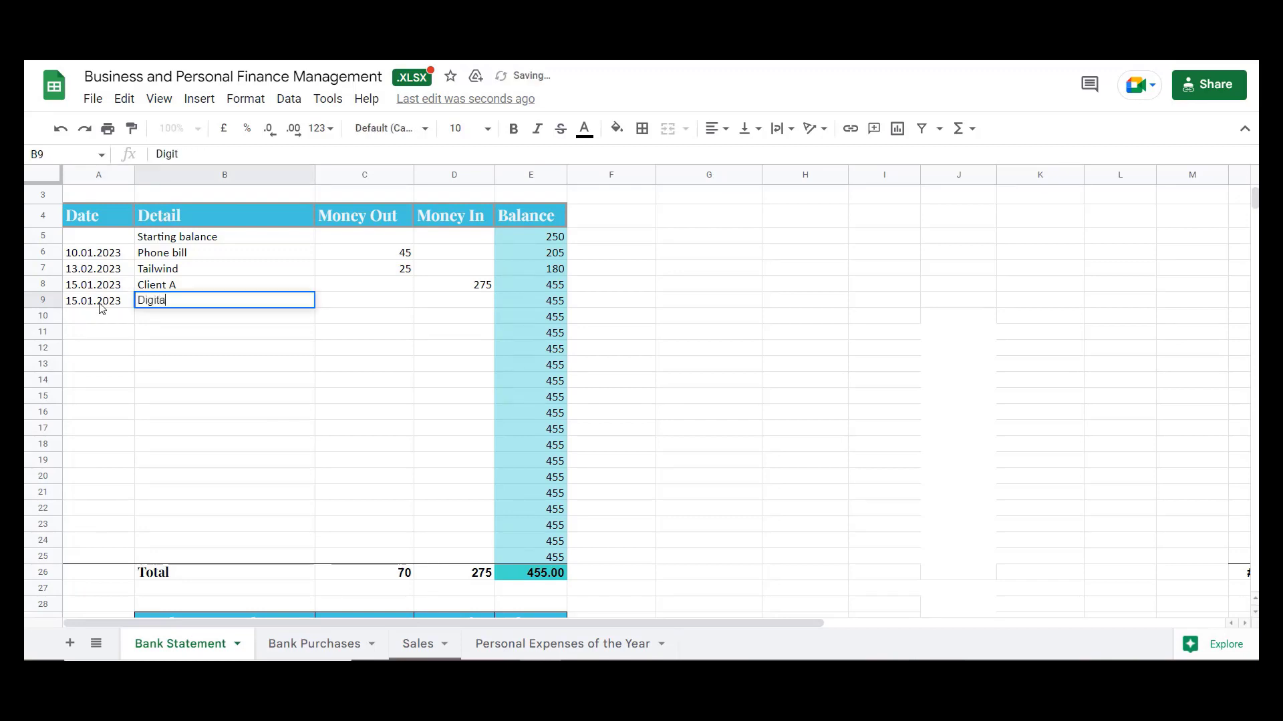
pyautogui.write('l PRocduct')
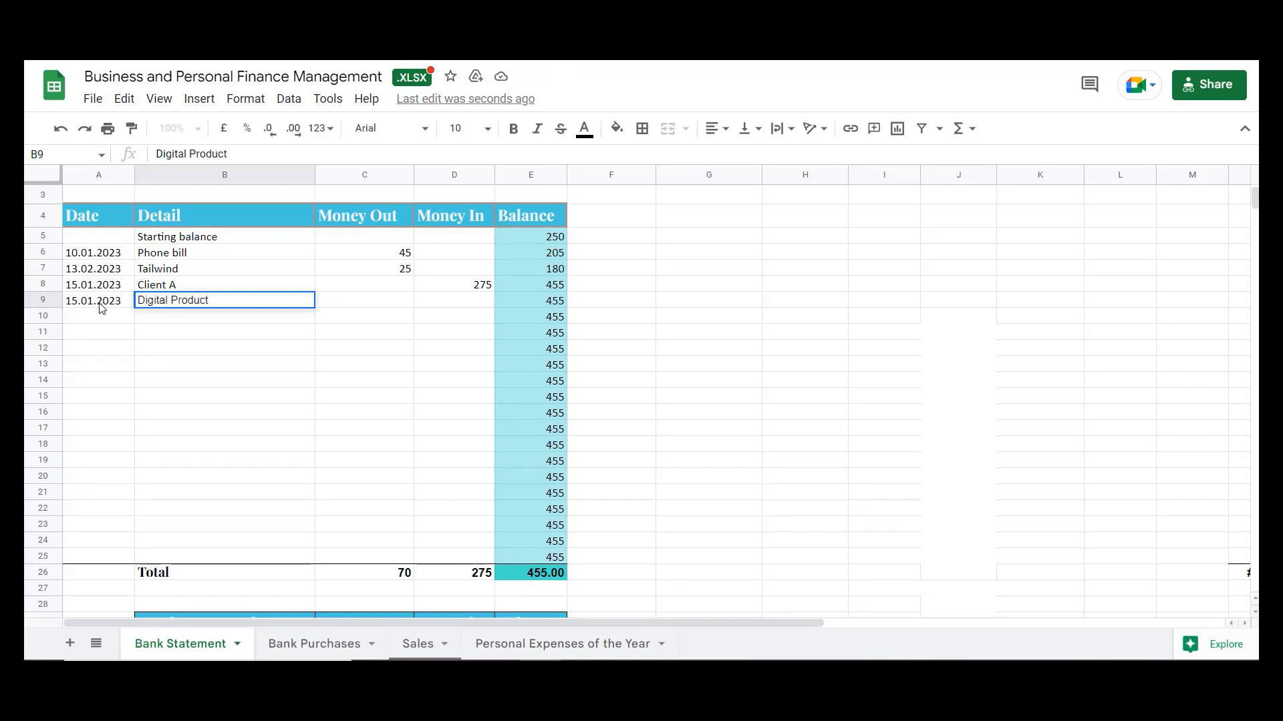
pyautogui.press('Tab')
pyautogui.press('Tab')
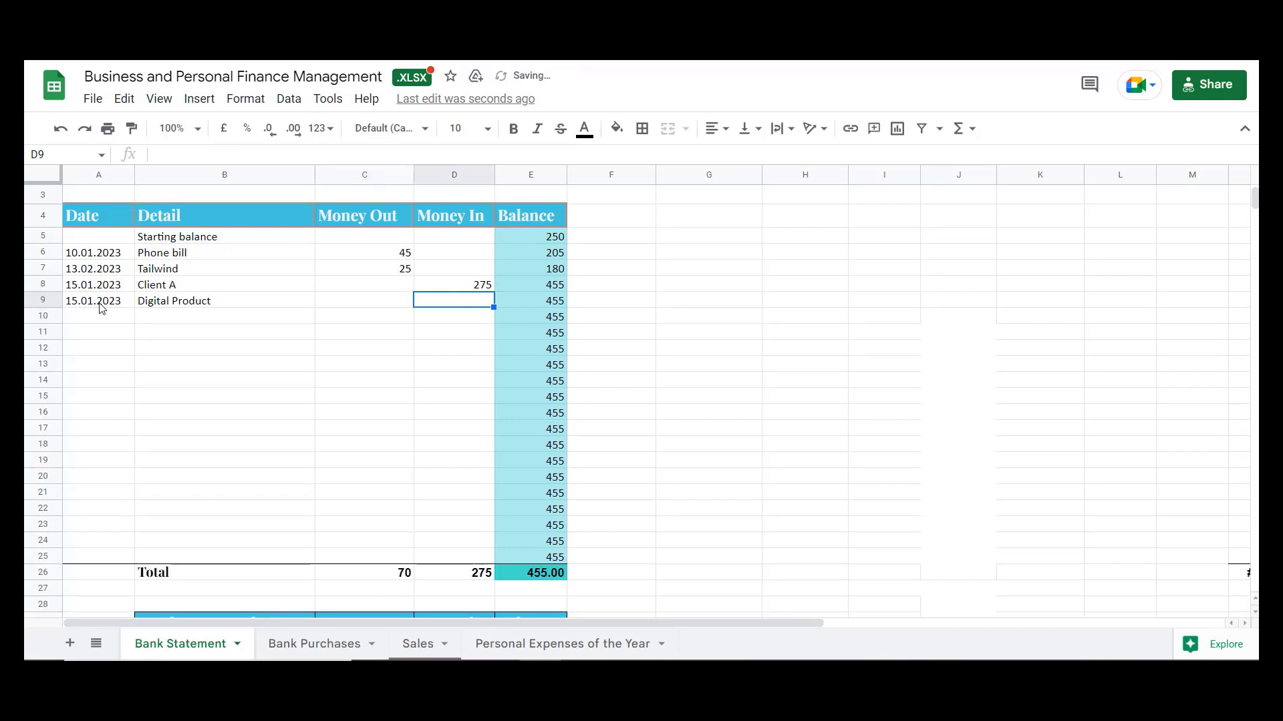
pyautogui.write('30')
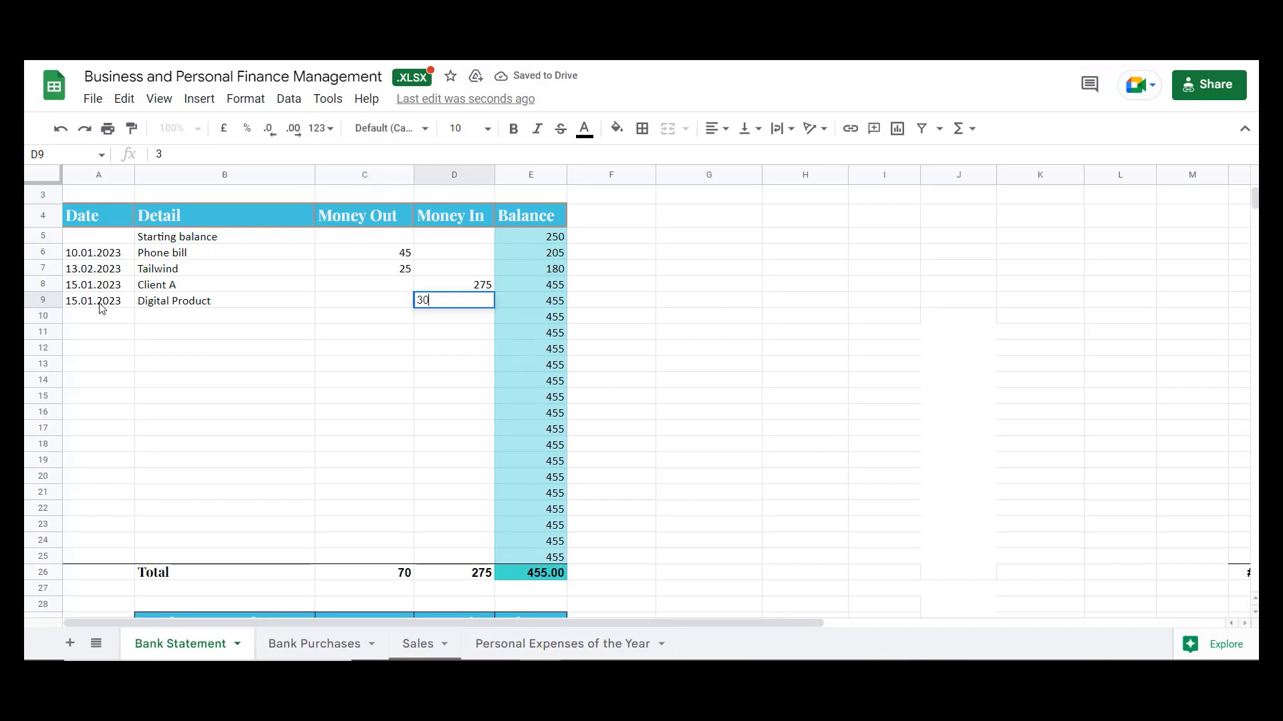
pyautogui.press('Return')
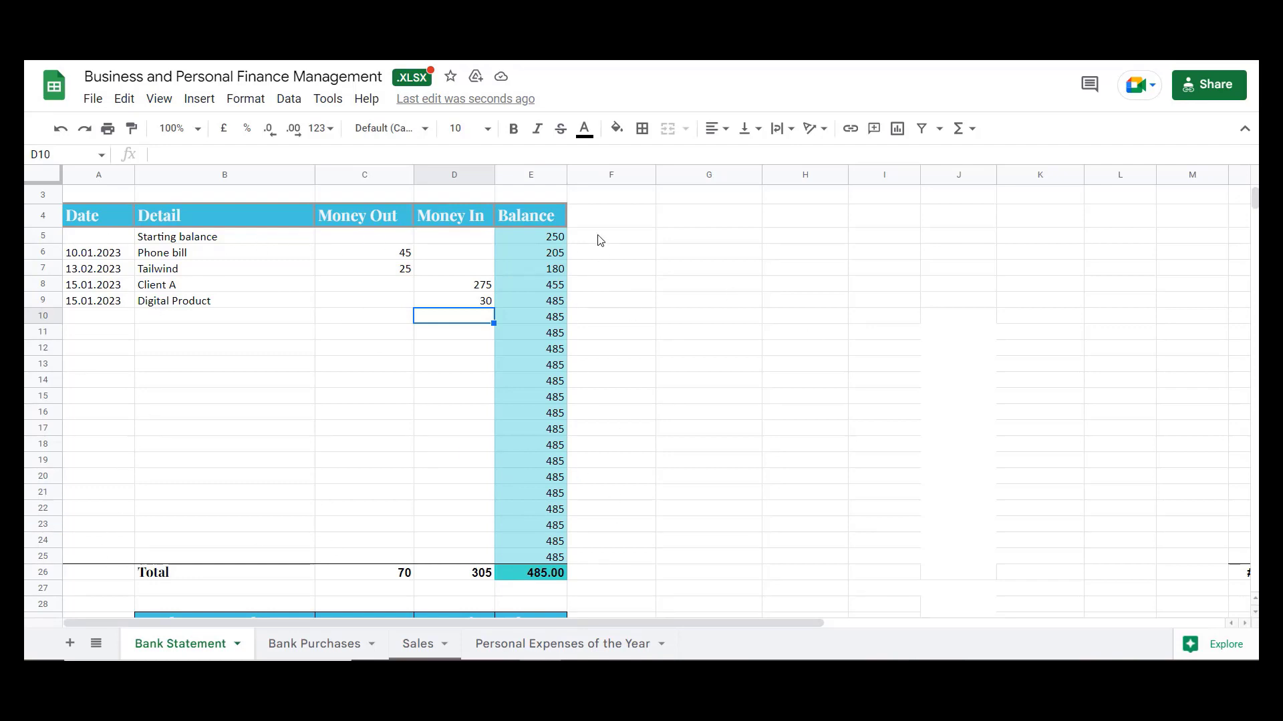
# Examine January's Money out, Money in and Balance cells in the Totals per month table.
pyautogui.scroll(-6, 663, 356)
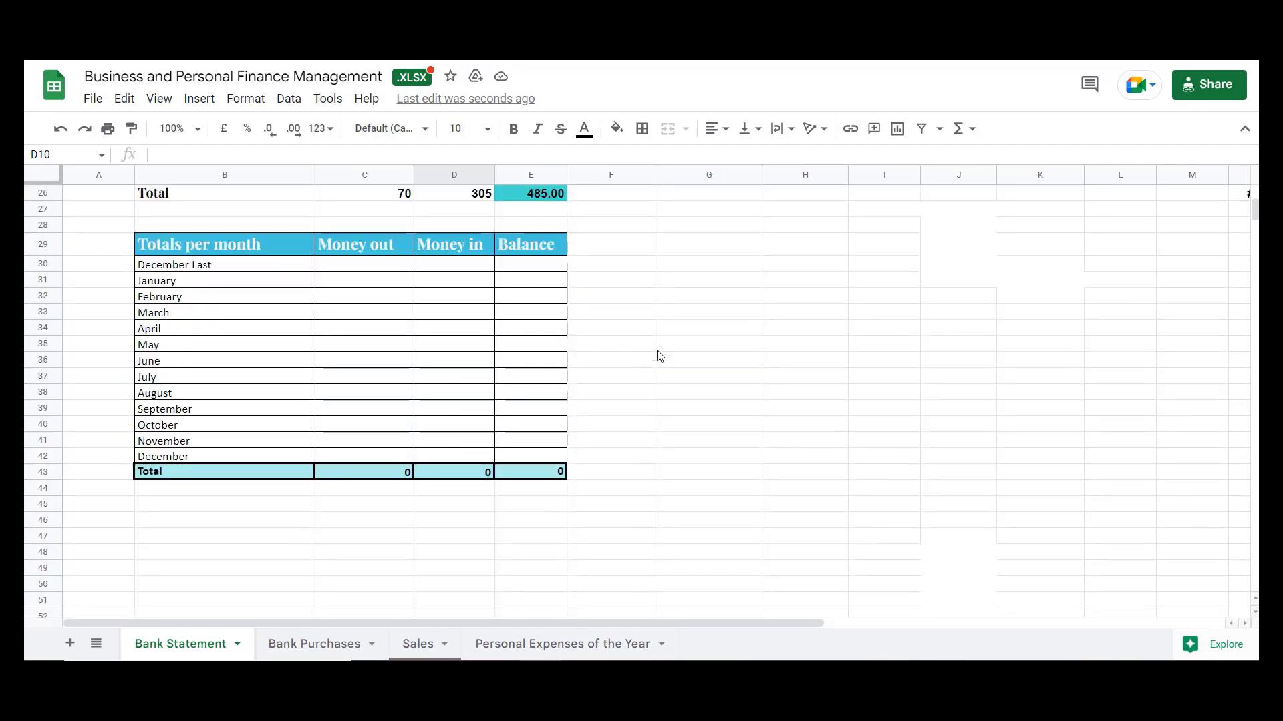
pyautogui.scroll(1, 660, 356)
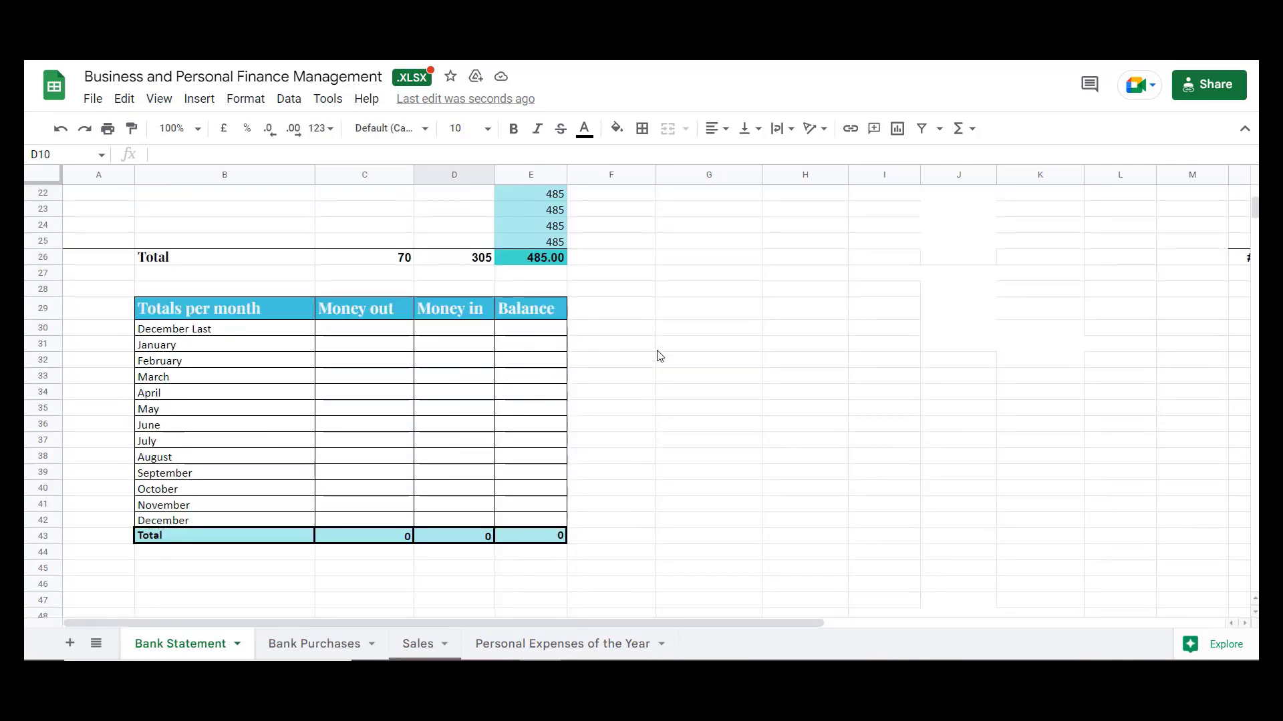
pyautogui.click(346, 345)
pyautogui.click(470, 346)
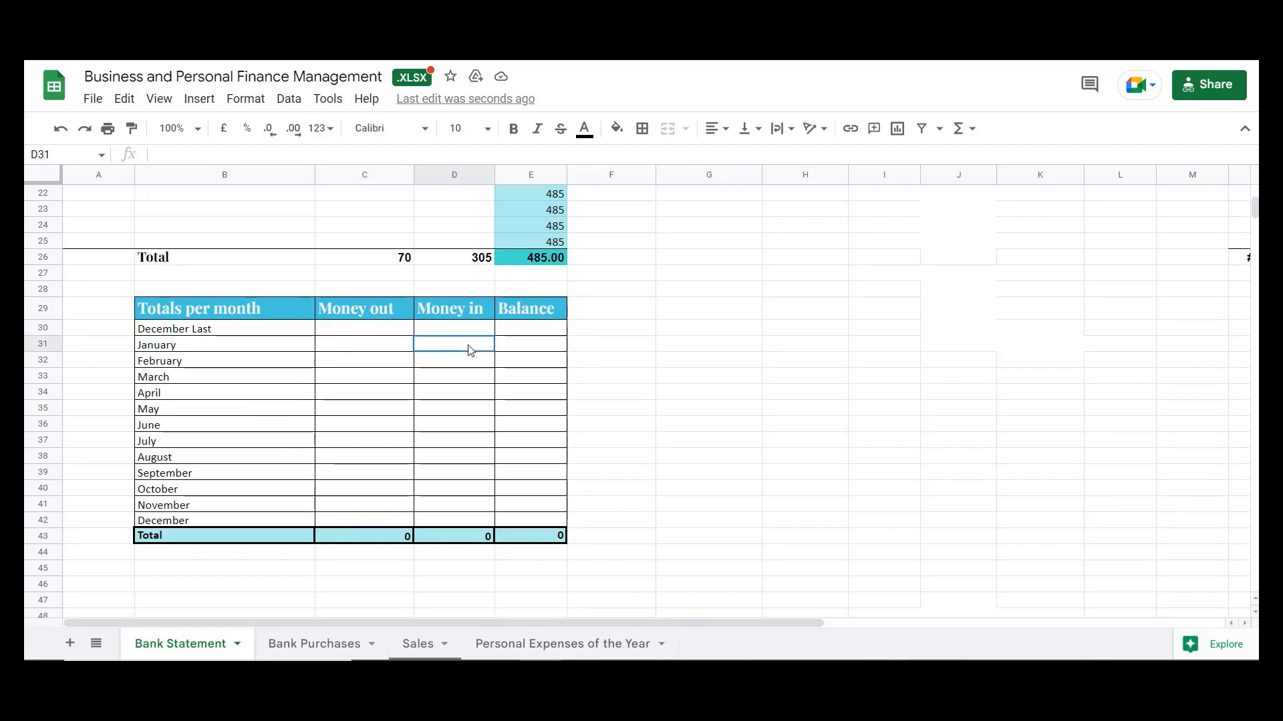
pyautogui.click(528, 350)
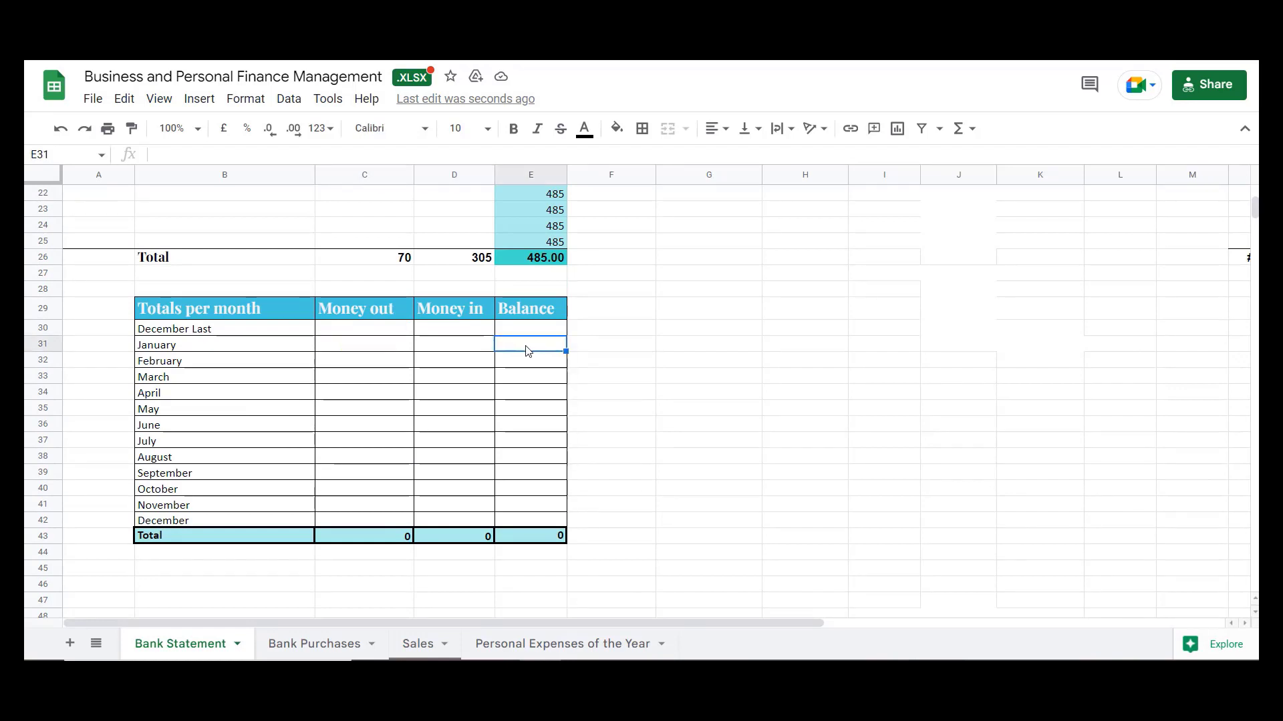
pyautogui.click(383, 348)
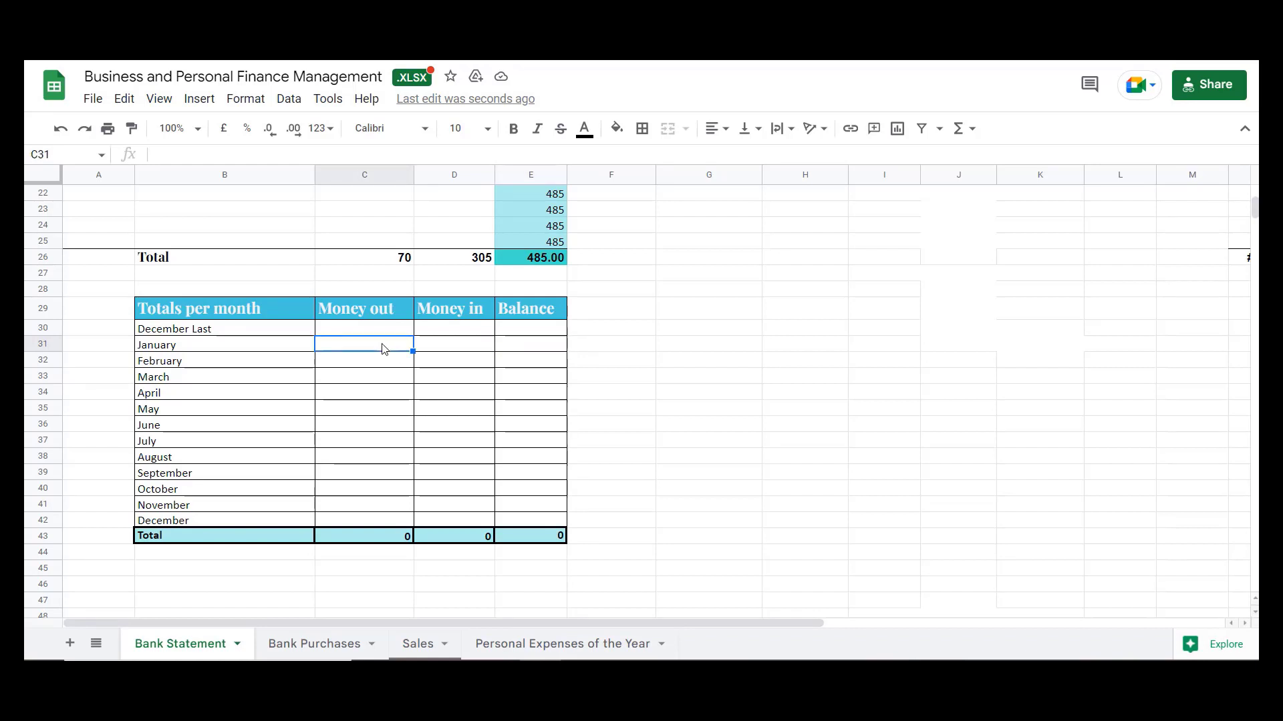
# Look over January's Money in and Balance cells and the December Last row in the Totals per month table.
pyautogui.click(455, 352)
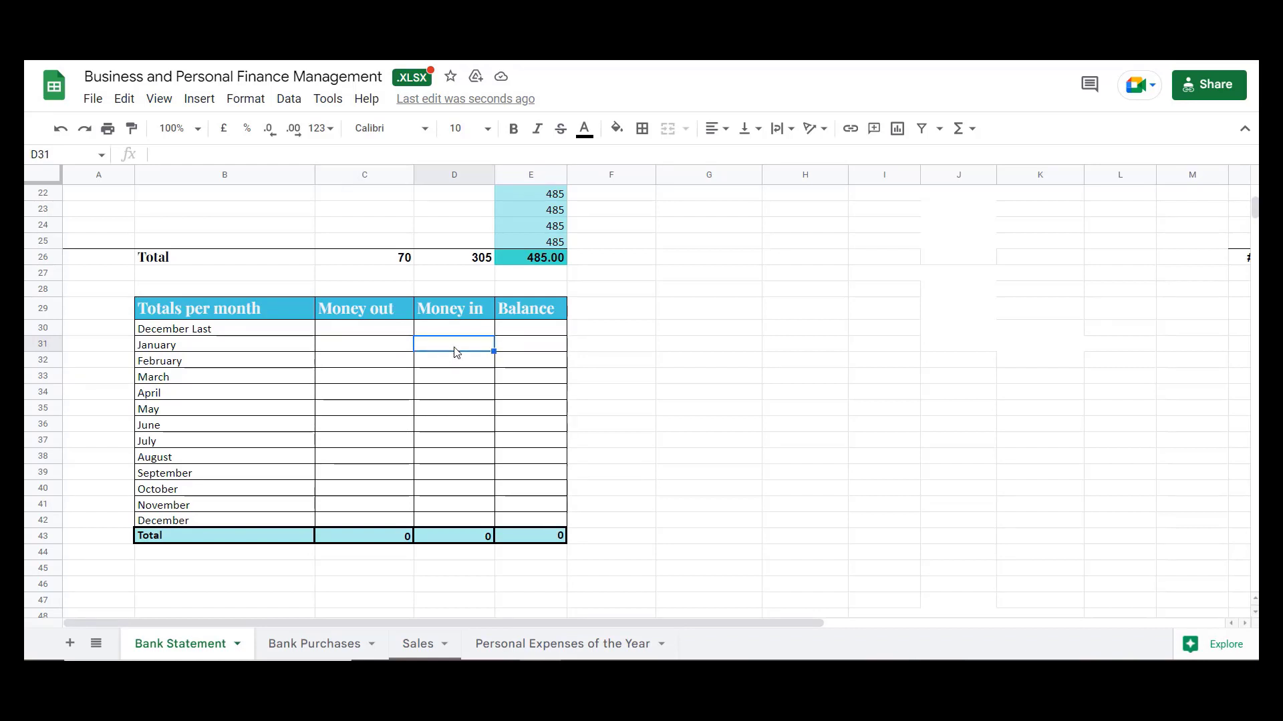
pyautogui.click(524, 353)
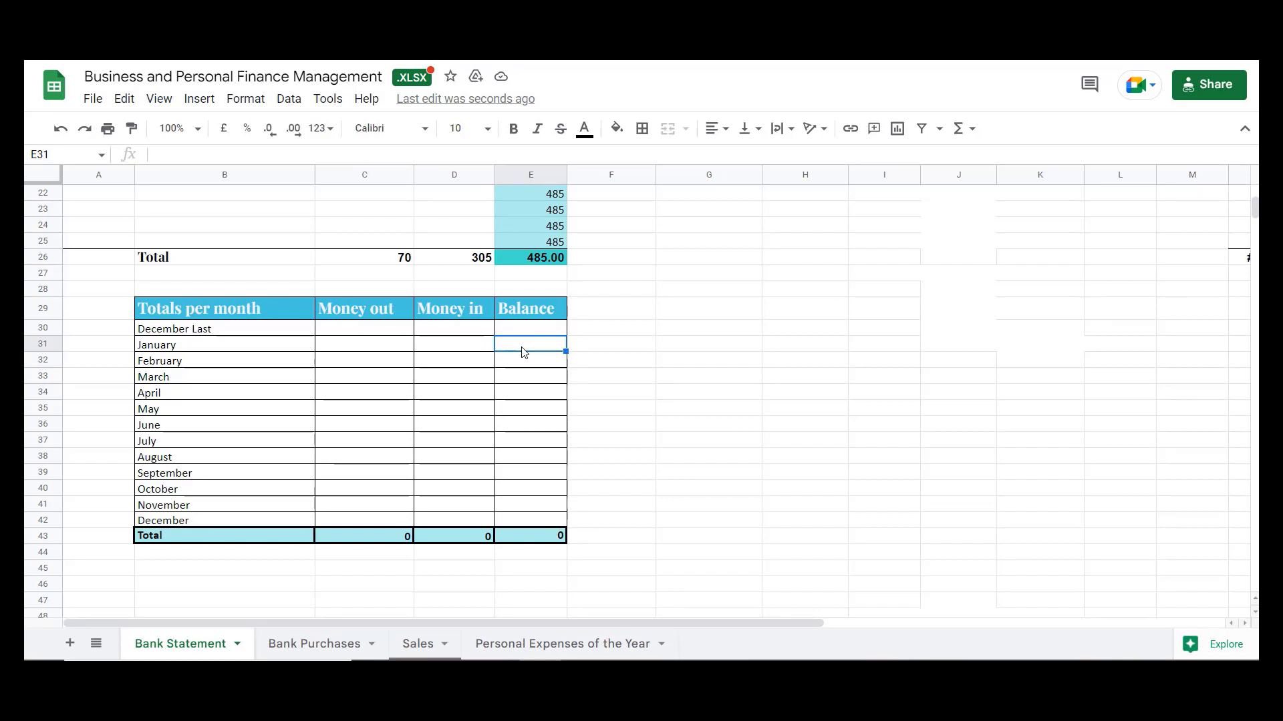
pyautogui.moveTo(373, 330); pyautogui.dragTo(530, 332)
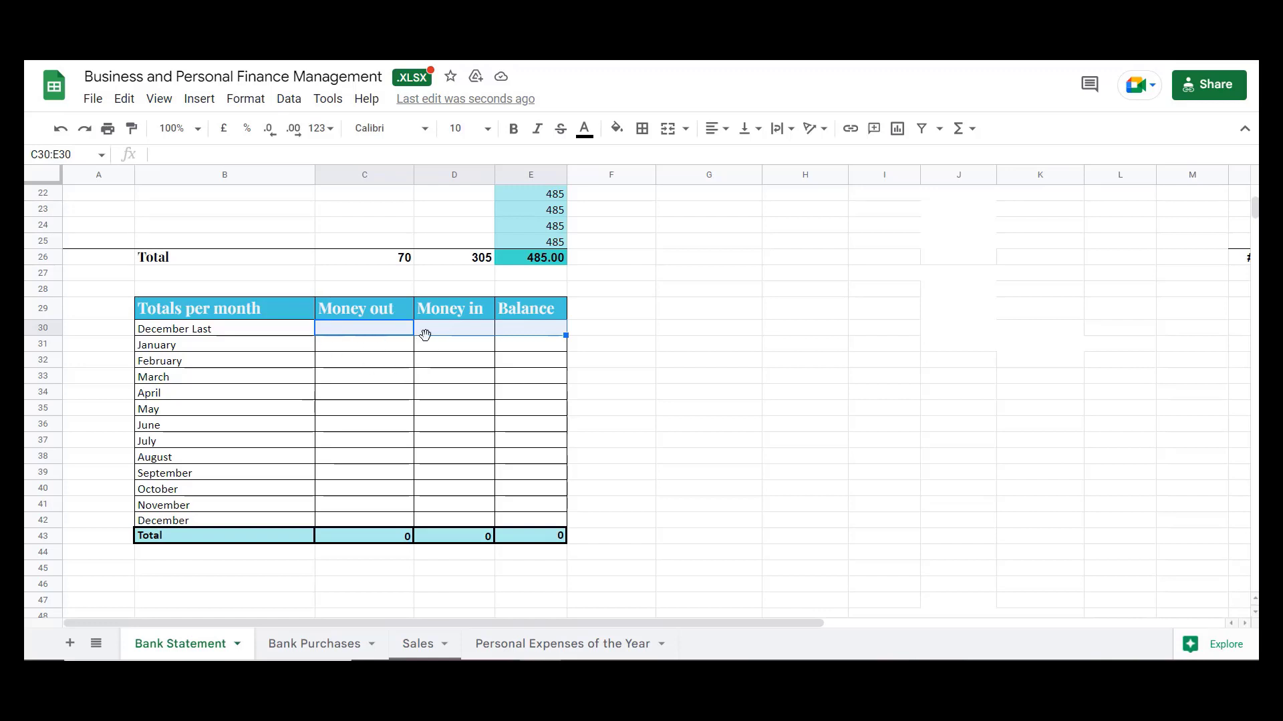
# Enter a SUM formula over C6:C9 as January's Money out in cell C31 of the Totals per month table.
pyautogui.click(386, 351)
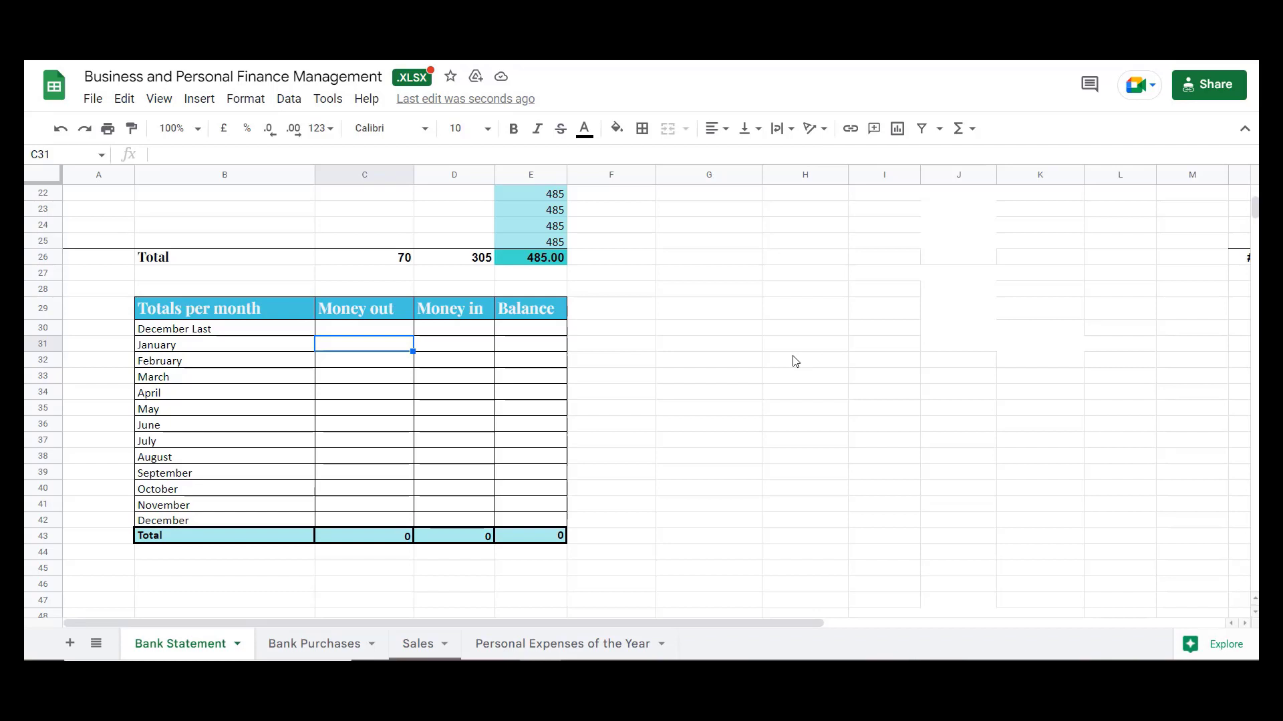
pyautogui.write('=su')
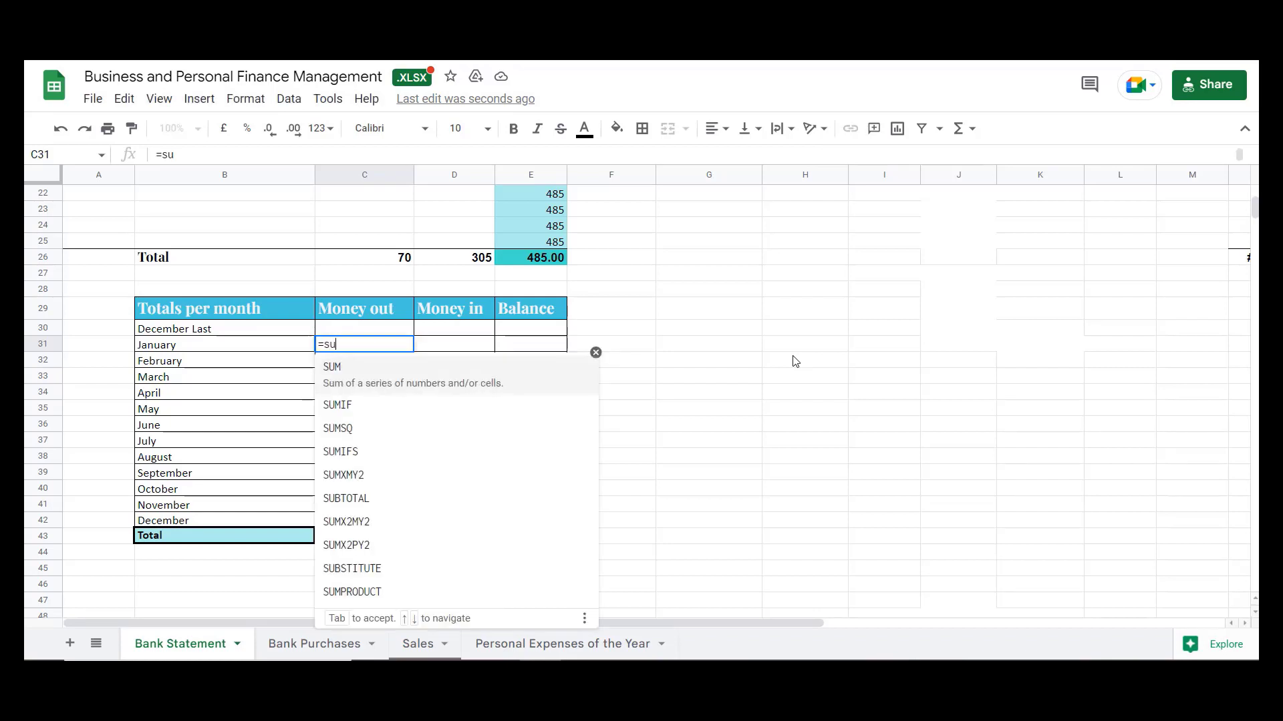
pyautogui.write('m(')
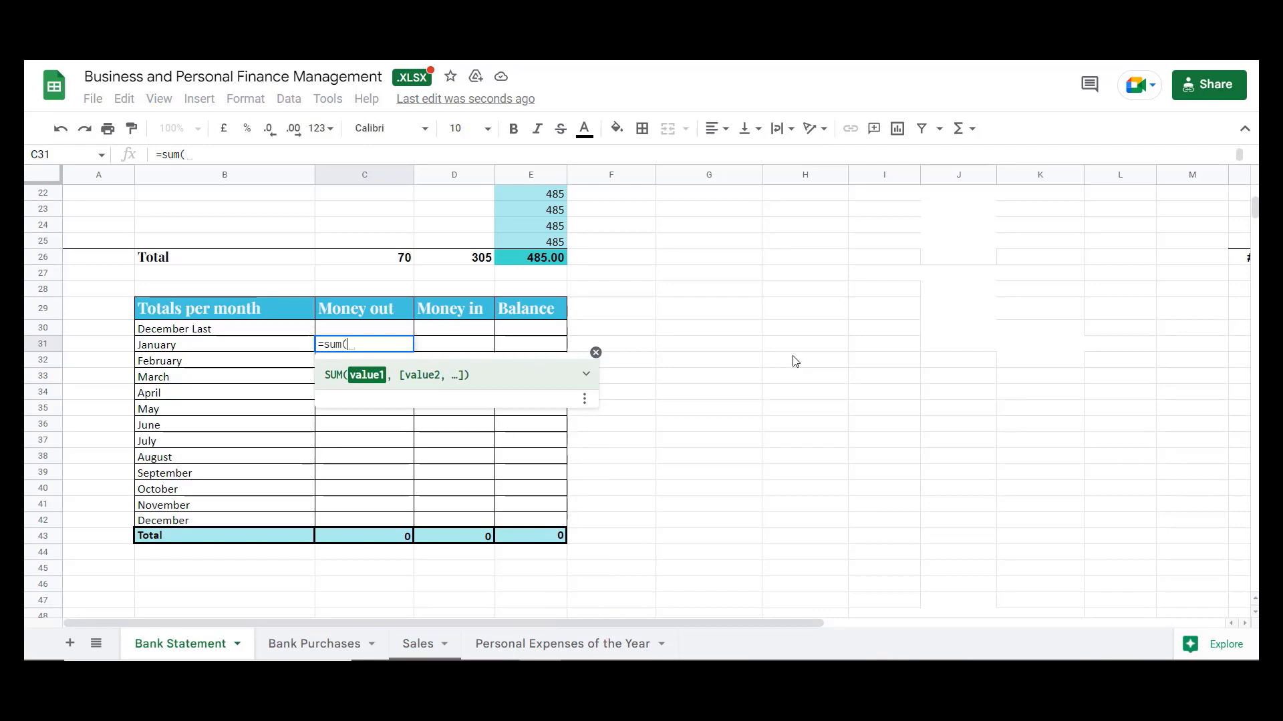
pyautogui.scroll(5, 721, 356)
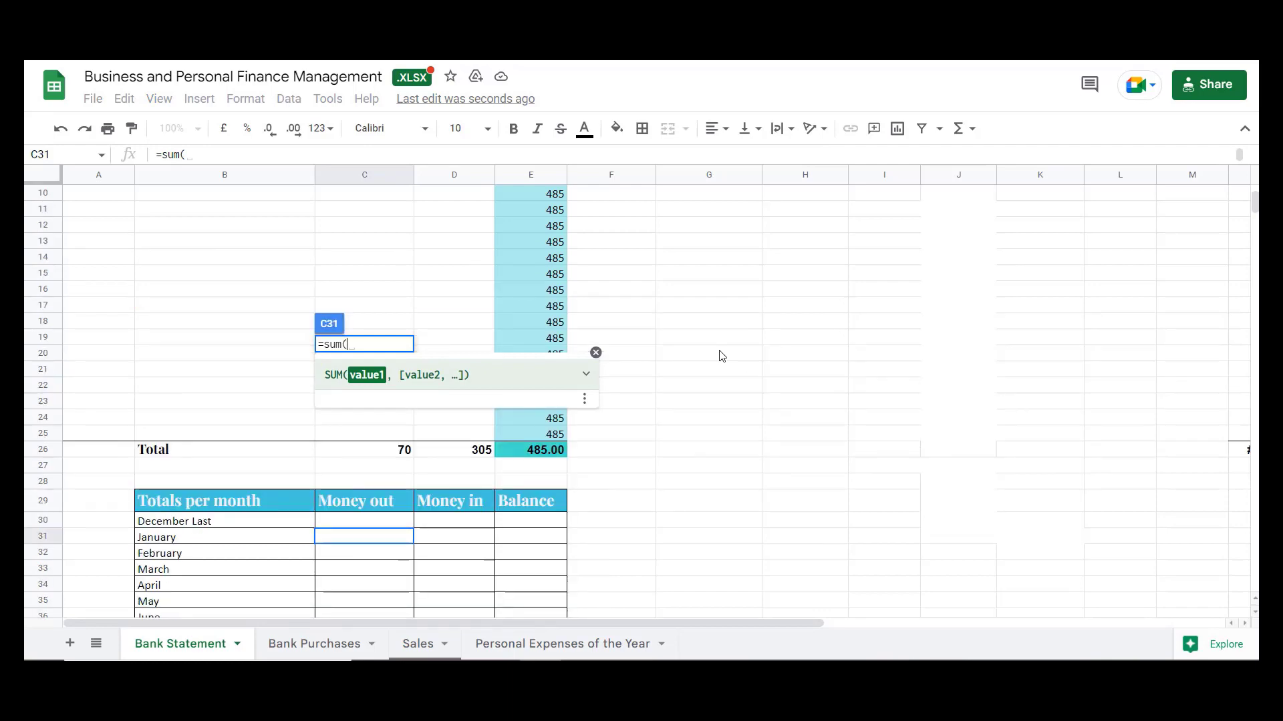
pyautogui.scroll(-2, 722, 356)
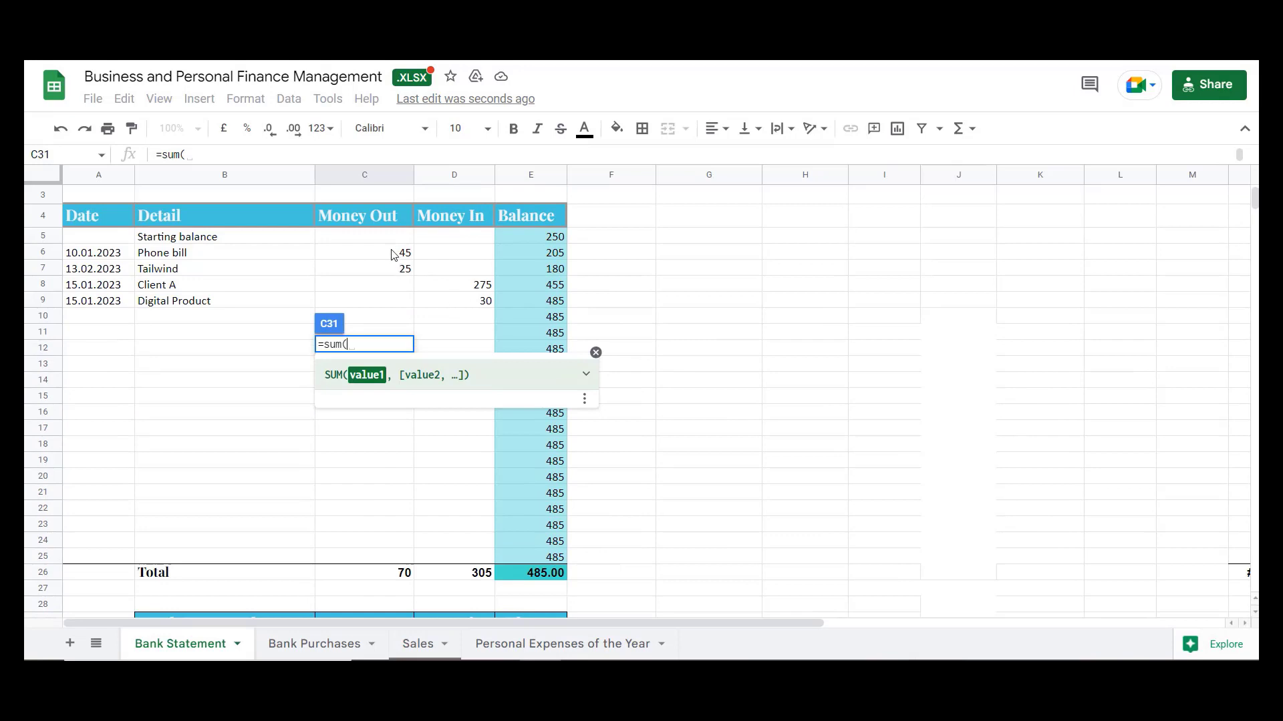
pyautogui.moveTo(395, 253); pyautogui.dragTo(386, 307)
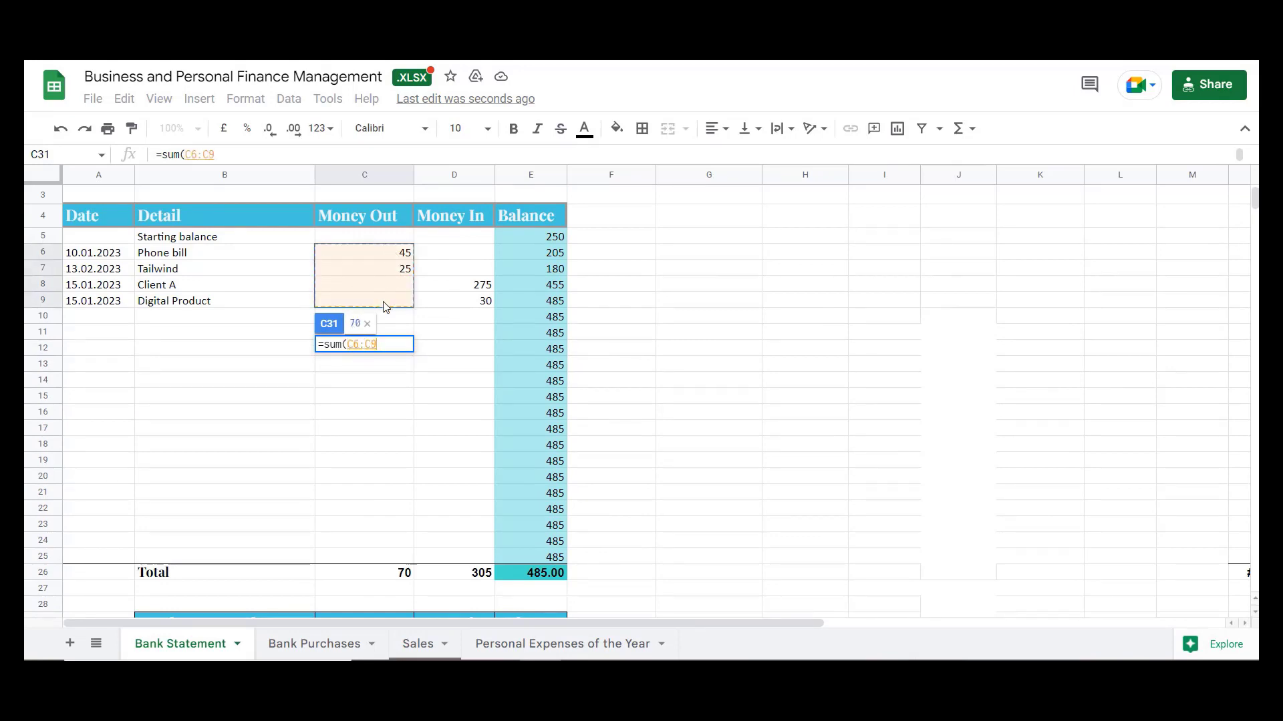
pyautogui.press('Return')
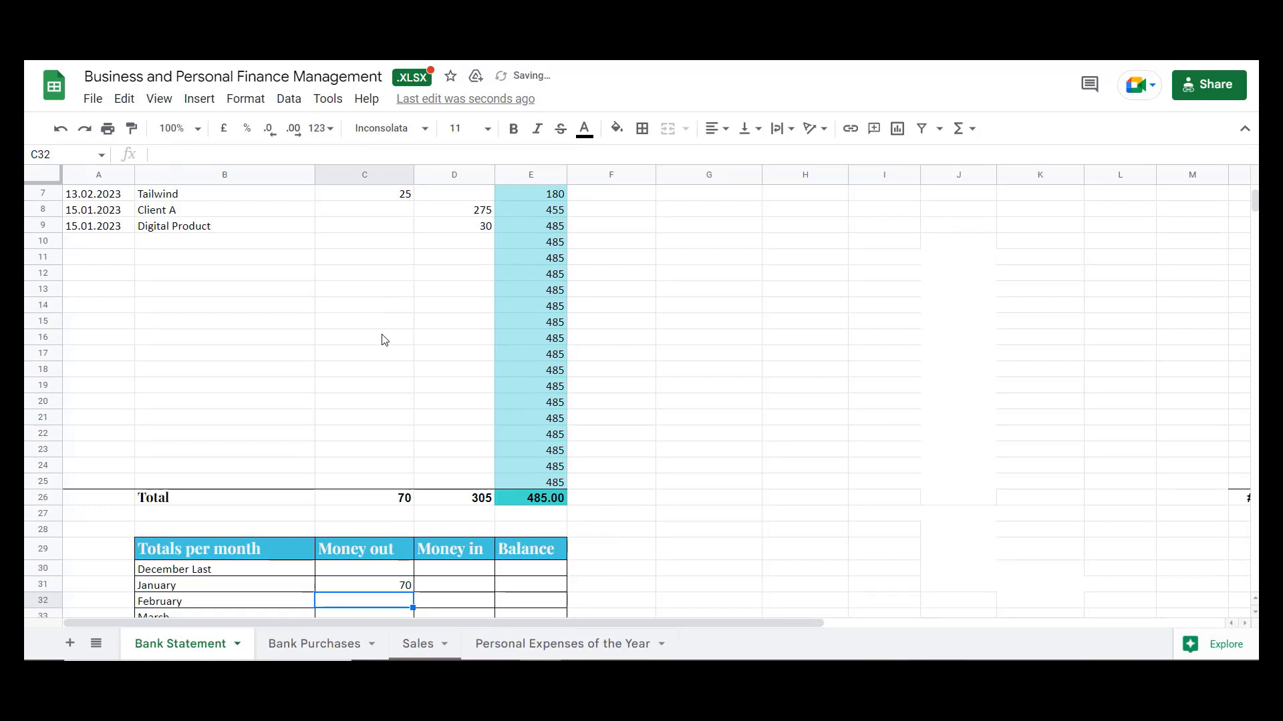
pyautogui.scroll(-2, 455, 532)
pyautogui.click(376, 525)
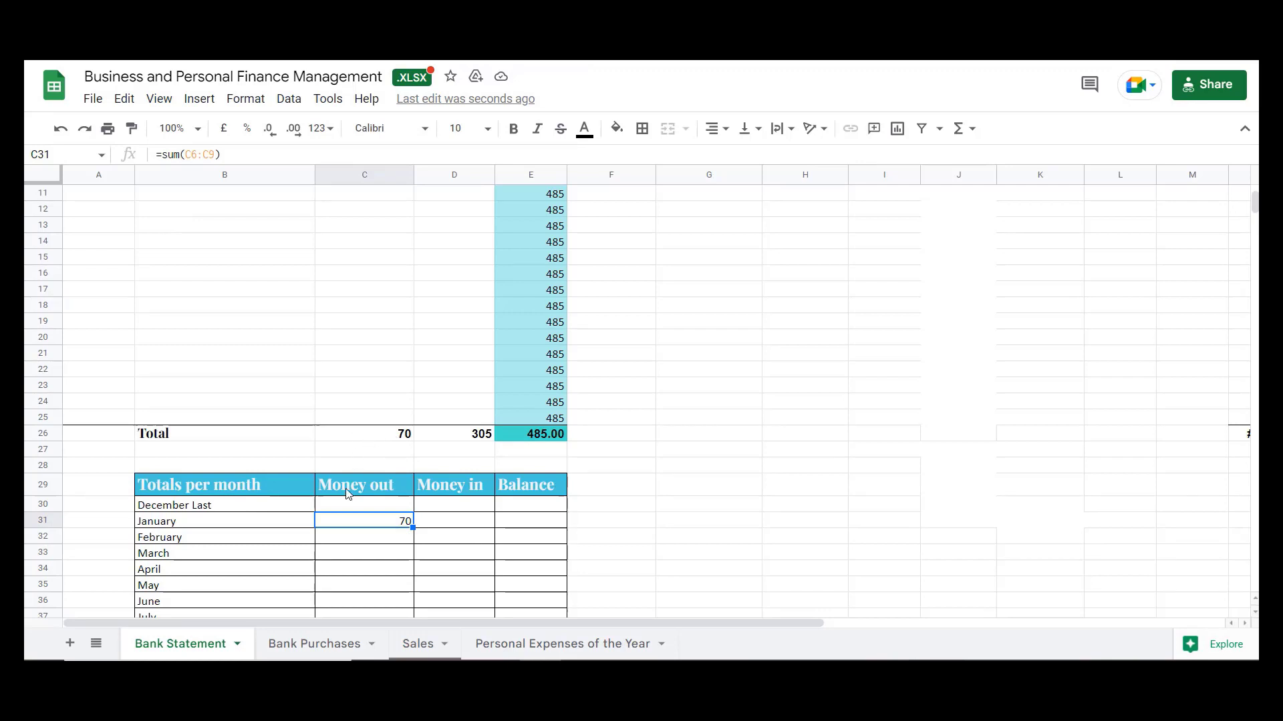
# Enter a SUM formula over D6:D9 as January's Money in in cell D31.
pyautogui.click(463, 529)
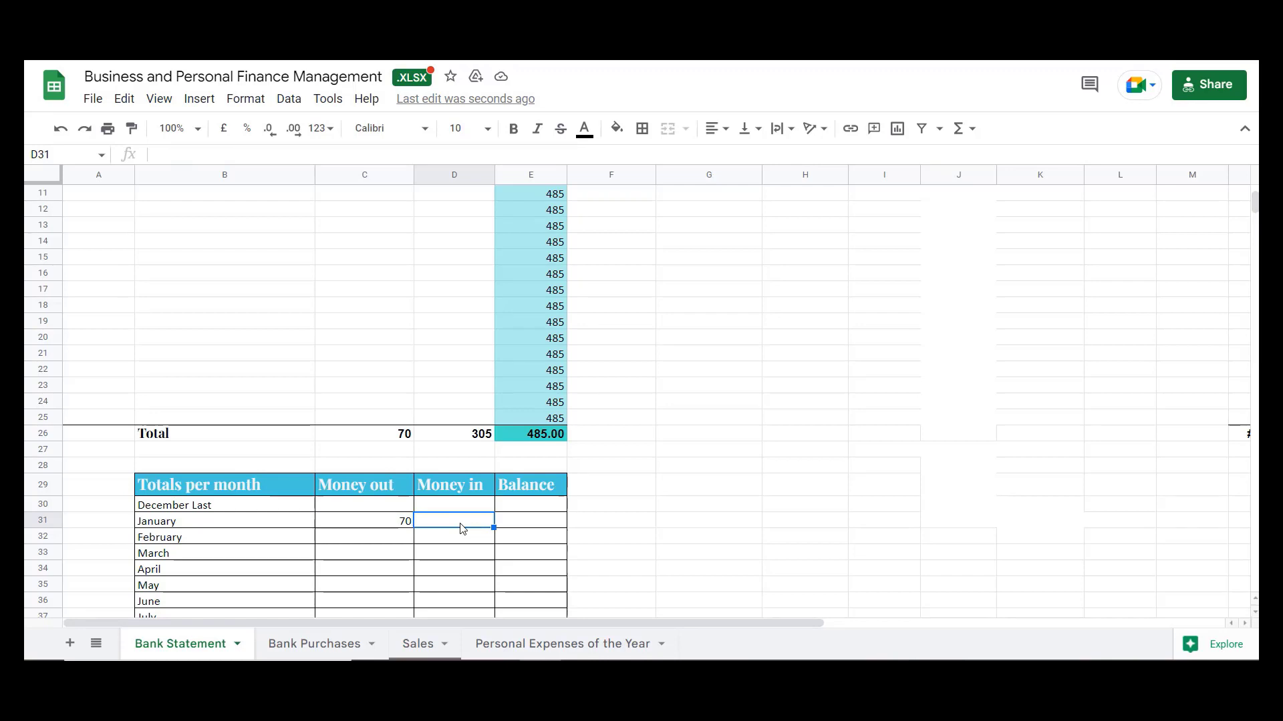
pyautogui.write('=sum(')
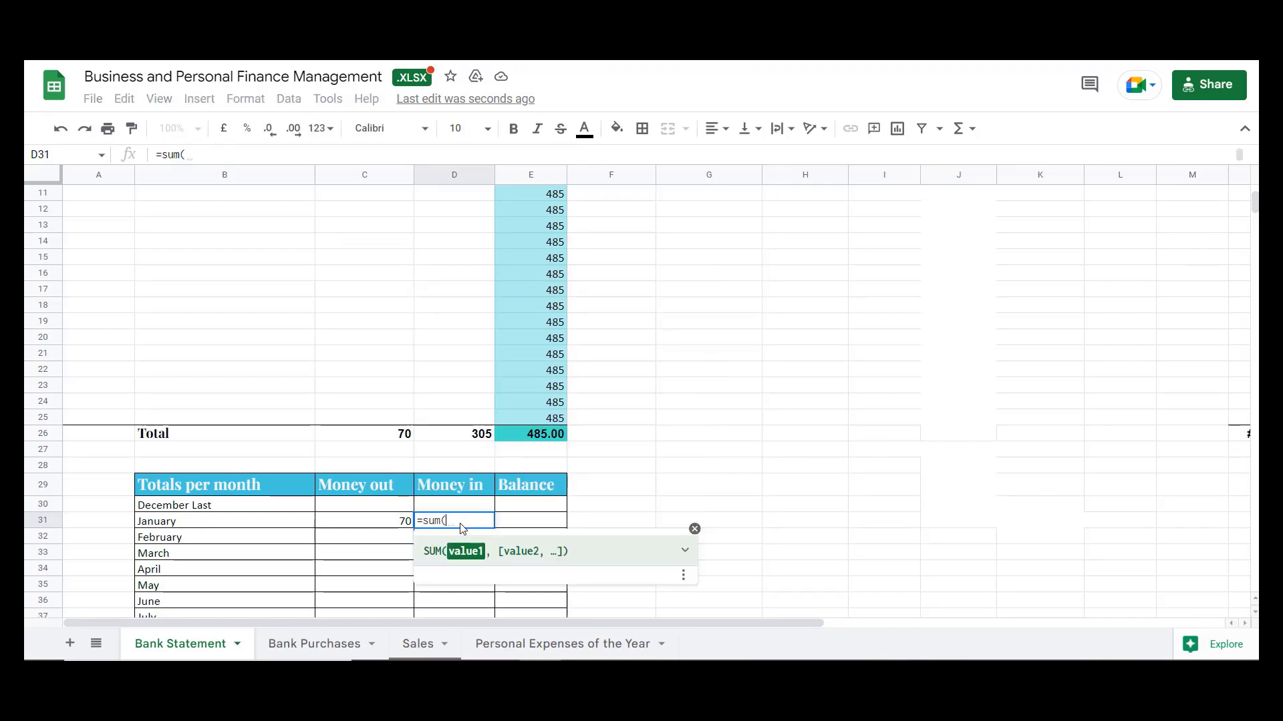
pyautogui.scroll(5, 638, 425)
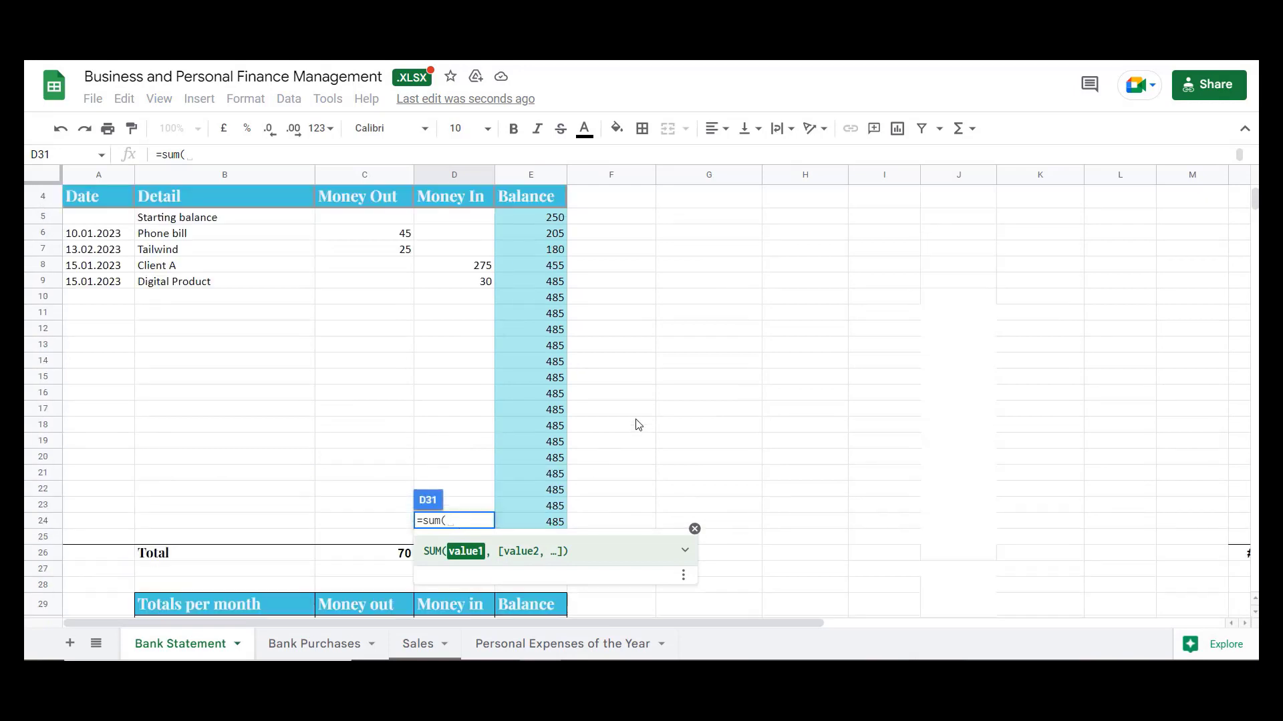
pyautogui.moveTo(481, 324); pyautogui.dragTo(481, 384)
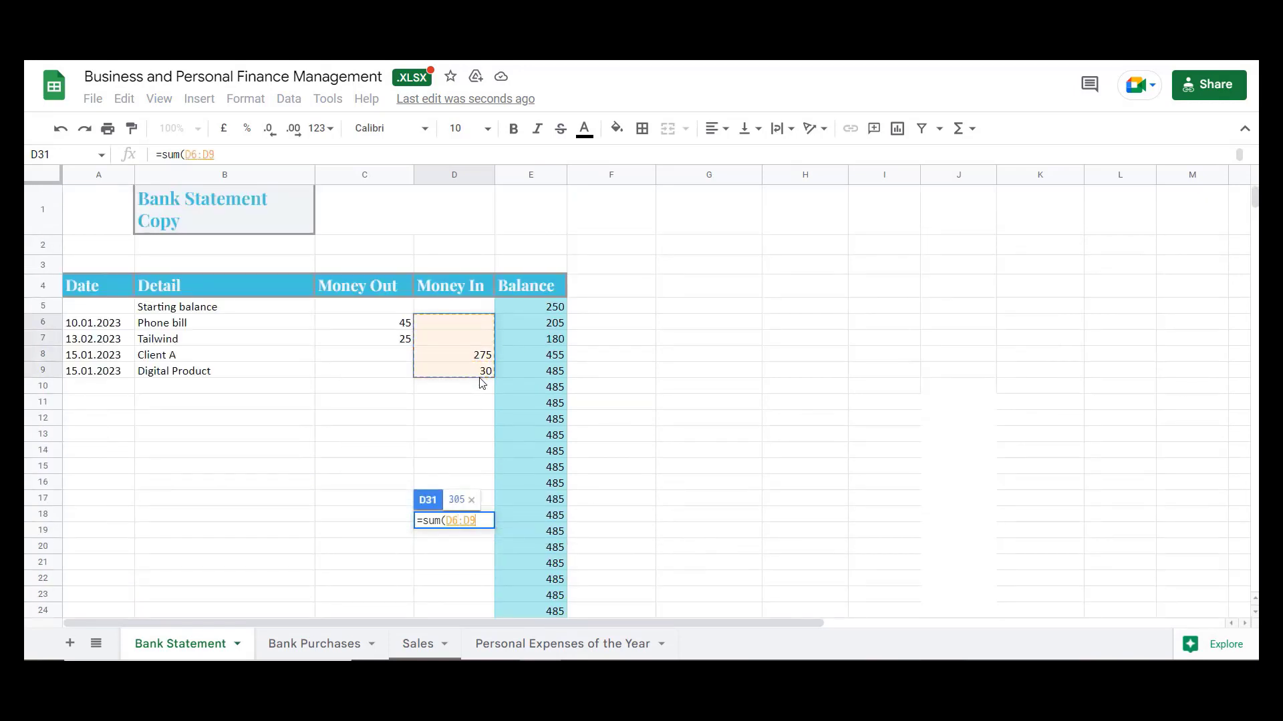
pyautogui.press('Return')
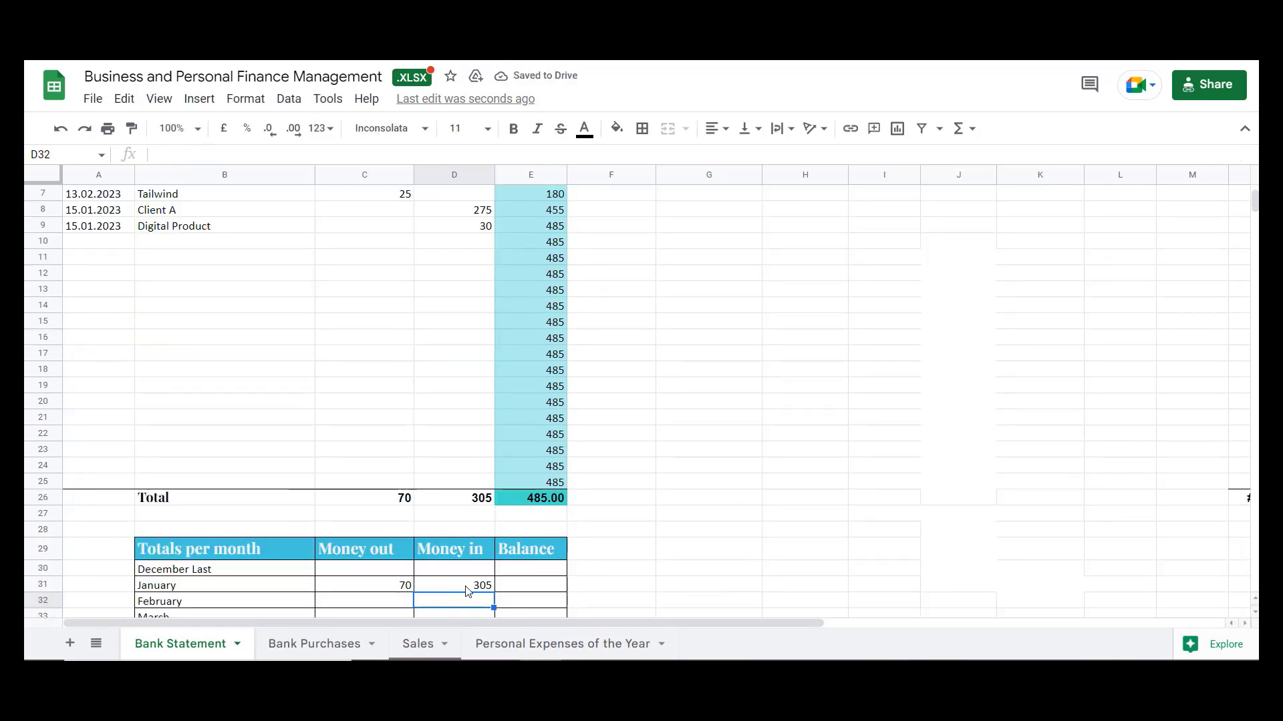
# Calculate January's Balance in cell E31 with the formula =D31-C31.
pyautogui.scroll(-1, 746, 397)
pyautogui.scroll(-1, 747, 397)
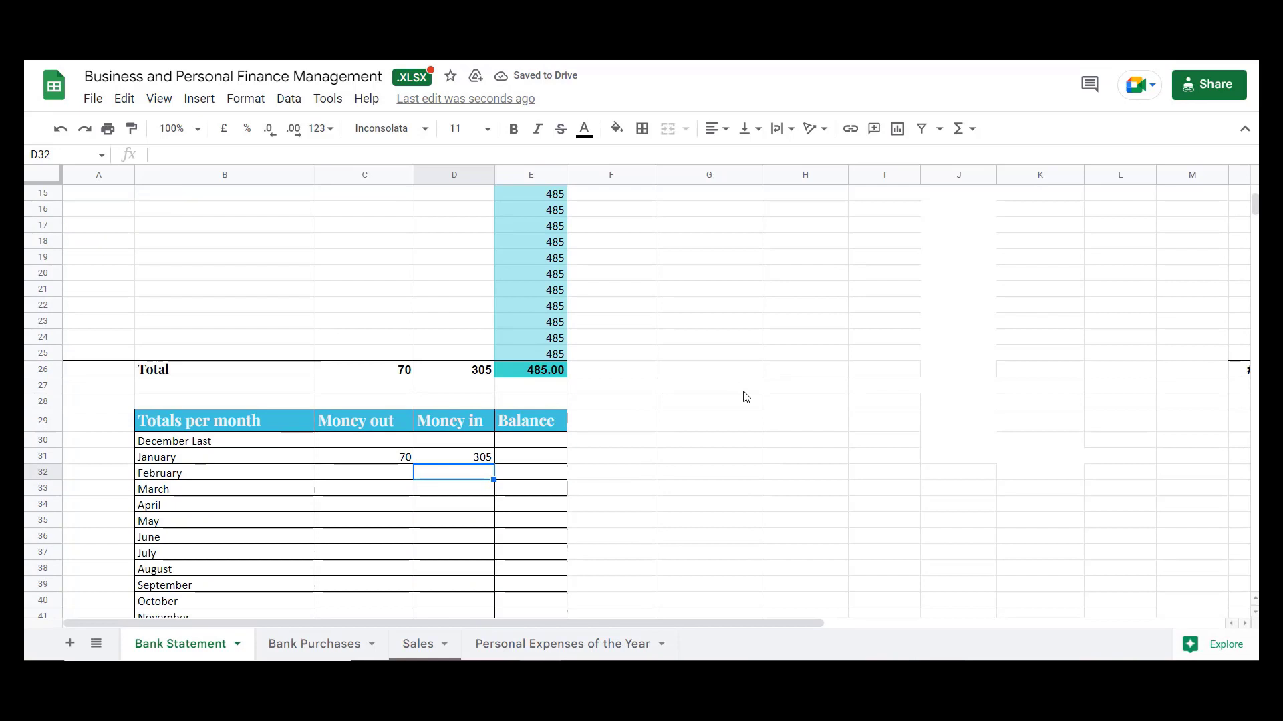
pyautogui.scroll(-1, 746, 397)
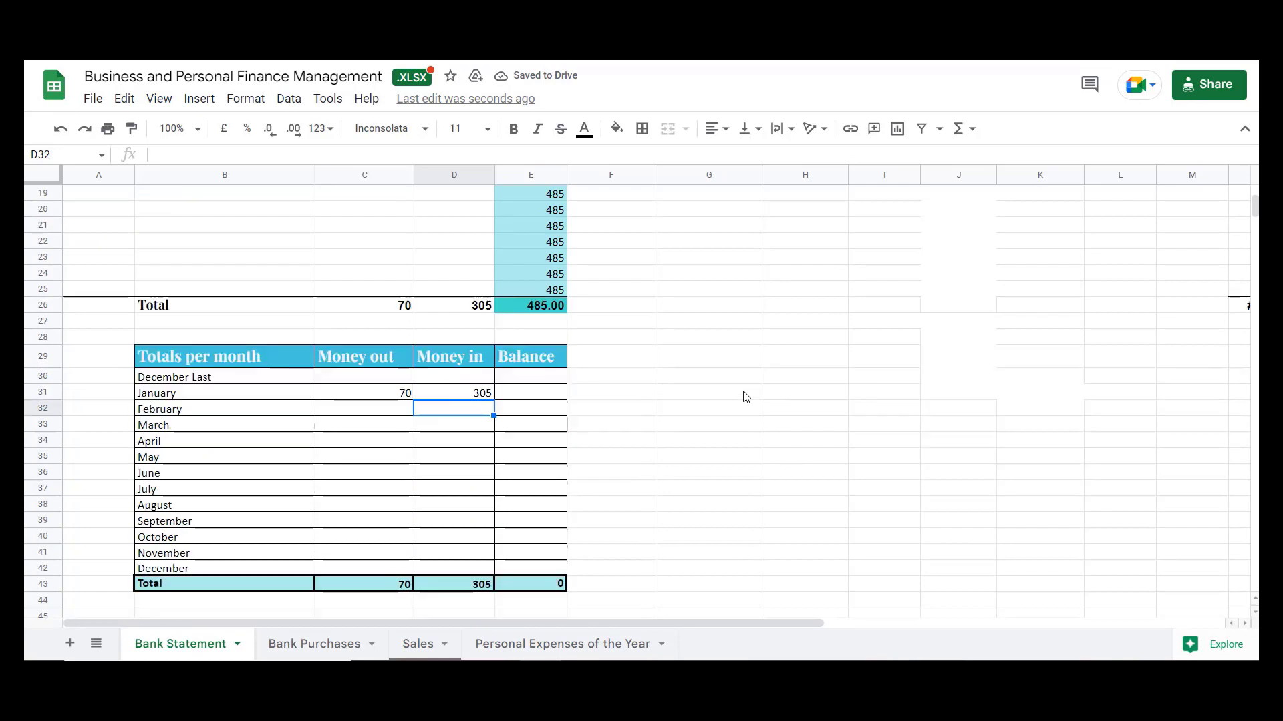
pyautogui.click(535, 397)
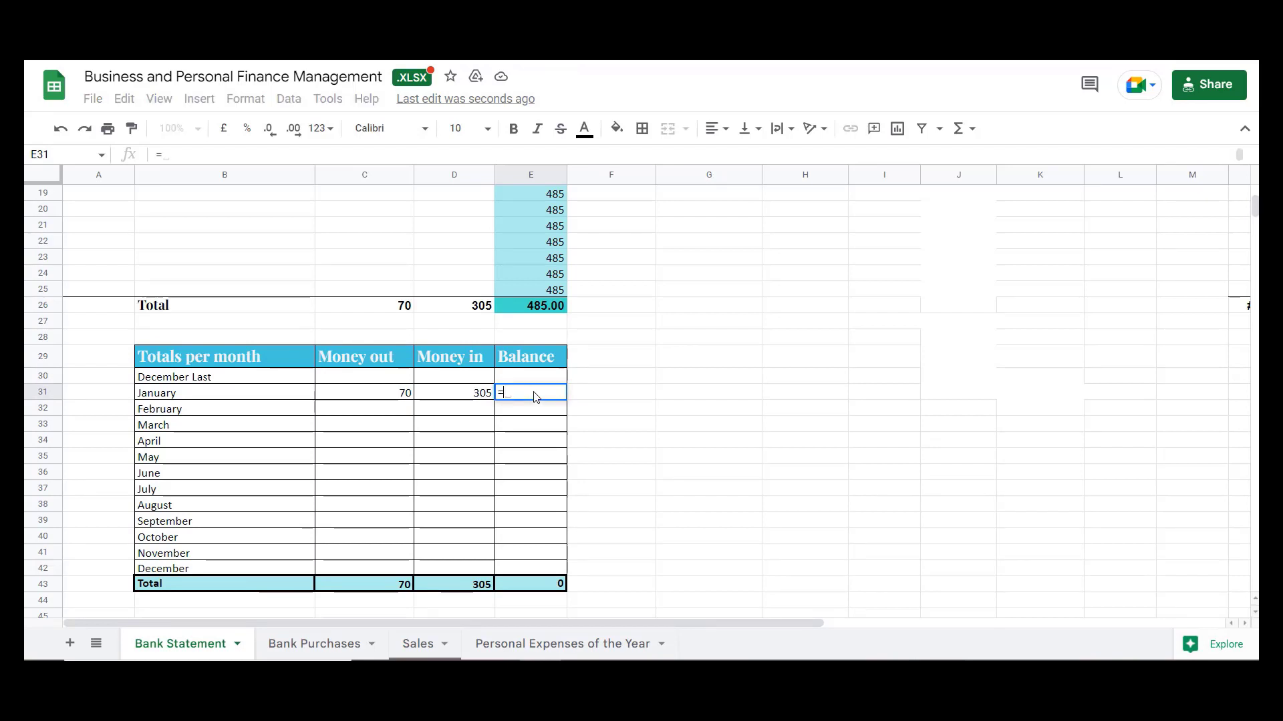
pyautogui.write('=')
pyautogui.click(477, 400)
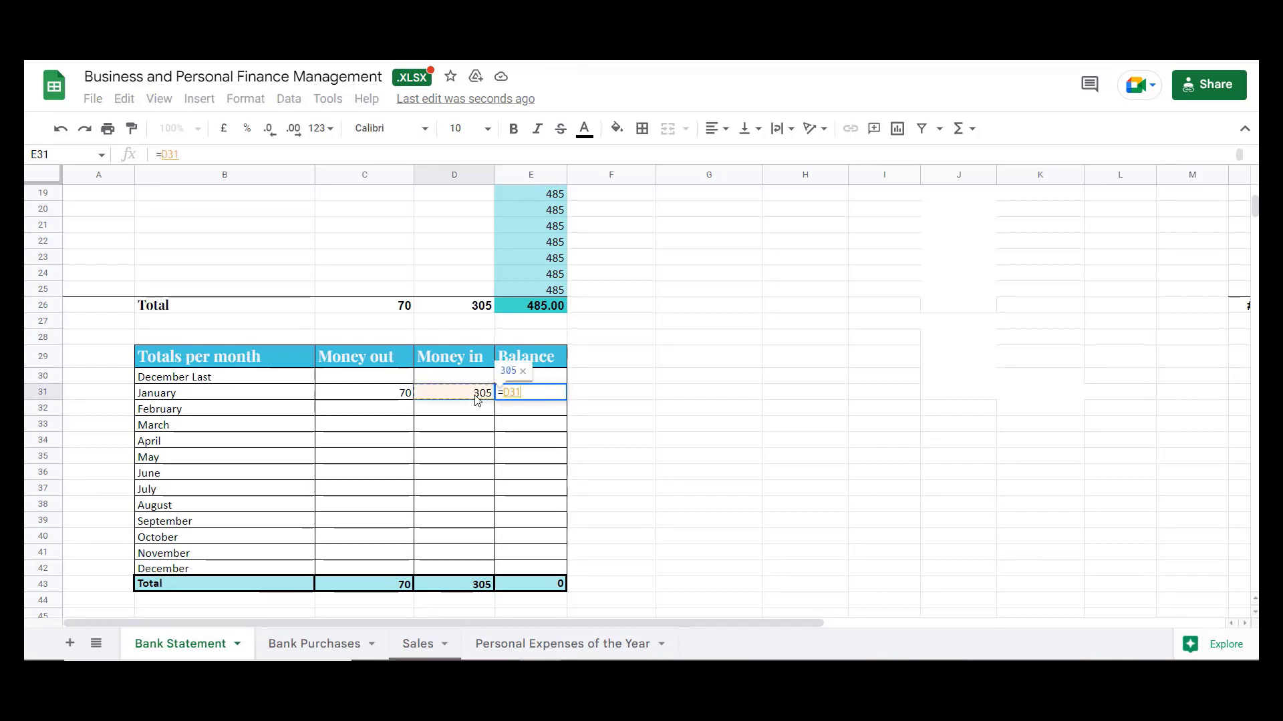
pyautogui.write('-')
pyautogui.click(383, 394)
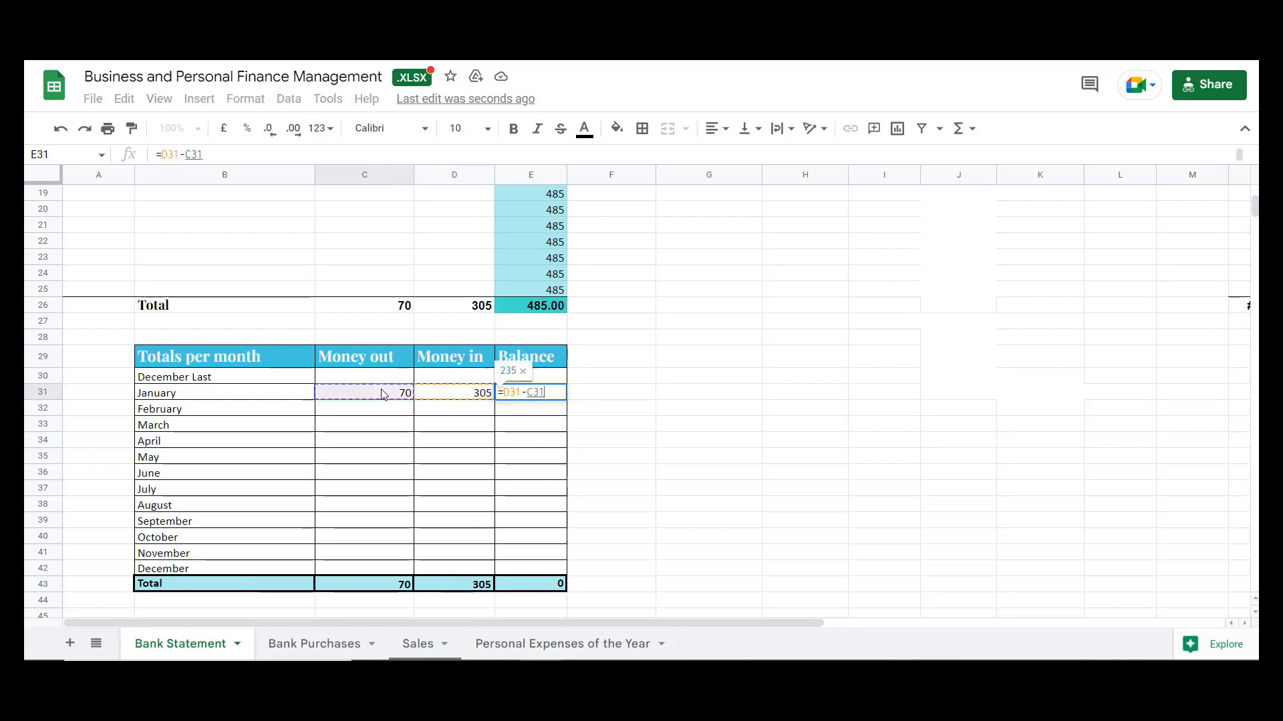
pyautogui.press('Return')
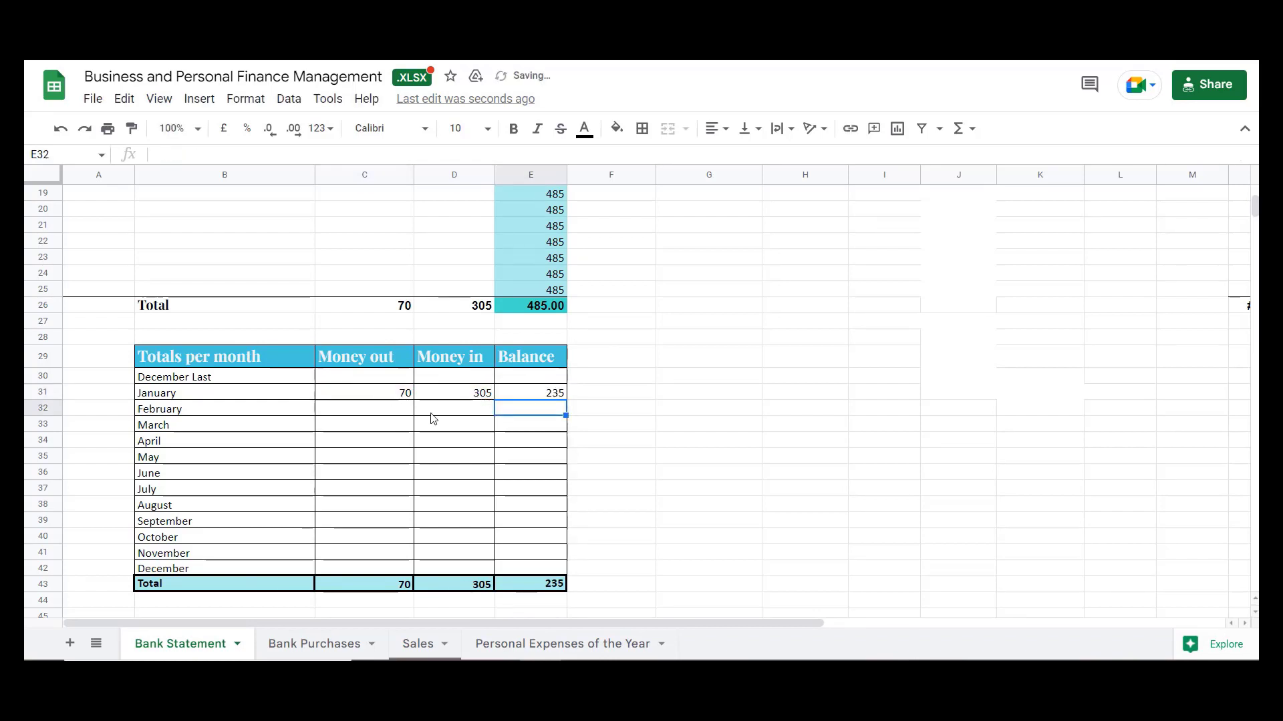
# Examine January's Balance formula and the Money out and Money in columns it refers to.
pyautogui.click(546, 397)
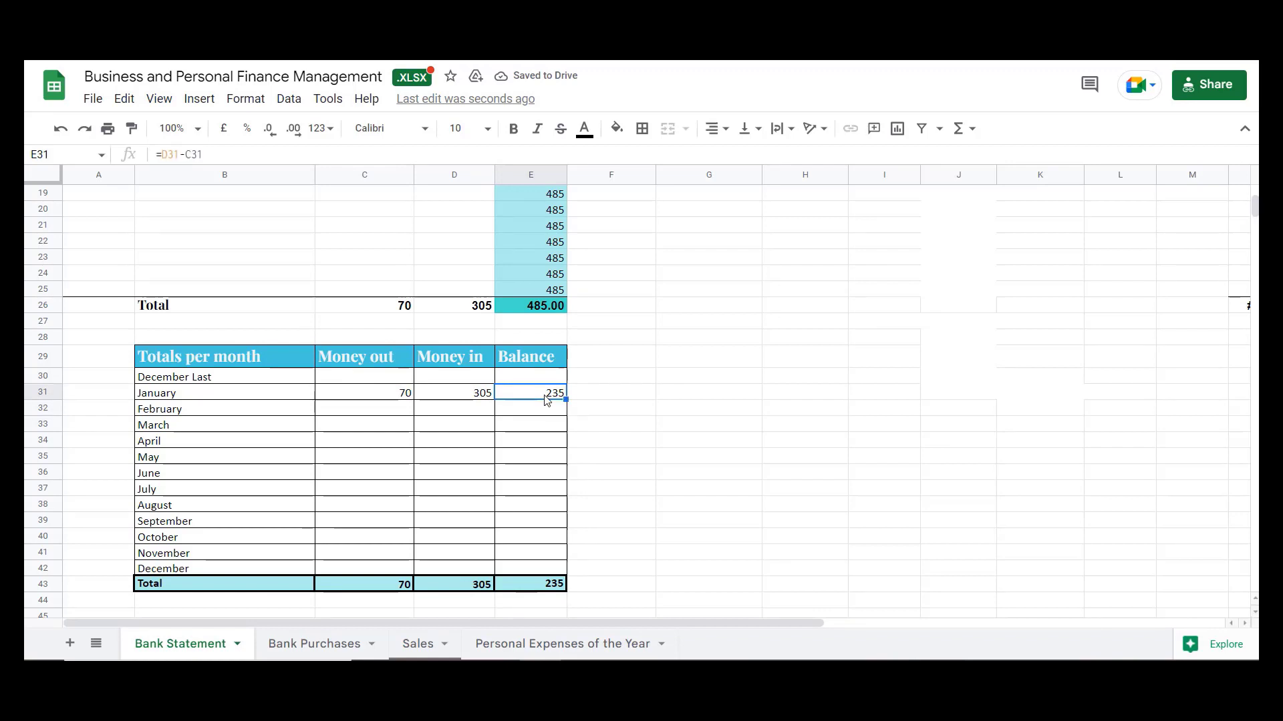
pyautogui.moveTo(565, 399)
pyautogui.mouseDown()
pyautogui.moveTo(561, 564)
pyautogui.moveTo(566, 359)
pyautogui.moveTo(560, 391)
pyautogui.mouseUp()
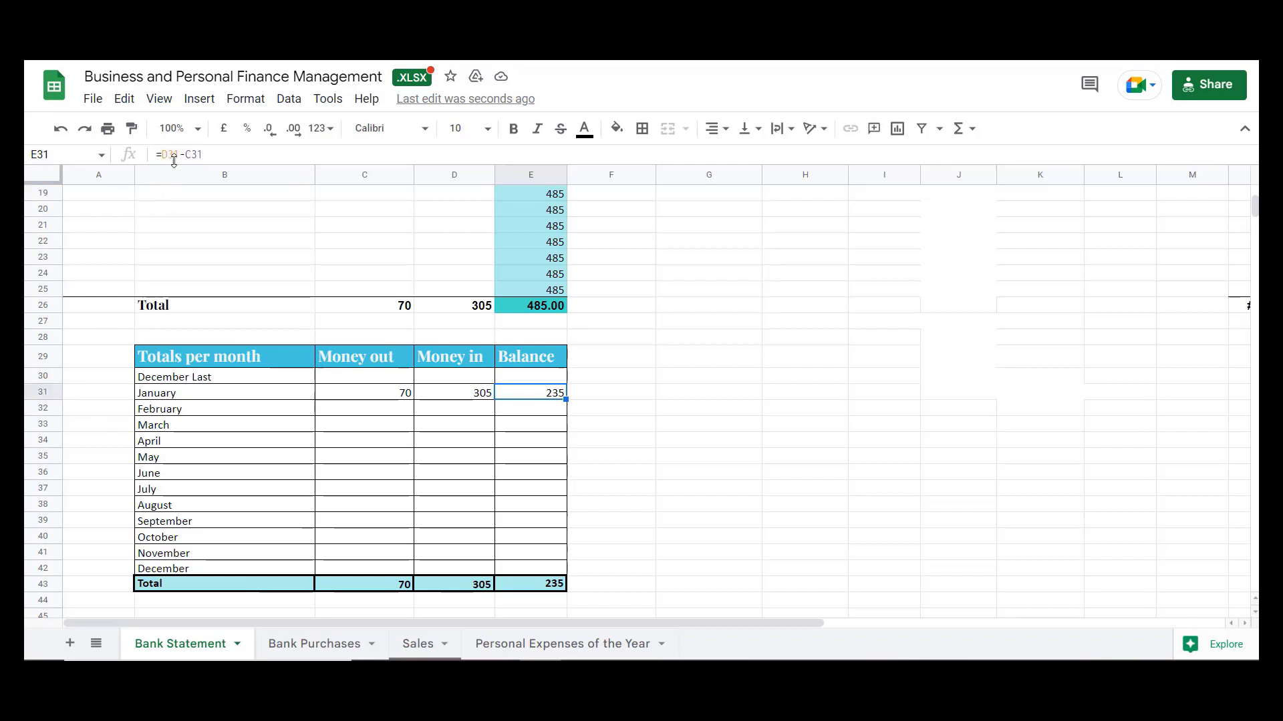
pyautogui.click(375, 176)
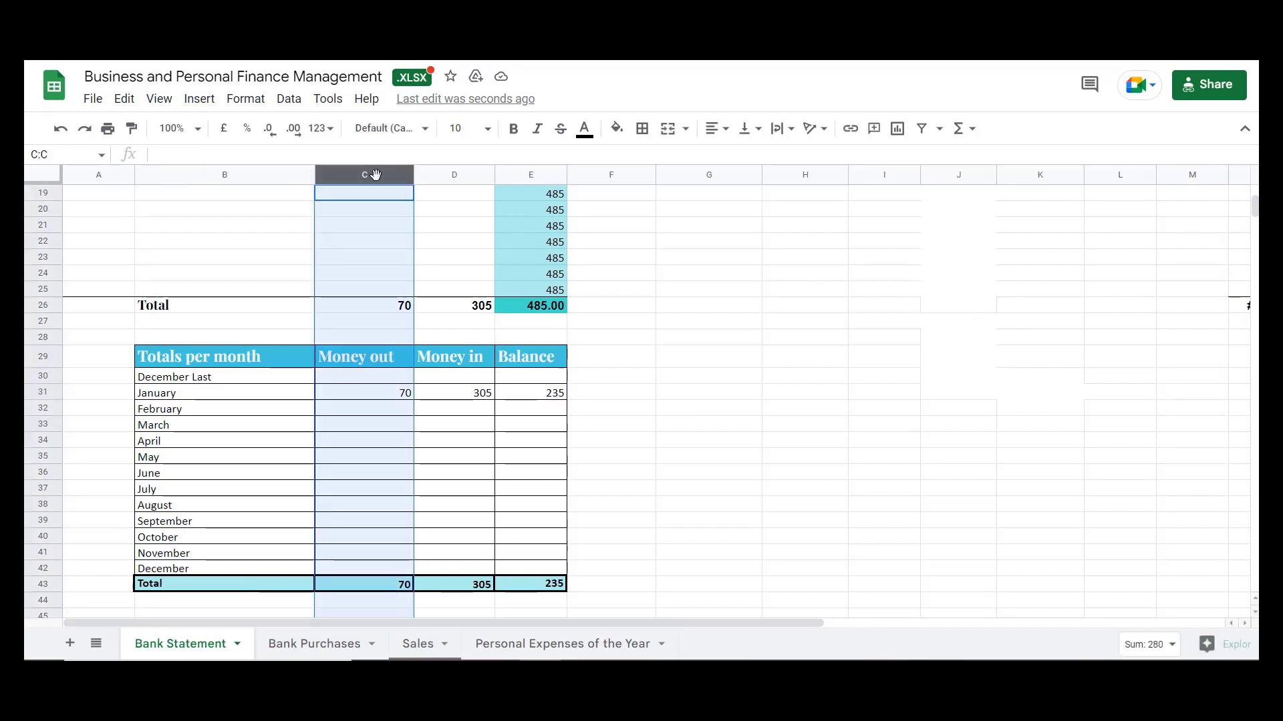
pyautogui.click(454, 173)
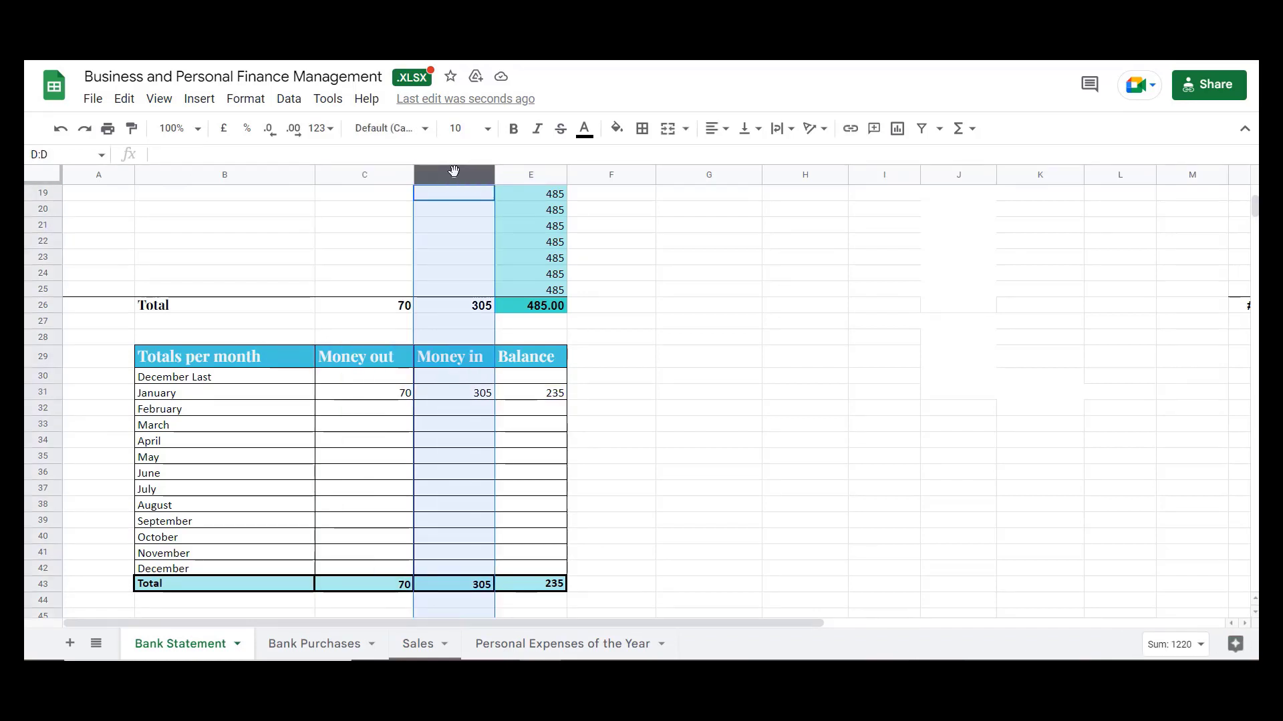
# Fill January's Balance formula down through December in E42 and reject the suggested formula =D31-$C$31.
pyautogui.click(556, 396)
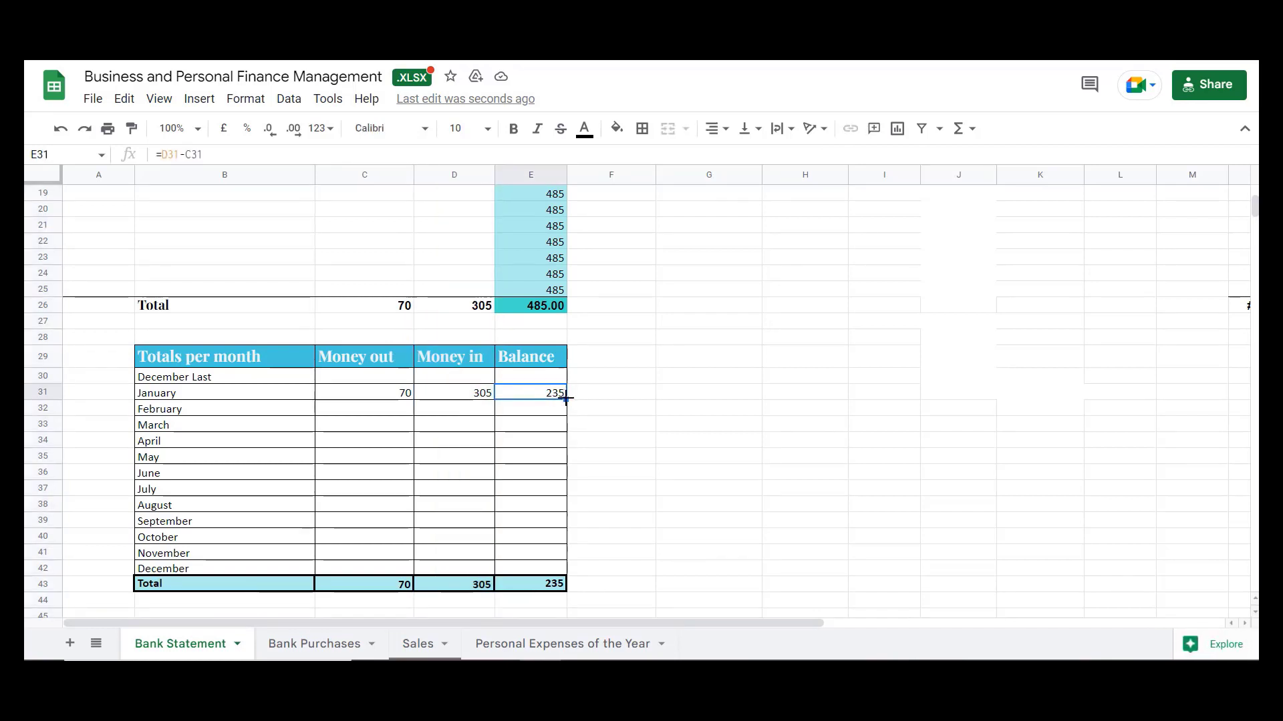
pyautogui.moveTo(566, 398); pyautogui.dragTo(555, 566)
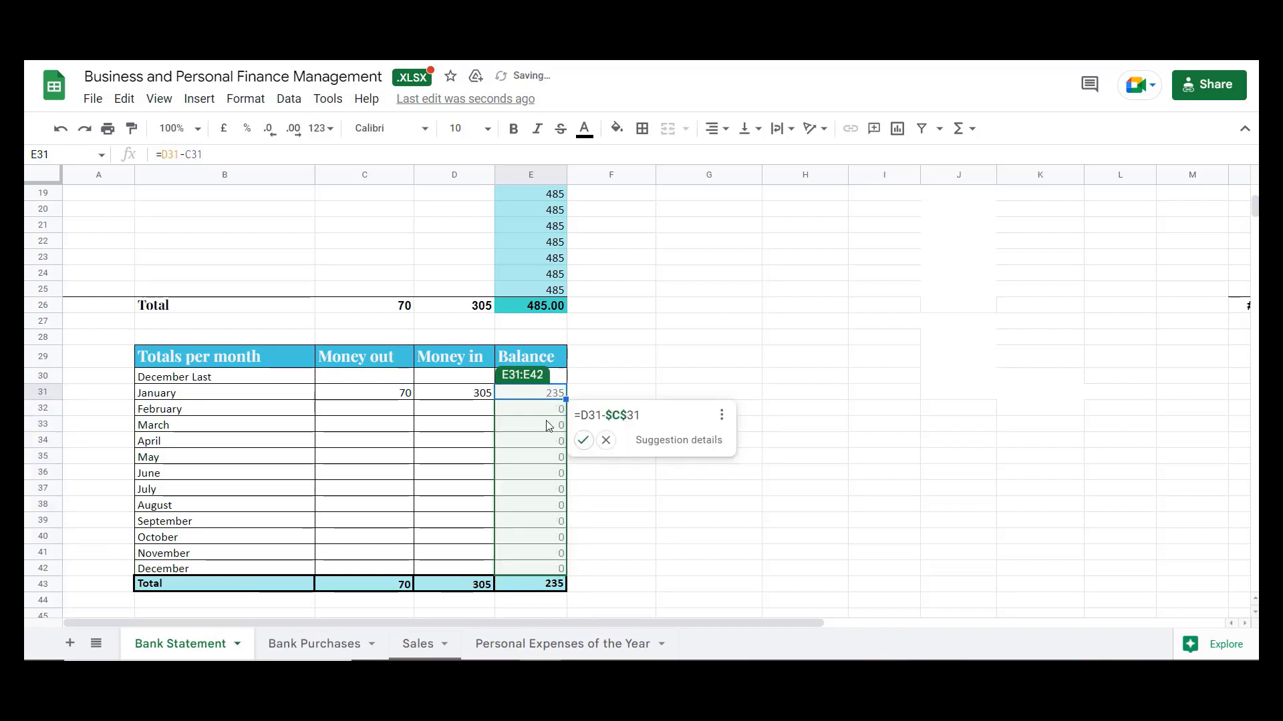
pyautogui.click(606, 440)
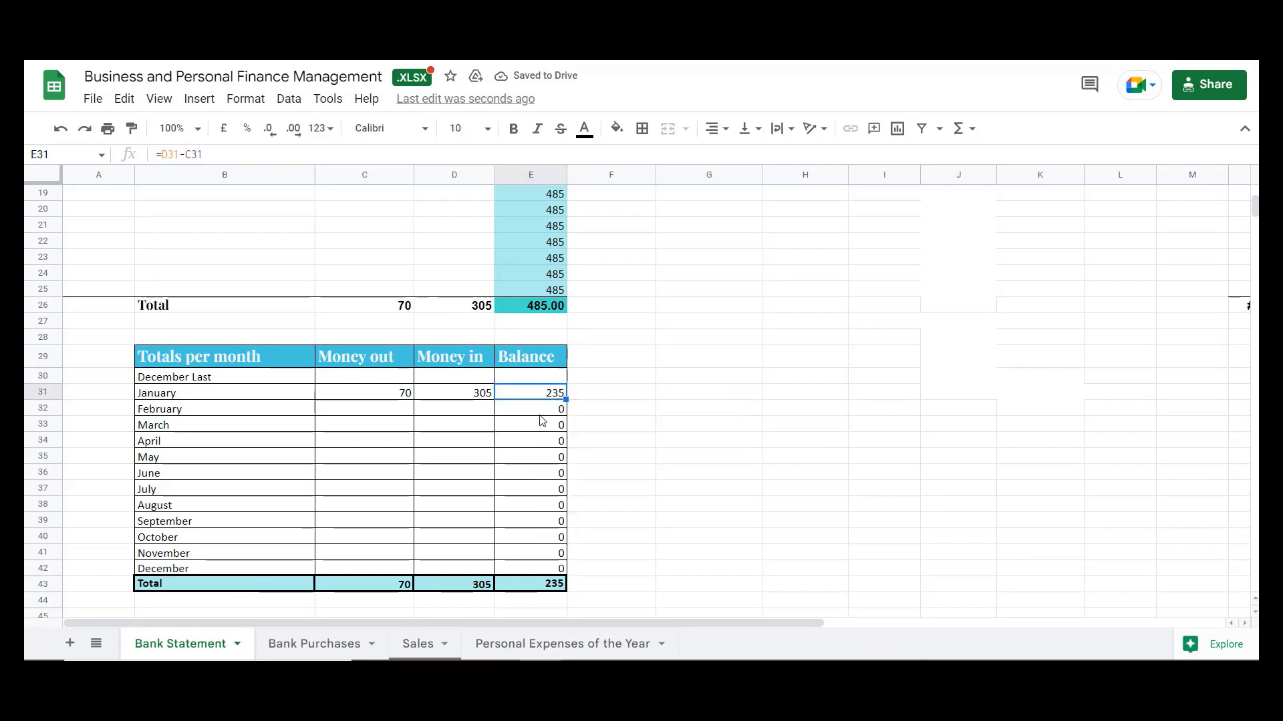
# Review the February to April cells of the monthly totals table and the statement entries above it.
pyautogui.click(369, 412)
pyautogui.click(473, 413)
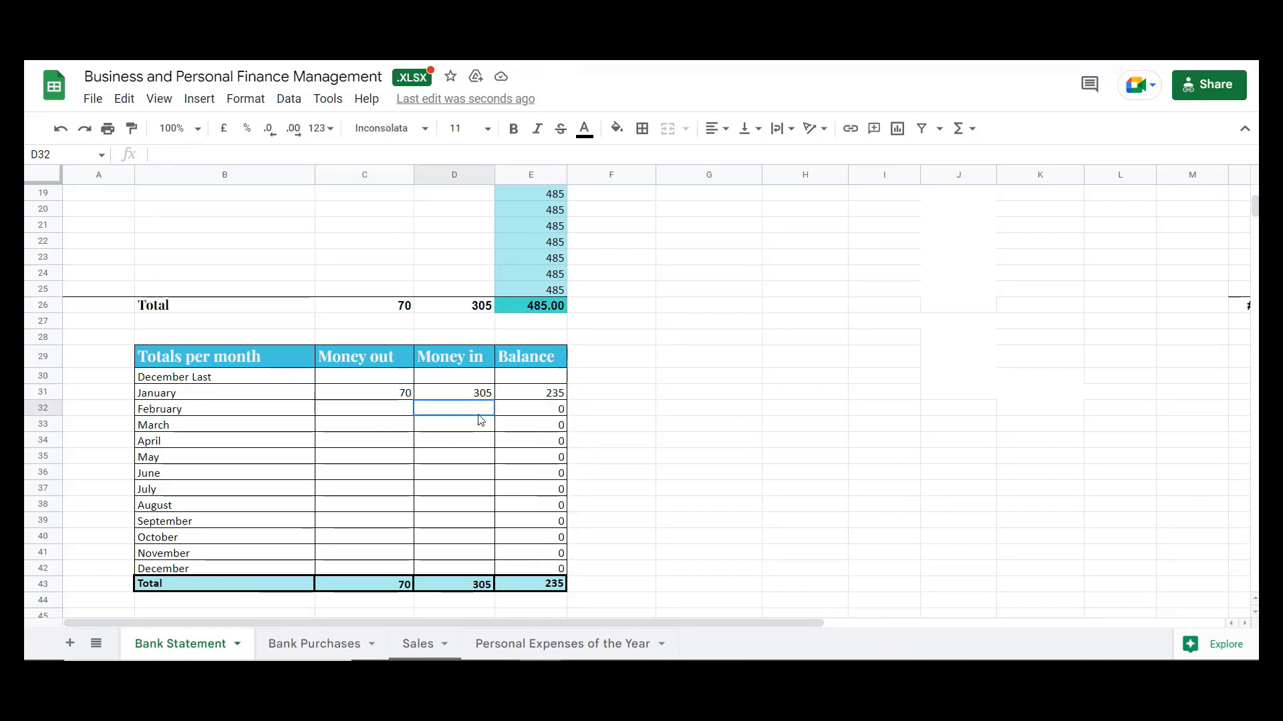
pyautogui.click(399, 426)
pyautogui.click(487, 442)
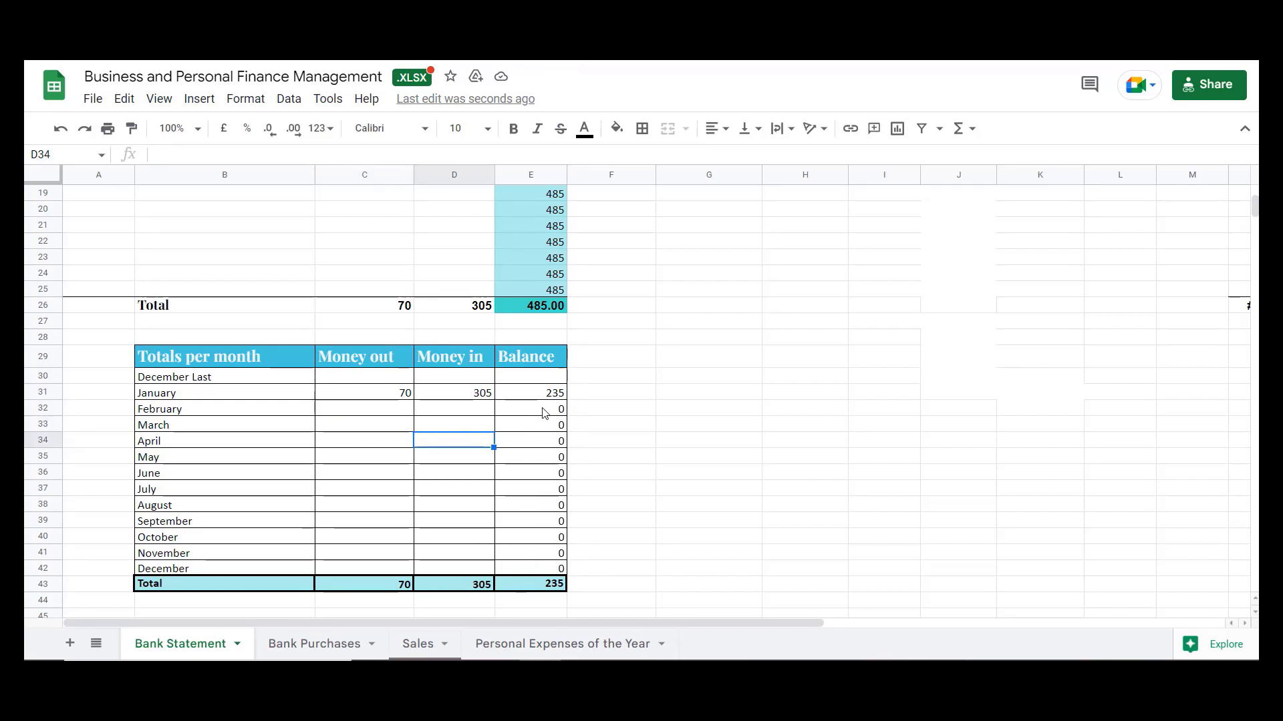
pyautogui.scroll(6, 658, 387)
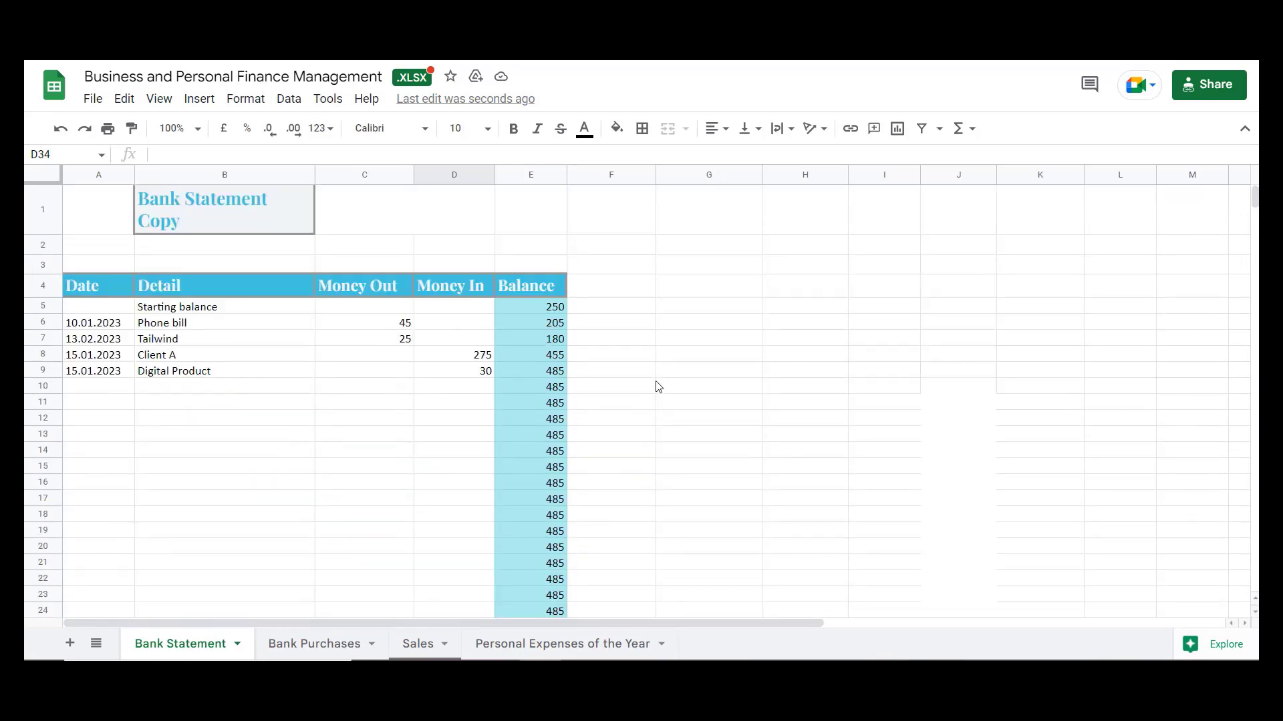
pyautogui.scroll(-5, 658, 386)
pyautogui.scroll(5, 655, 387)
# Open the Bank Purchases sheet and look over its first entry row, expense categories and totals rows.
pyautogui.click(308, 644)
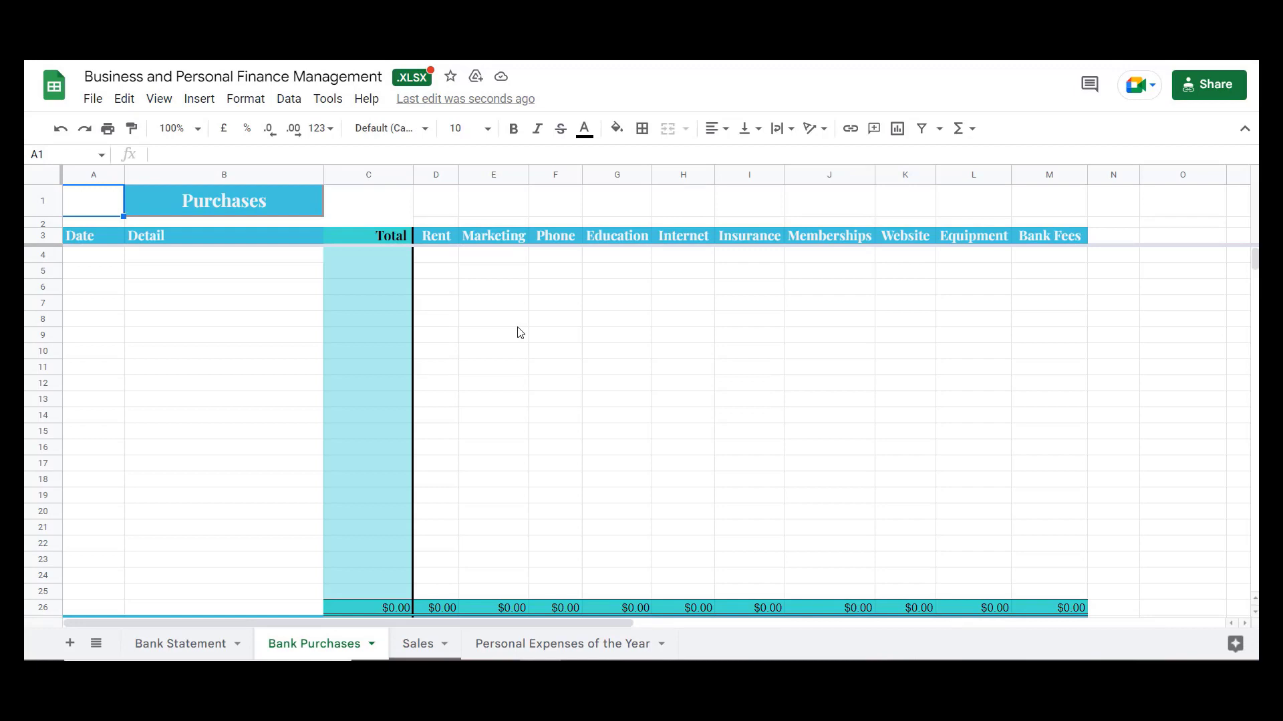
pyautogui.click(78, 261)
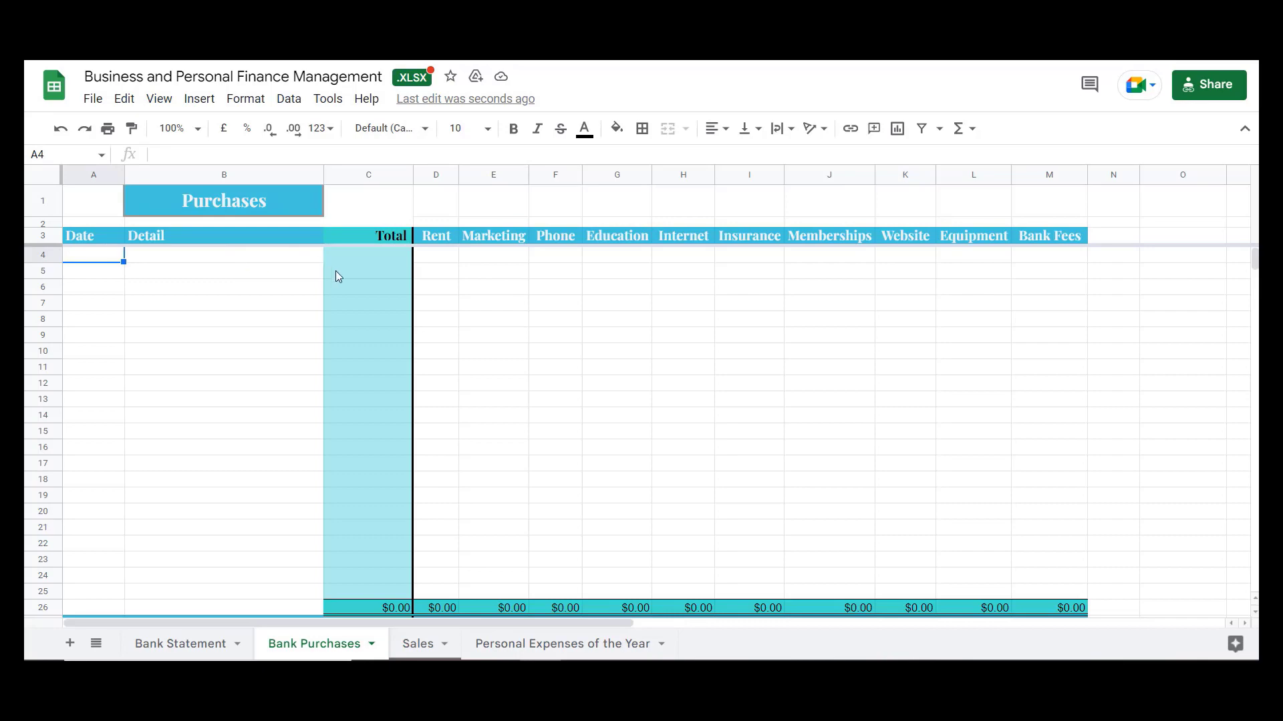
pyautogui.scroll(-3, 350, 422)
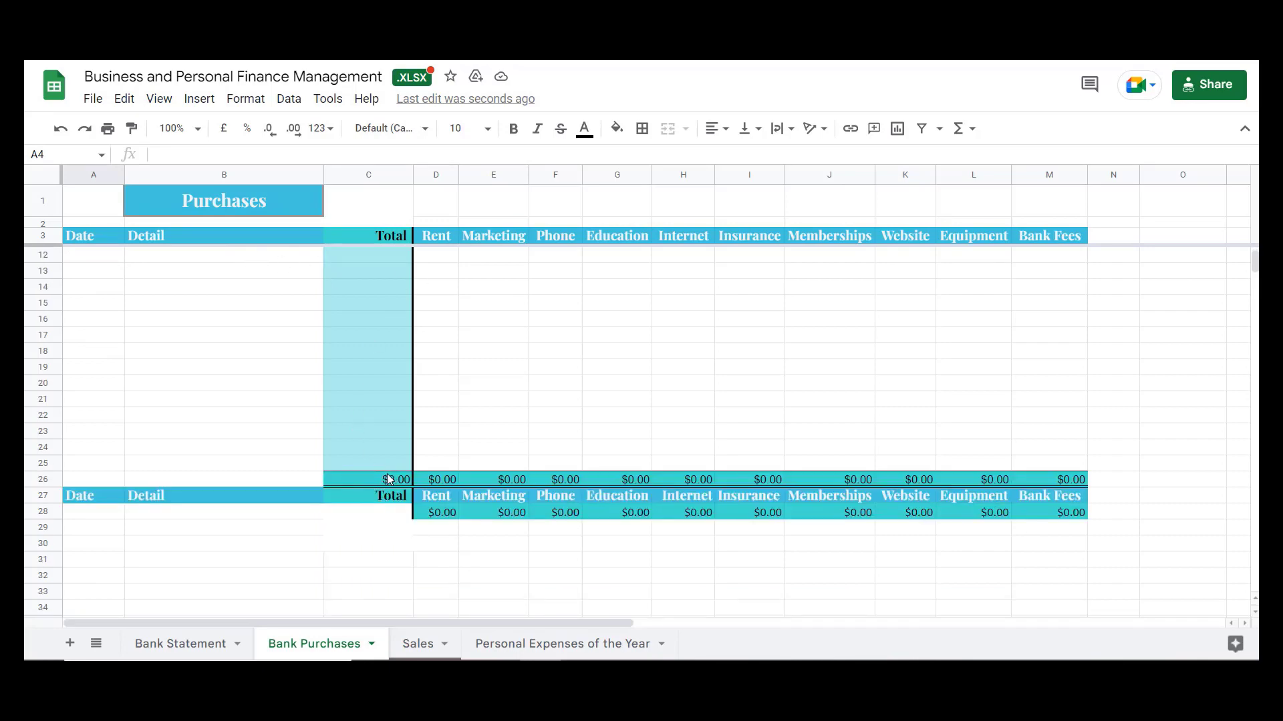
# Copy the date, detail and Money Out entries in A6:C9 of the Bank Statement sheet into Bank Purchases starting at A8.
pyautogui.scroll(2, 541, 389)
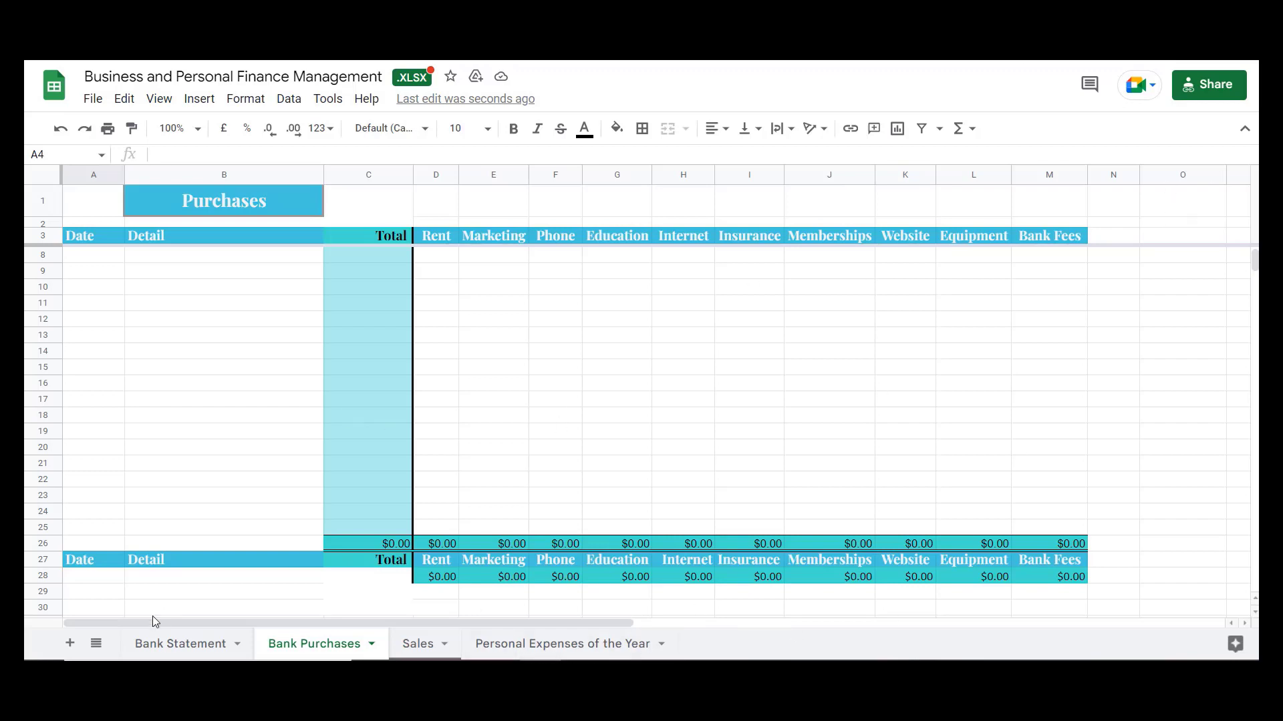
pyautogui.click(169, 646)
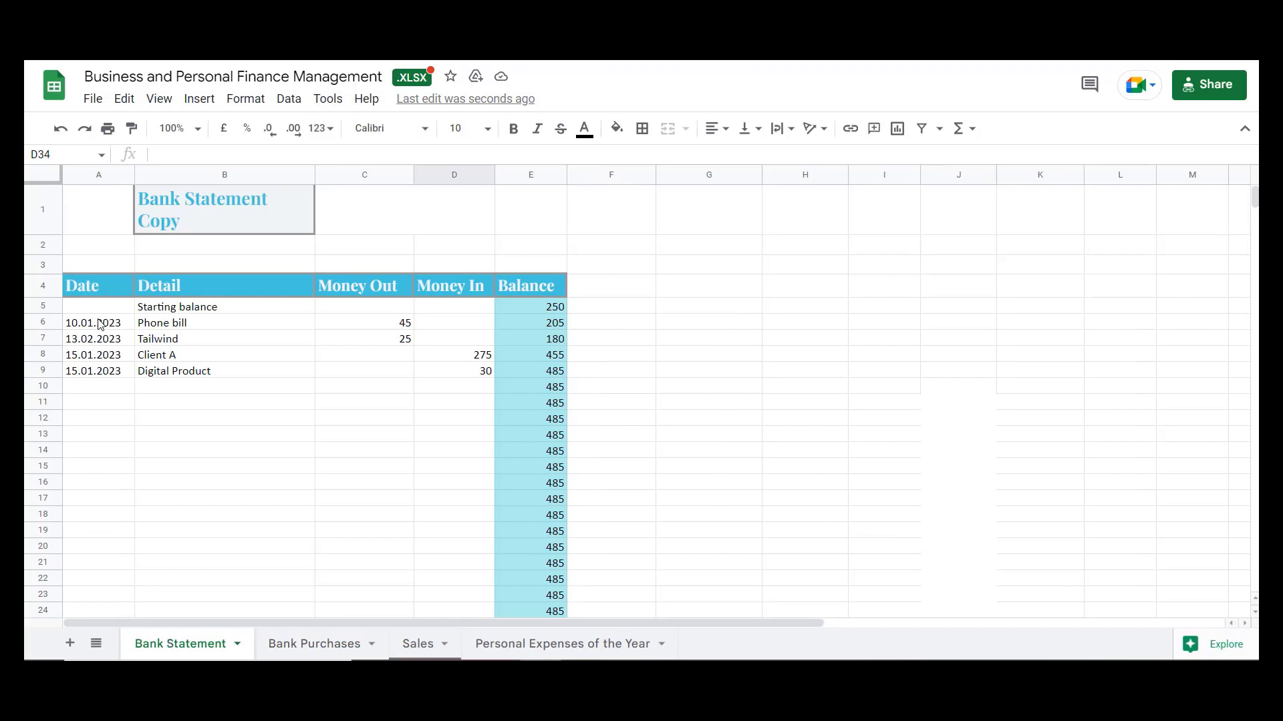
pyautogui.moveTo(99, 324); pyautogui.dragTo(377, 383)
pyautogui.hotkey('ctrl', 'c')
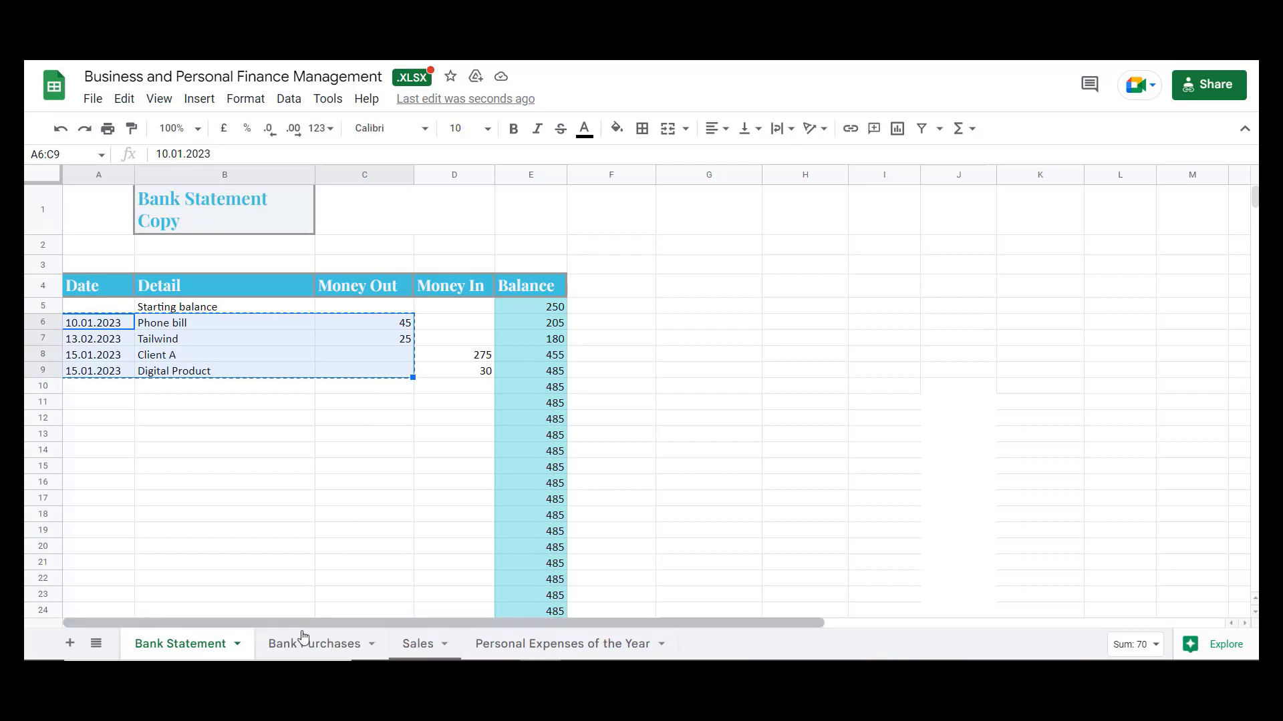
pyautogui.click(302, 644)
pyautogui.click(90, 259)
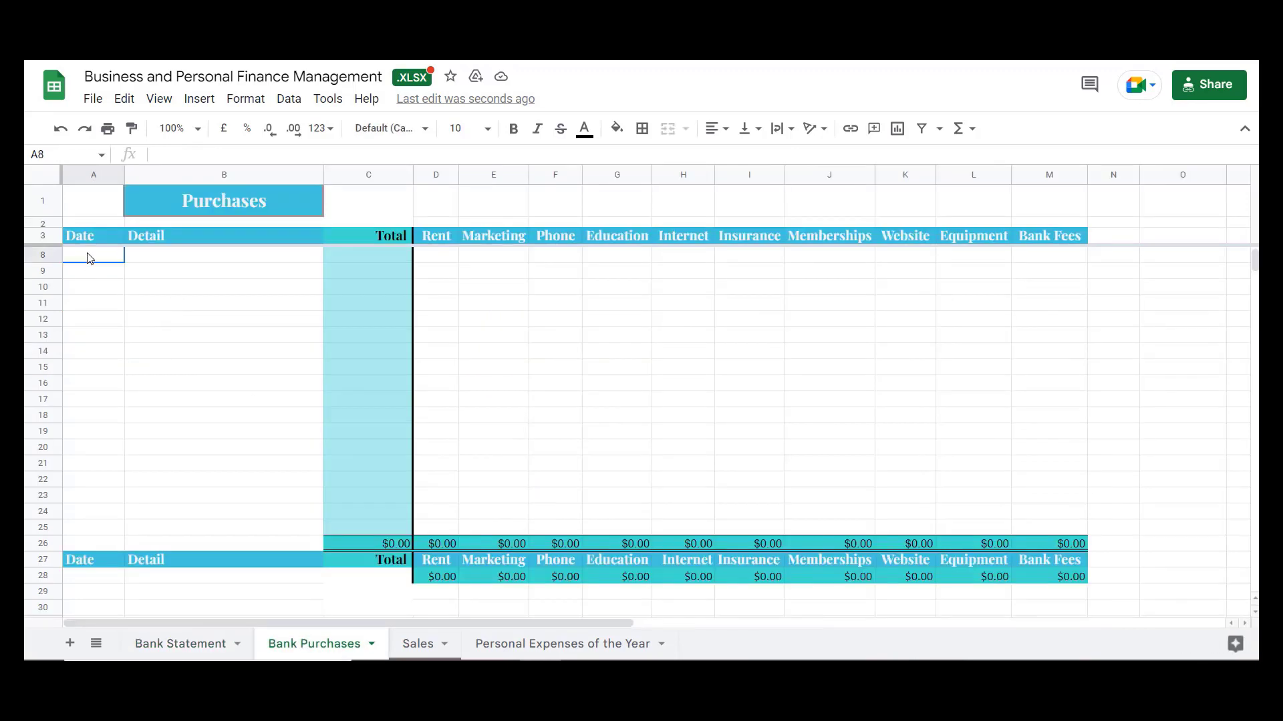
pyautogui.hotkey('ctrl', 'v')
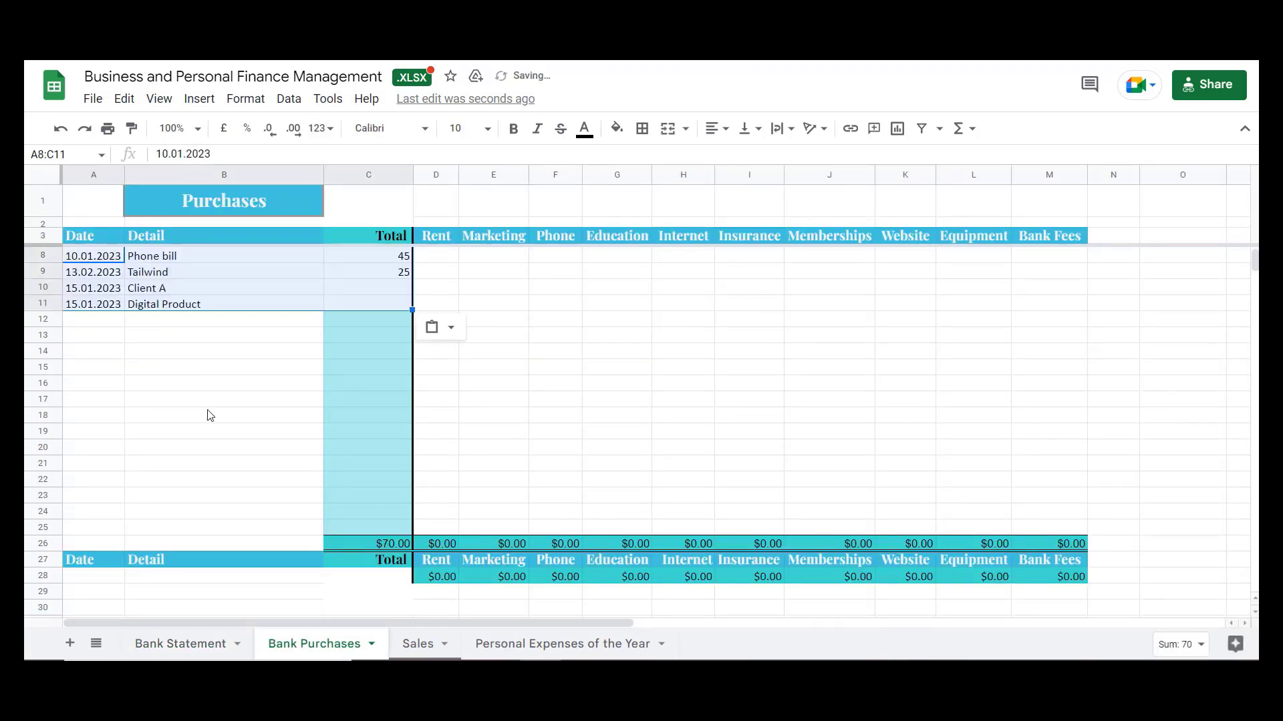
pyautogui.click(128, 357)
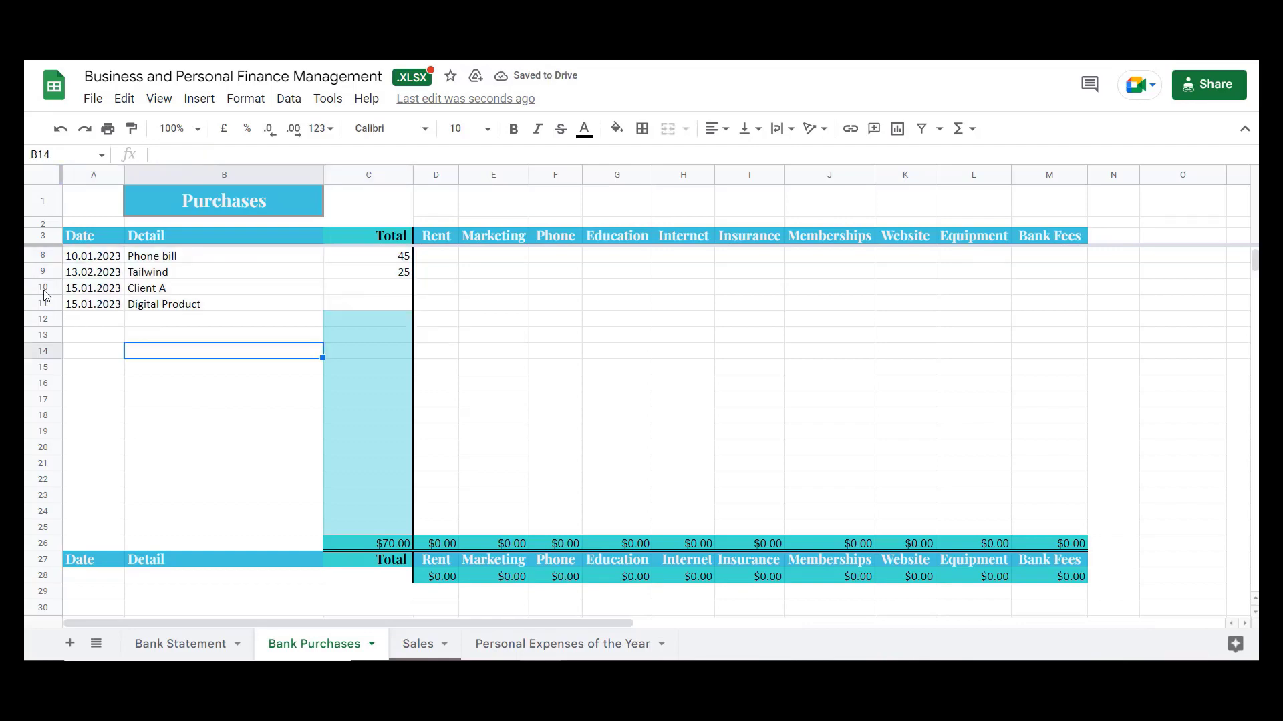
# Delete rows 10 and 11 holding the Client A and Digital Product entries from the Purchases table.
pyautogui.moveTo(45, 288); pyautogui.dragTo(49, 299)
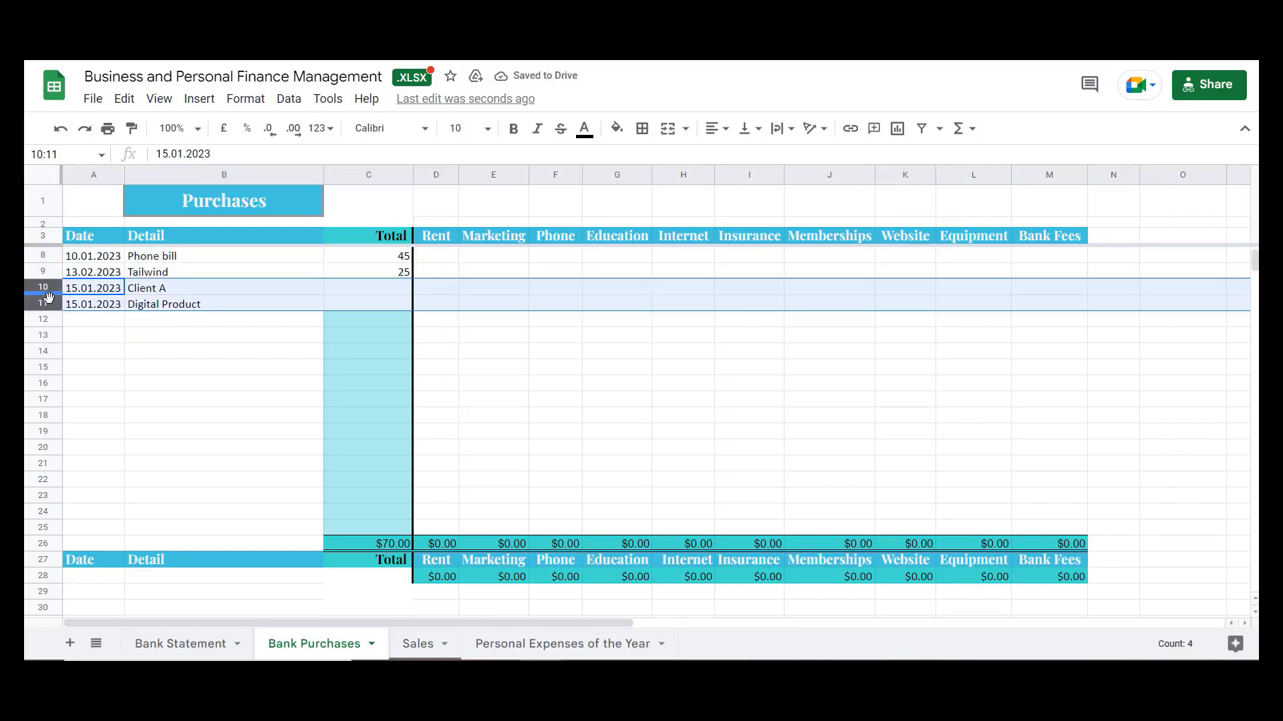
pyautogui.press('Delete')
pyautogui.rightClick(49, 297)
pyautogui.click(134, 457)
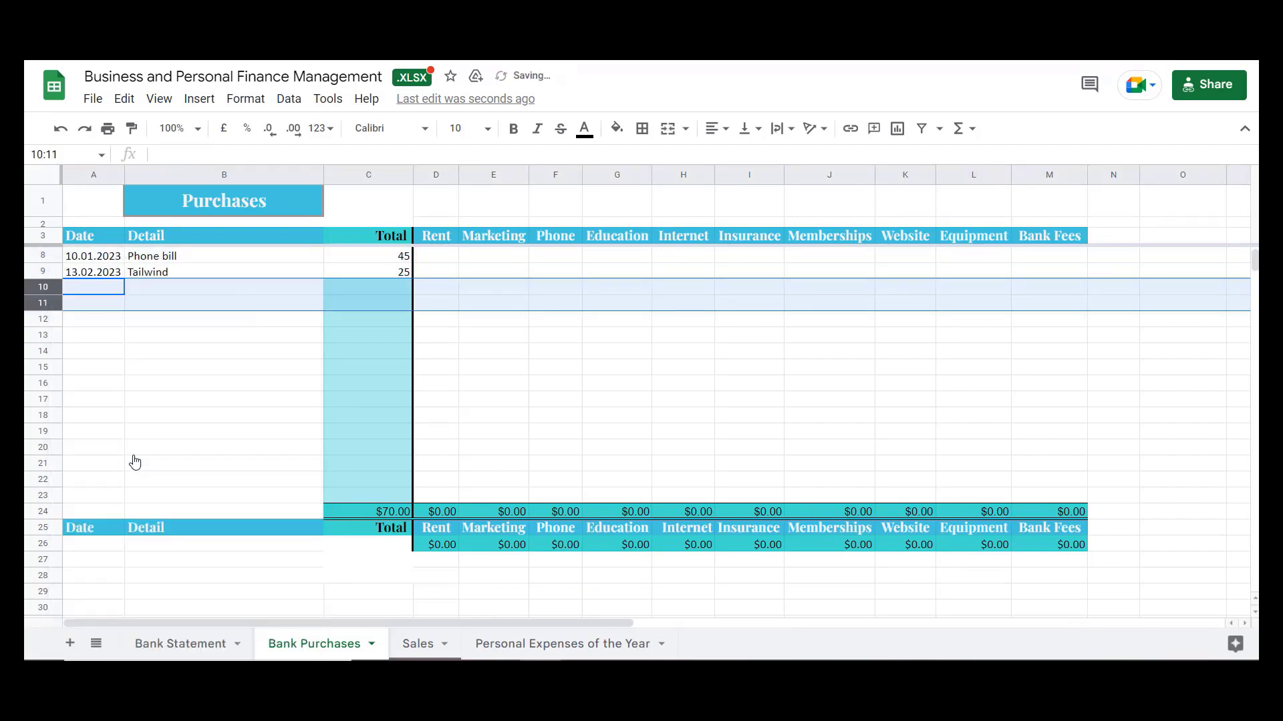
pyautogui.click(212, 373)
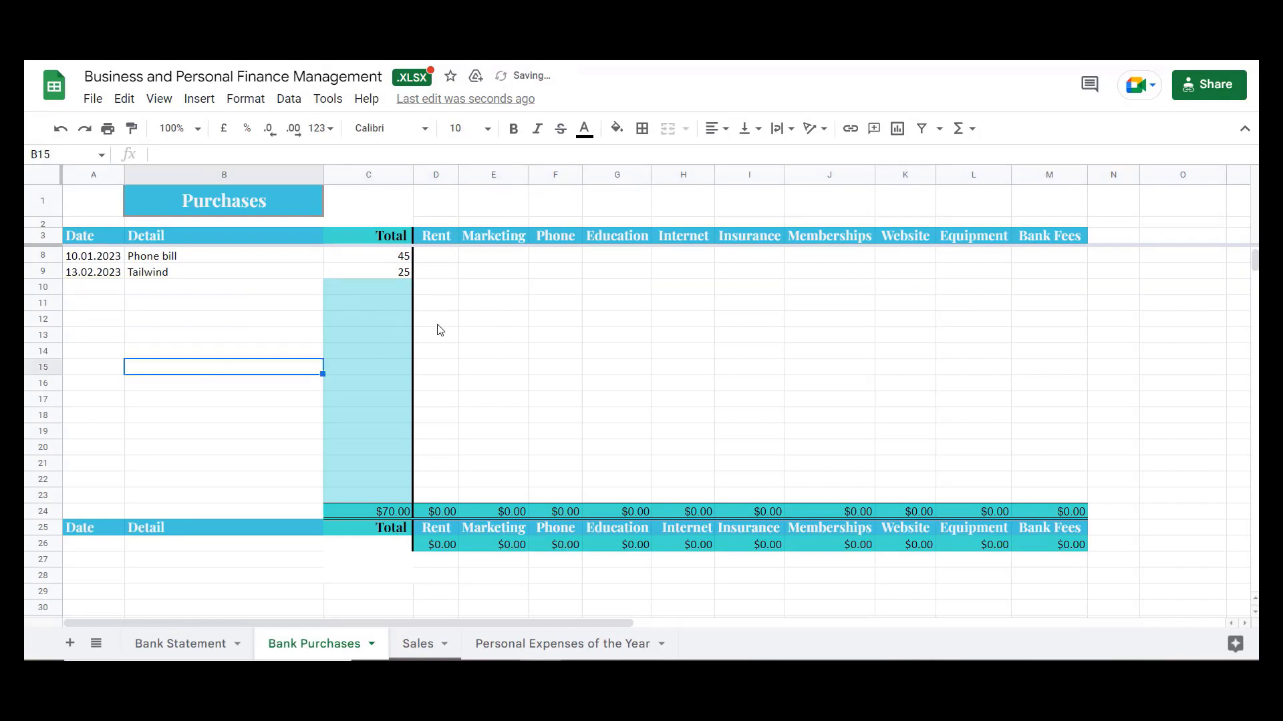
# Fill cells C7:C10 of the Total column with the light blue custom colour used in the rest of the column.
pyautogui.click(378, 375)
pyautogui.moveTo(388, 286); pyautogui.dragTo(393, 254)
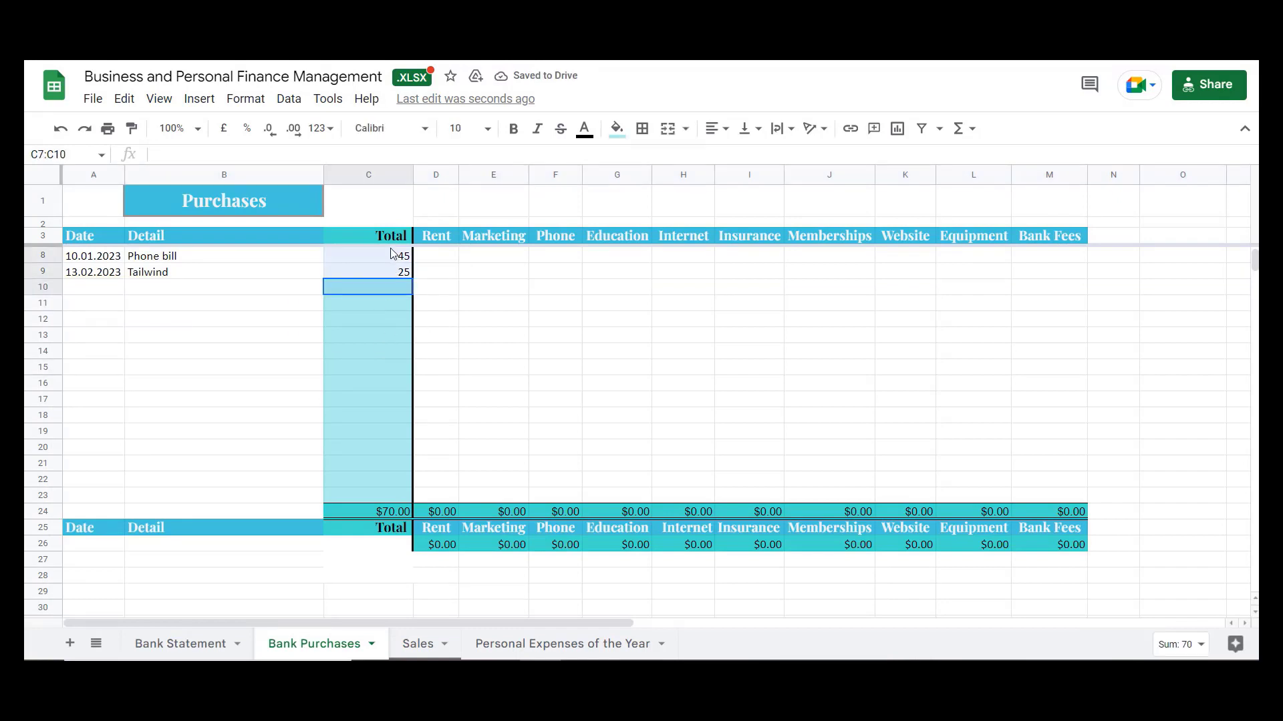
pyautogui.click(617, 128)
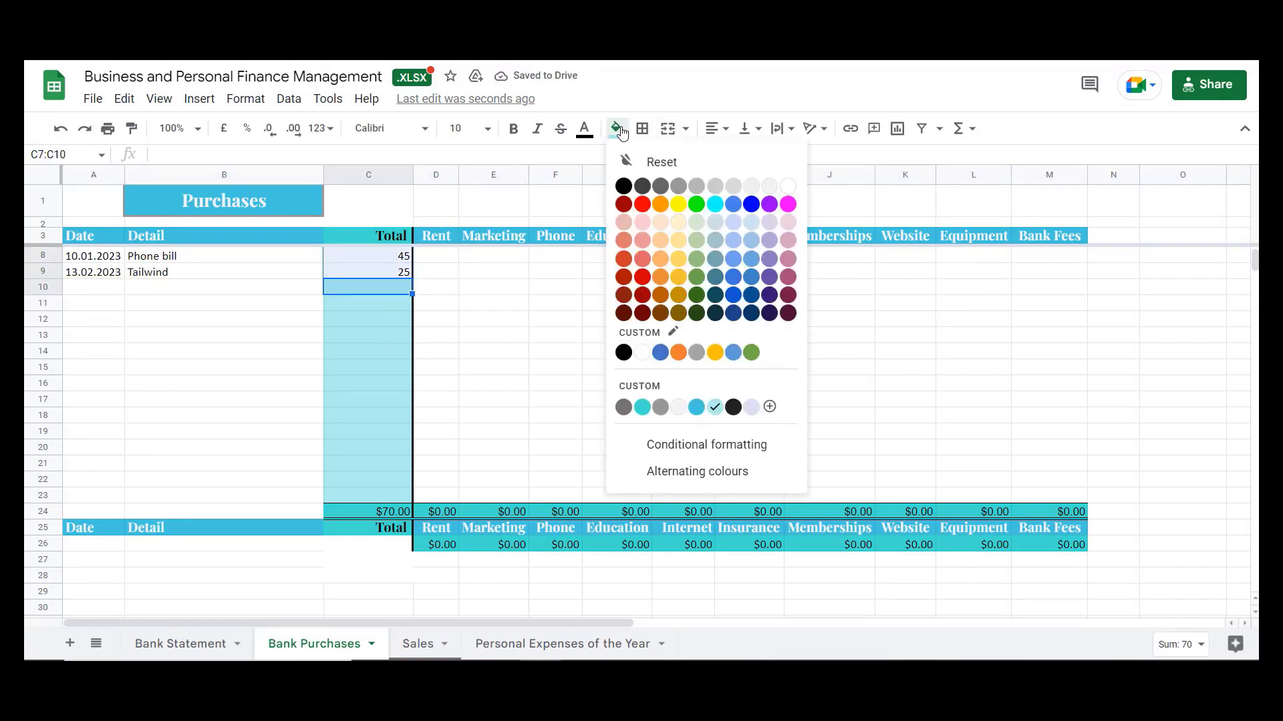
pyautogui.click(711, 407)
pyautogui.click(573, 384)
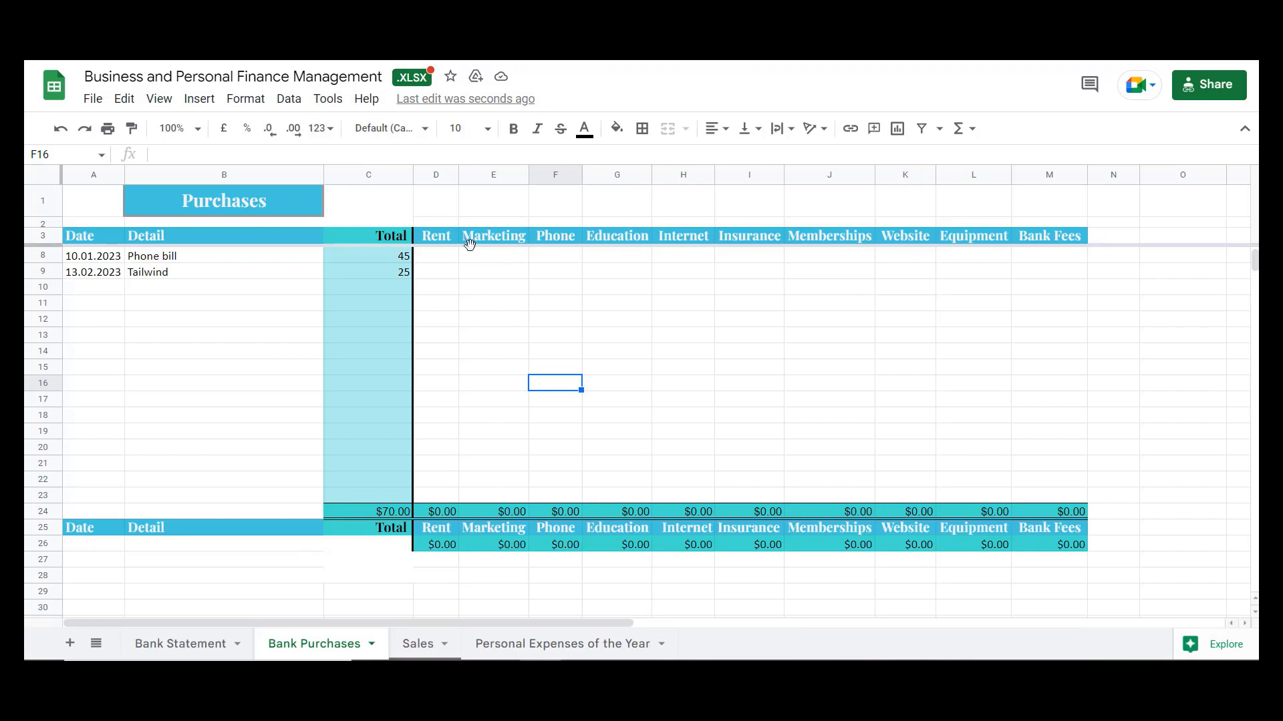
# Copy the Phone bill total of 45 from C8 into the Phone category in F8.
pyautogui.click(393, 257)
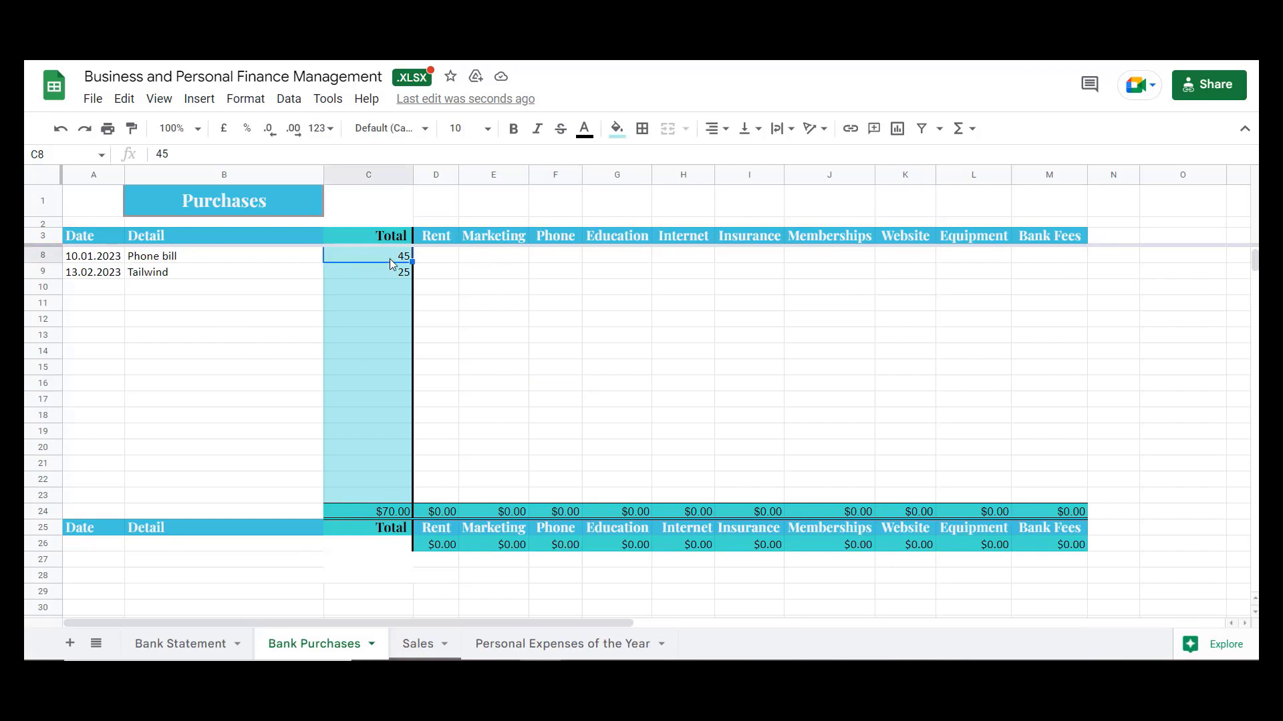
pyautogui.hotkey('ctrl', 'c')
pyautogui.click(569, 257)
pyautogui.hotkey('ctrl', 'v')
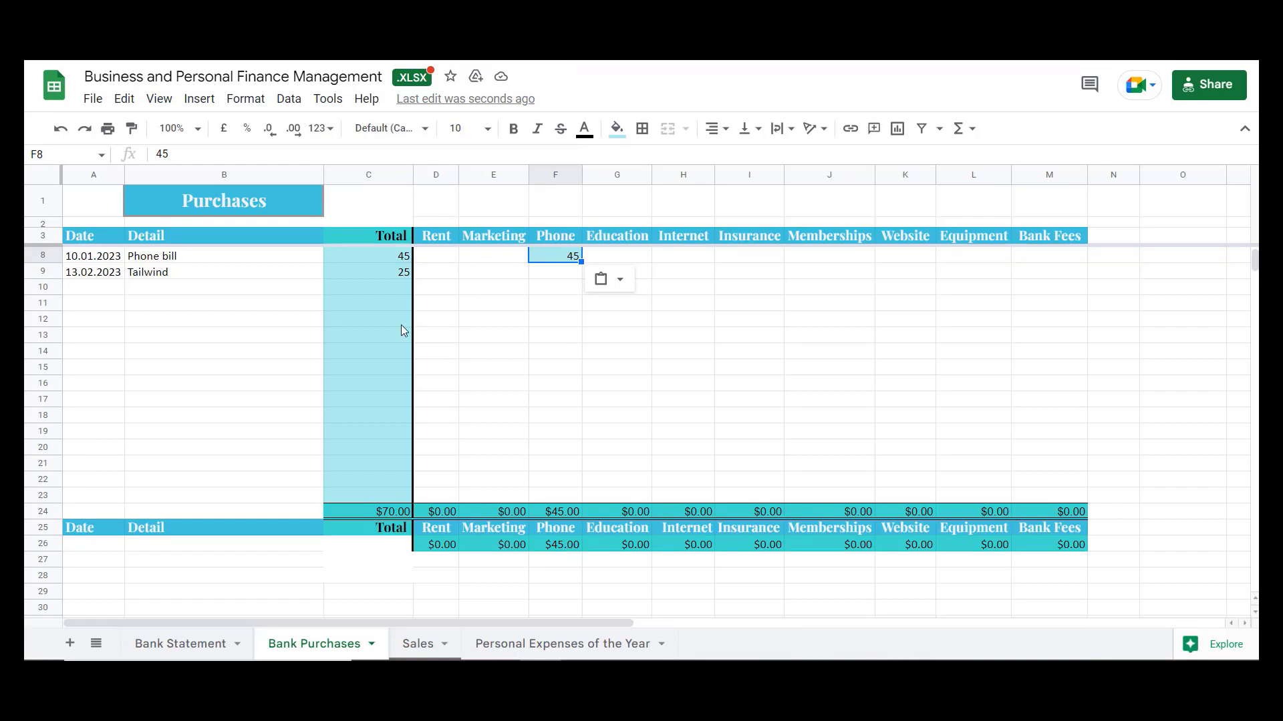
# Copy the Tailwind total of 25 from C9 into the Memberships category in J9.
pyautogui.click(385, 274)
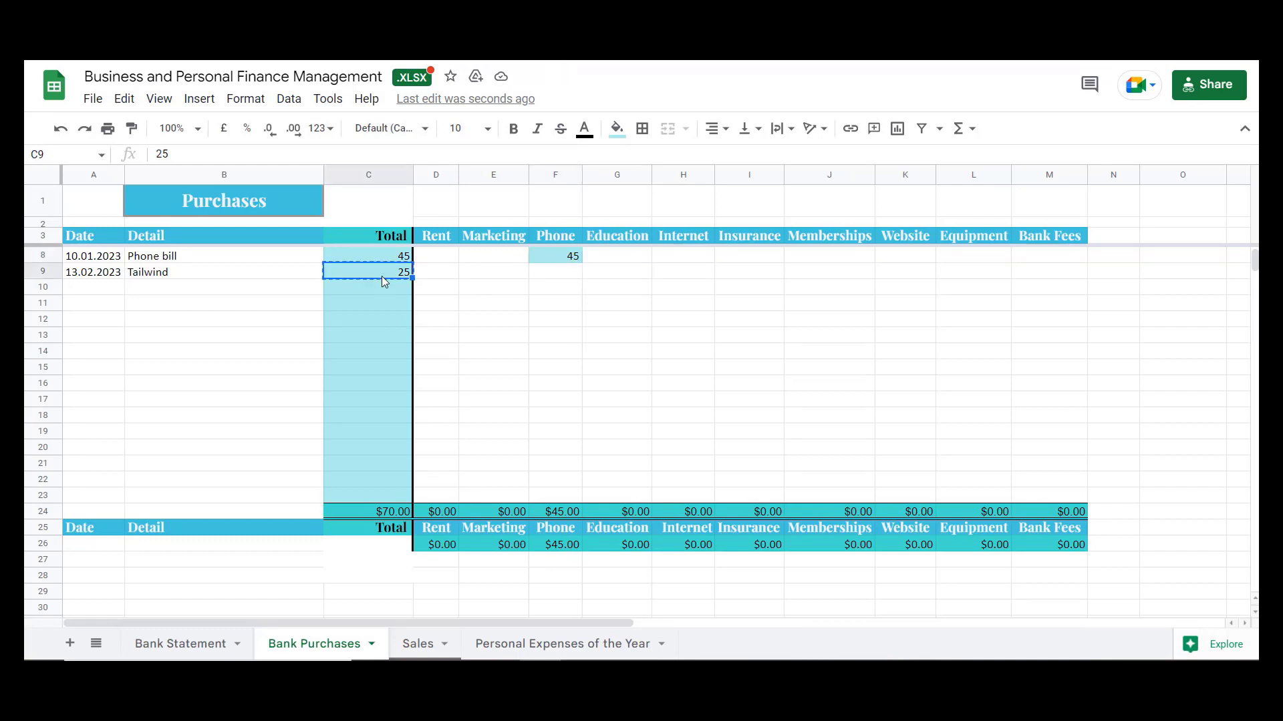
pyautogui.click(857, 274)
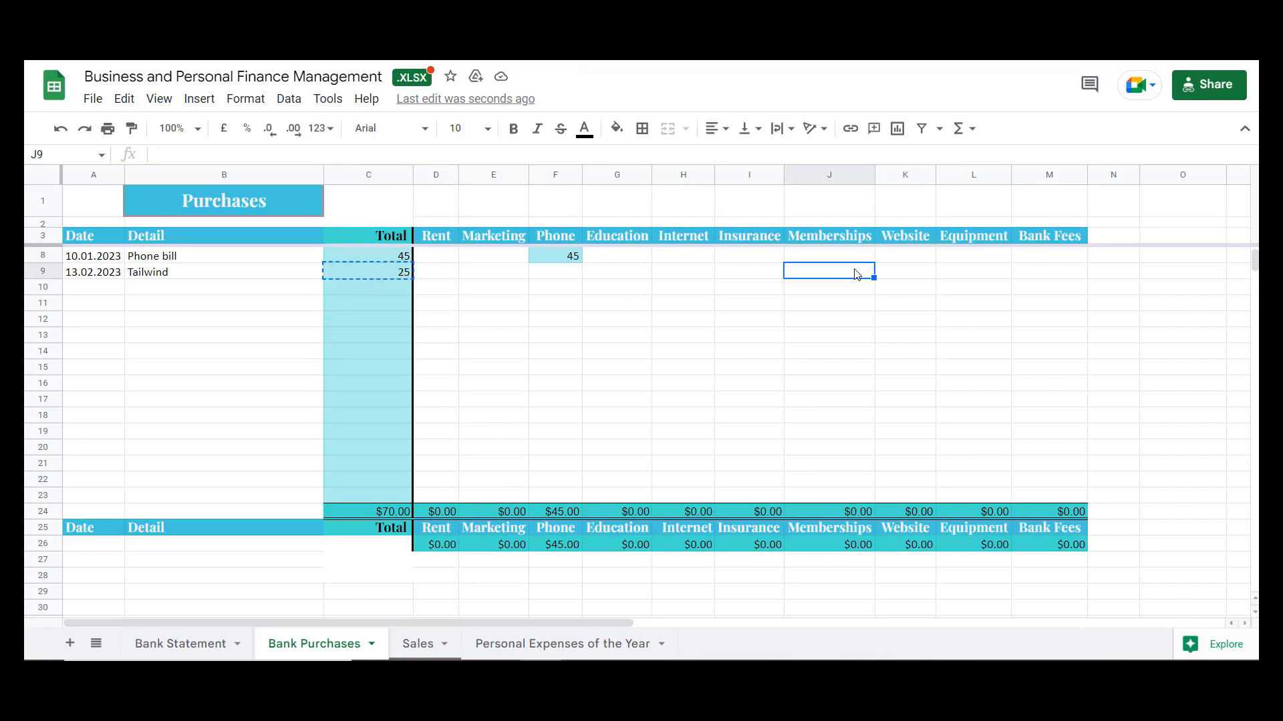
pyautogui.hotkey('ctrl', 'v')
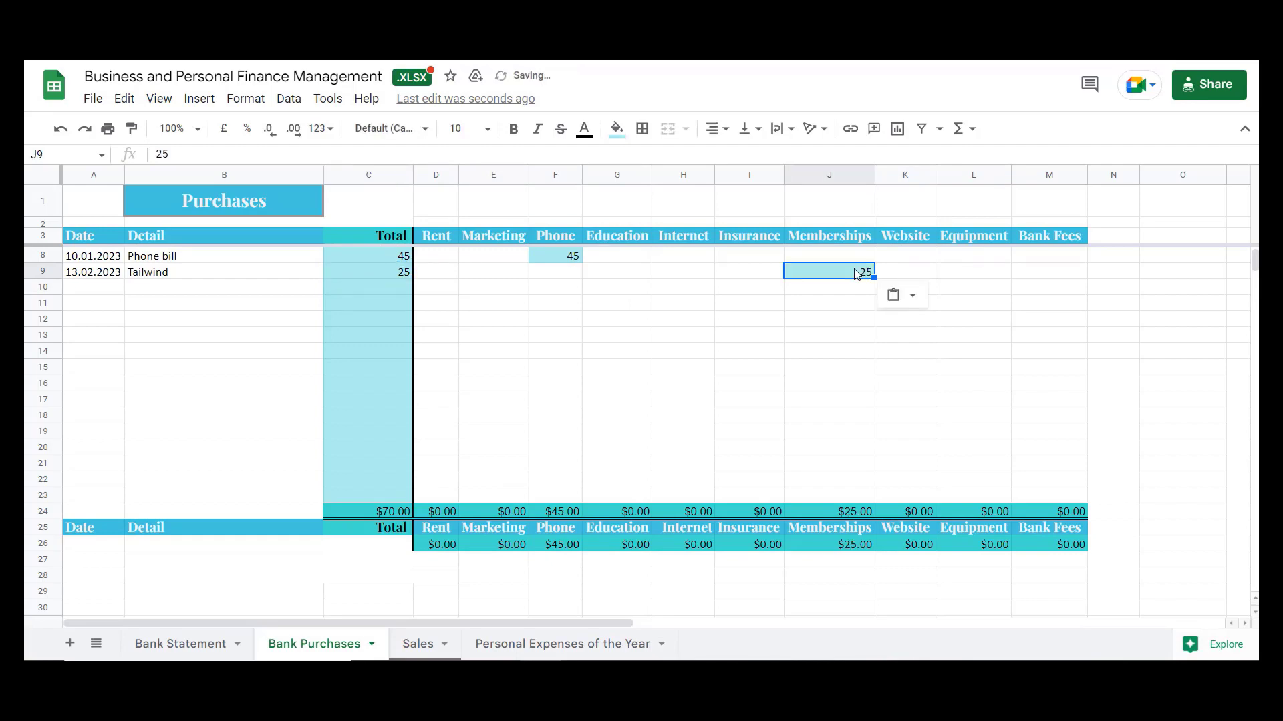
pyautogui.click(856, 350)
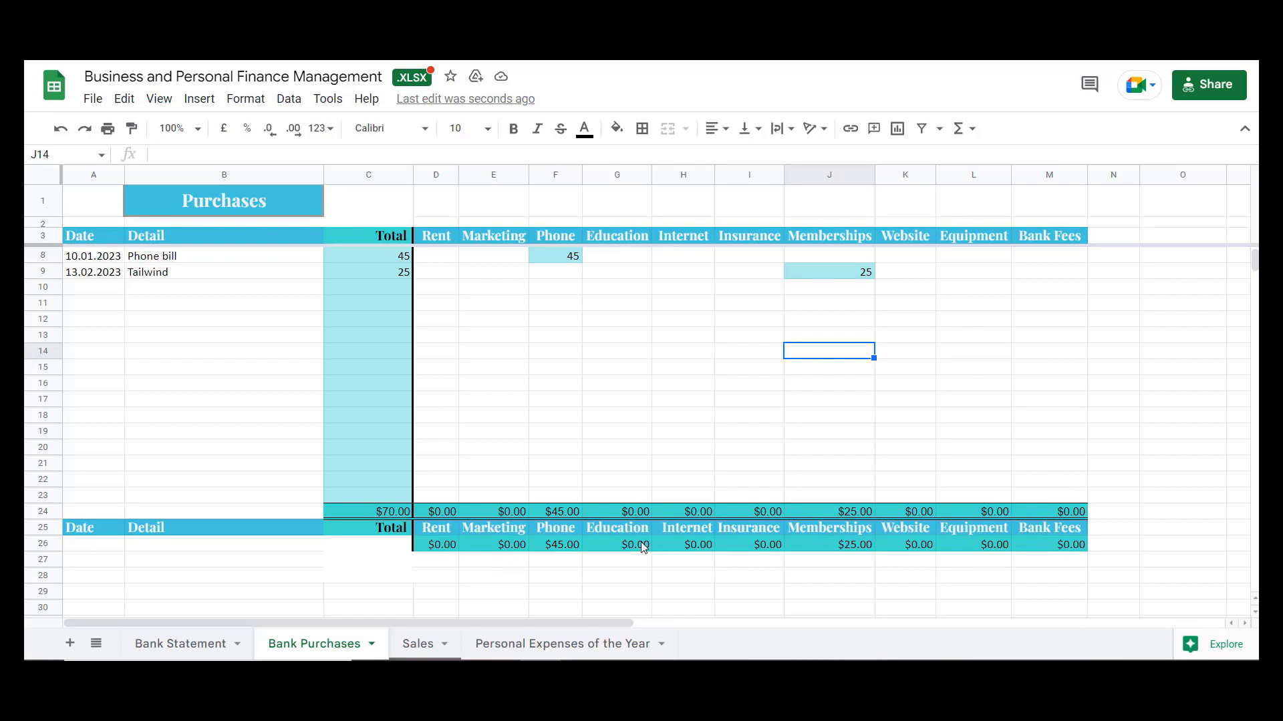
# Examine the custom currency formats available for the total in C24, and close the list without applying one.
pyautogui.click(383, 517)
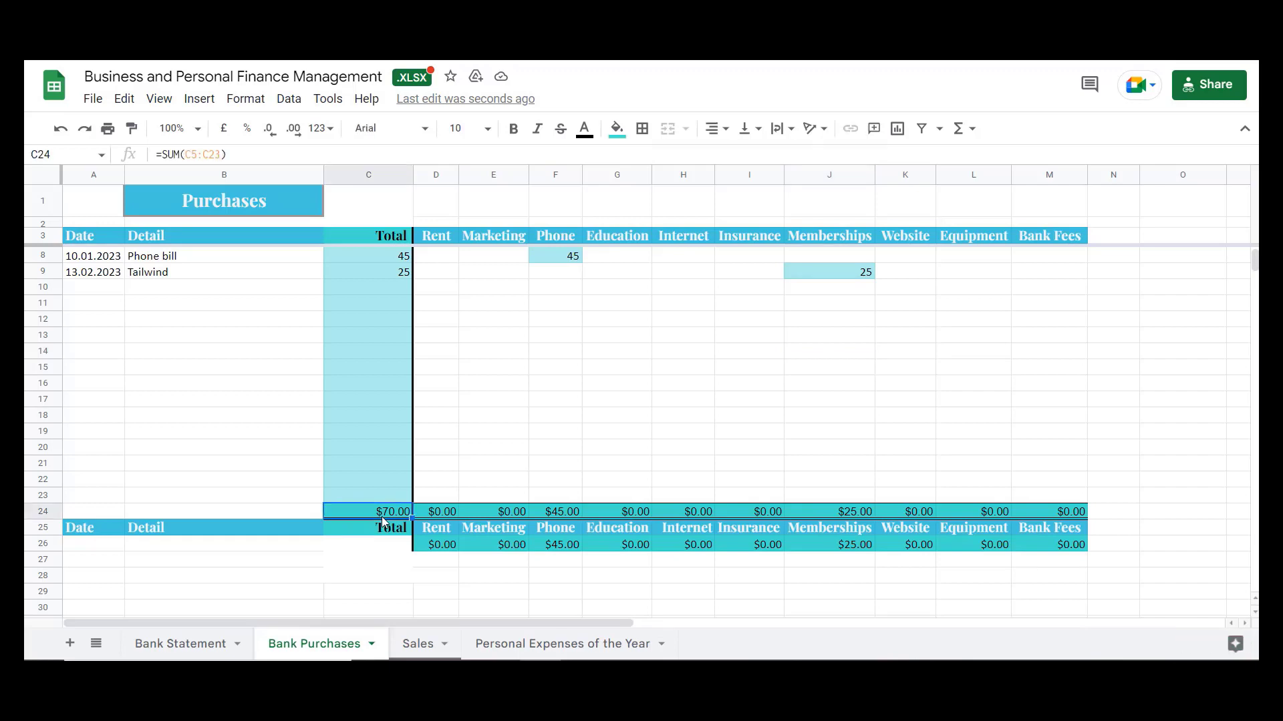
pyautogui.click(254, 104)
pyautogui.moveTo(284, 175)
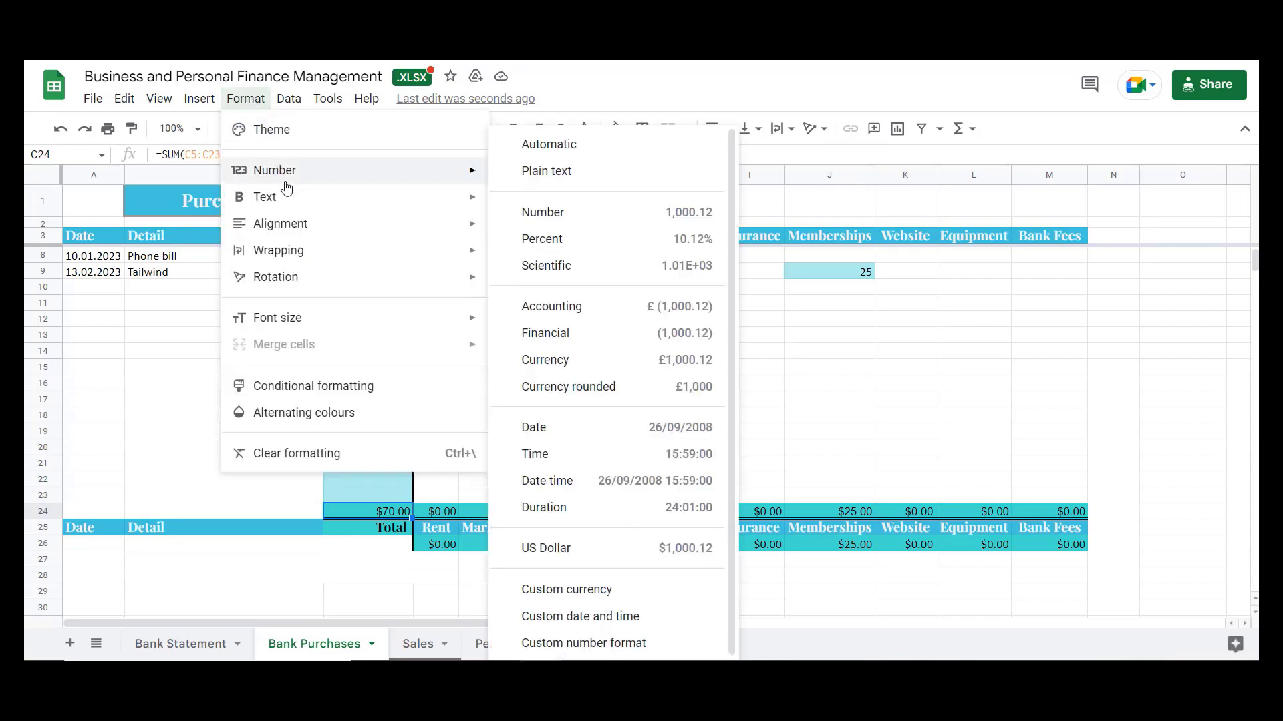
pyautogui.click(592, 593)
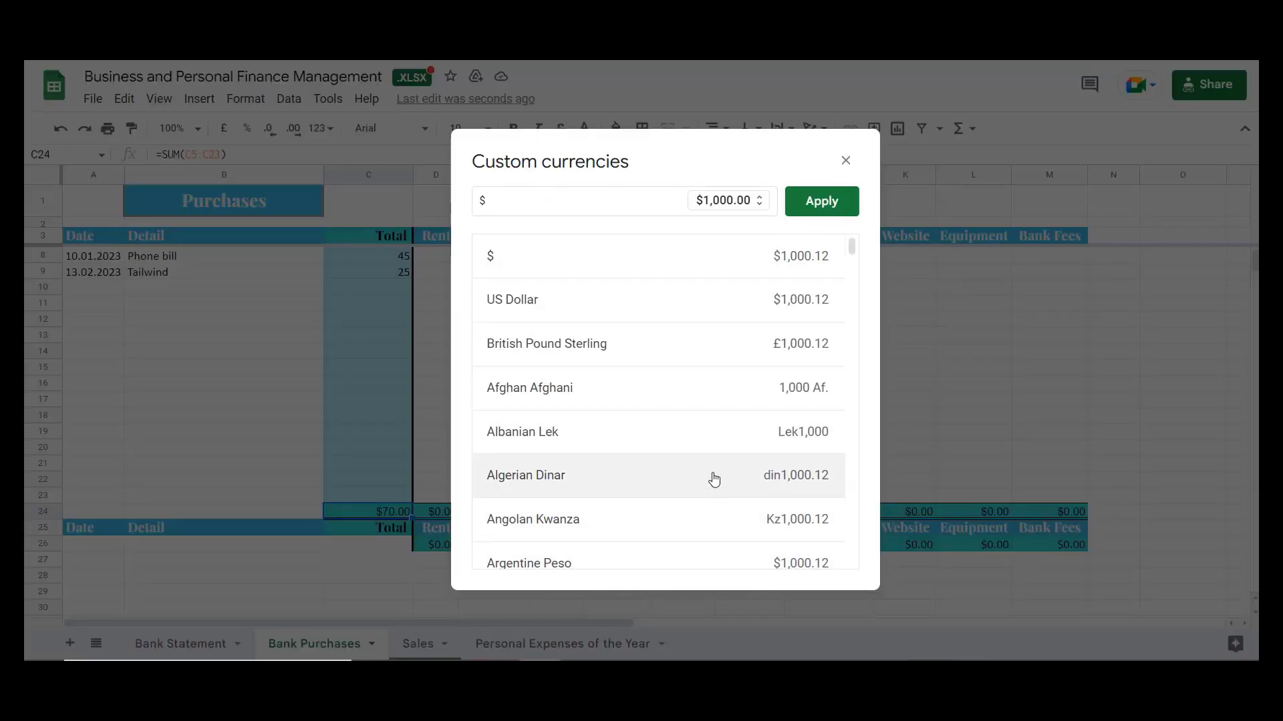
pyautogui.scroll(-5, 716, 286)
pyautogui.scroll(-2, 715, 286)
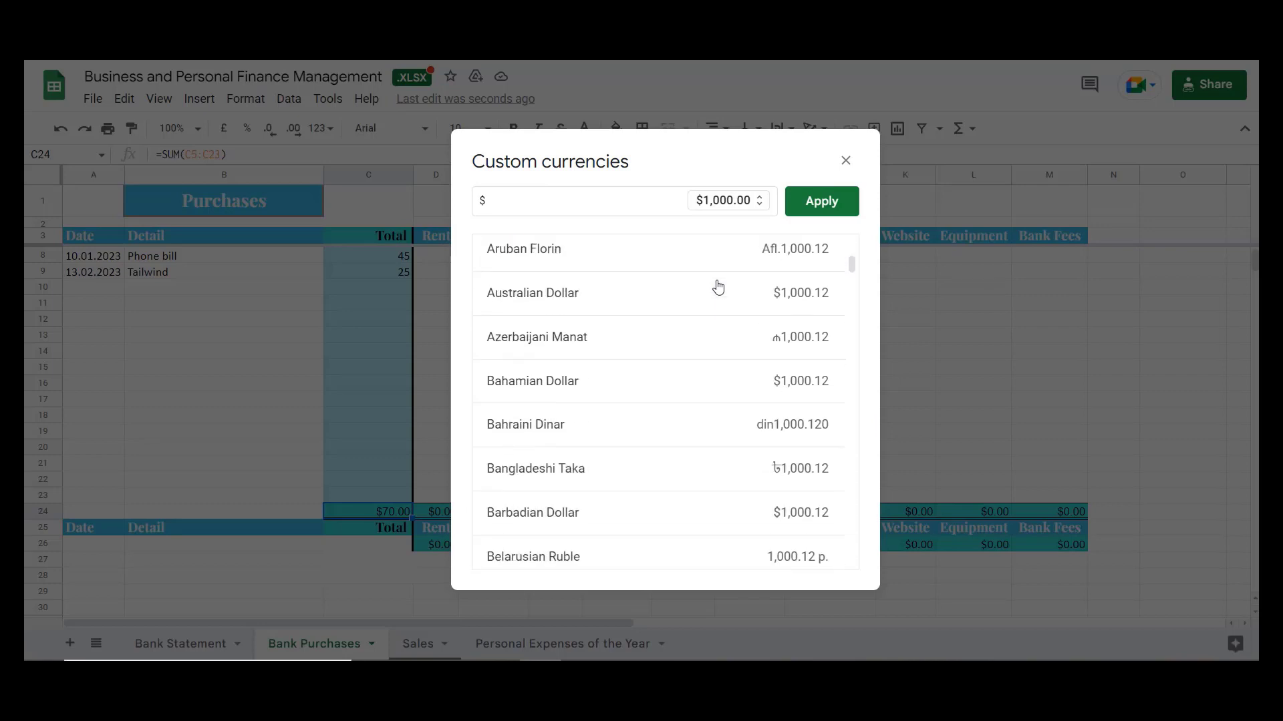
pyautogui.scroll(8, 716, 286)
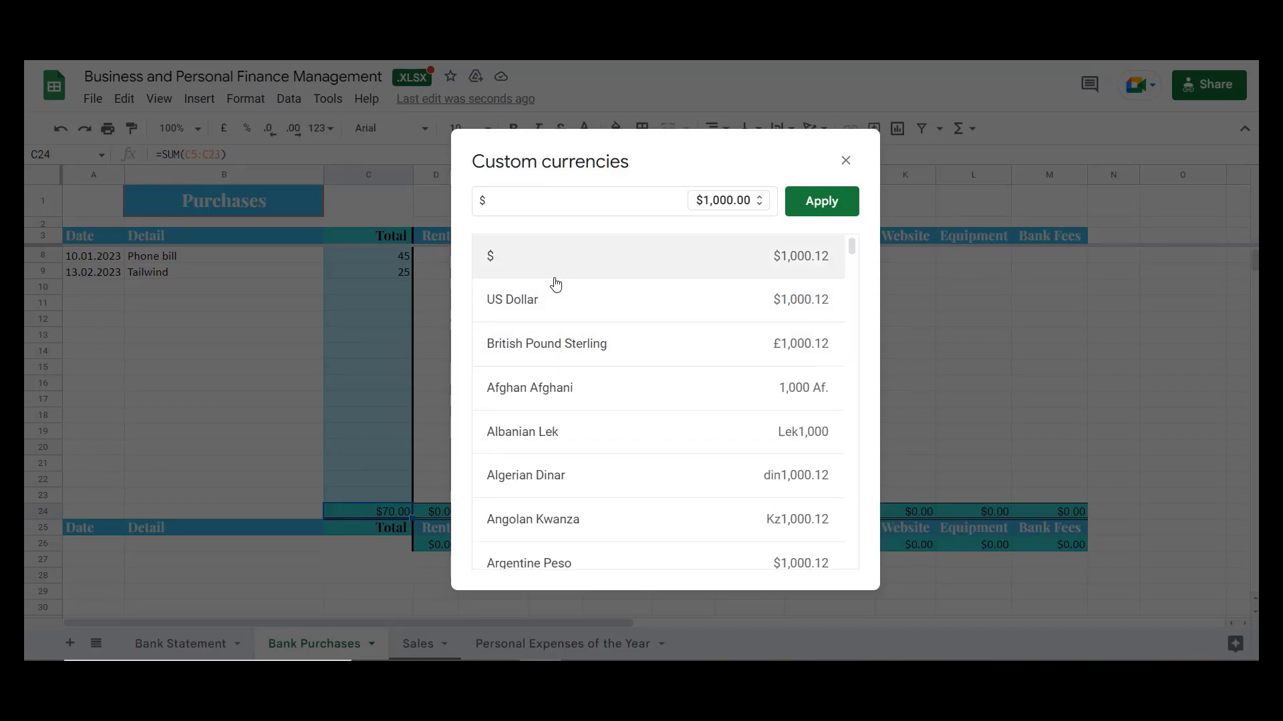
pyautogui.scroll(-10, 717, 292)
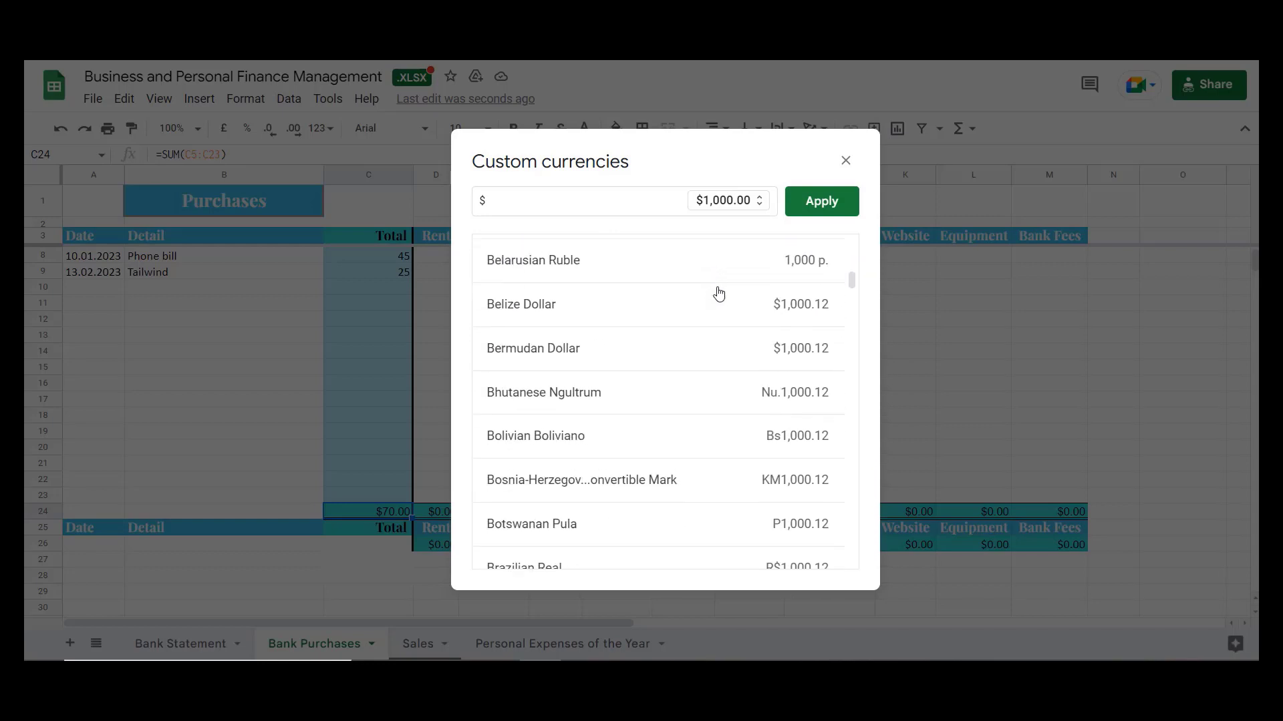
pyautogui.scroll(-10, 718, 294)
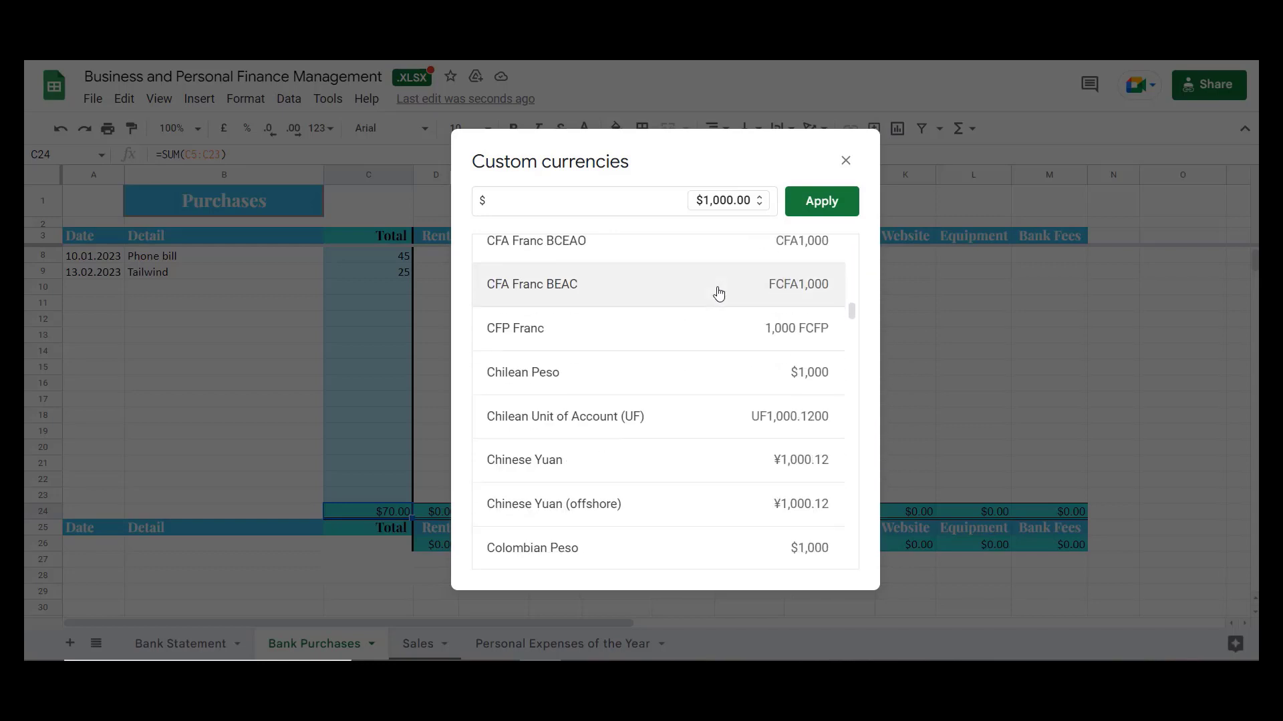
pyautogui.scroll(-12, 718, 294)
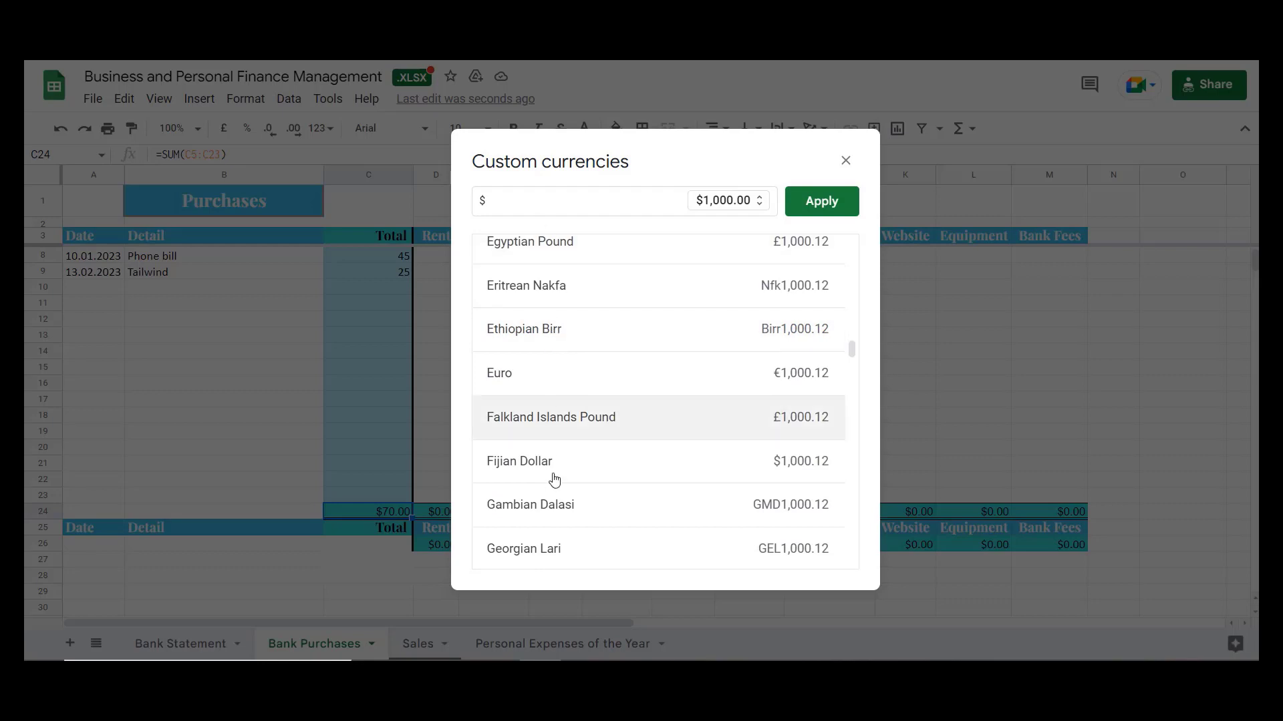
pyautogui.scroll(-4, 680, 416)
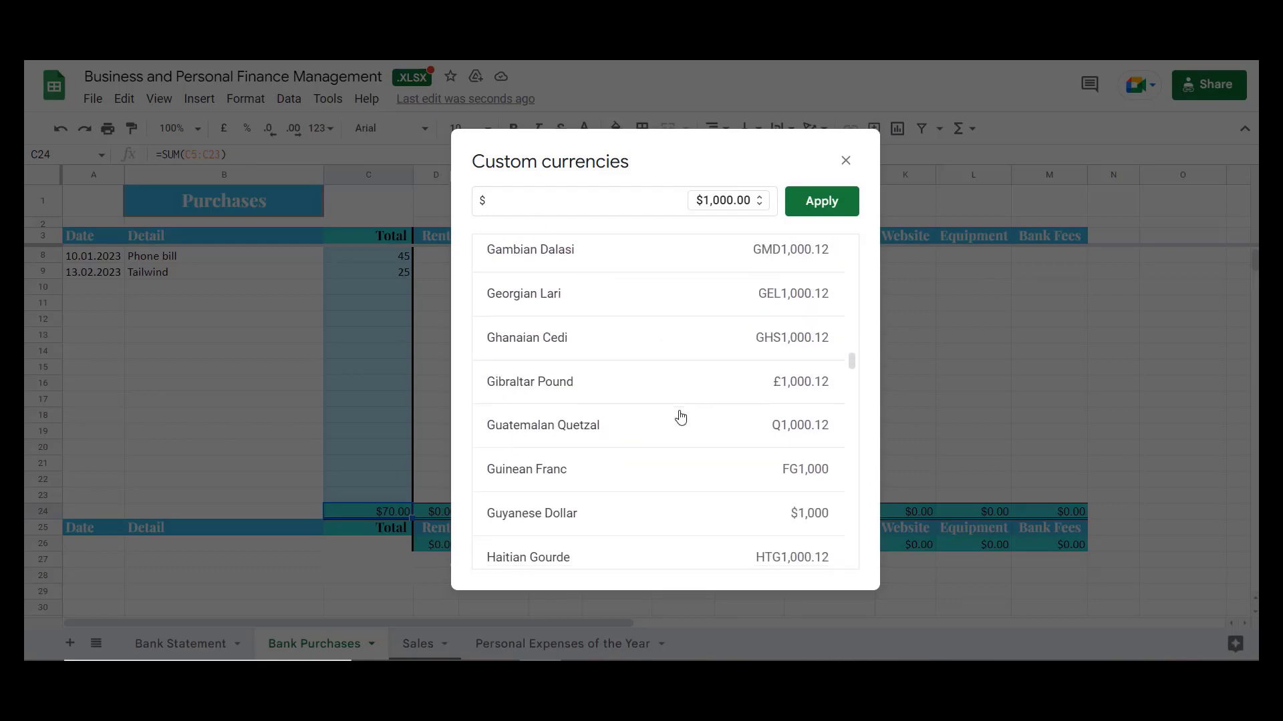
pyautogui.scroll(-4, 680, 416)
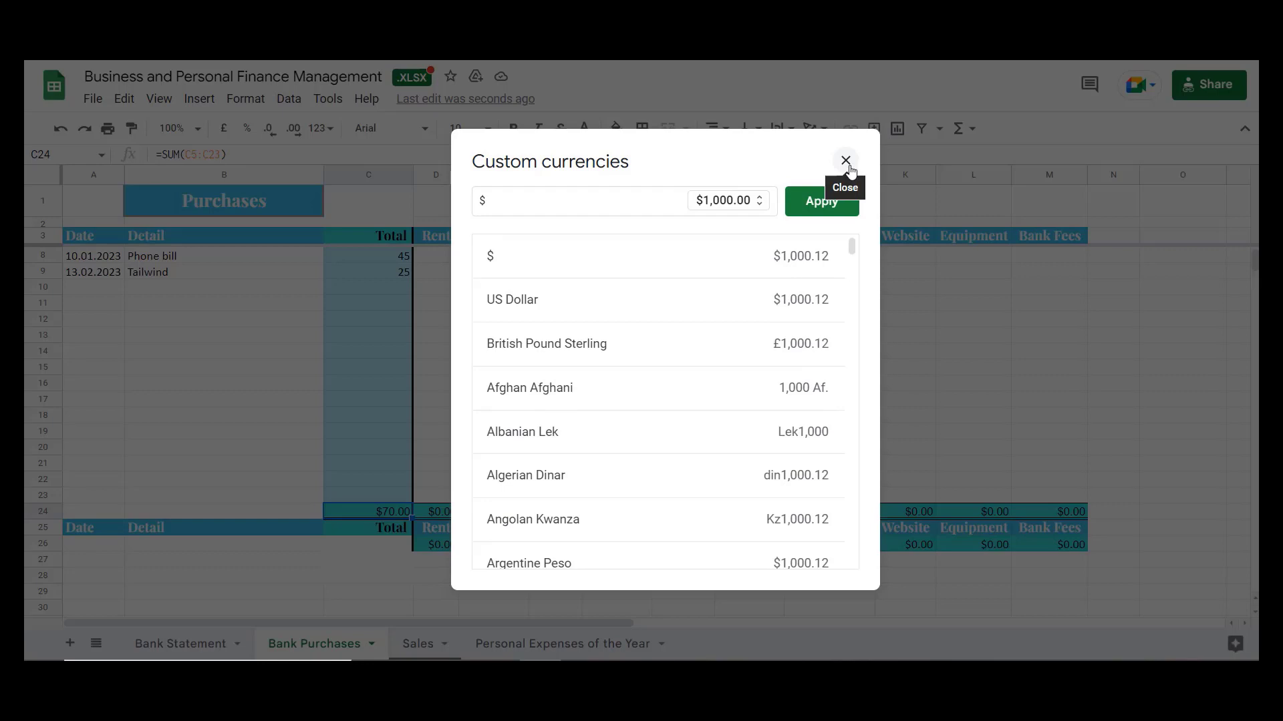
pyautogui.click(846, 162)
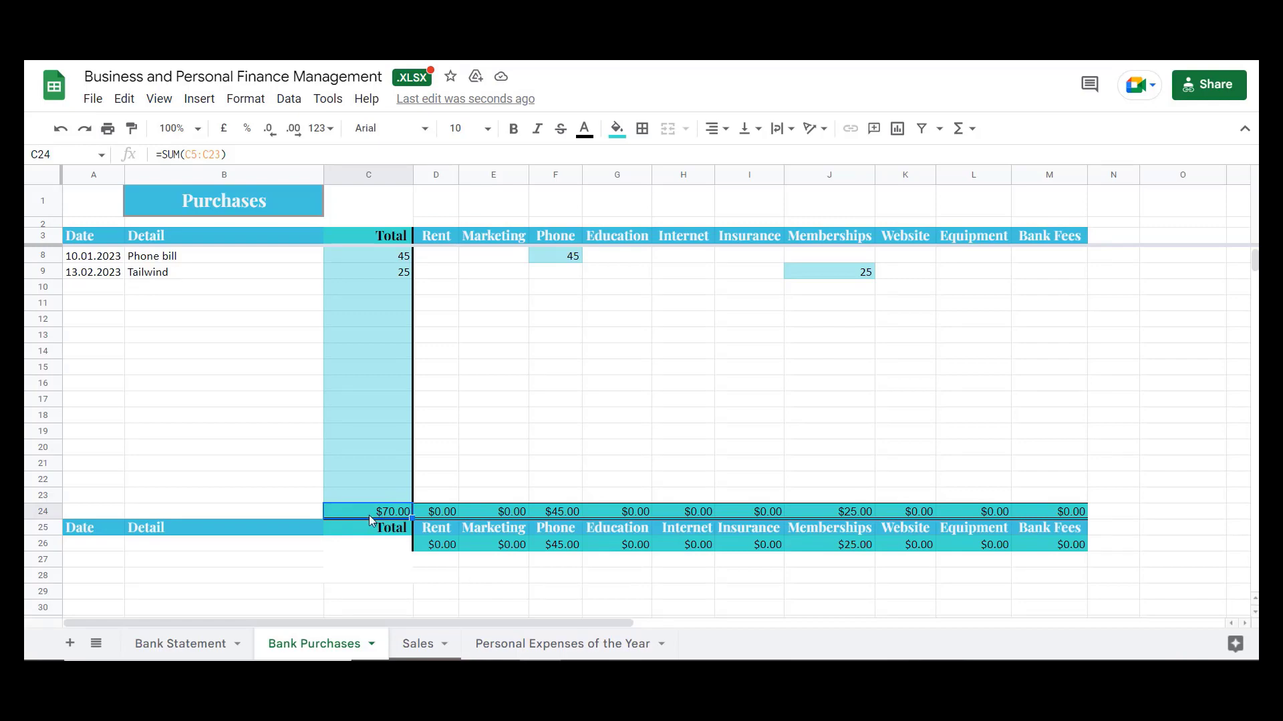
# Apply the Euro custom currency format to the totals in C24:M24 and D26:M26.
pyautogui.moveTo(369, 515); pyautogui.dragTo(1075, 520)
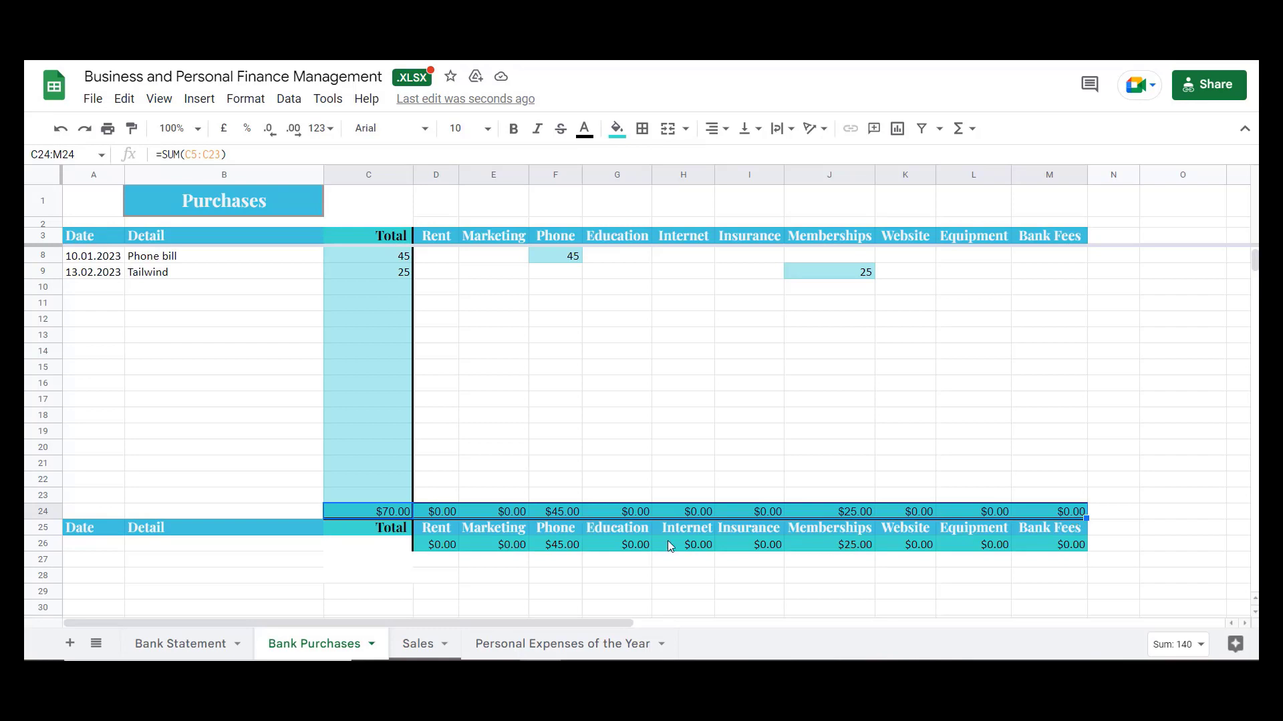
pyautogui.moveTo(433, 544); pyautogui.dragTo(1075, 547)
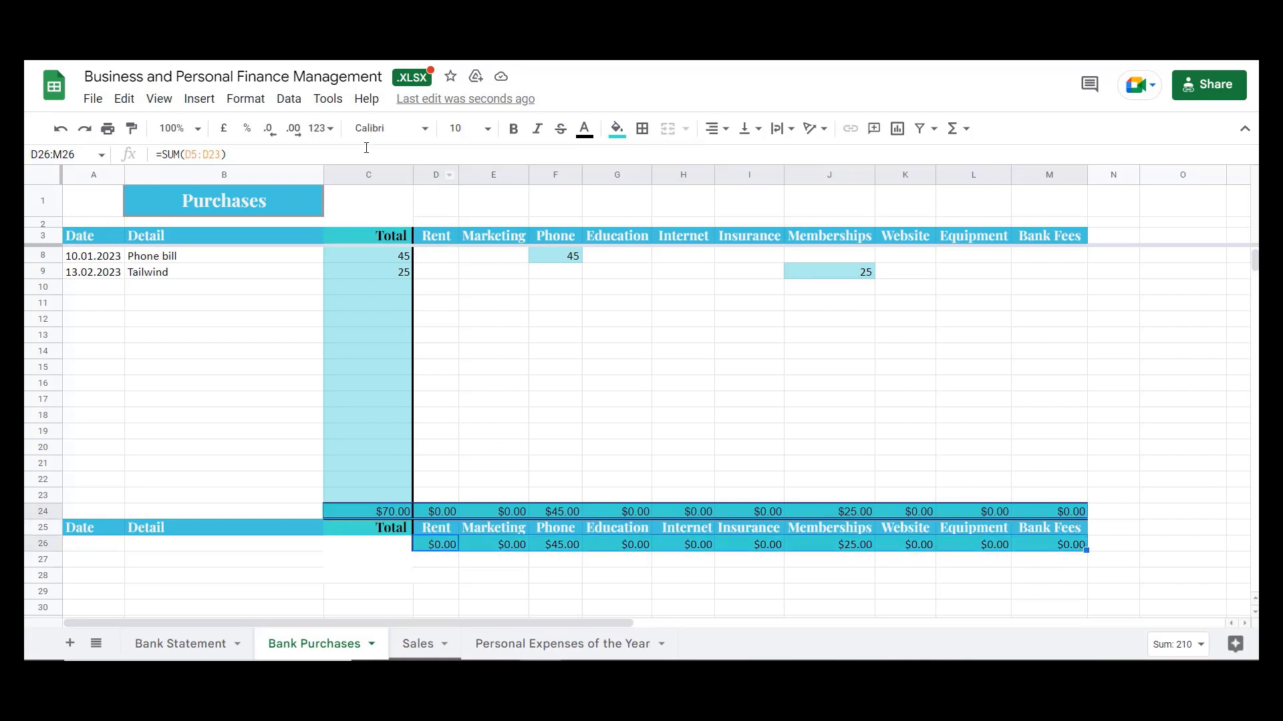
pyautogui.click(242, 100)
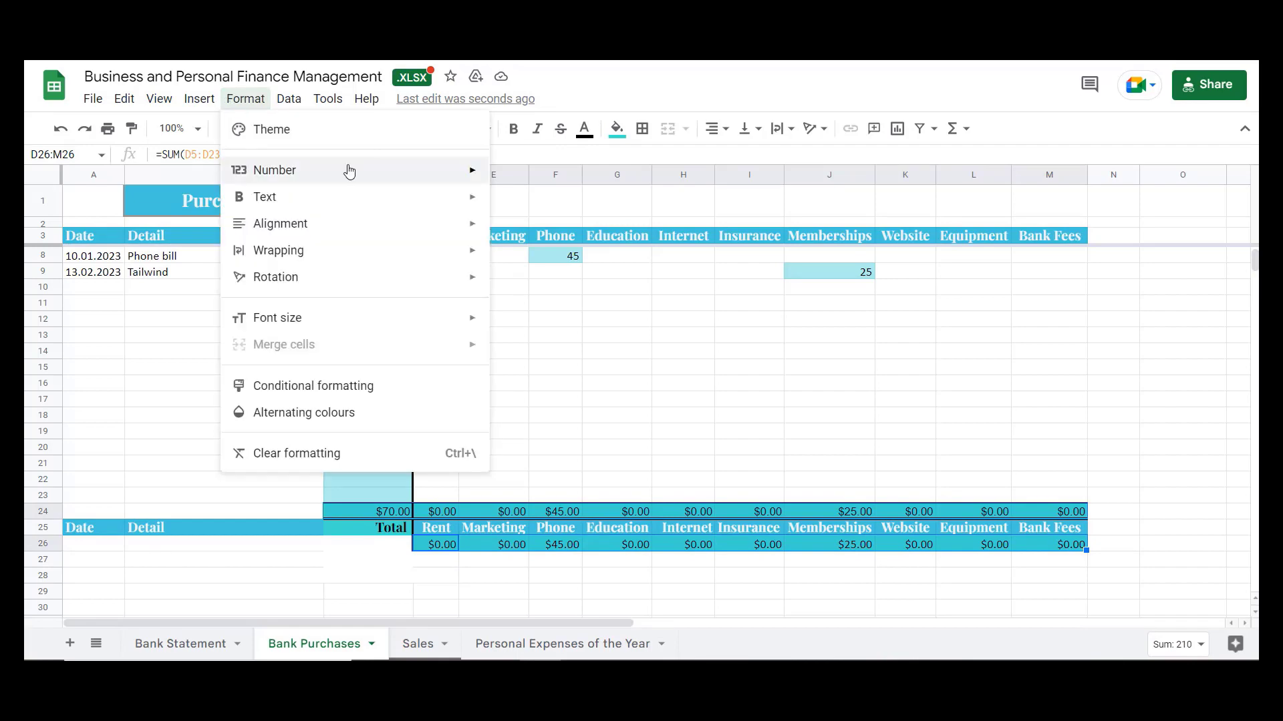
pyautogui.moveTo(349, 171)
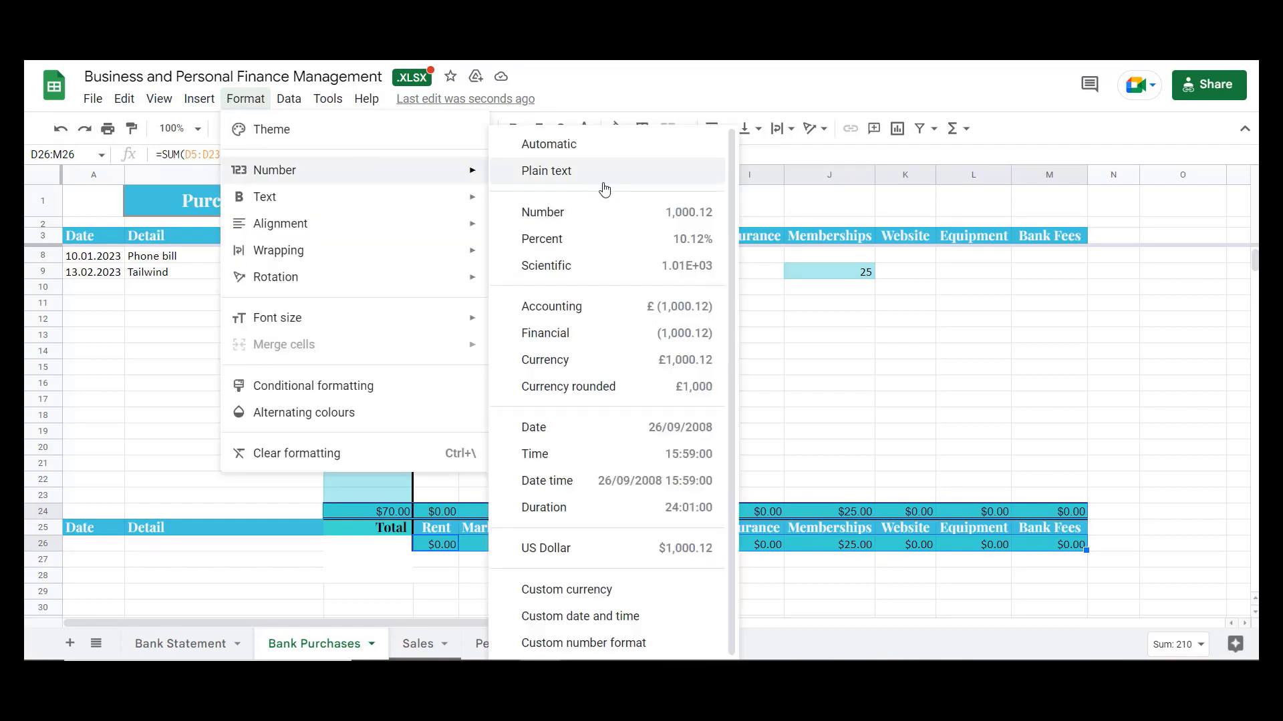
pyautogui.click(598, 591)
pyautogui.scroll(-1, 659, 339)
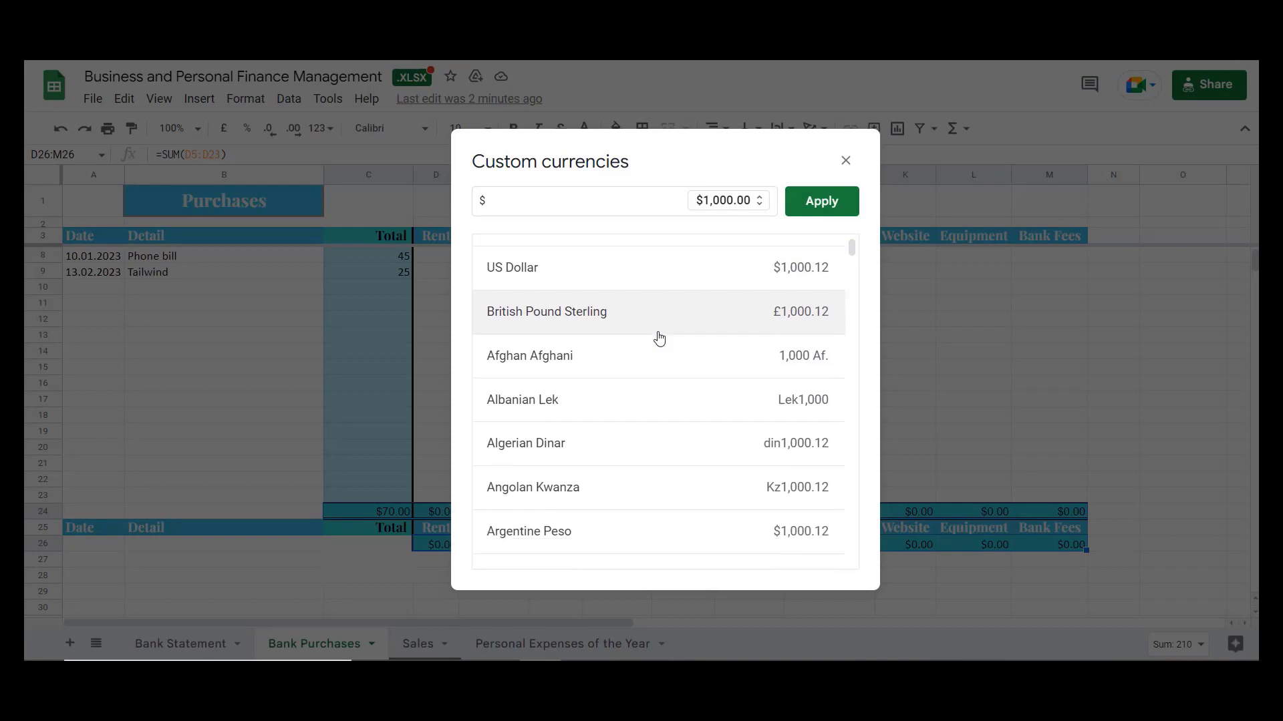
pyautogui.scroll(-20, 657, 337)
pyautogui.click(605, 391)
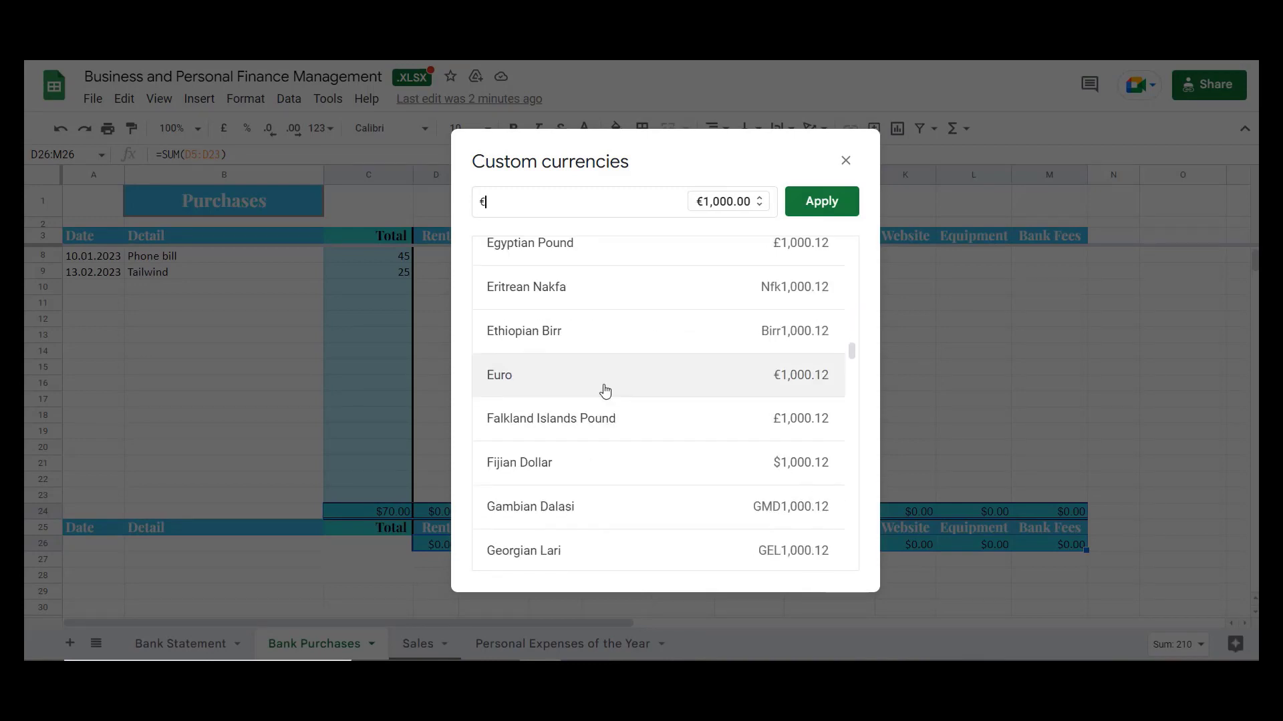
pyautogui.click(823, 203)
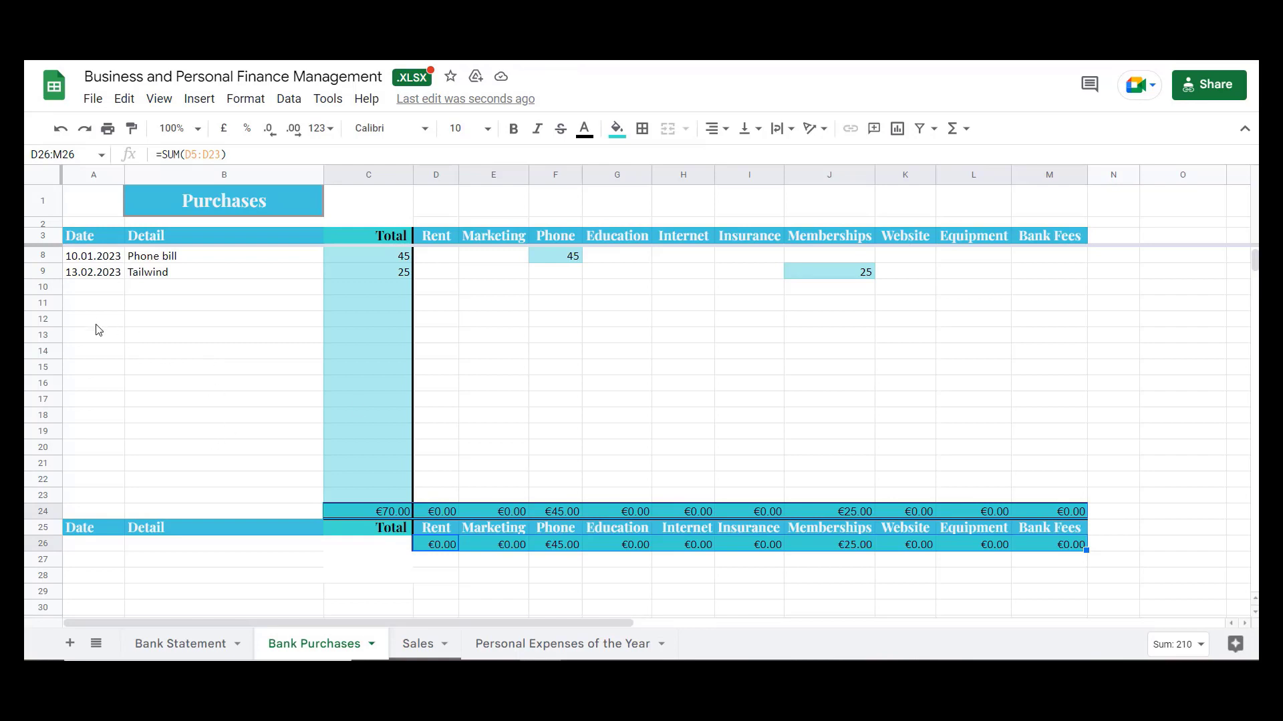
# Insert 10 blank rows above row 12 in the Purchases table.
pyautogui.moveTo(95, 319); pyautogui.dragTo(87, 456)
pyautogui.moveTo(277, 334); pyautogui.dragTo(274, 458)
pyautogui.click(573, 368)
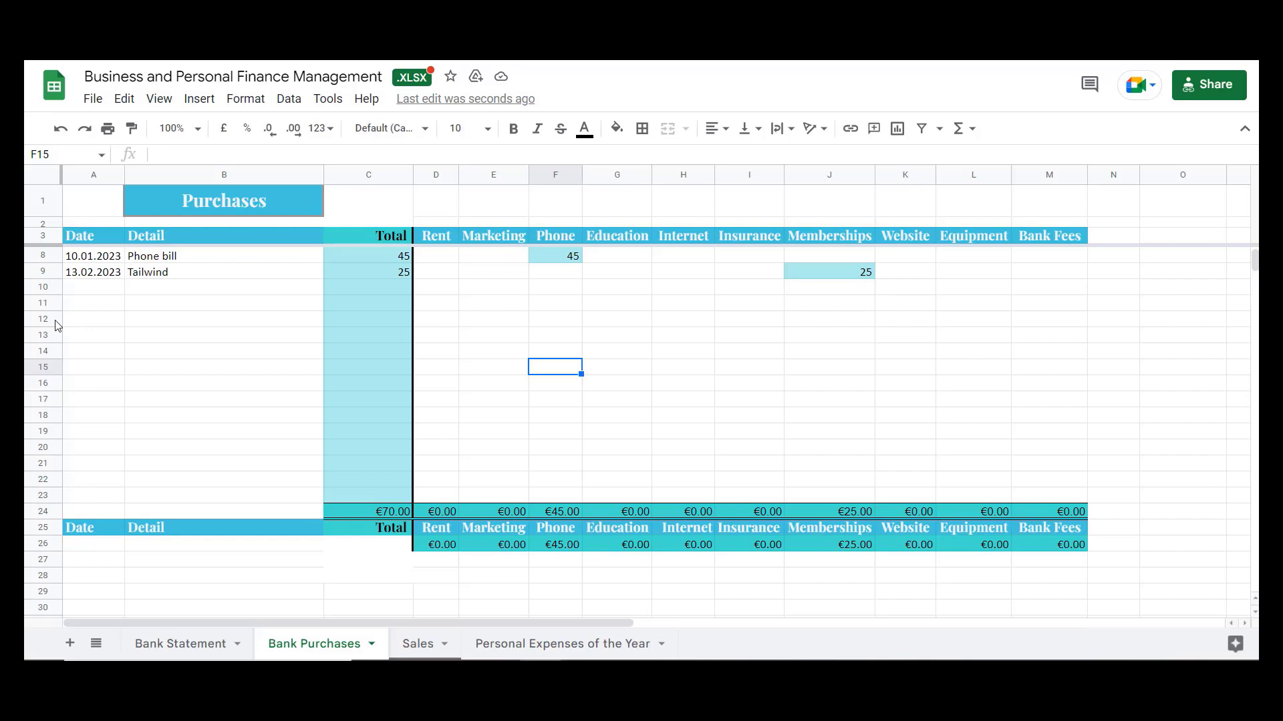
pyautogui.moveTo(57, 324); pyautogui.dragTo(37, 468)
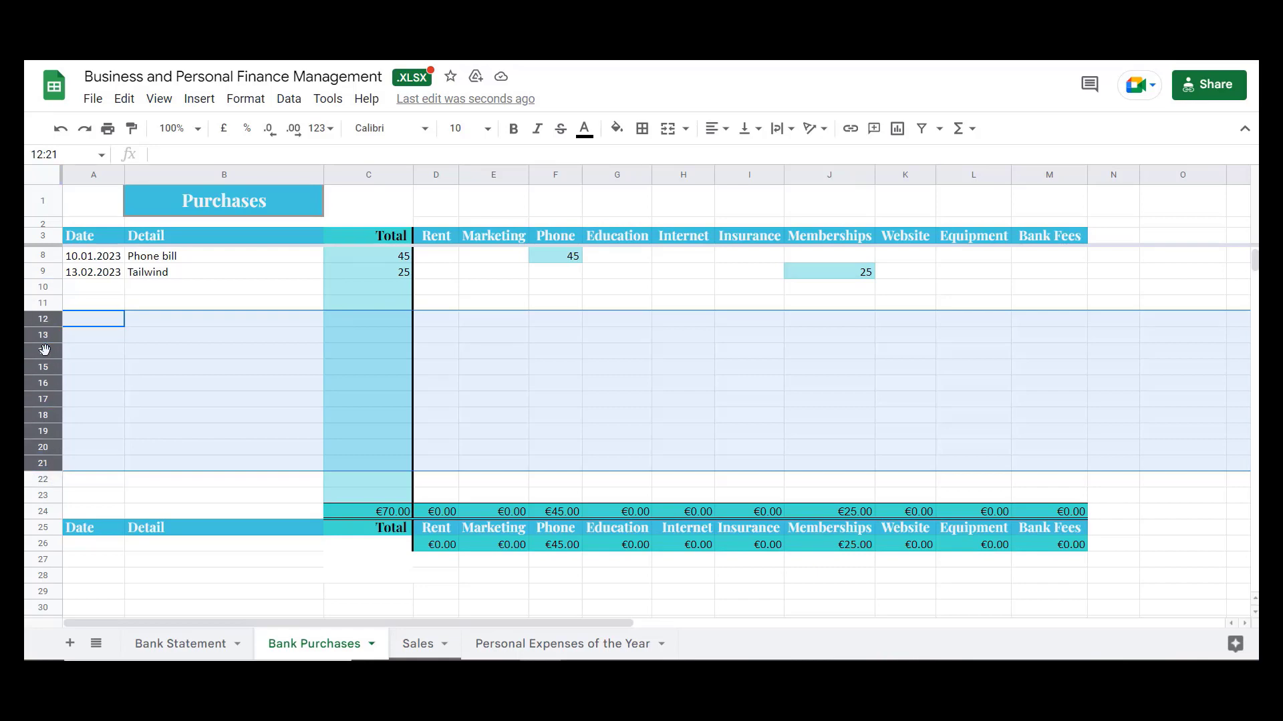
pyautogui.rightClick(44, 350)
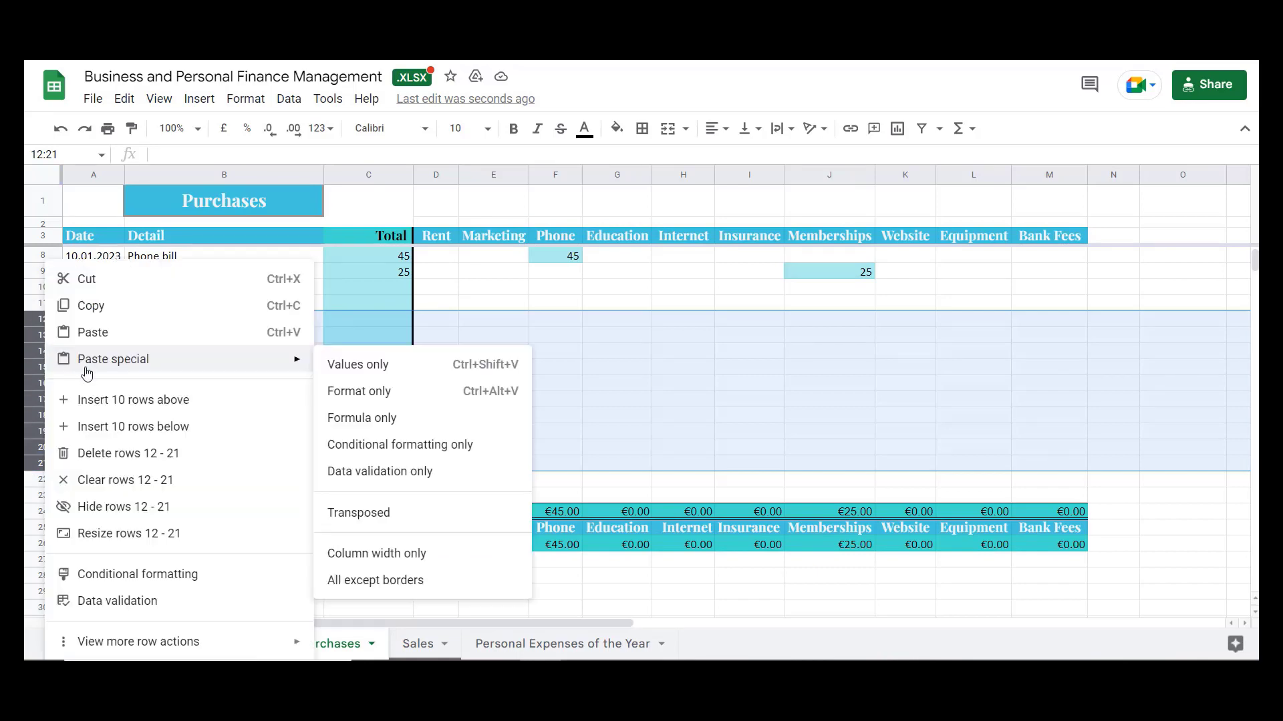
pyautogui.click(169, 405)
# Examine the extended Purchases table from its first entries down to the category totals, including the sum formula in C34.
pyautogui.scroll(-2, 291, 410)
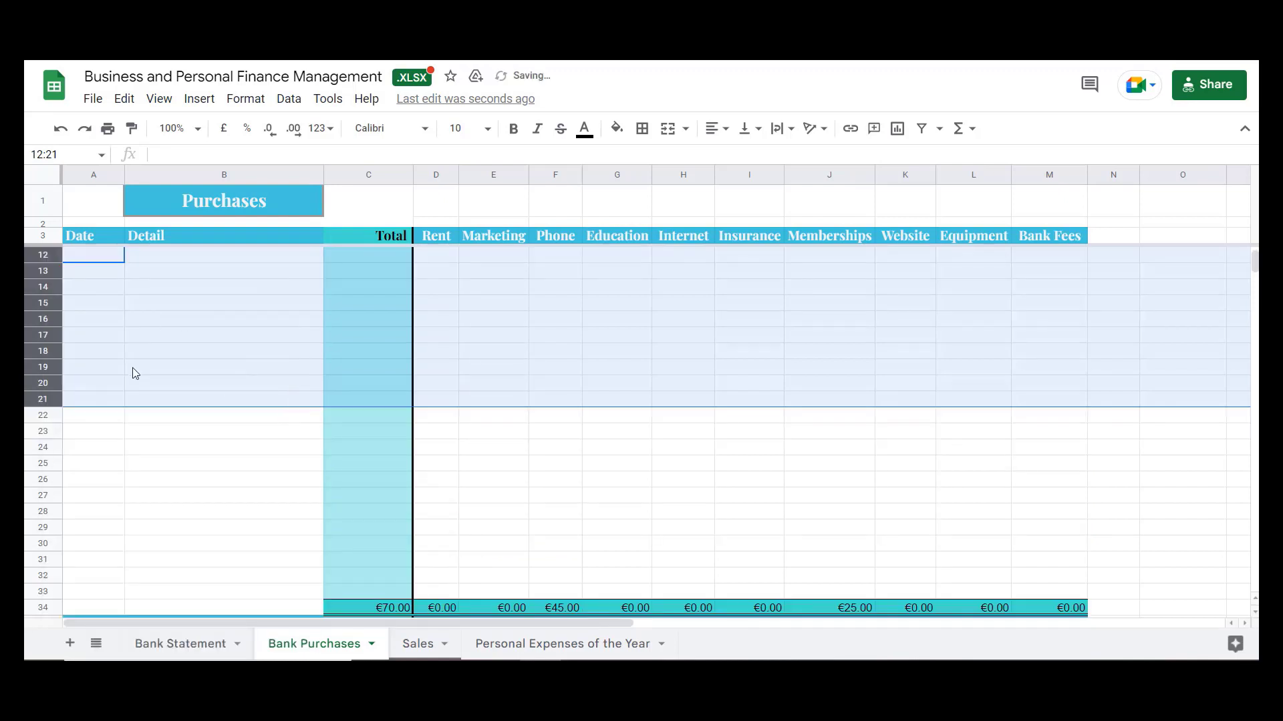
pyautogui.click(208, 481)
pyautogui.scroll(4, 208, 482)
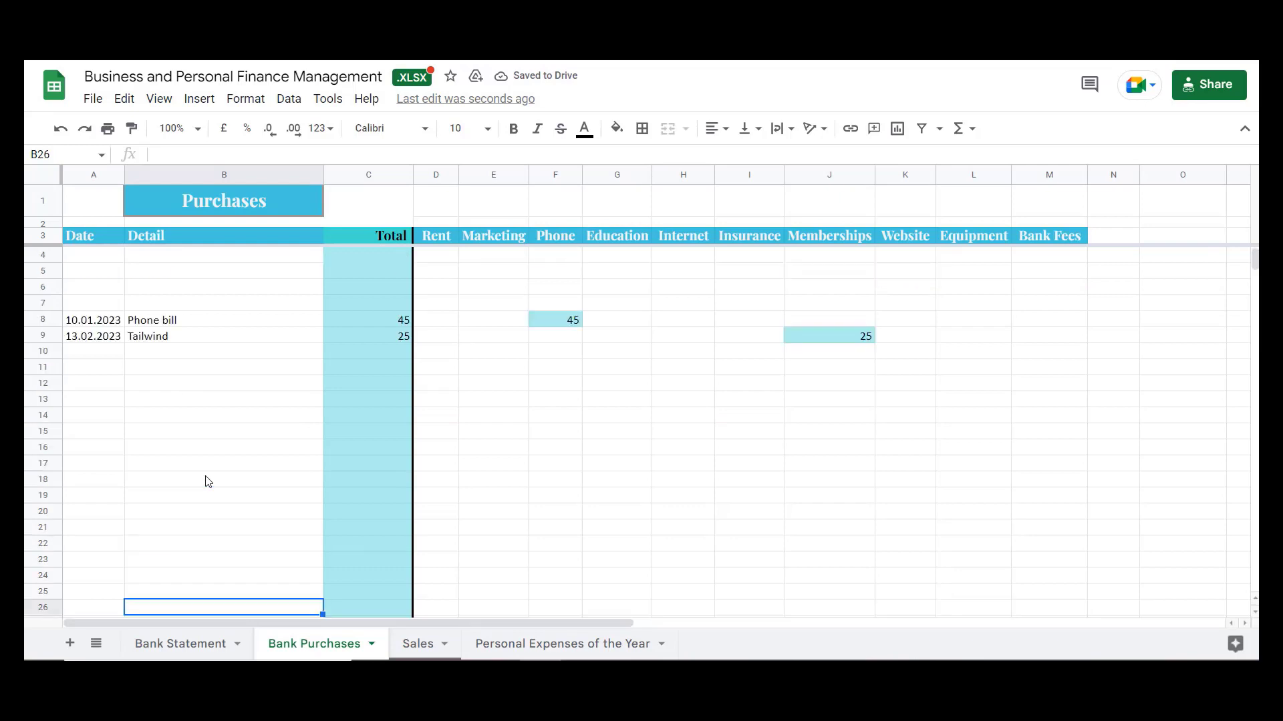
pyautogui.scroll(-8, 396, 479)
pyautogui.click(394, 480)
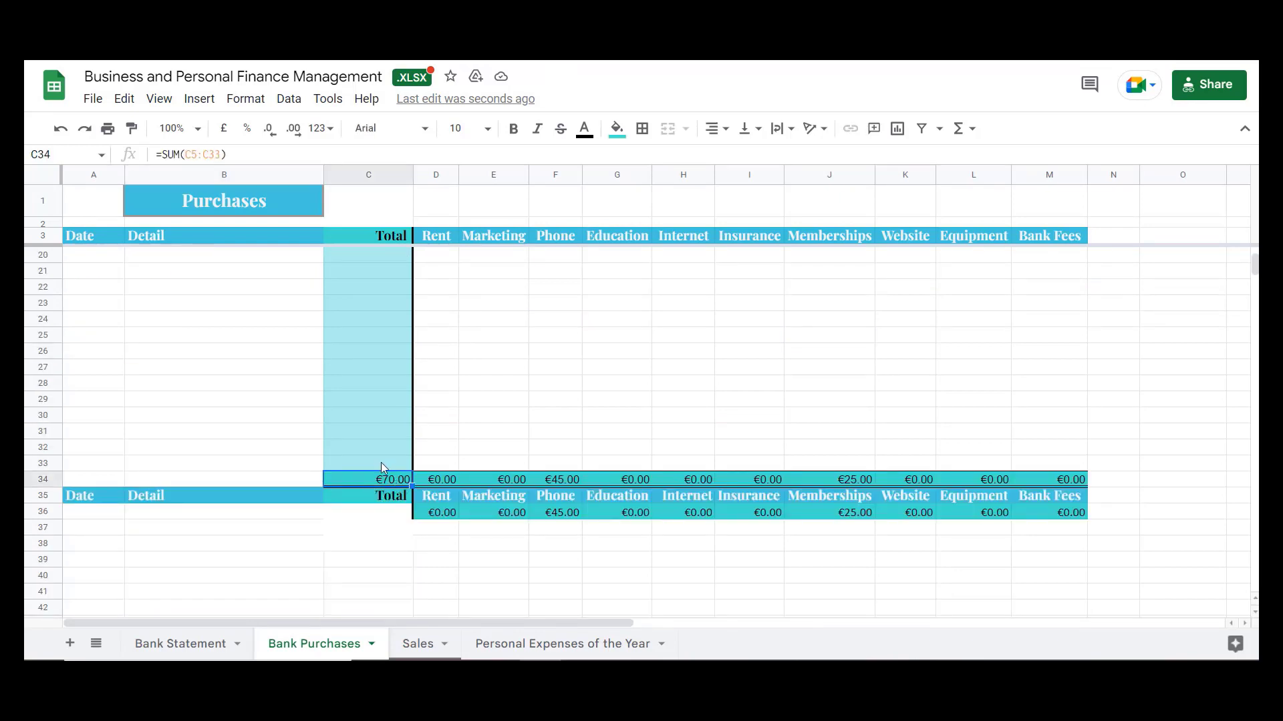
pyautogui.scroll(8, 363, 435)
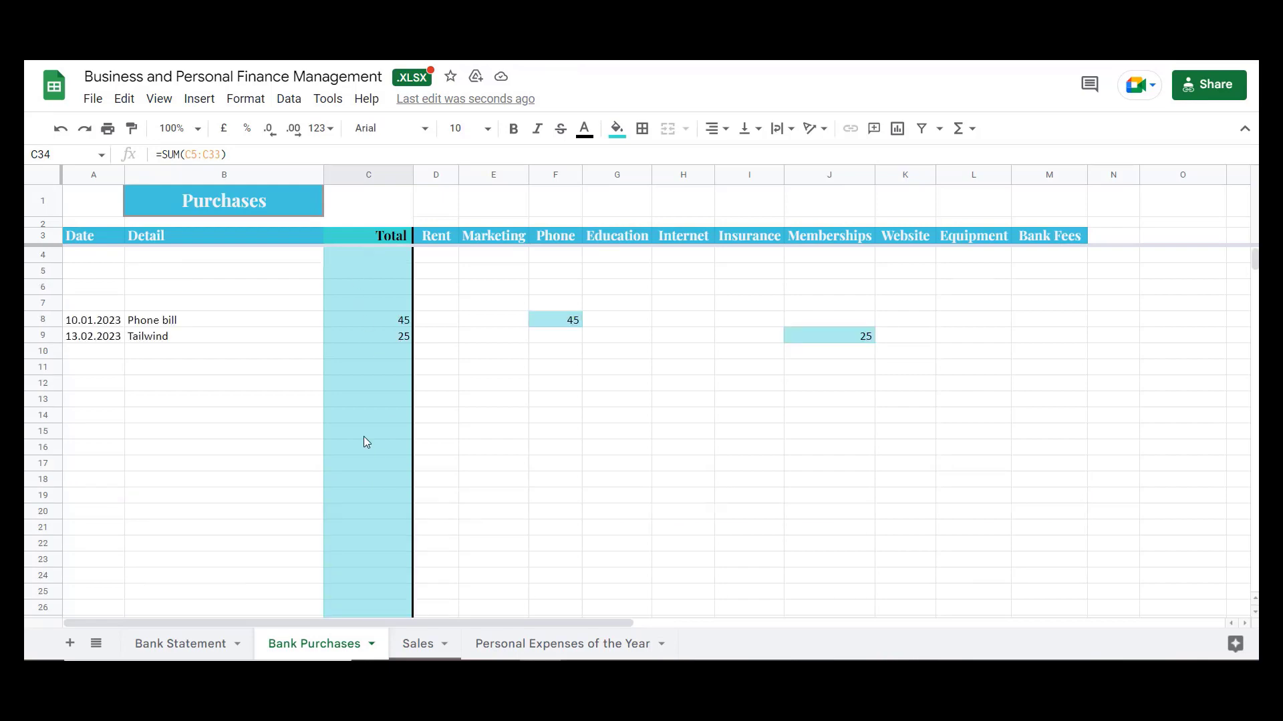
pyautogui.scroll(-6, 364, 435)
pyautogui.scroll(2, 363, 435)
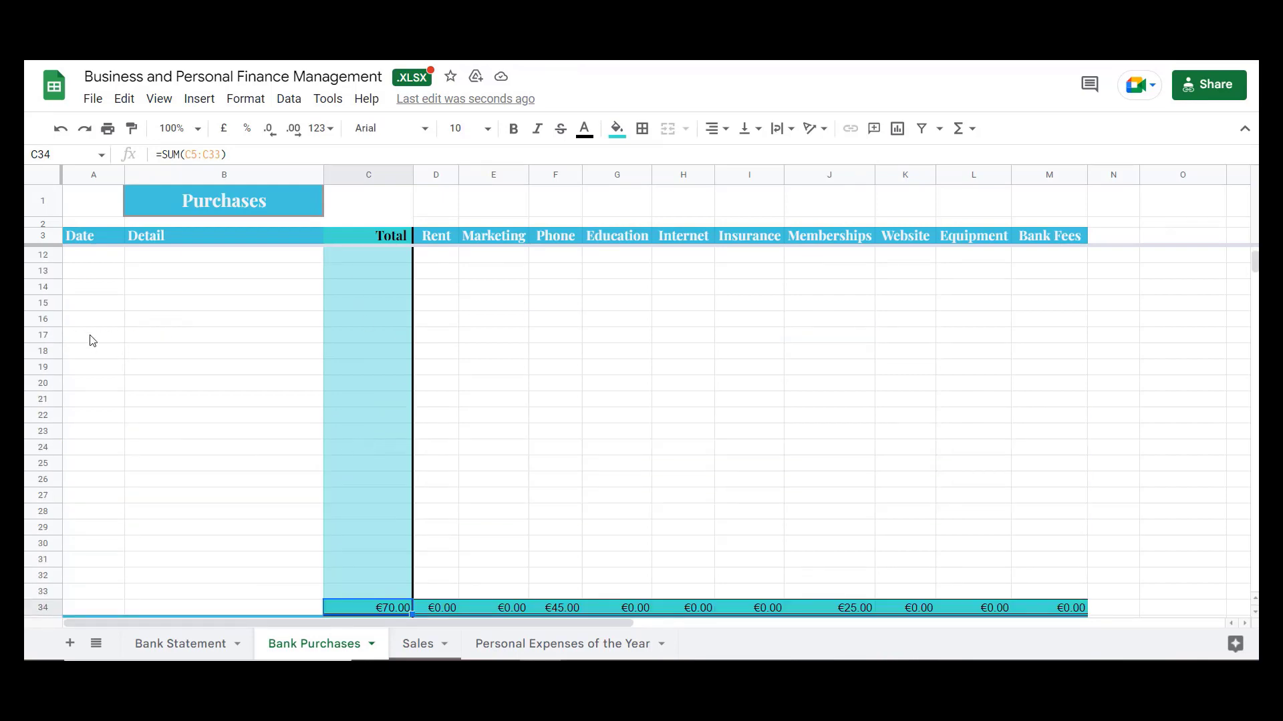
pyautogui.scroll(-3, 341, 387)
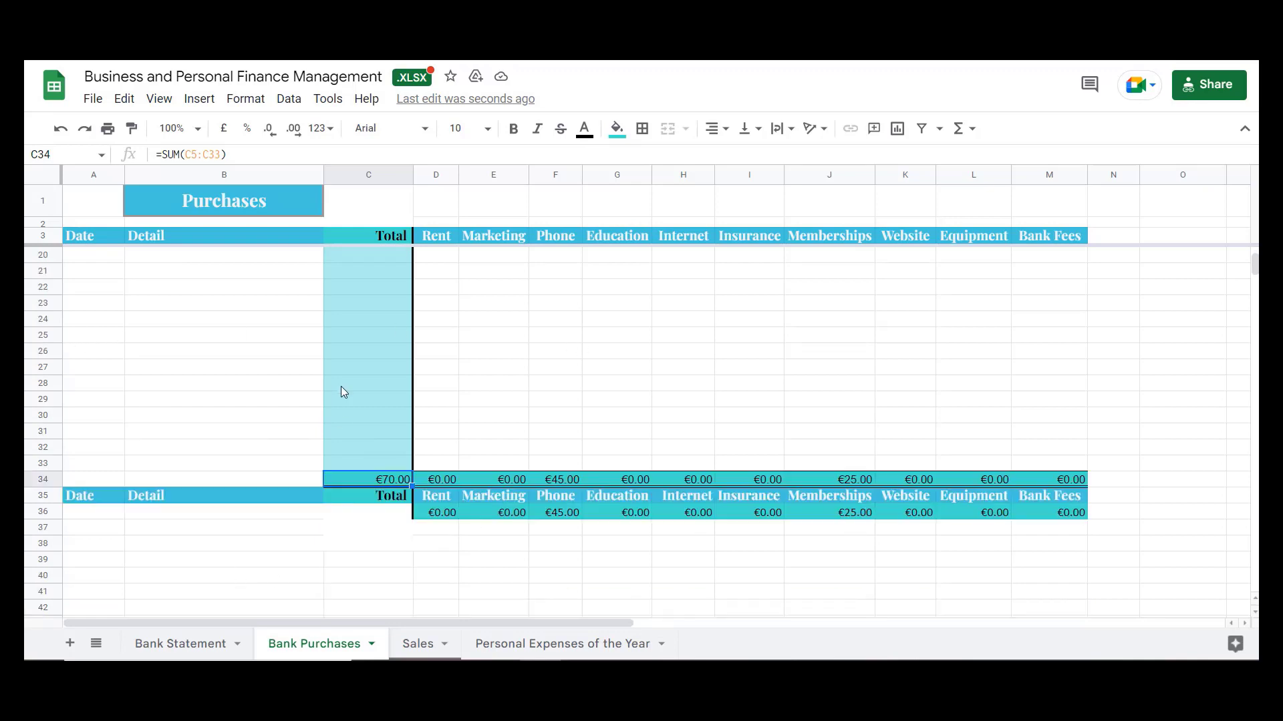
pyautogui.scroll(4, 342, 392)
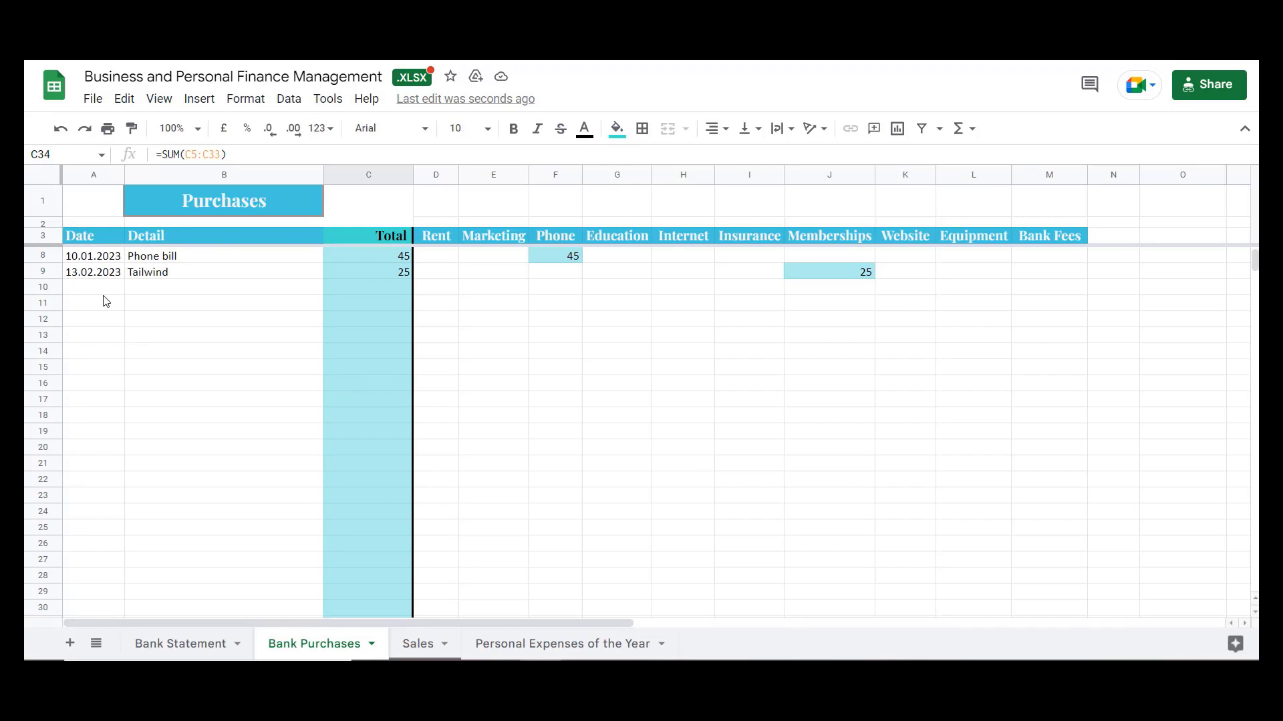
pyautogui.scroll(-4, 179, 365)
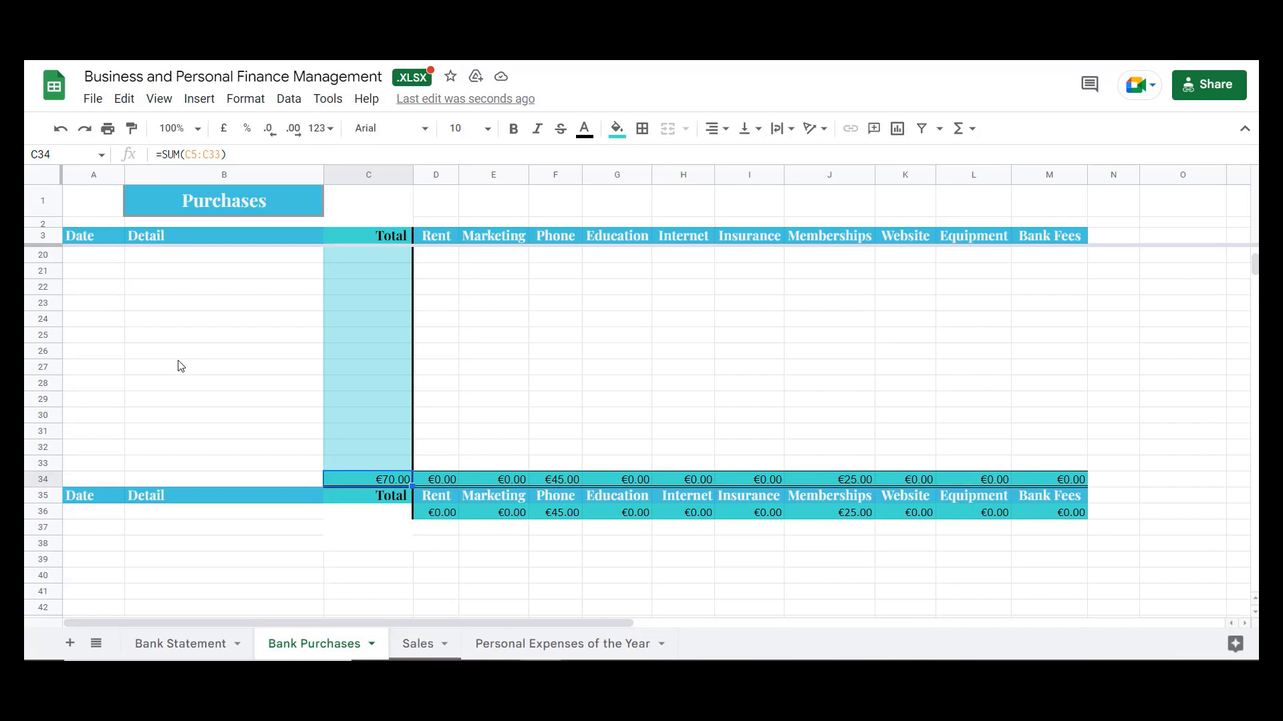
# Open the Sales sheet and inspect its Business Name heading and the total formula in D24.
pyautogui.click(419, 644)
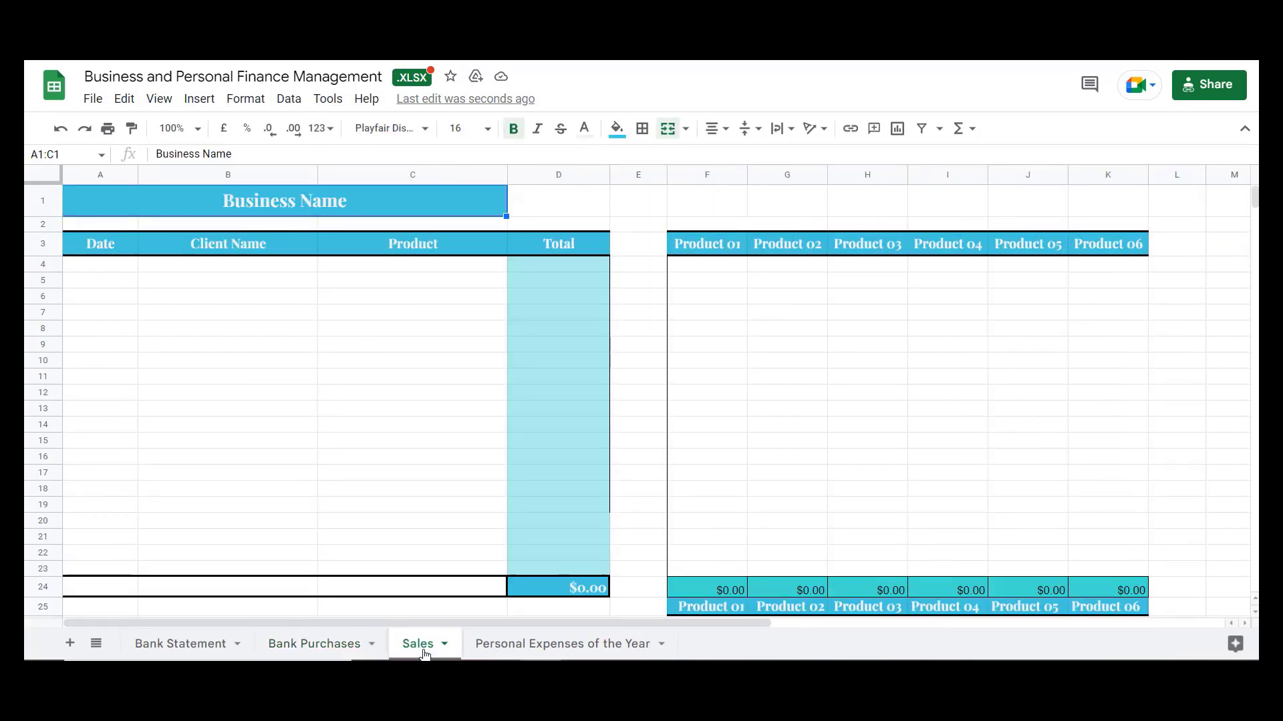
pyautogui.tripleClick(245, 198)
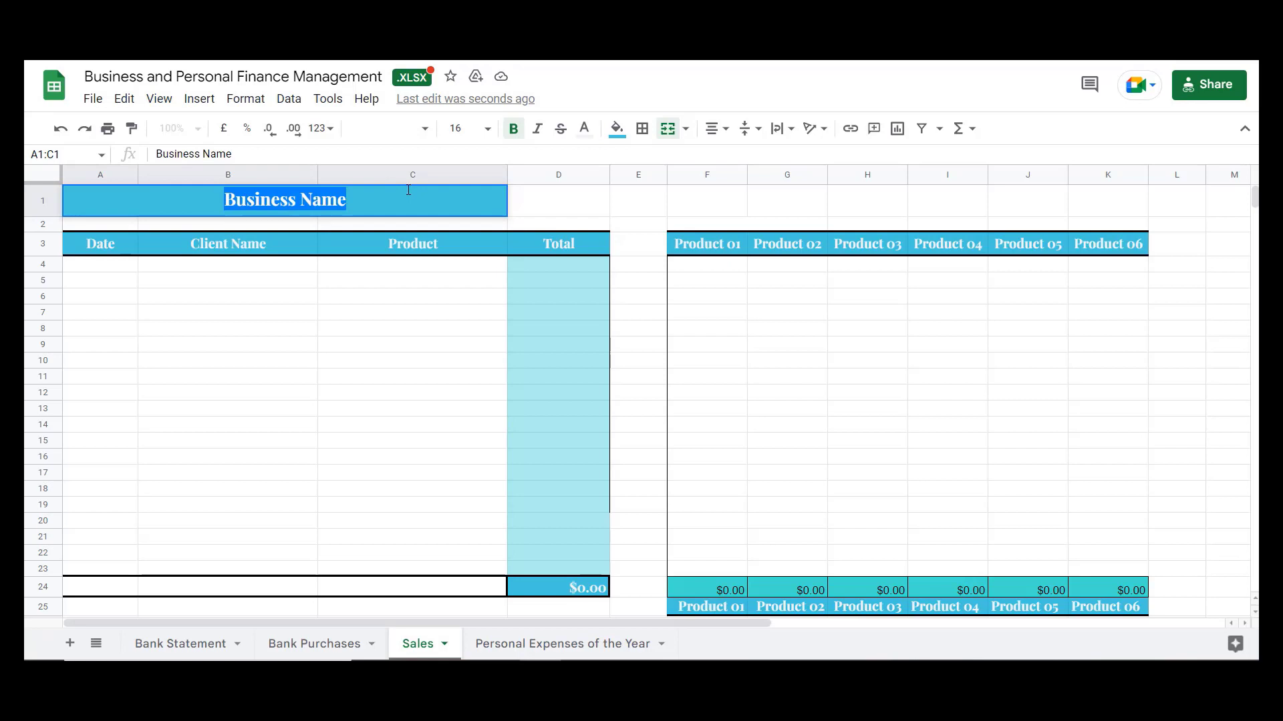
pyautogui.click(408, 190)
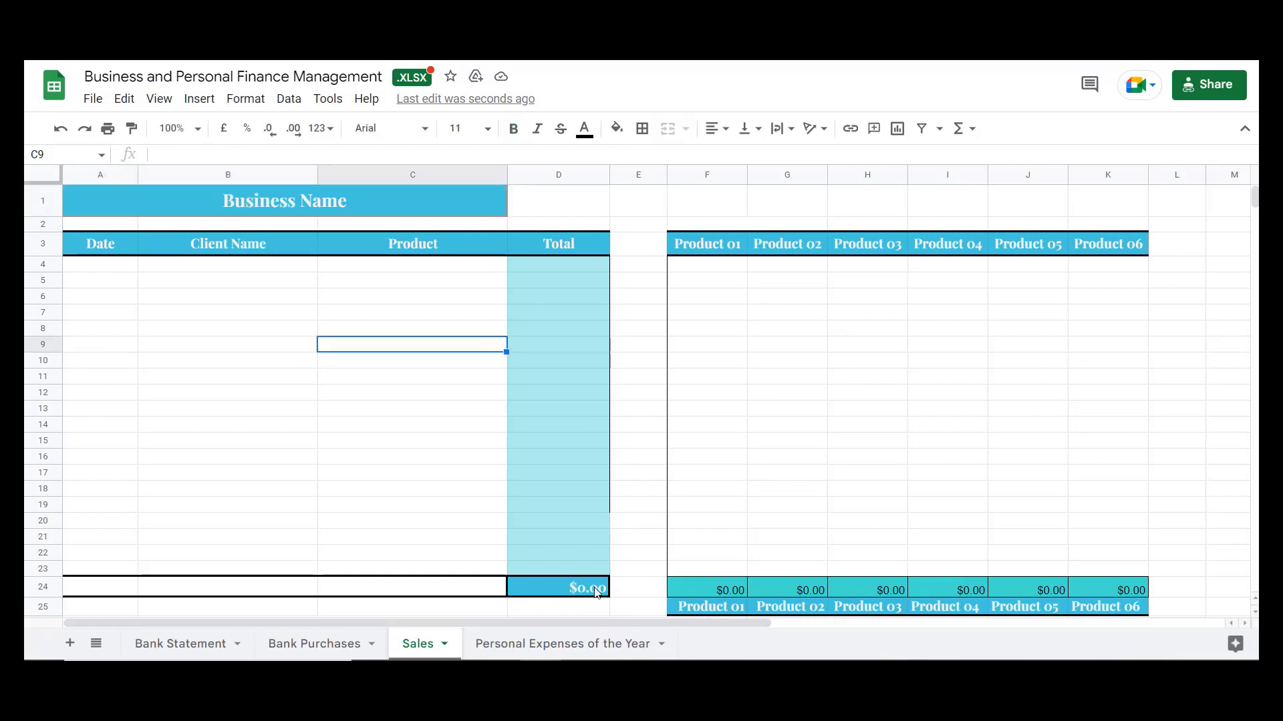
pyautogui.click(597, 592)
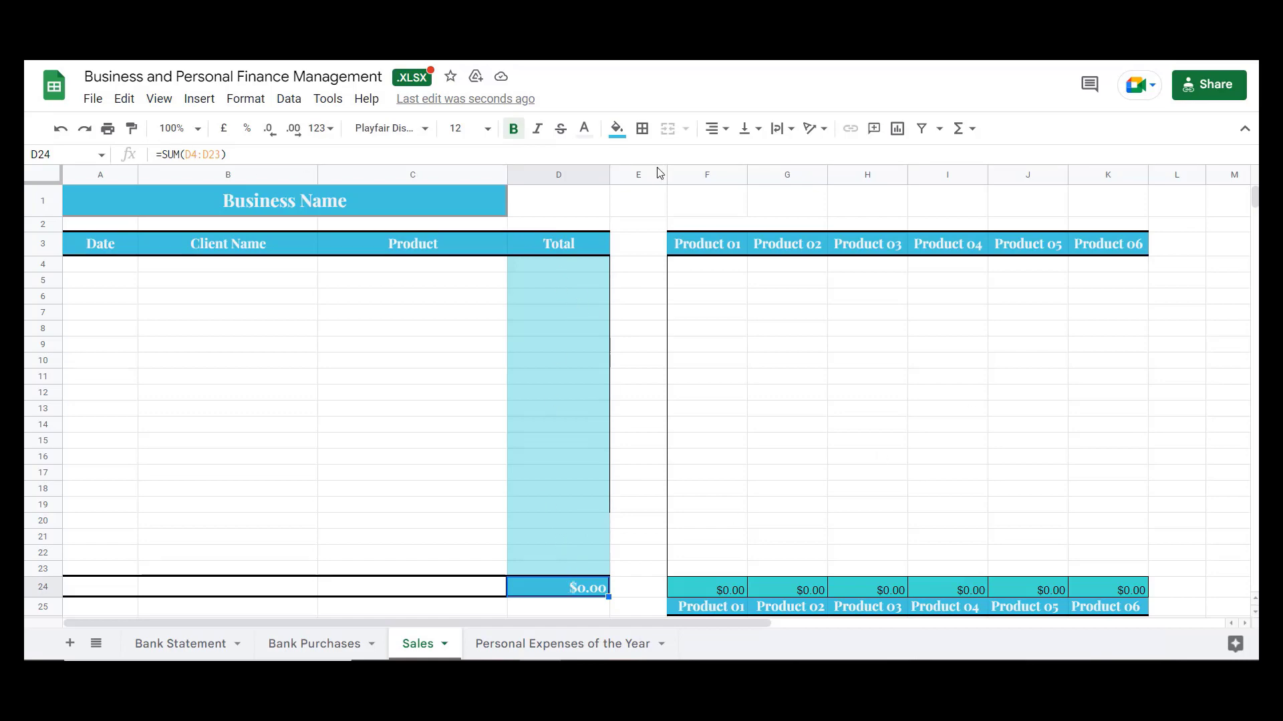
# Copy the Client A and Digital Product rows A8:D9 from Bank Statement into the Sales sheet starting at A4.
pyautogui.click(187, 651)
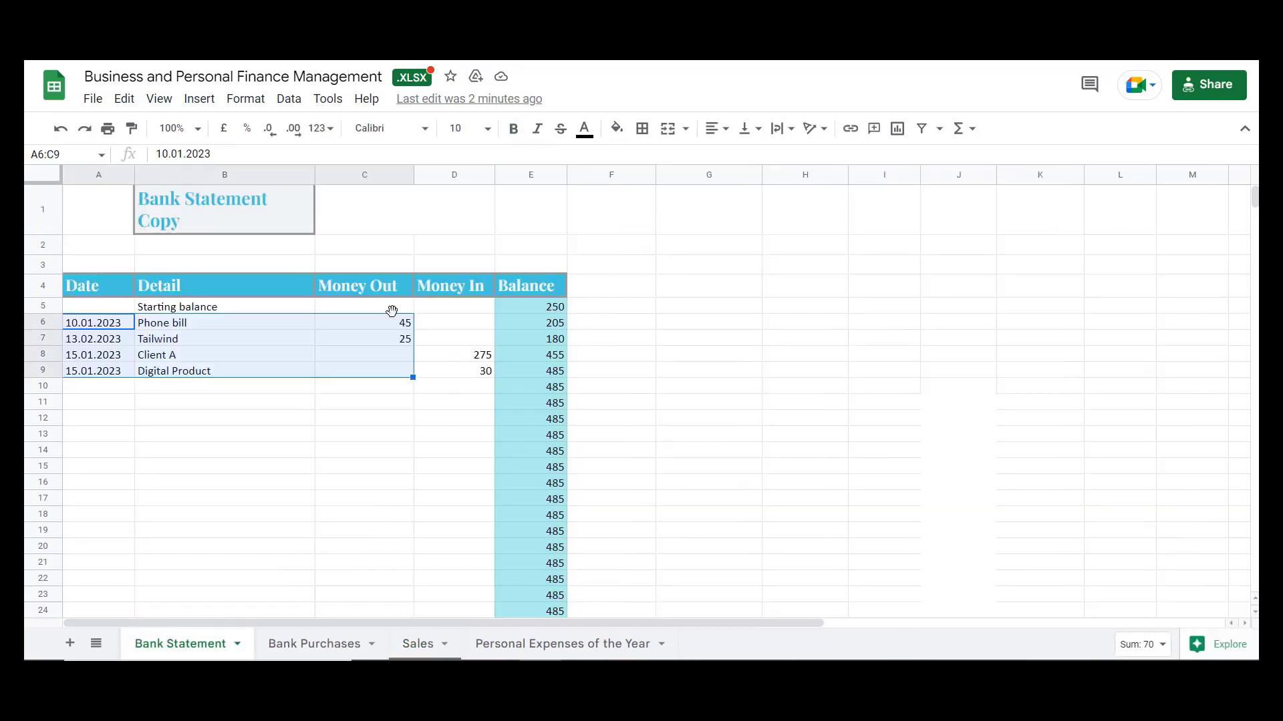
pyautogui.click(264, 354)
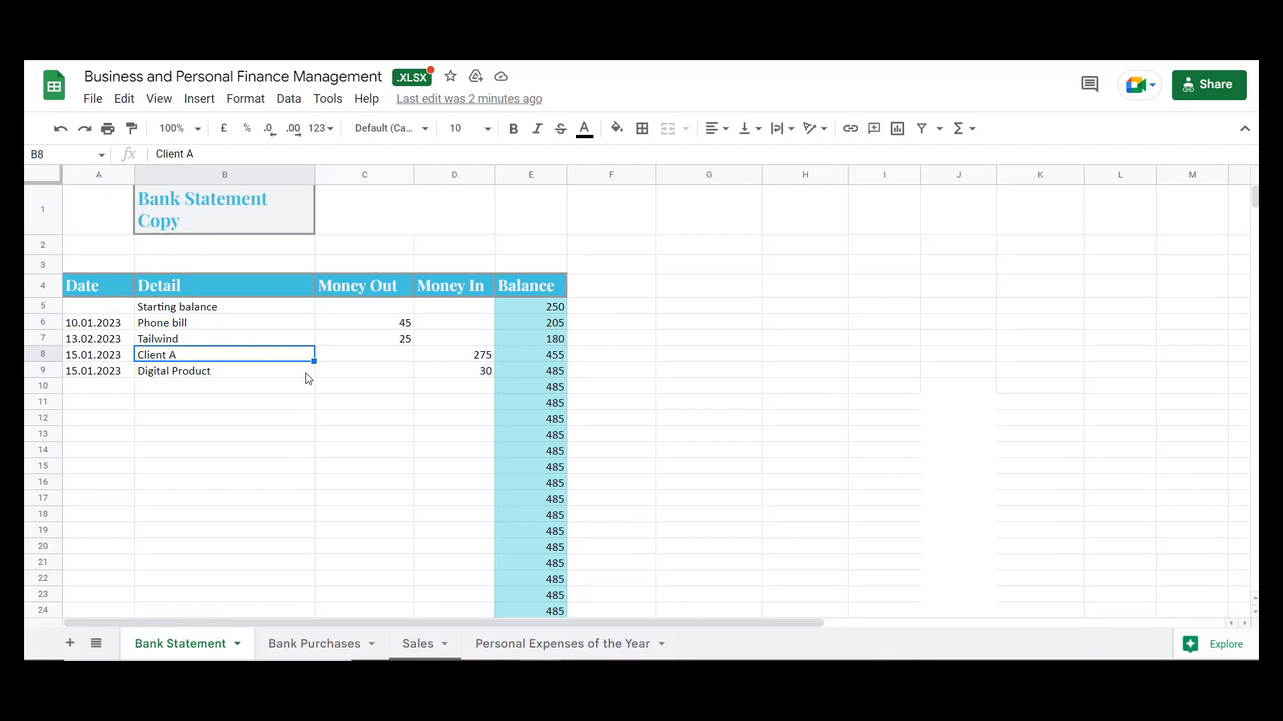
pyautogui.click(245, 377)
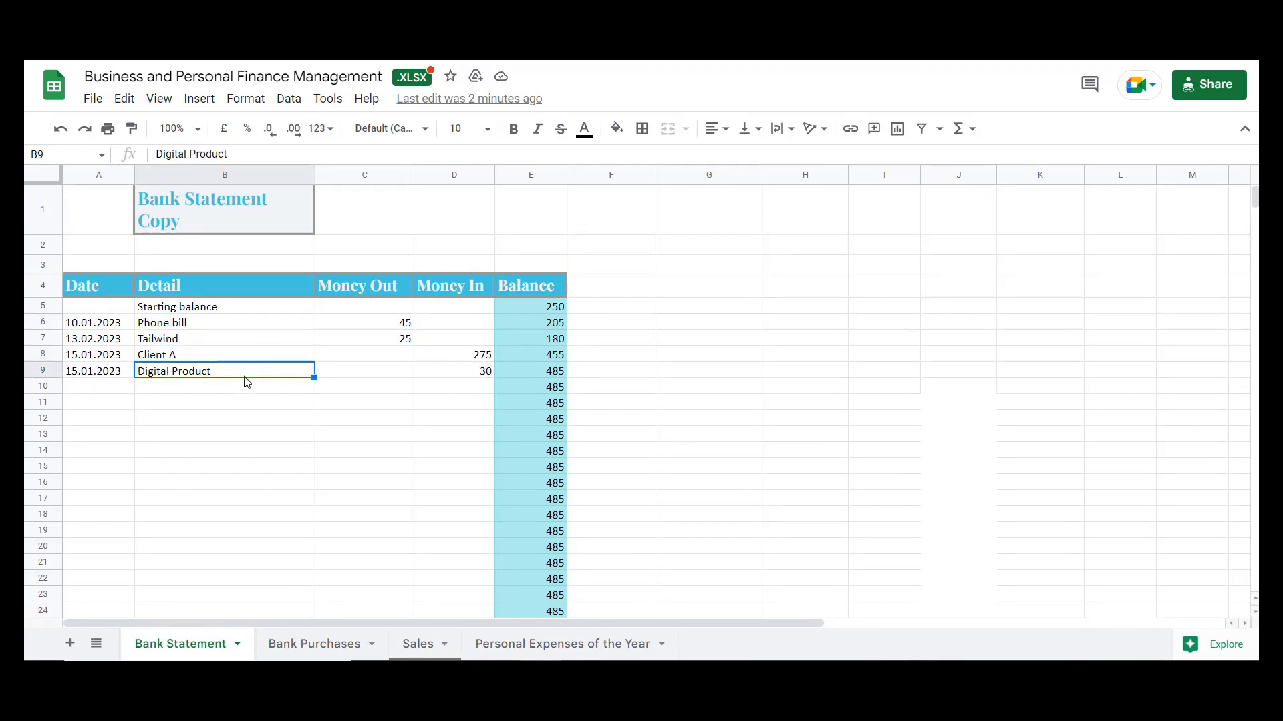
pyautogui.moveTo(124, 355); pyautogui.dragTo(473, 380)
pyautogui.hotkey('ctrl', 'c')
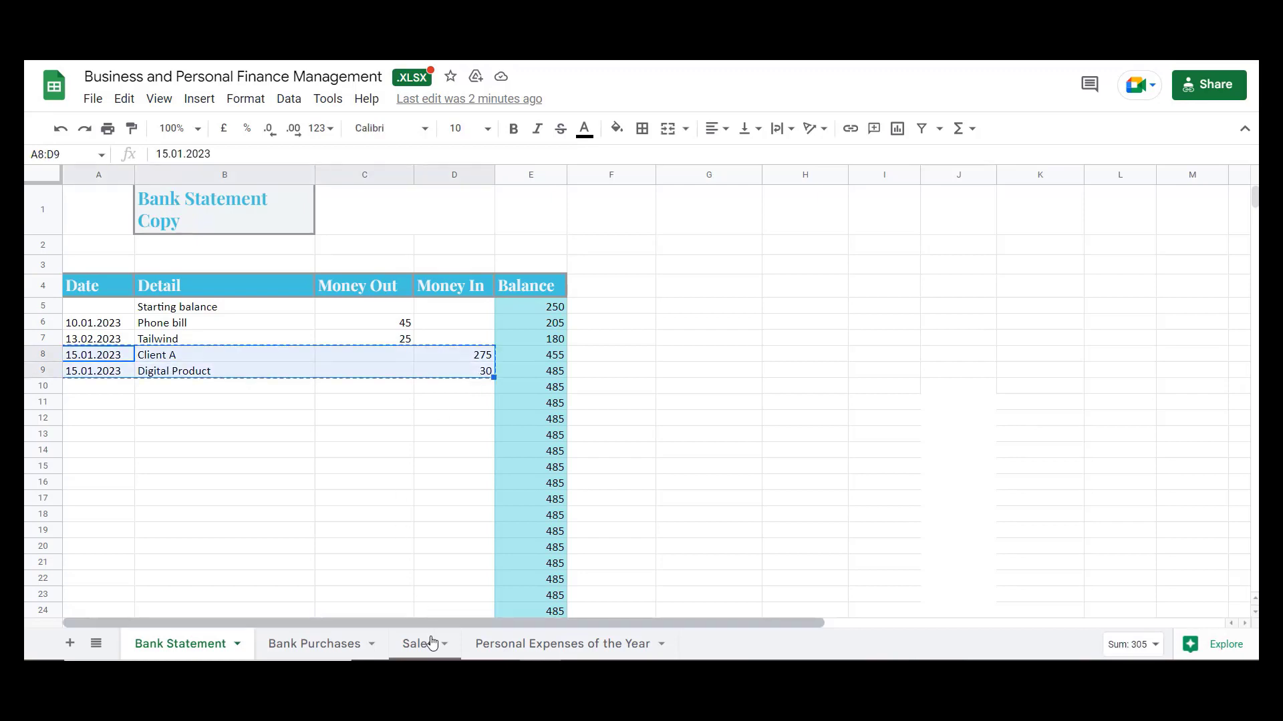
pyautogui.click(422, 644)
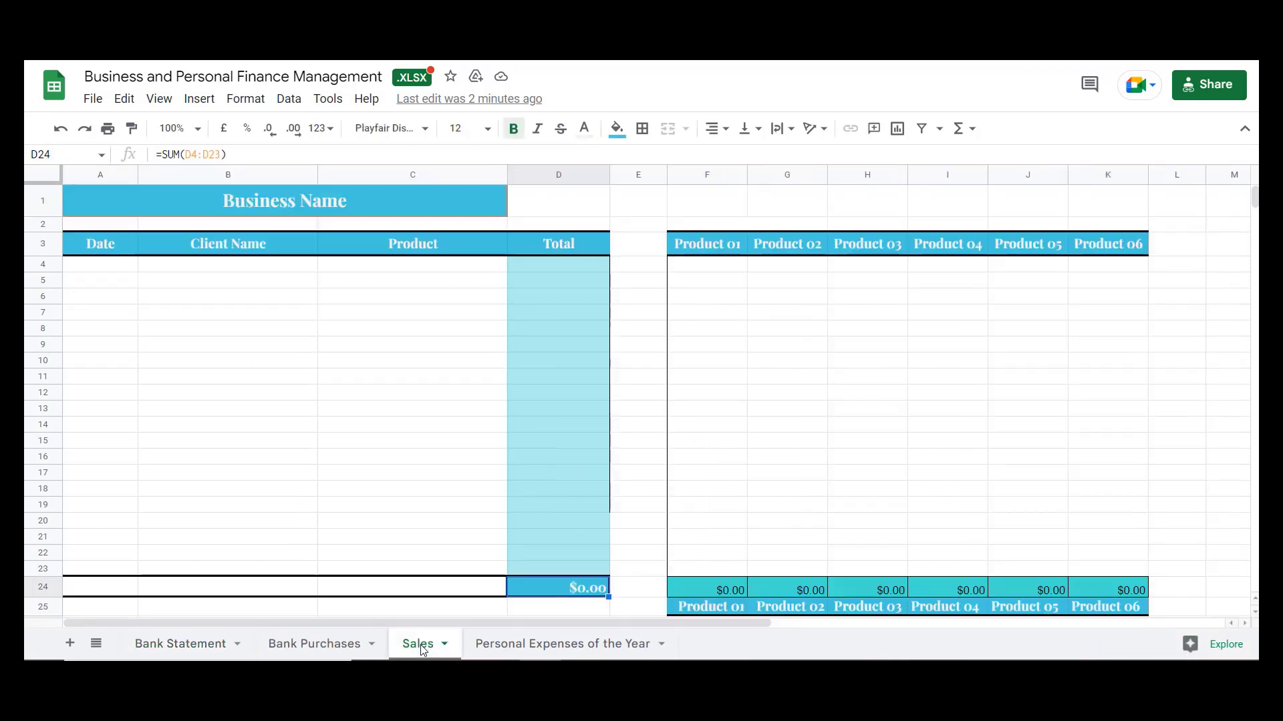
pyautogui.click(113, 269)
pyautogui.hotkey('ctrl', 'v')
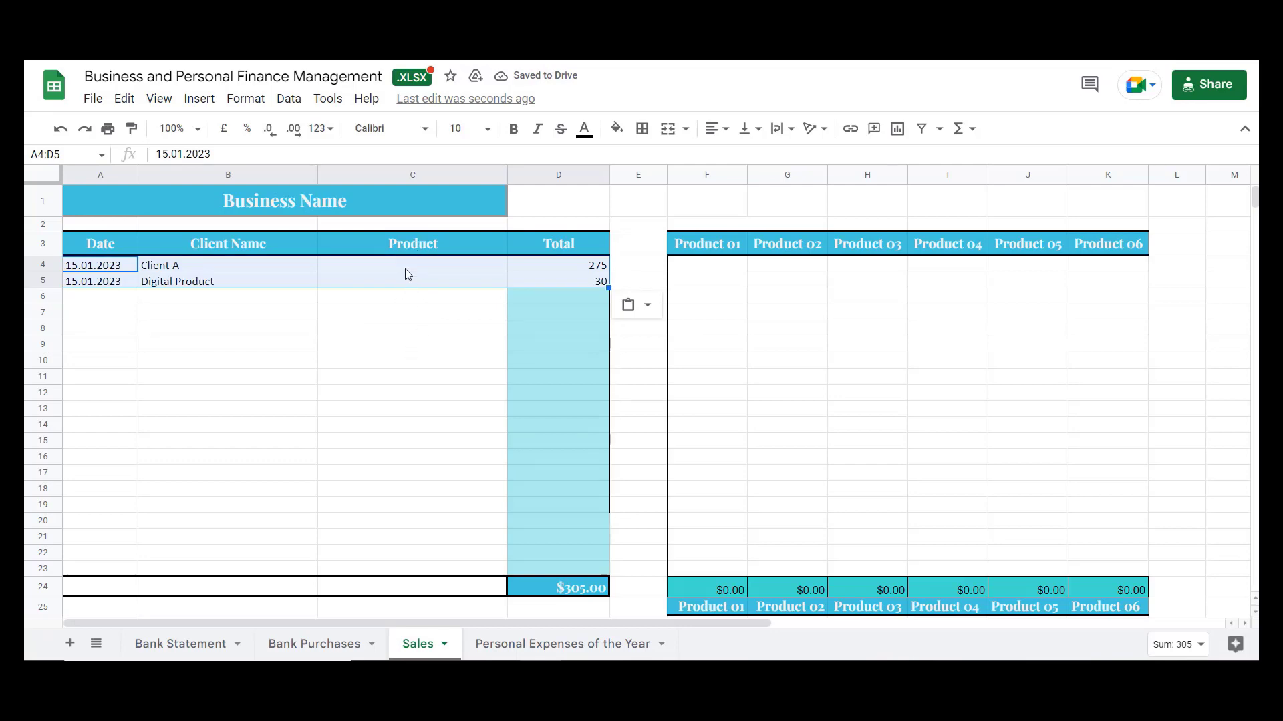
pyautogui.click(173, 642)
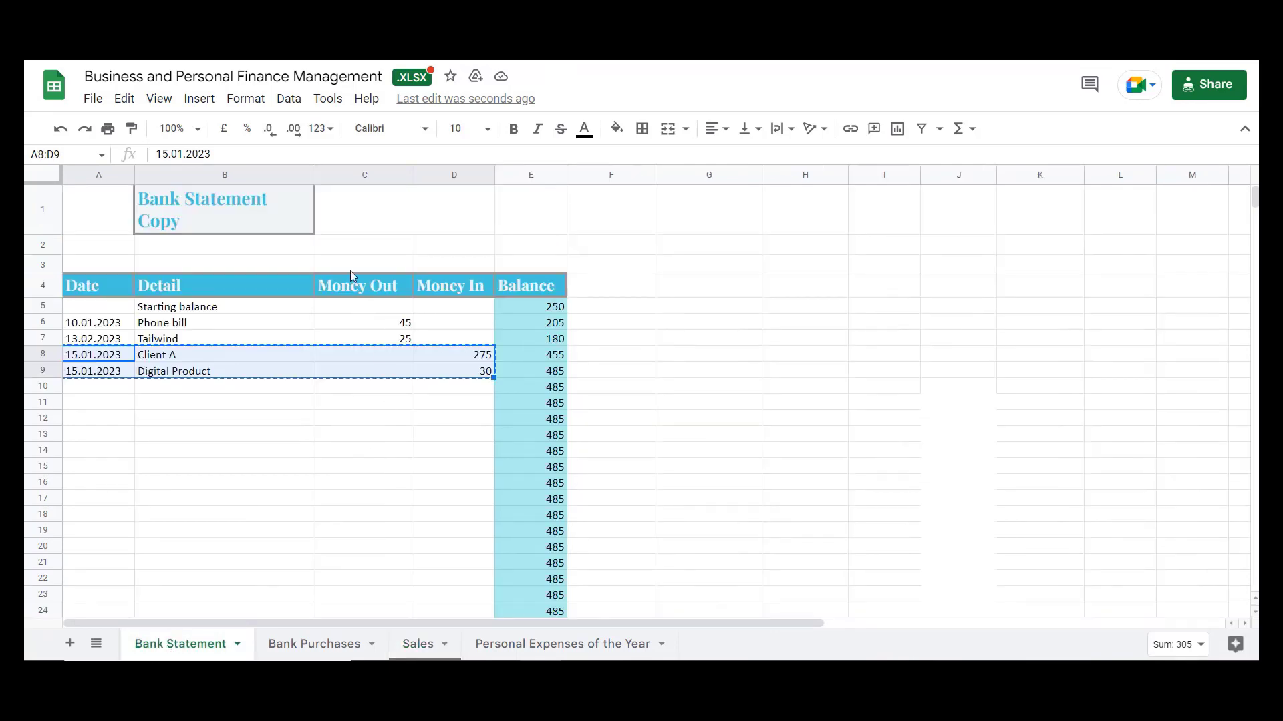
pyautogui.click(418, 643)
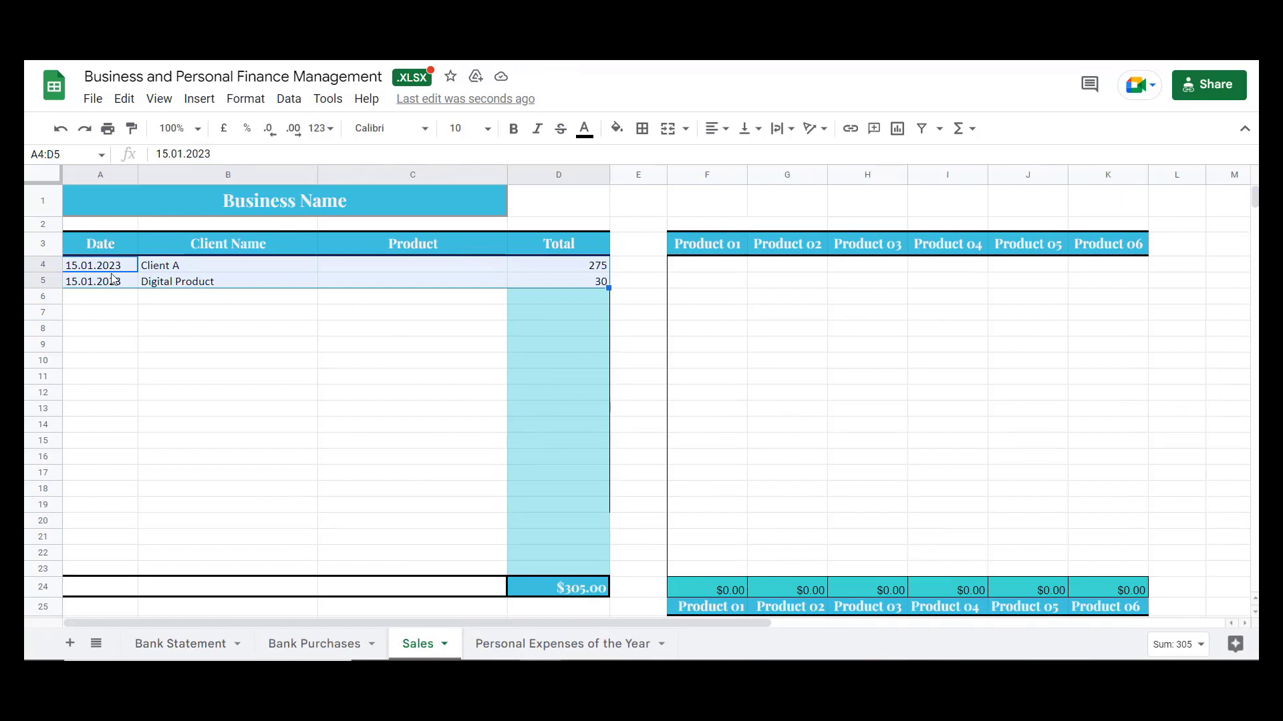
# Fill cells D4:D7 of the Sales Total column with the light blue custom colour used in the rest of the column.
pyautogui.click(405, 333)
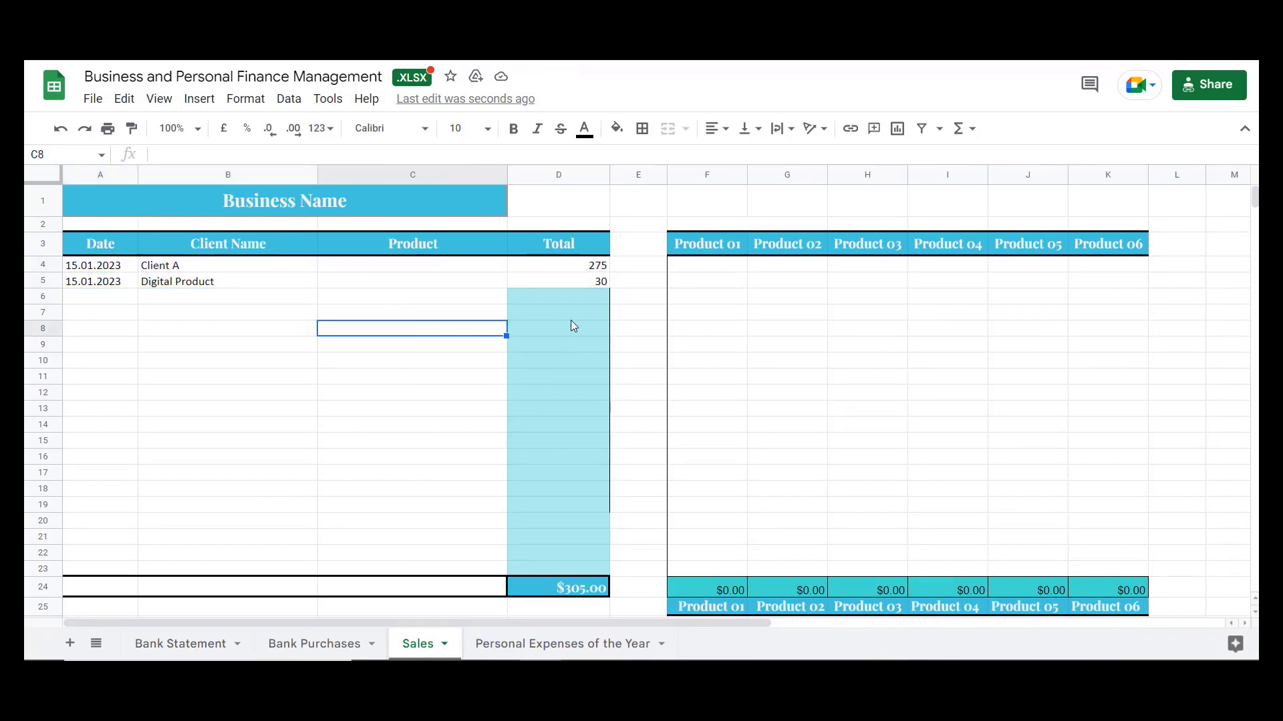
pyautogui.moveTo(567, 314); pyautogui.dragTo(563, 266)
pyautogui.click(618, 131)
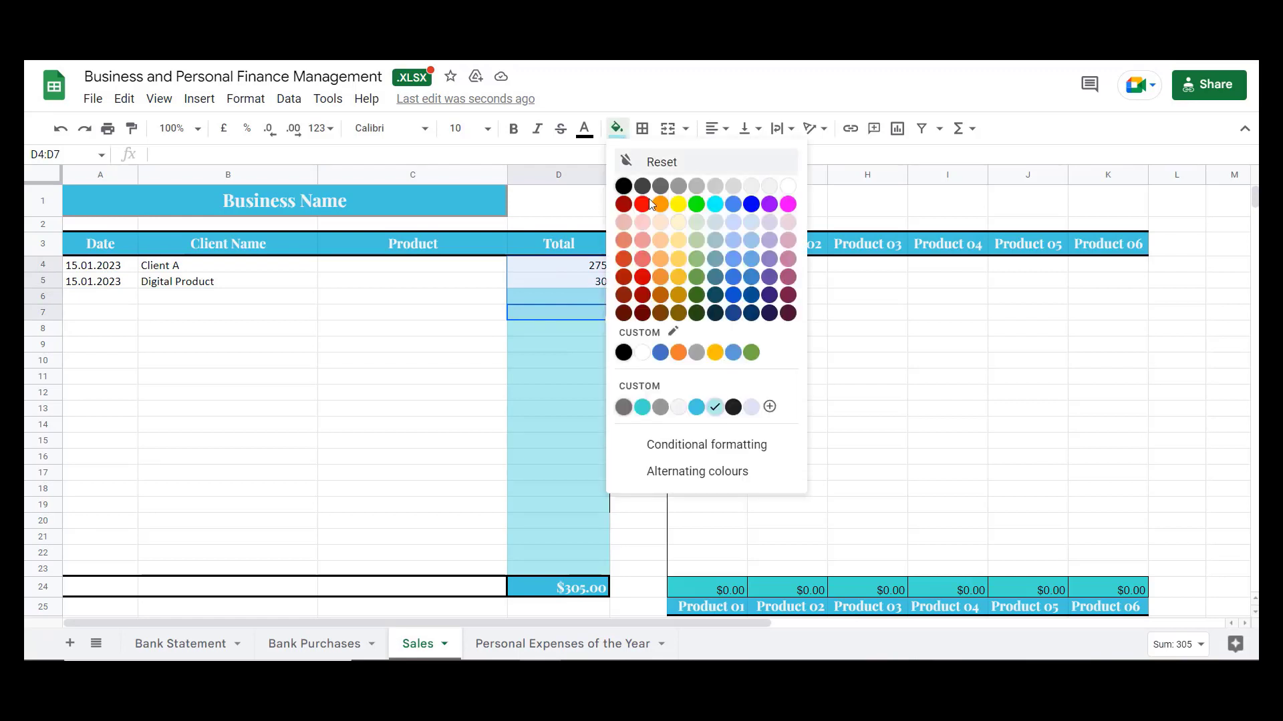
pyautogui.click(713, 407)
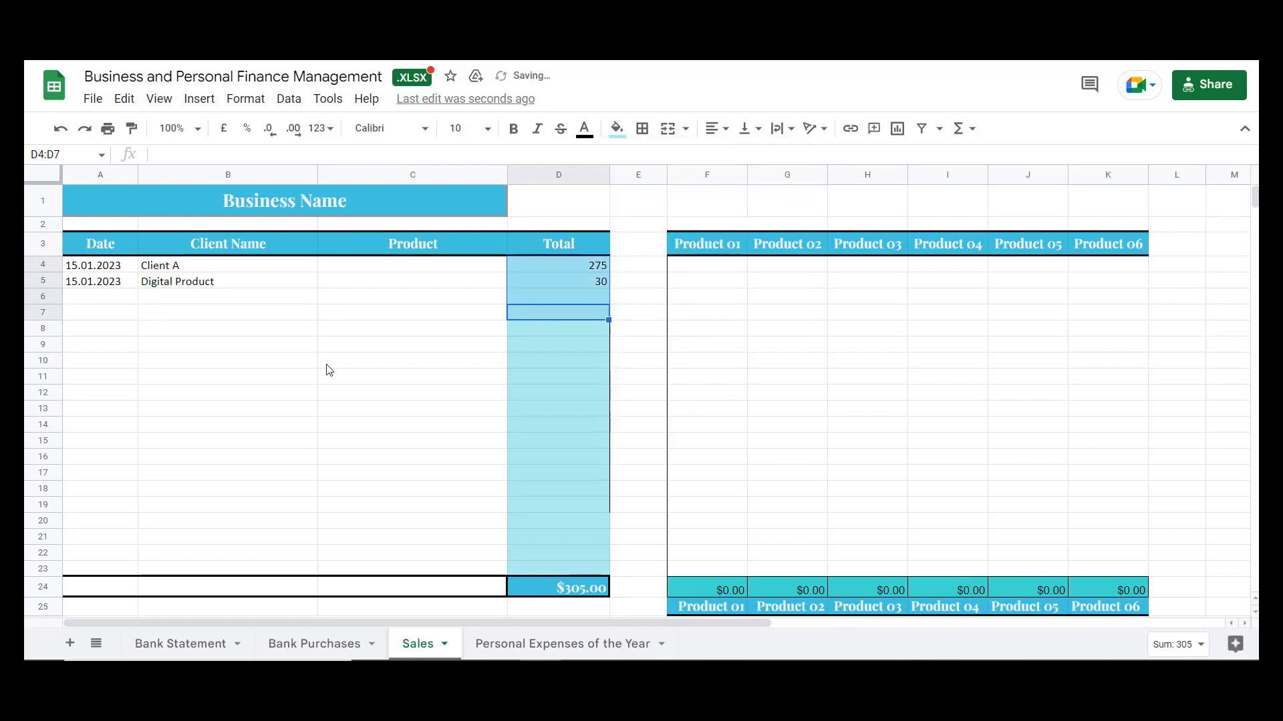
pyautogui.click(324, 362)
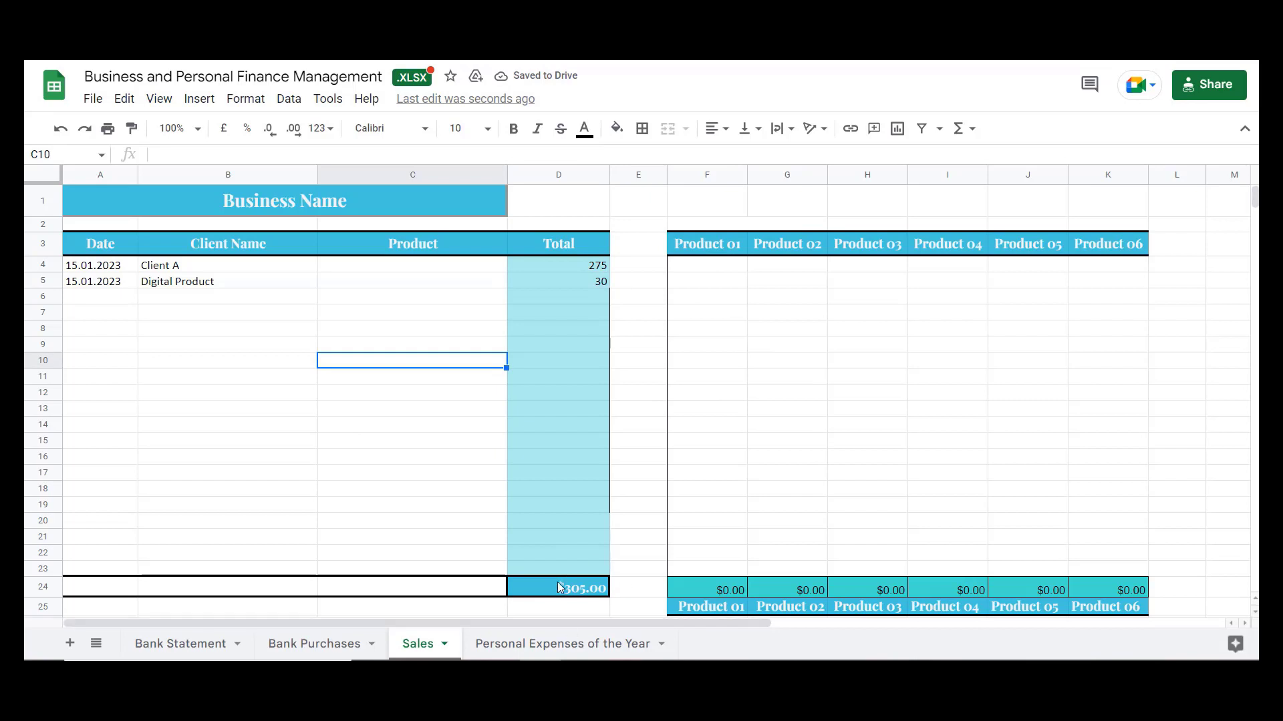
# Enter "1:1 Coaching" as the product for Client A in C4 and "Tool kit" for Digital Product in C5.
pyautogui.click(401, 270)
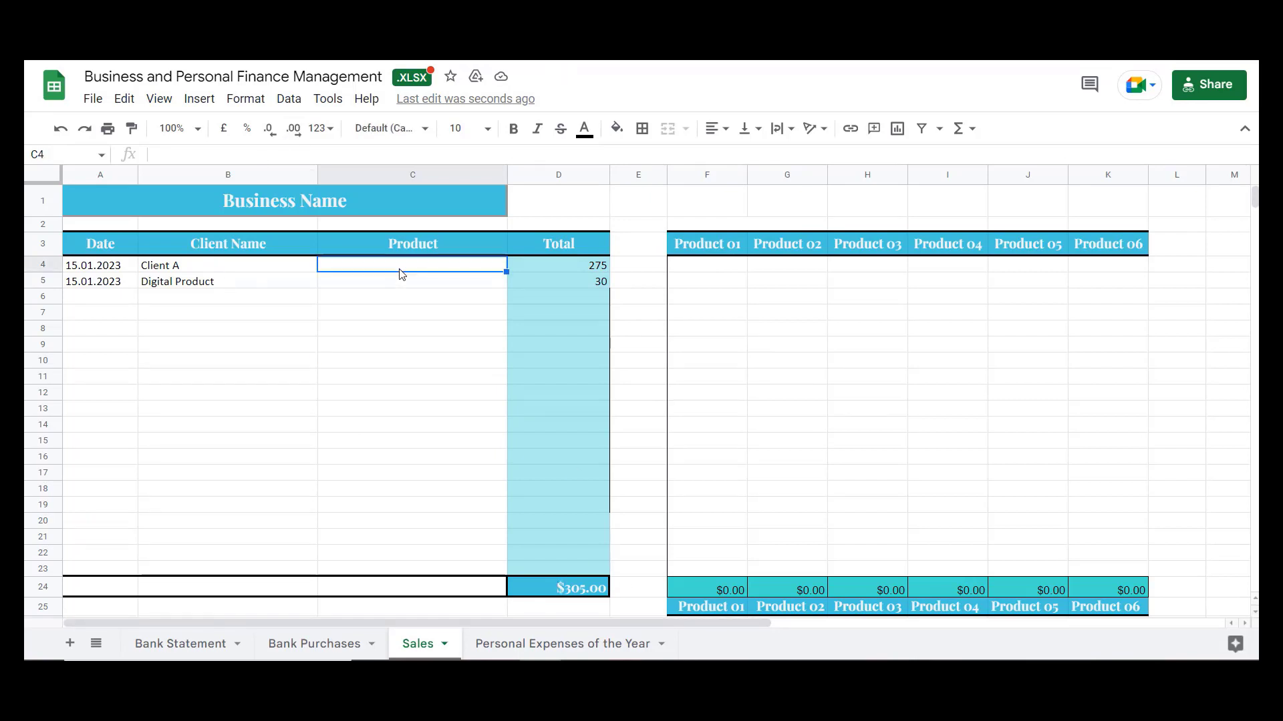
pyautogui.write('1:1 Coahin')
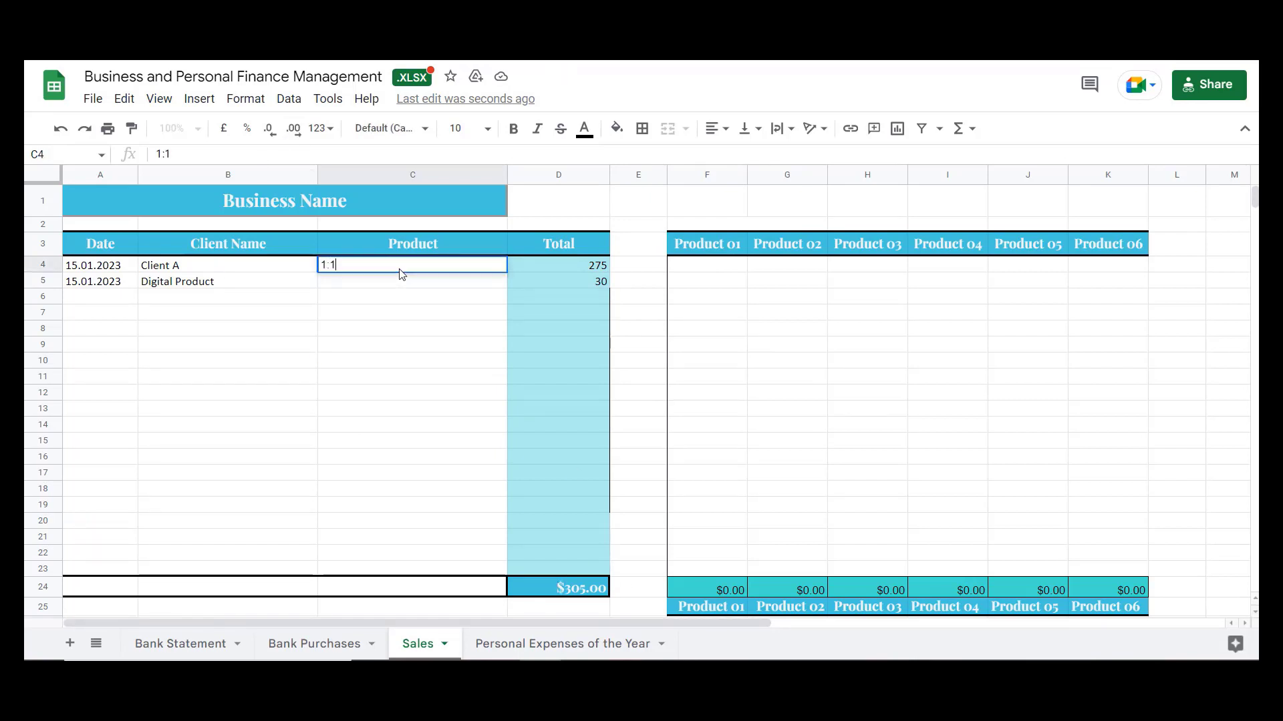
pyautogui.press('BackSpace')
pyautogui.press('BackSpace')
pyautogui.press('BackSpace')
pyautogui.write('ching')
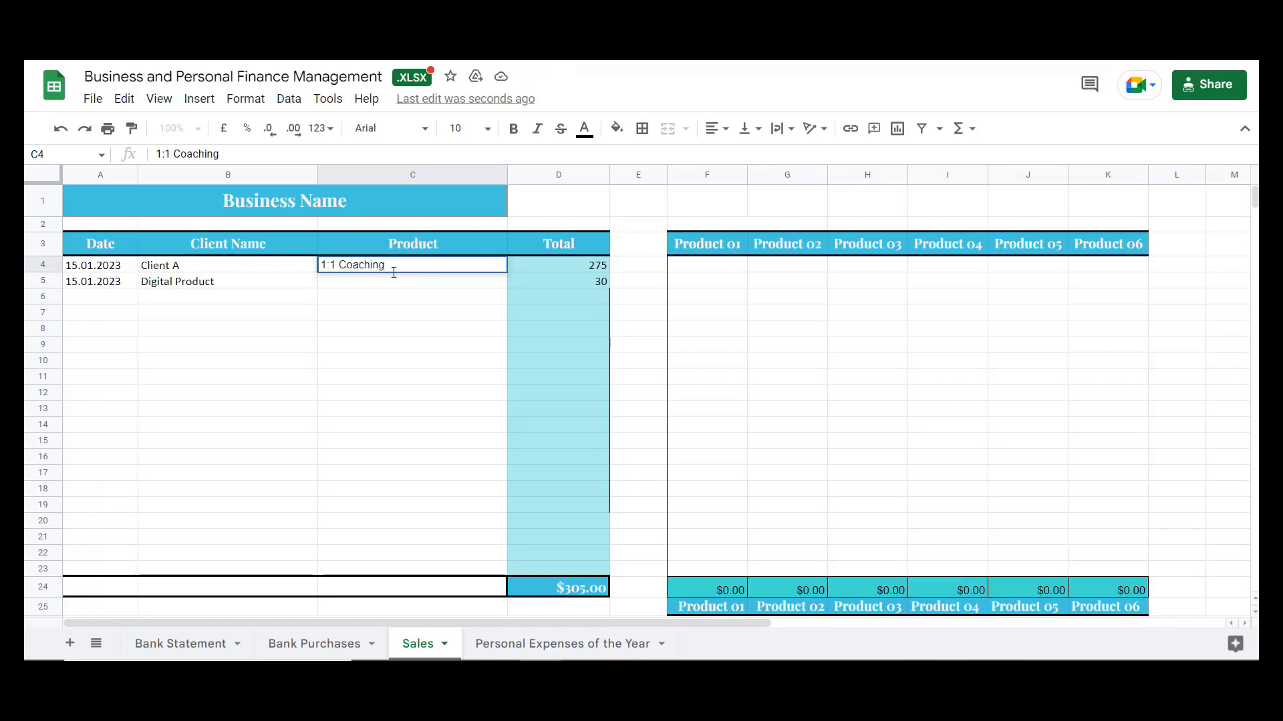
pyautogui.click(393, 284)
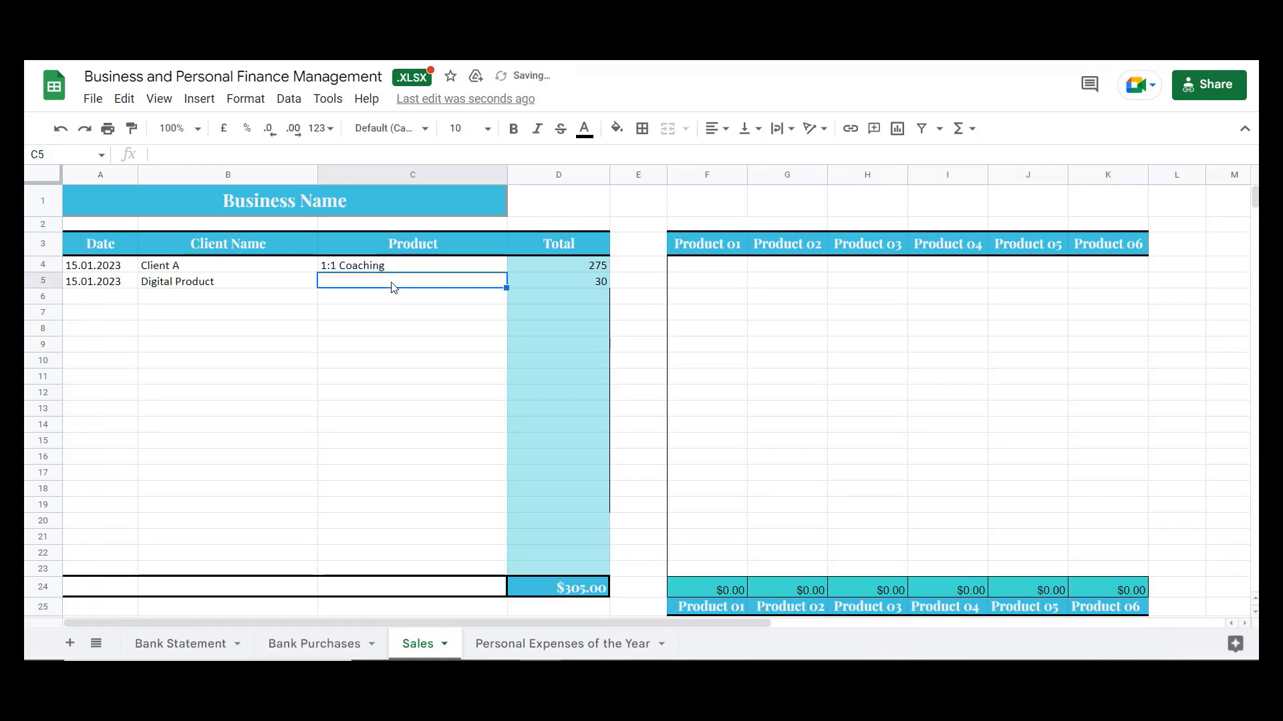
pyautogui.write('Tool')
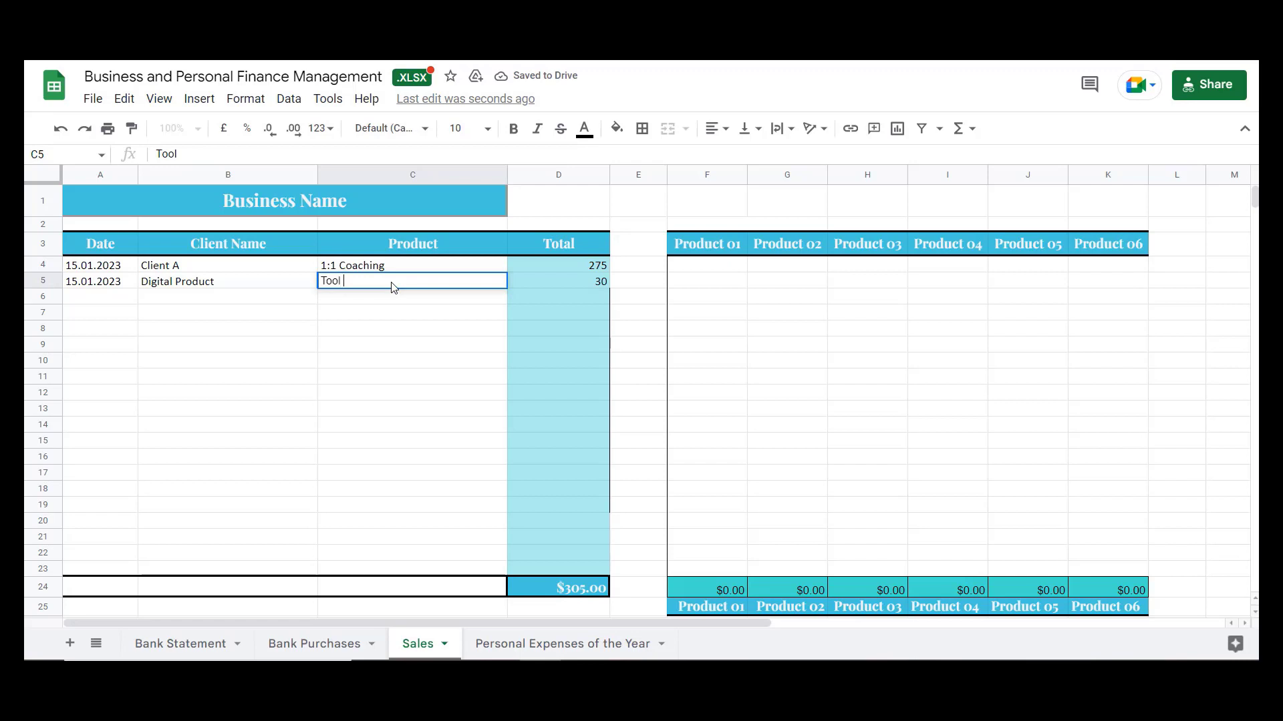
pyautogui.write(' kit')
pyautogui.click(378, 347)
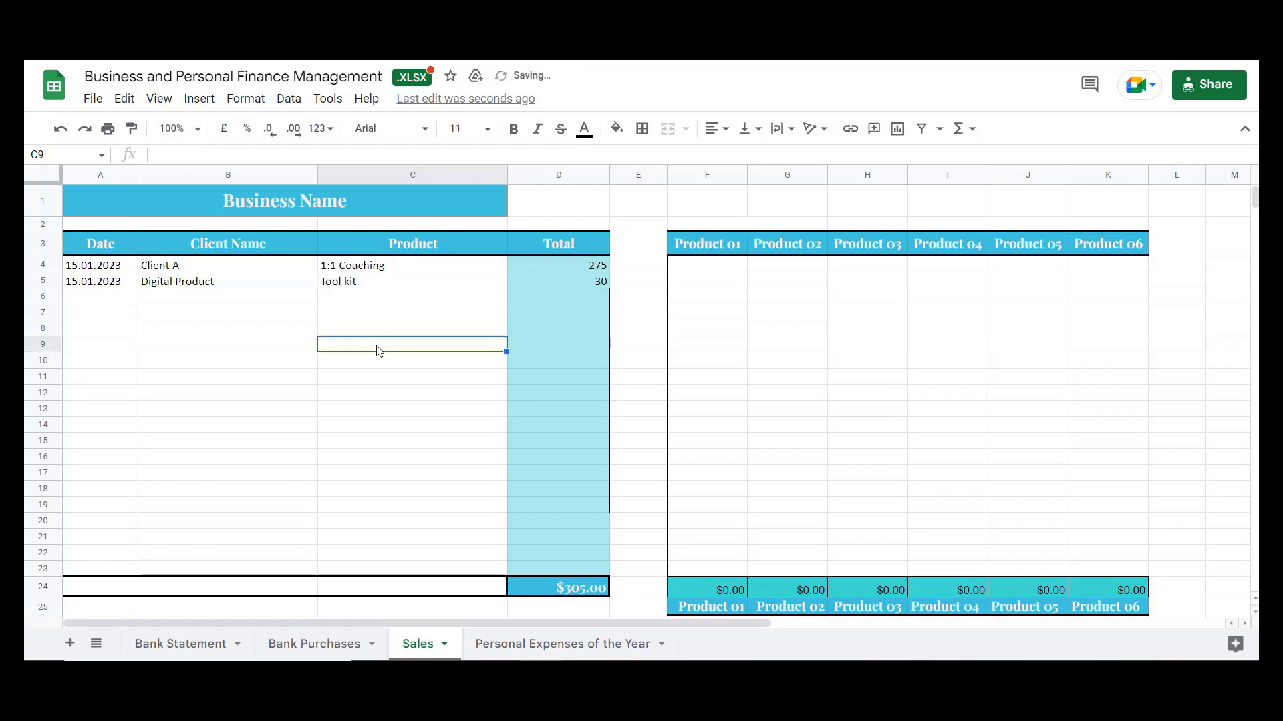
# Copy the product names from C4 and C5 into the breakdown headings F3 and G3, replacing Product 01 and Product 02.
pyautogui.tripleClick(423, 264)
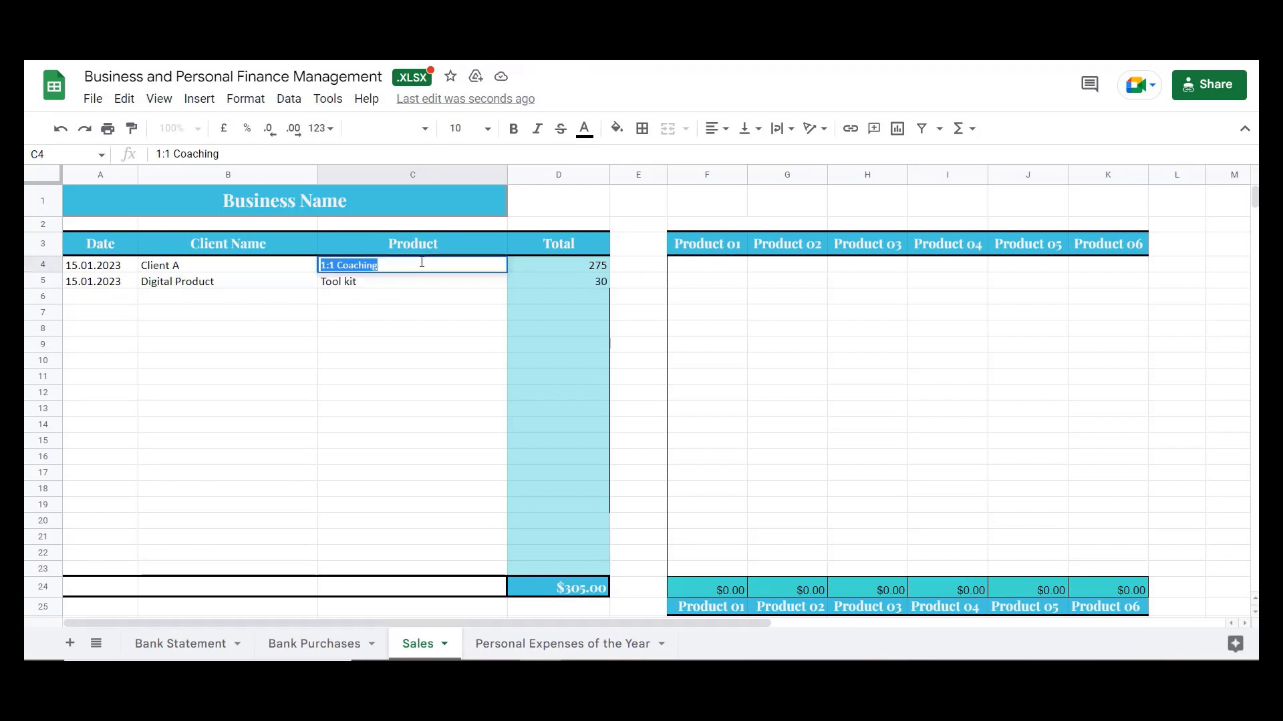
pyautogui.click(712, 253)
pyautogui.hotkey('ctrl', 'v')
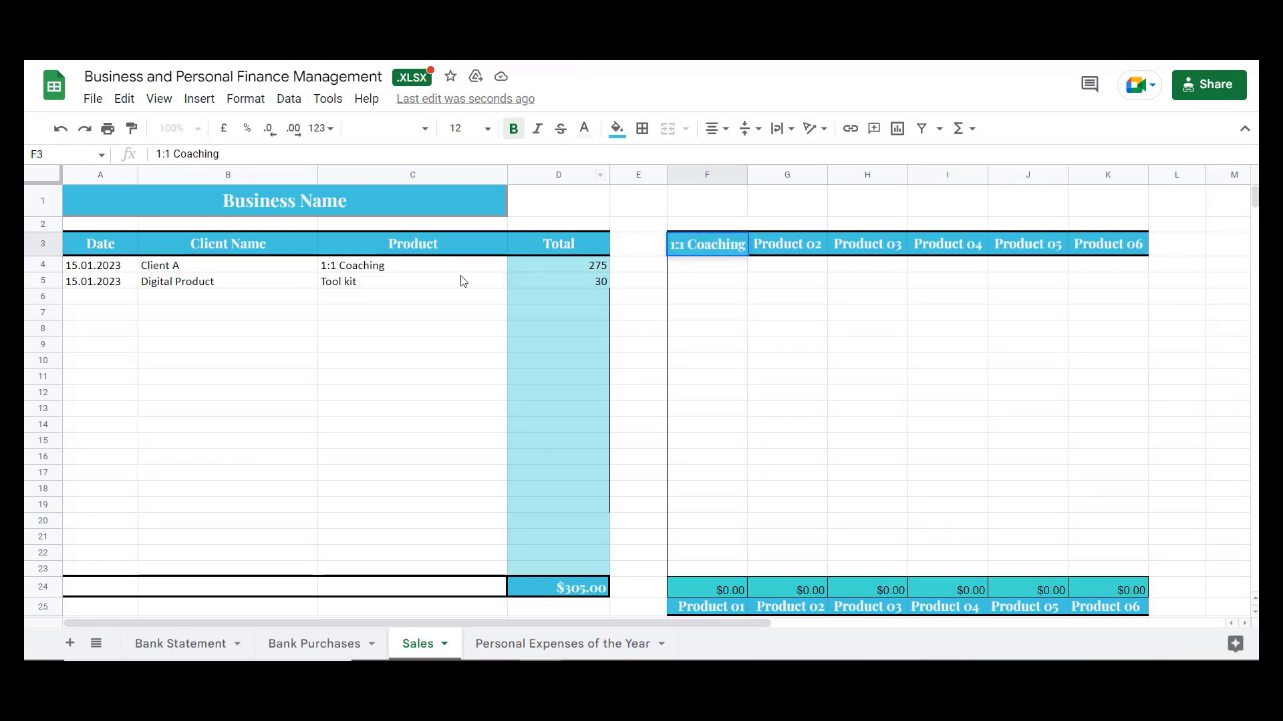
pyautogui.tripleClick(373, 280)
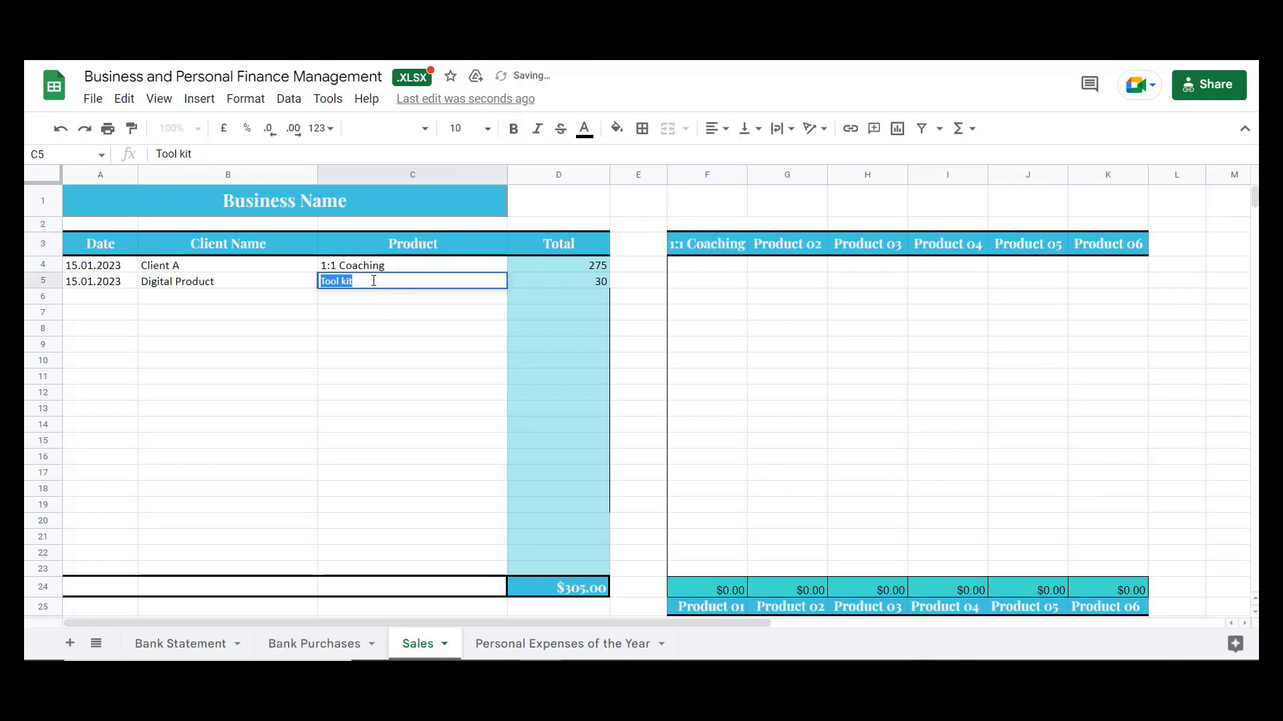
pyautogui.hotkey('ctrl', 'c')
pyautogui.click(752, 240)
pyautogui.hotkey('ctrl', 'v')
pyautogui.click(727, 299)
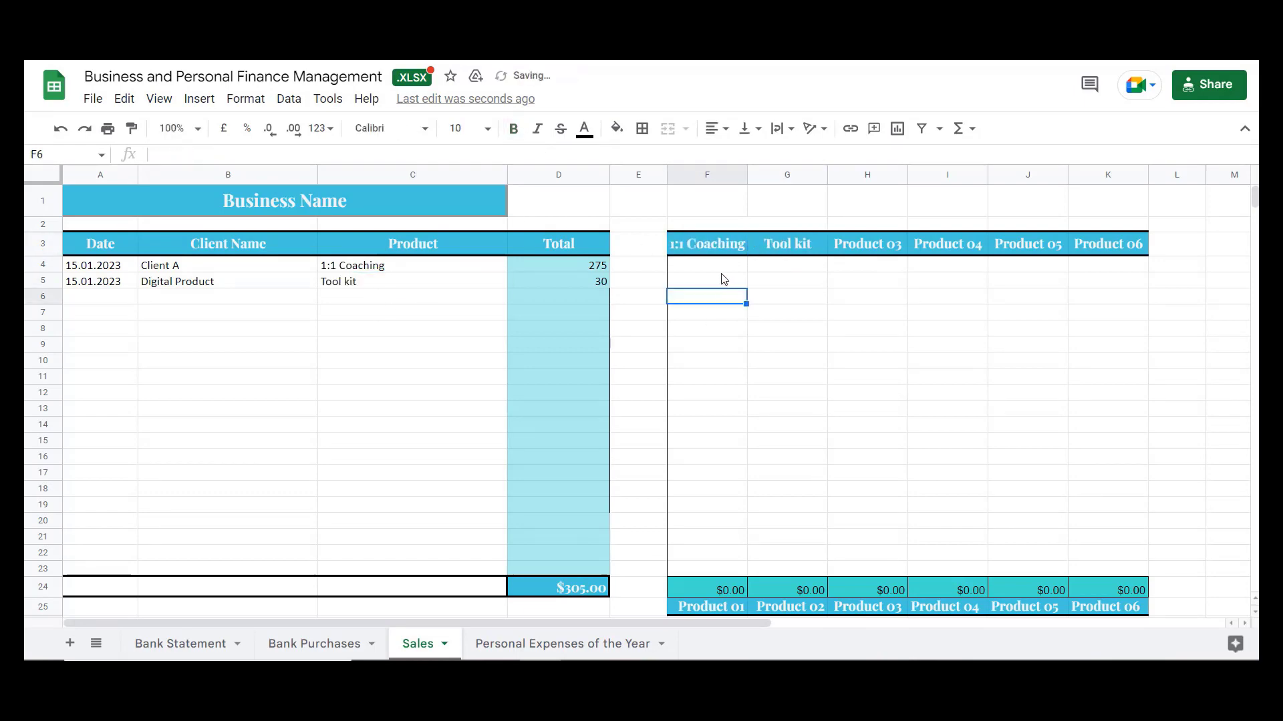
# Enter 275 under 1:1 Coaching in F4 and 30 under Tool kit in G4, and check the product totals in row 24.
pyautogui.click(709, 273)
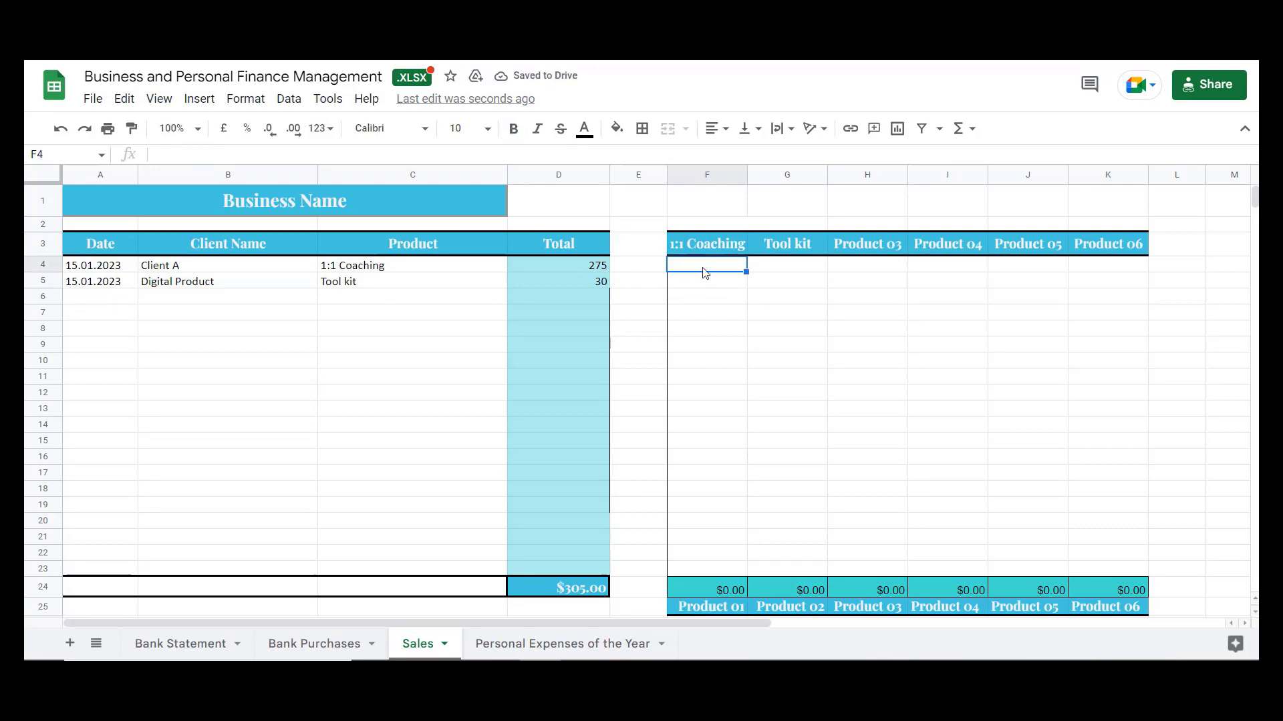
pyautogui.write('275')
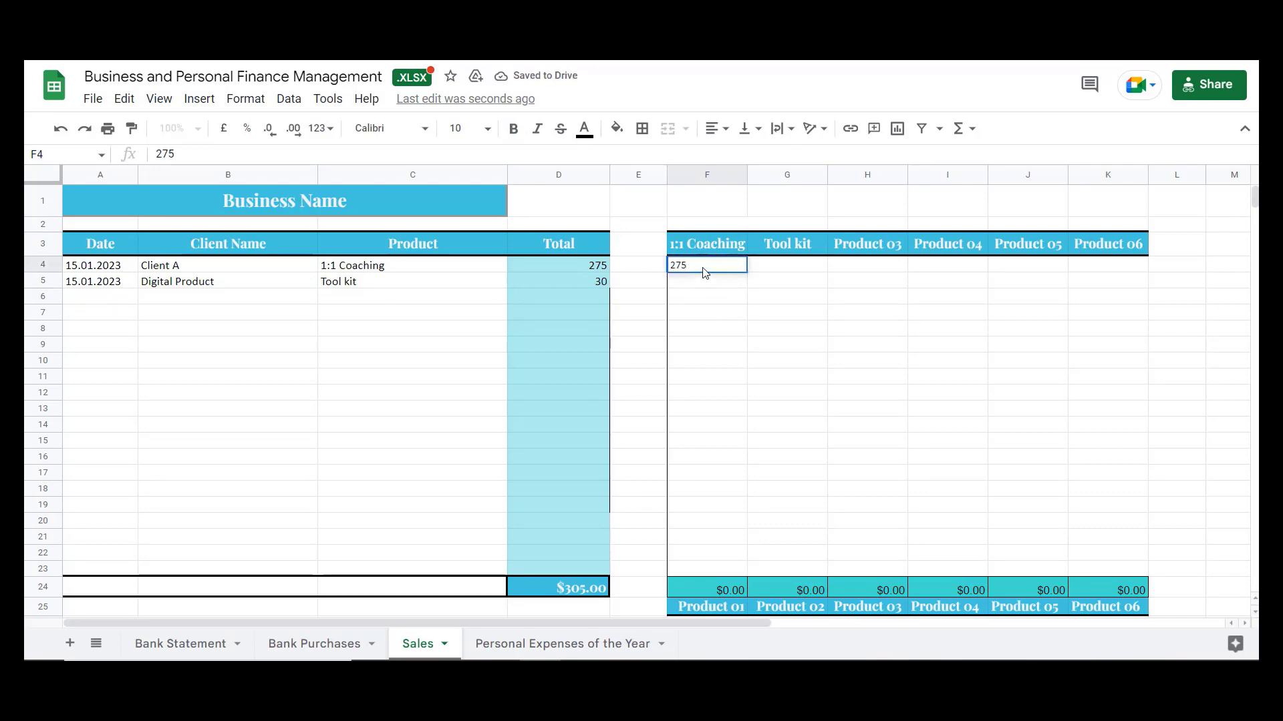
pyautogui.click(795, 267)
pyautogui.write('30')
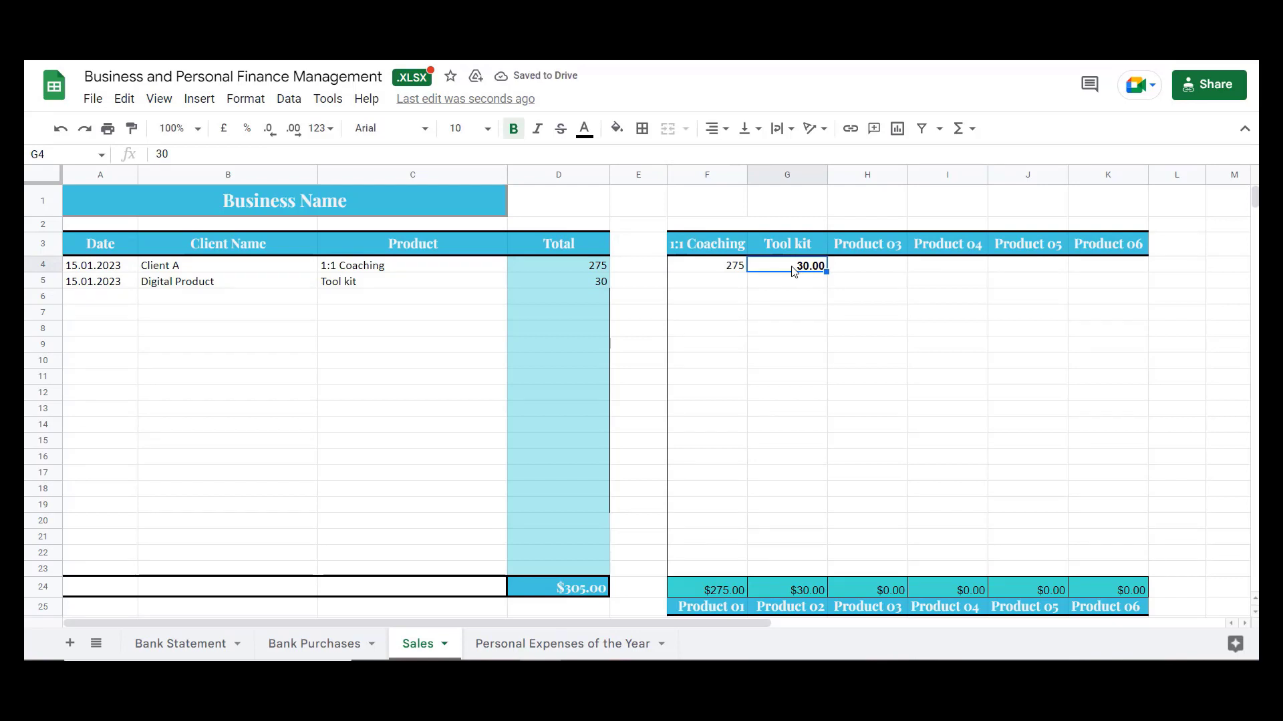
pyautogui.scroll(-2, 756, 506)
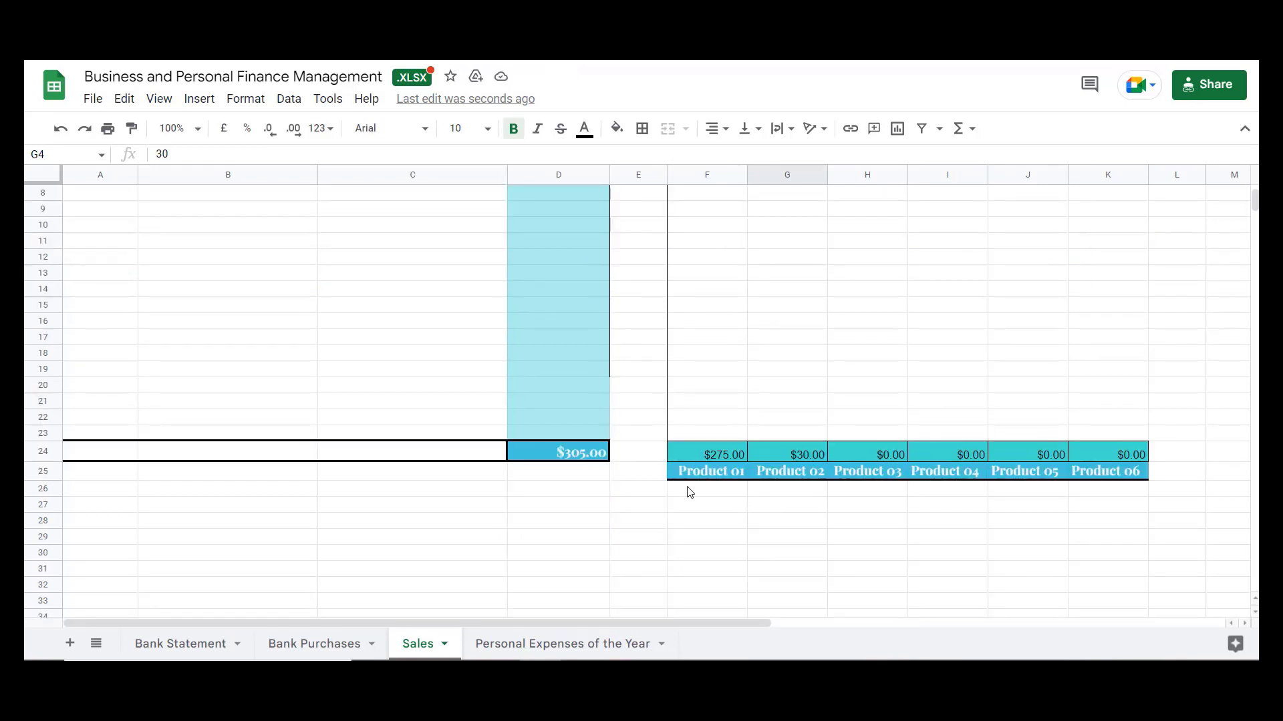
pyautogui.scroll(2, 682, 488)
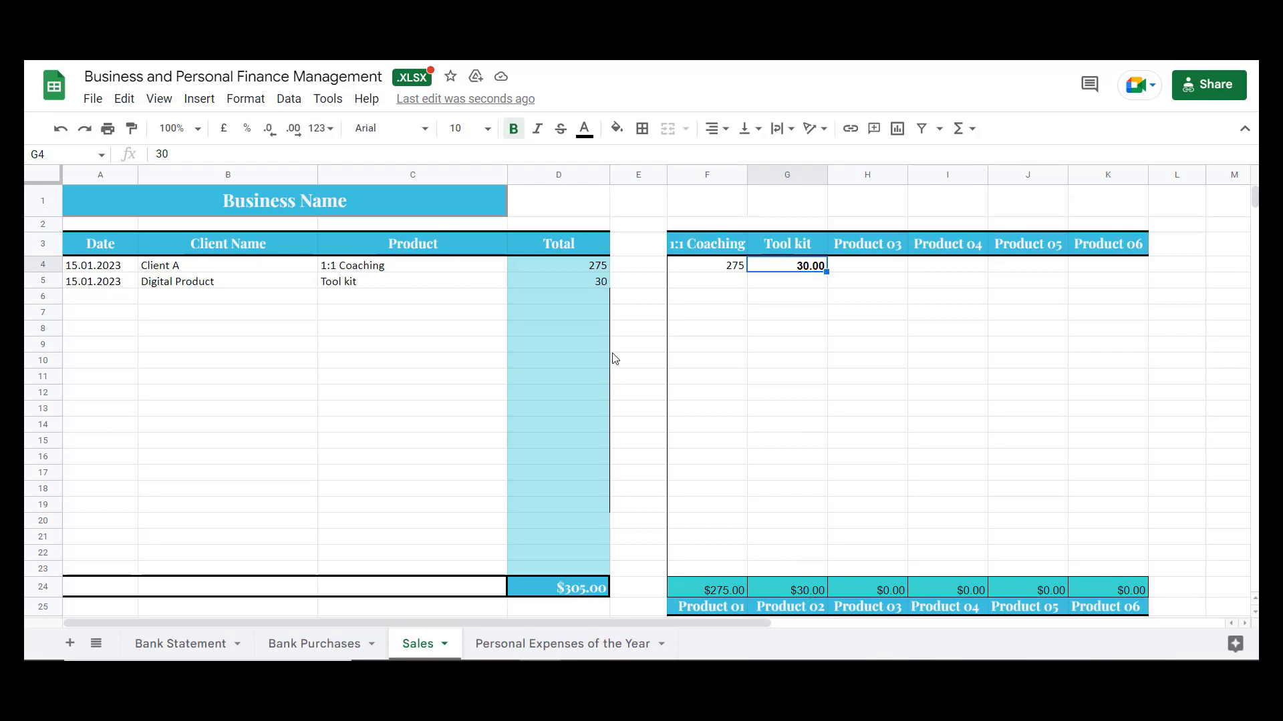
pyautogui.scroll(-1, 615, 360)
pyautogui.scroll(1, 615, 360)
# Open the Personal Expenses of the Year sheet and change its heading in A1 to 2023.
pyautogui.click(564, 646)
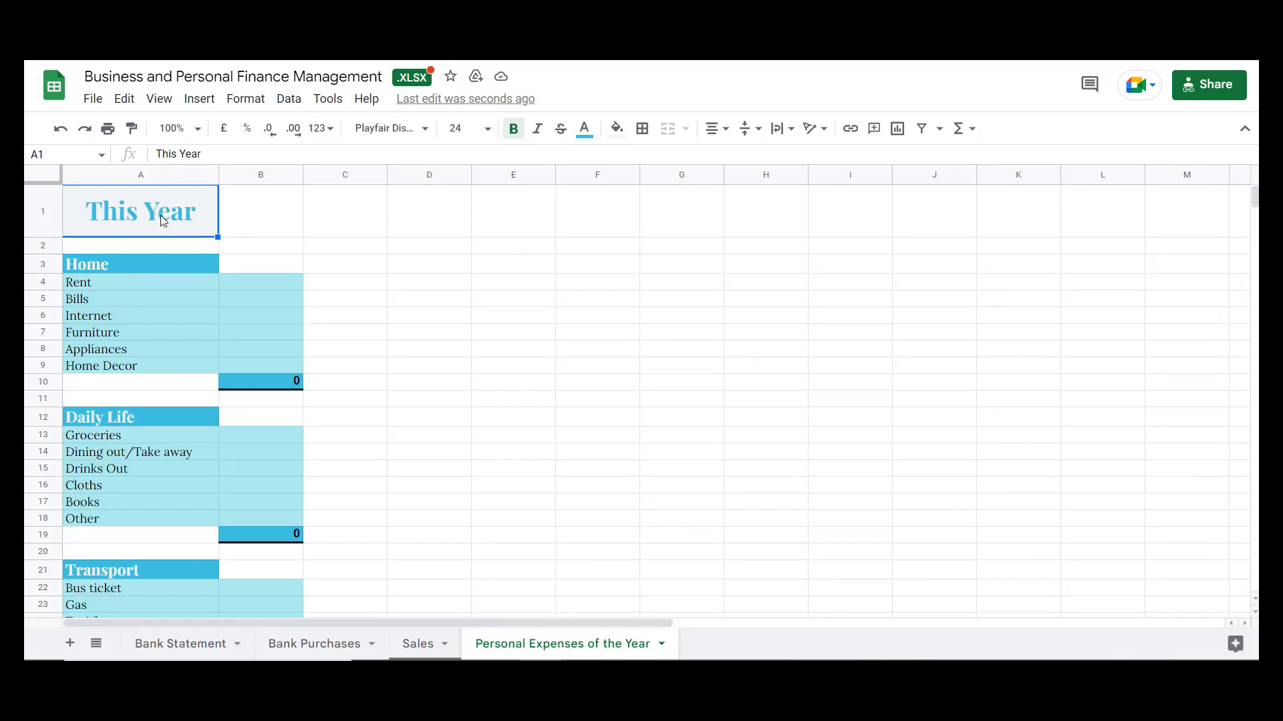
pyautogui.click(142, 219)
pyautogui.tripleClick(142, 215)
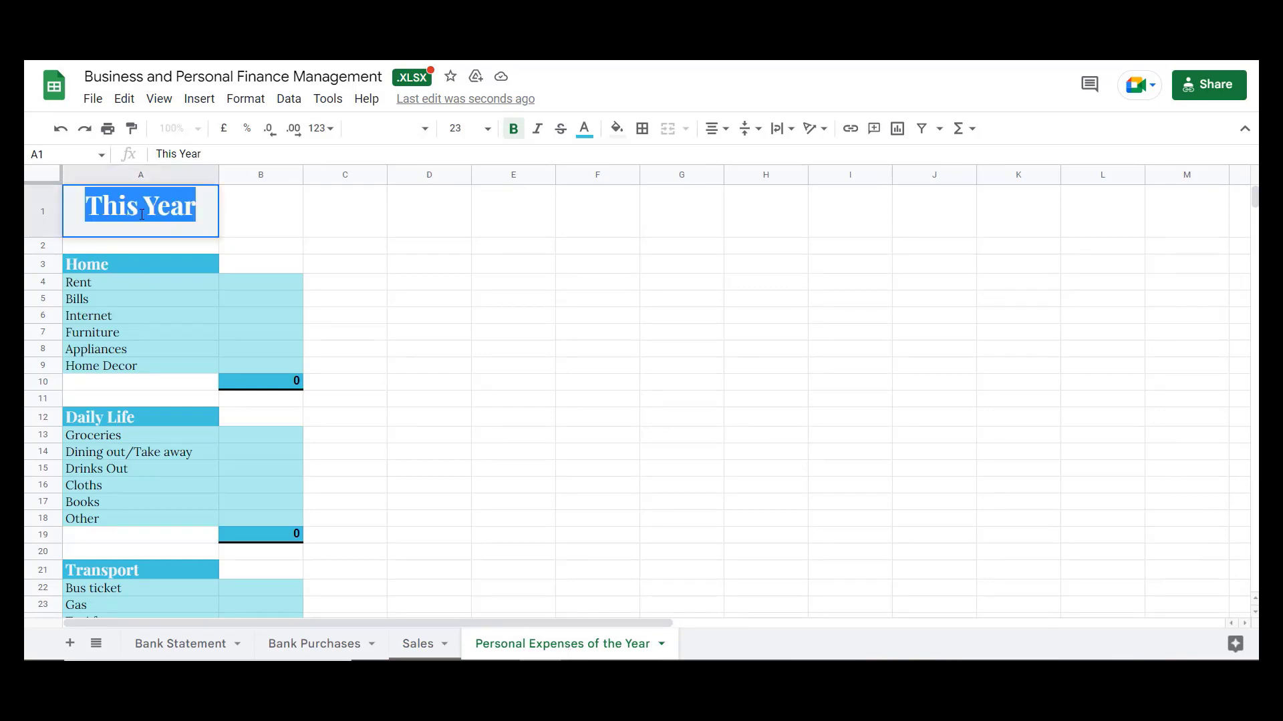
pyautogui.write('2023')
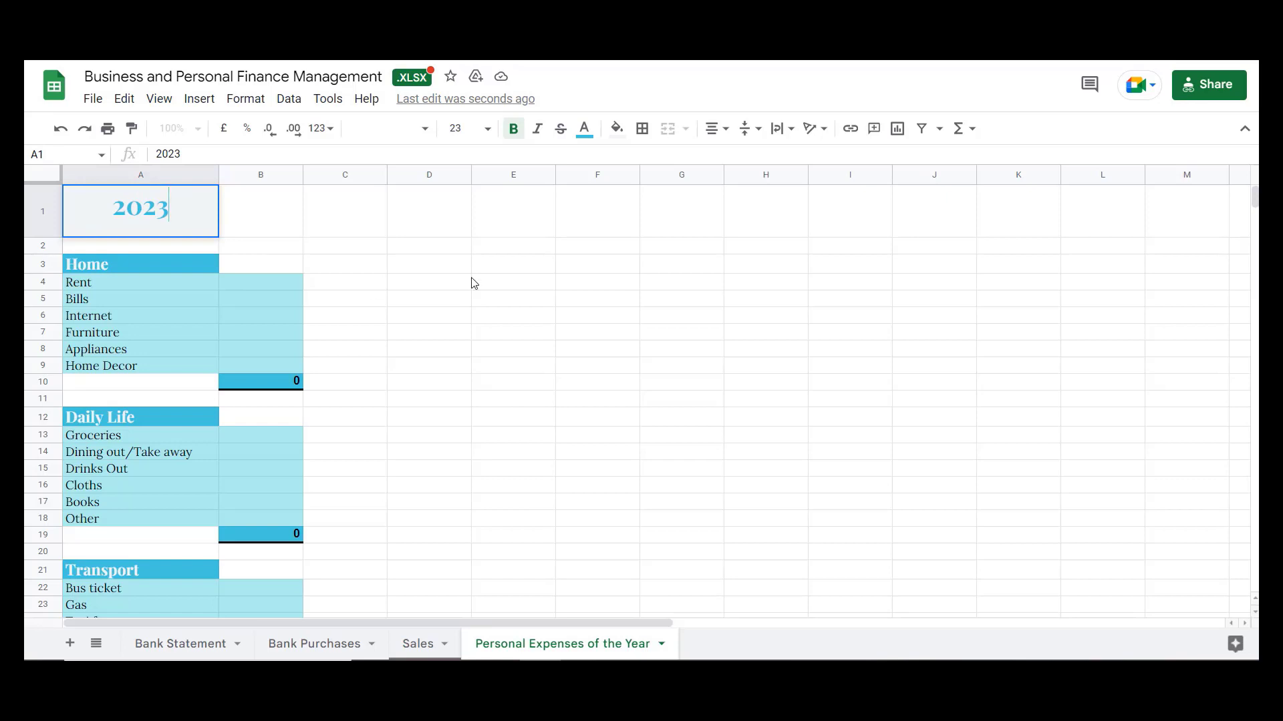
pyautogui.click(469, 283)
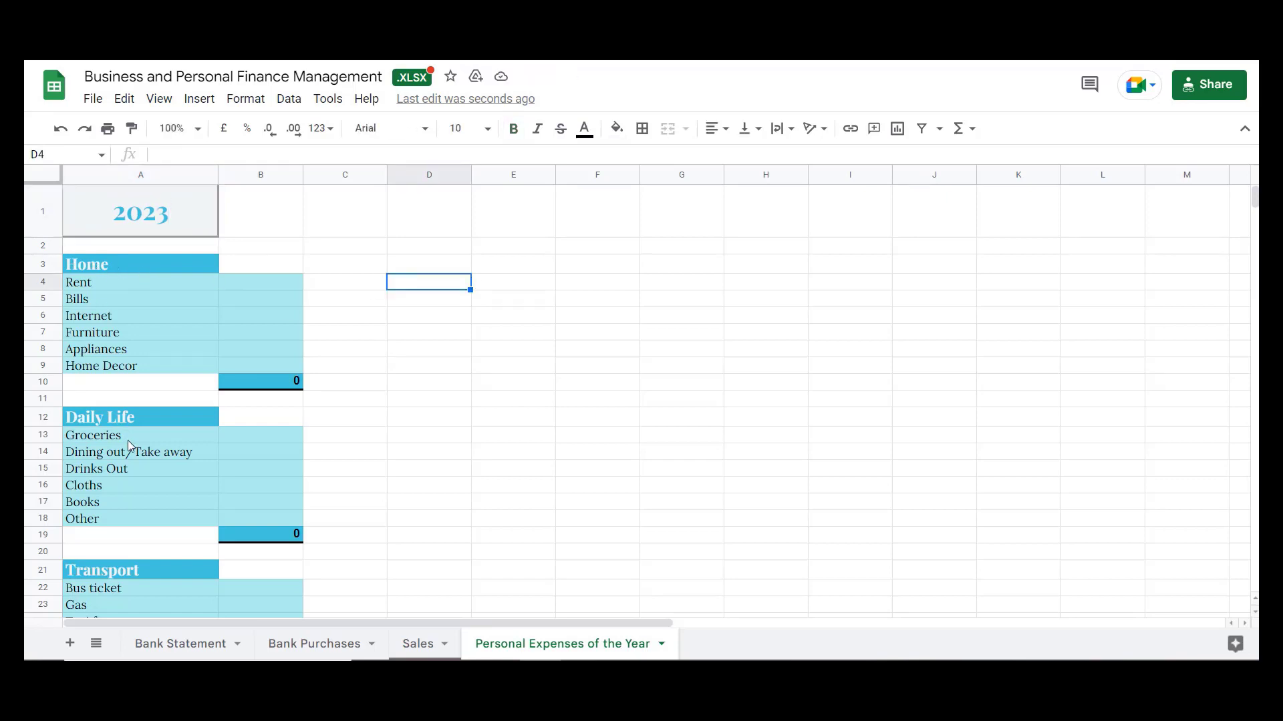
# Examine the personal expense categories from Home down through Transport, Entertainment, Health, Holidays/Trips and Savings to the overall Total.
pyautogui.scroll(-5, 127, 441)
pyautogui.scroll(-6, 129, 445)
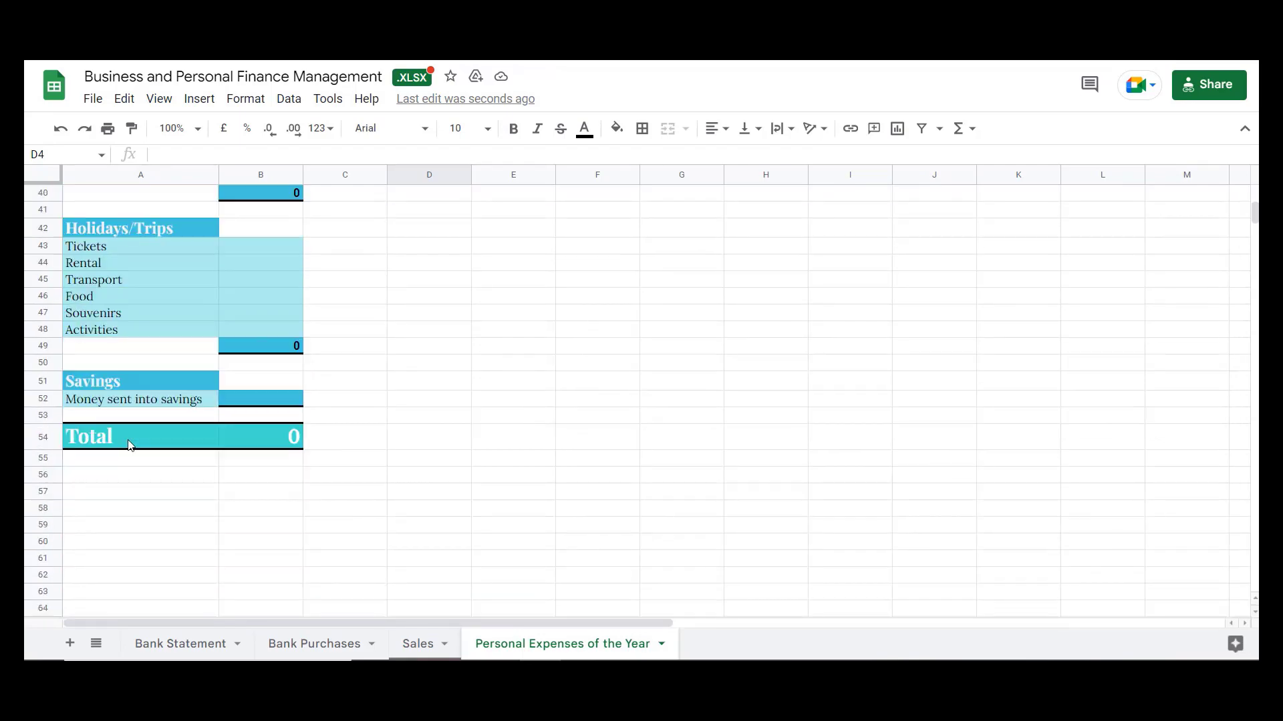
pyautogui.scroll(9, 129, 445)
pyautogui.scroll(2, 129, 445)
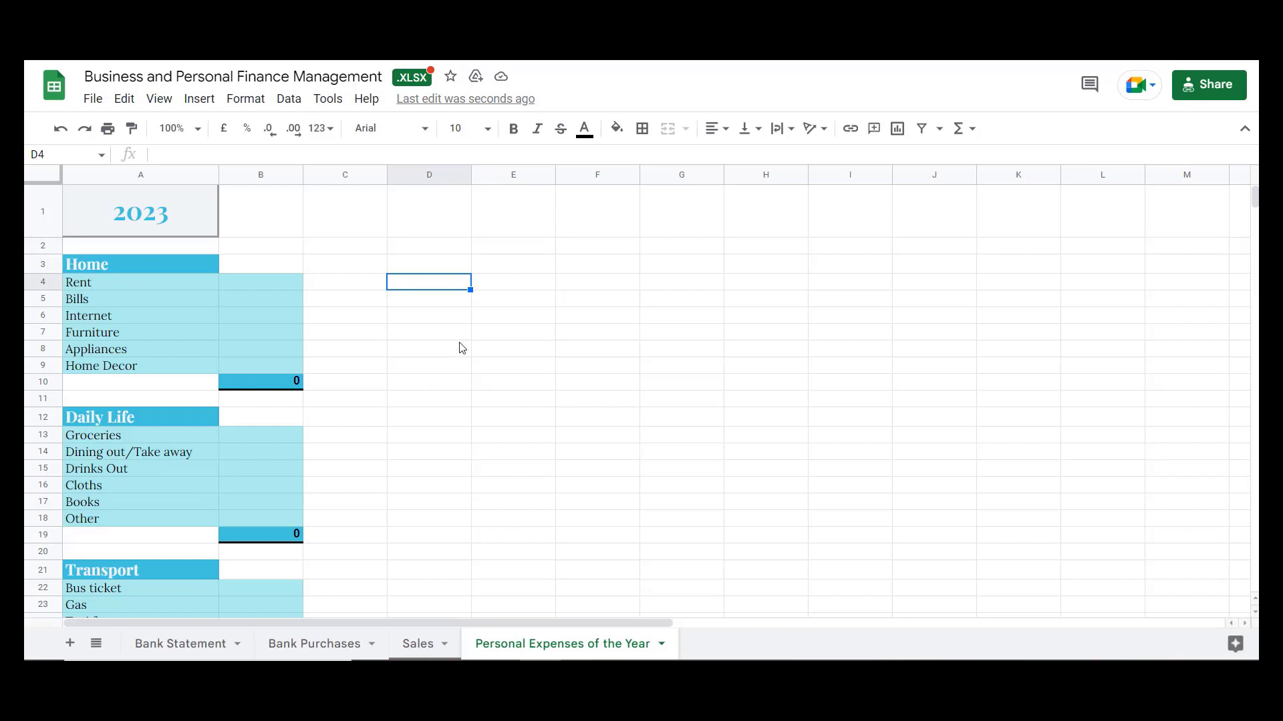
pyautogui.scroll(-4, 458, 346)
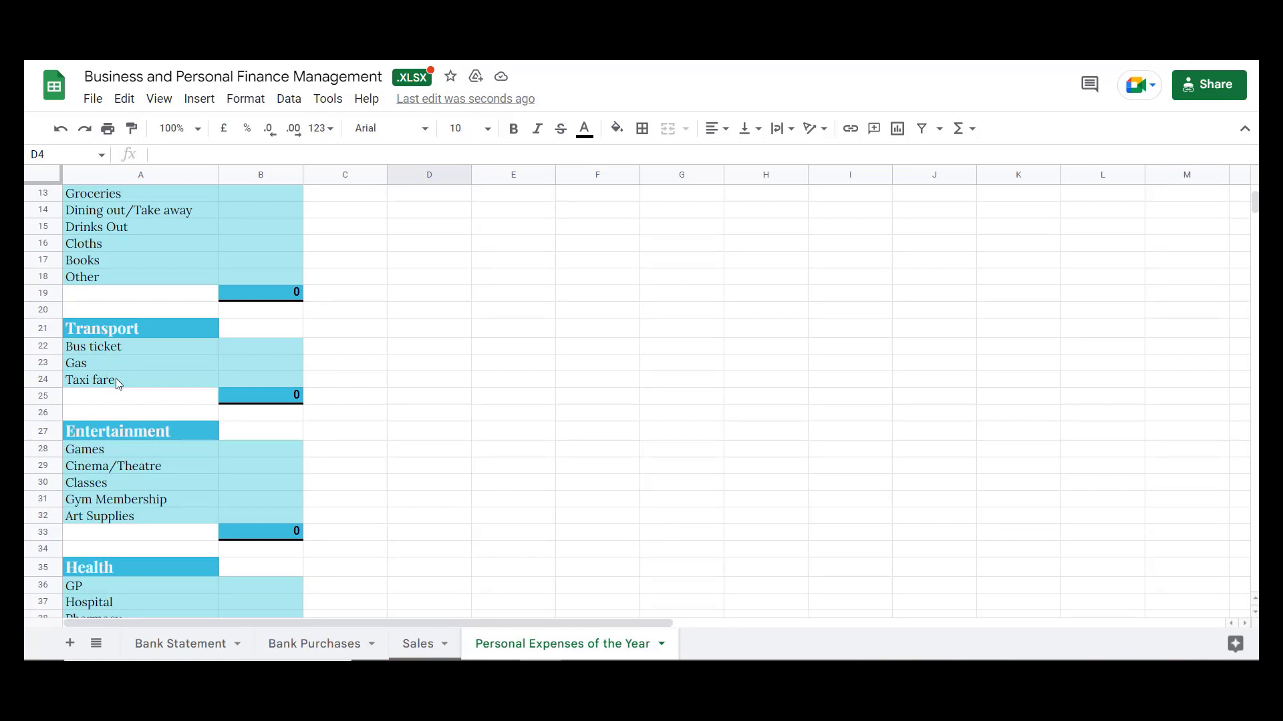
pyautogui.scroll(-3, 115, 378)
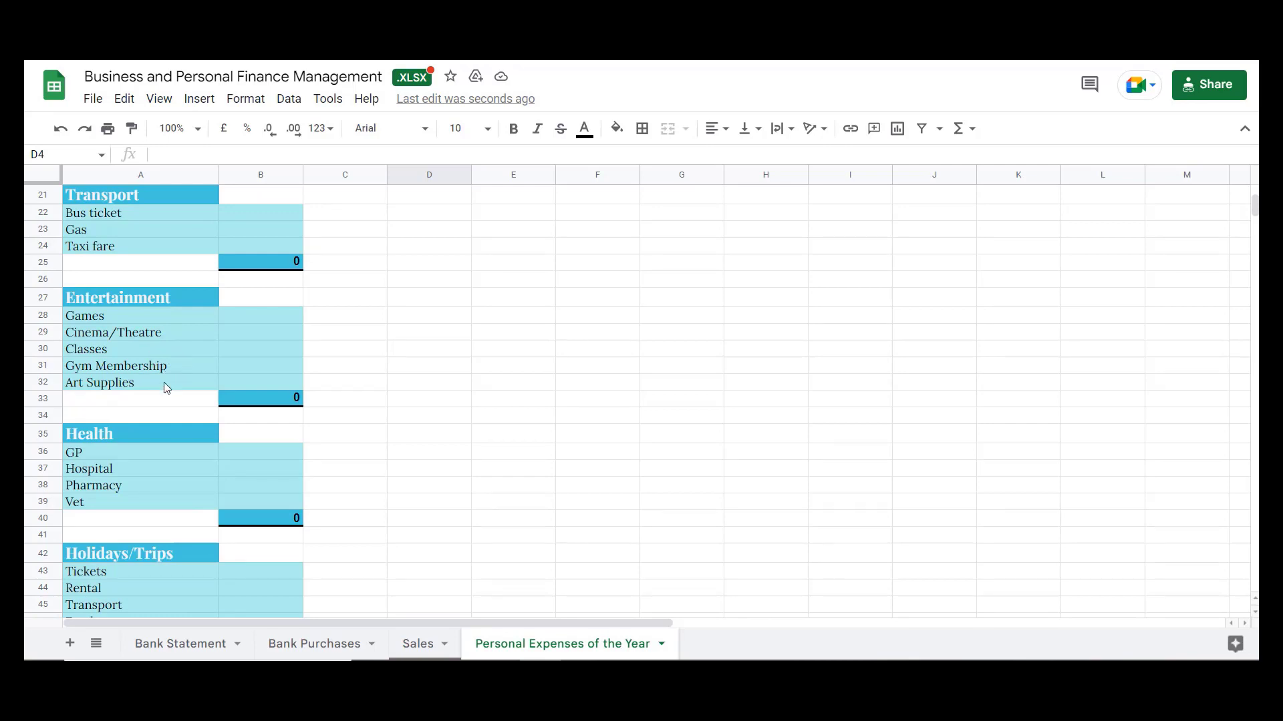
pyautogui.scroll(-2, 163, 381)
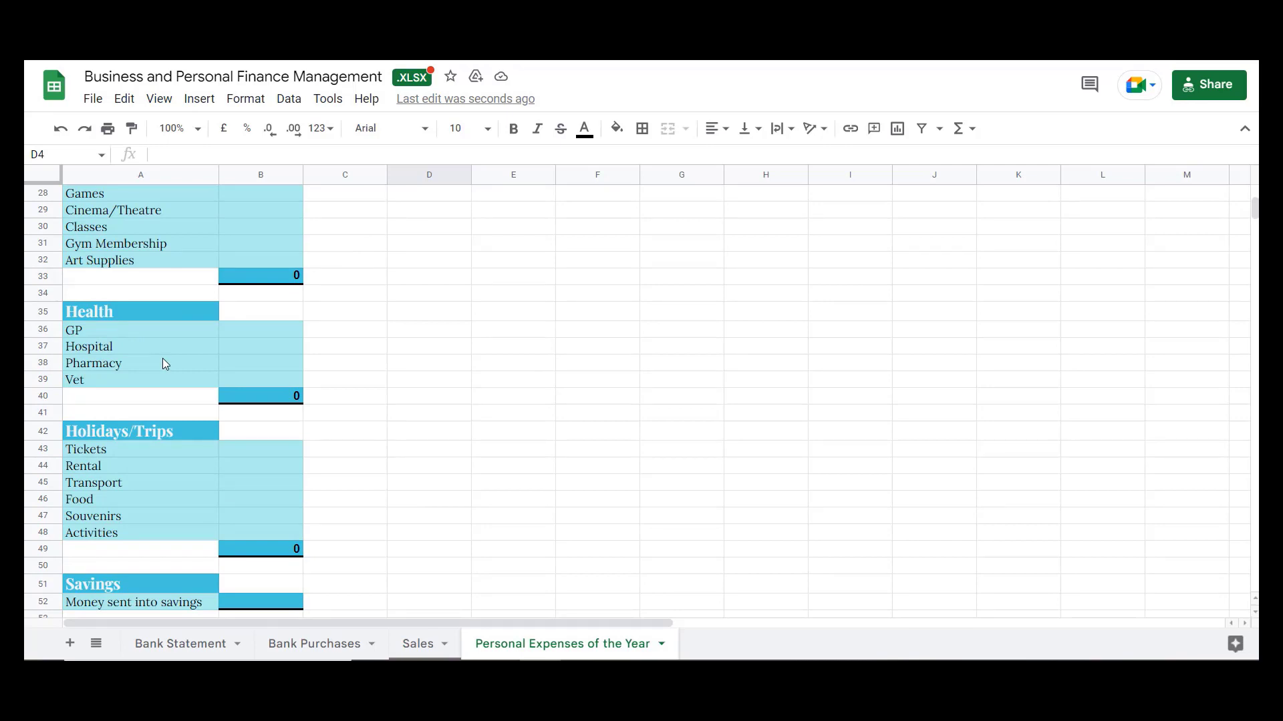
pyautogui.scroll(-3, 162, 358)
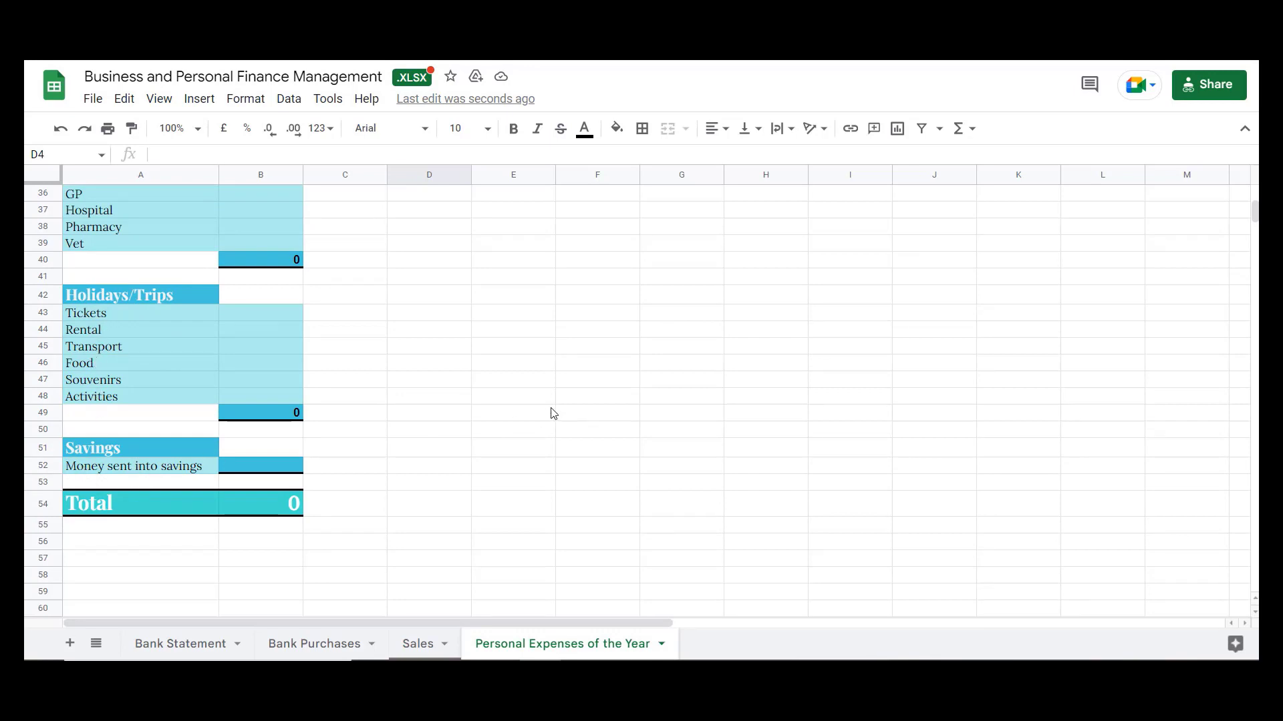
pyautogui.scroll(10, 552, 413)
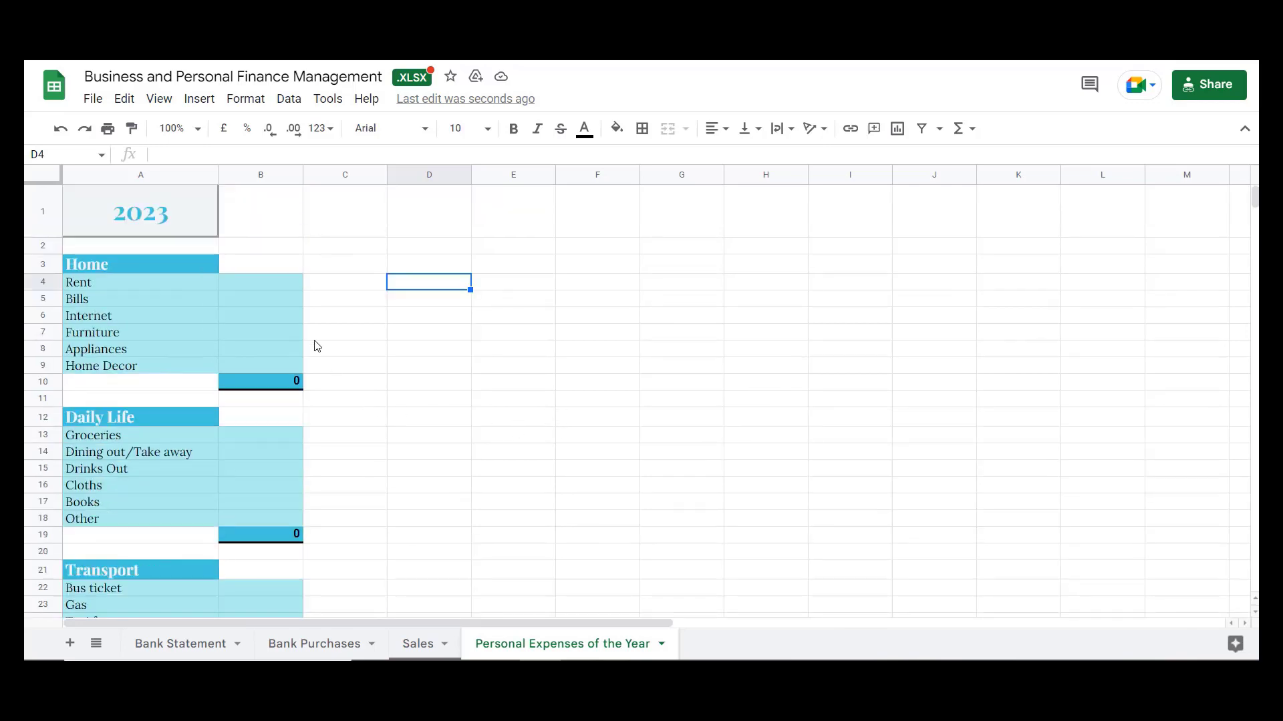
# Inspect the Home subtotal formula in B10 and the range B4:B9 that it adds up.
pyautogui.click(254, 288)
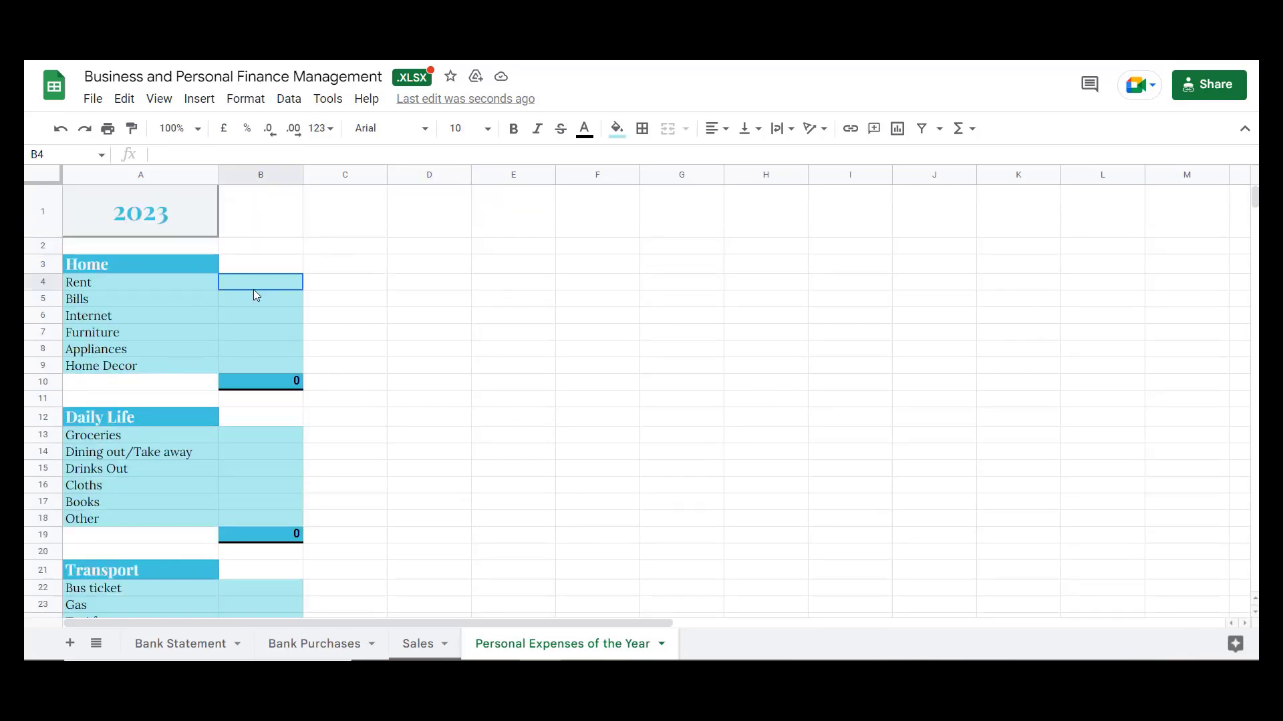
pyautogui.click(258, 386)
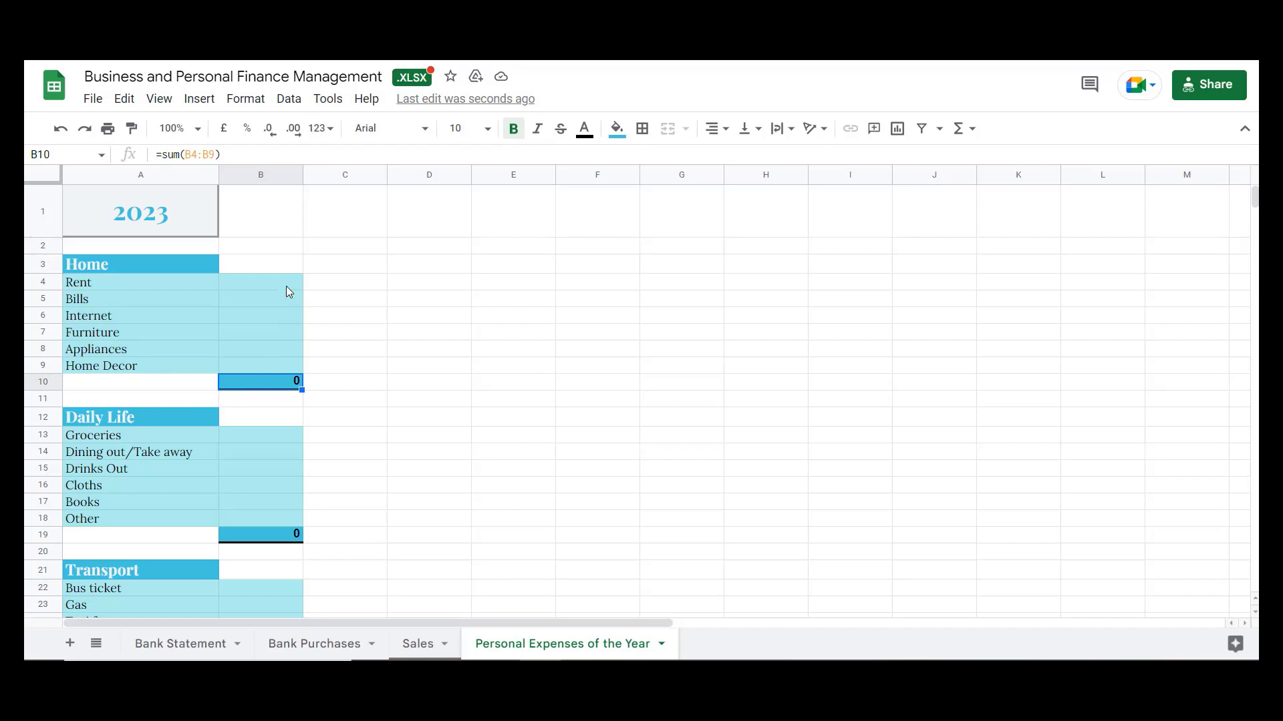
pyautogui.moveTo(276, 283); pyautogui.dragTo(281, 366)
pyautogui.click(351, 350)
# Inspect the overall Total formula in B54 together with the Health and Holidays/Trips subtotals and the Savings cell.
pyautogui.scroll(-15, 352, 352)
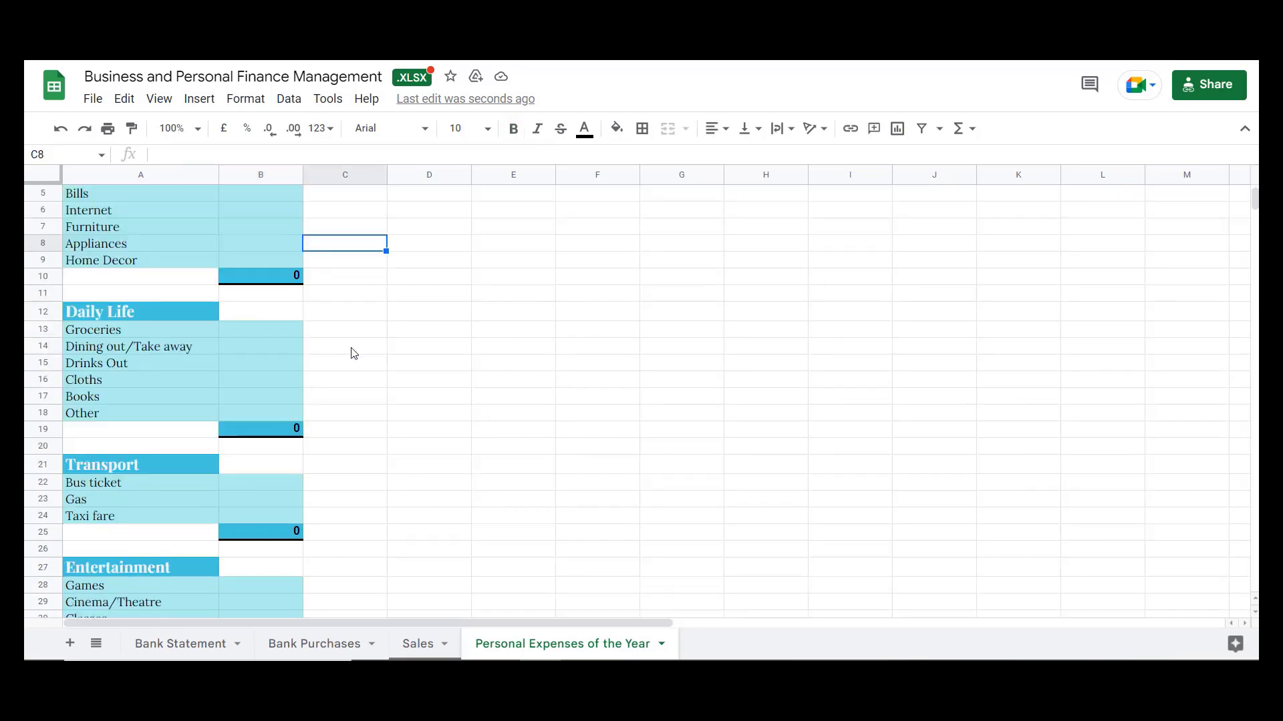
pyautogui.scroll(13, 354, 352)
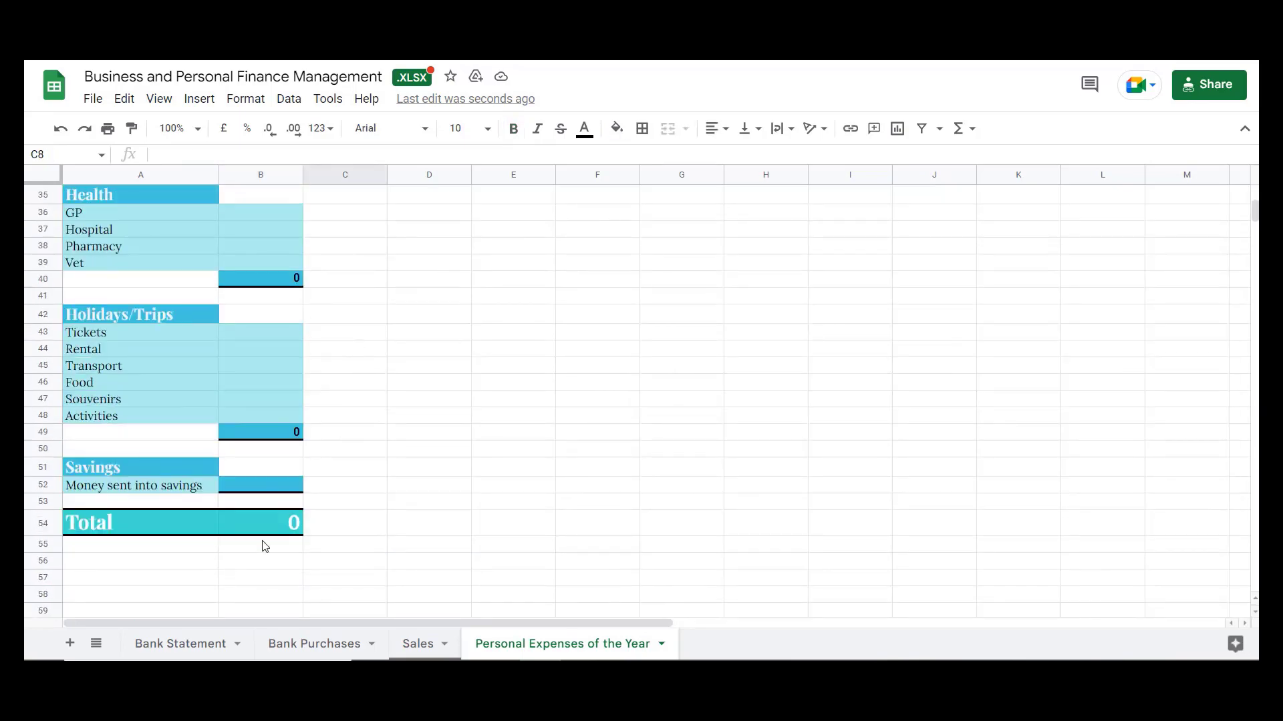
pyautogui.click(262, 523)
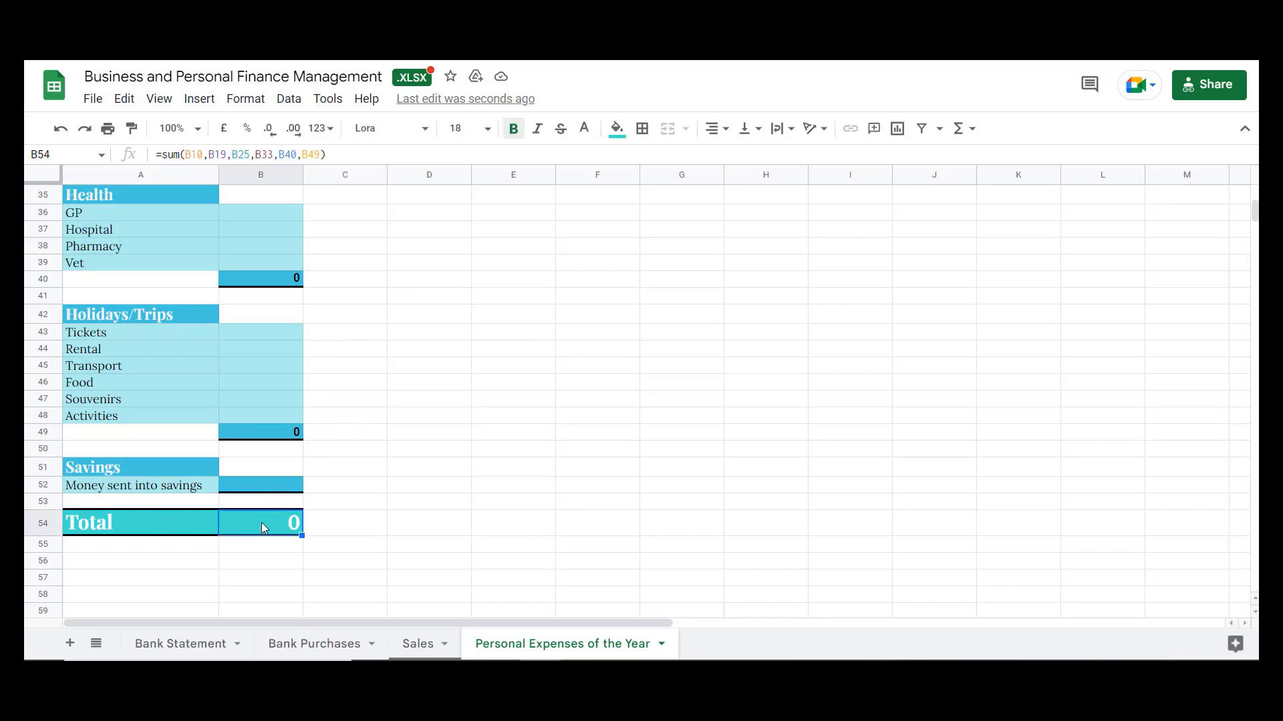
pyautogui.click(247, 422)
pyautogui.click(283, 280)
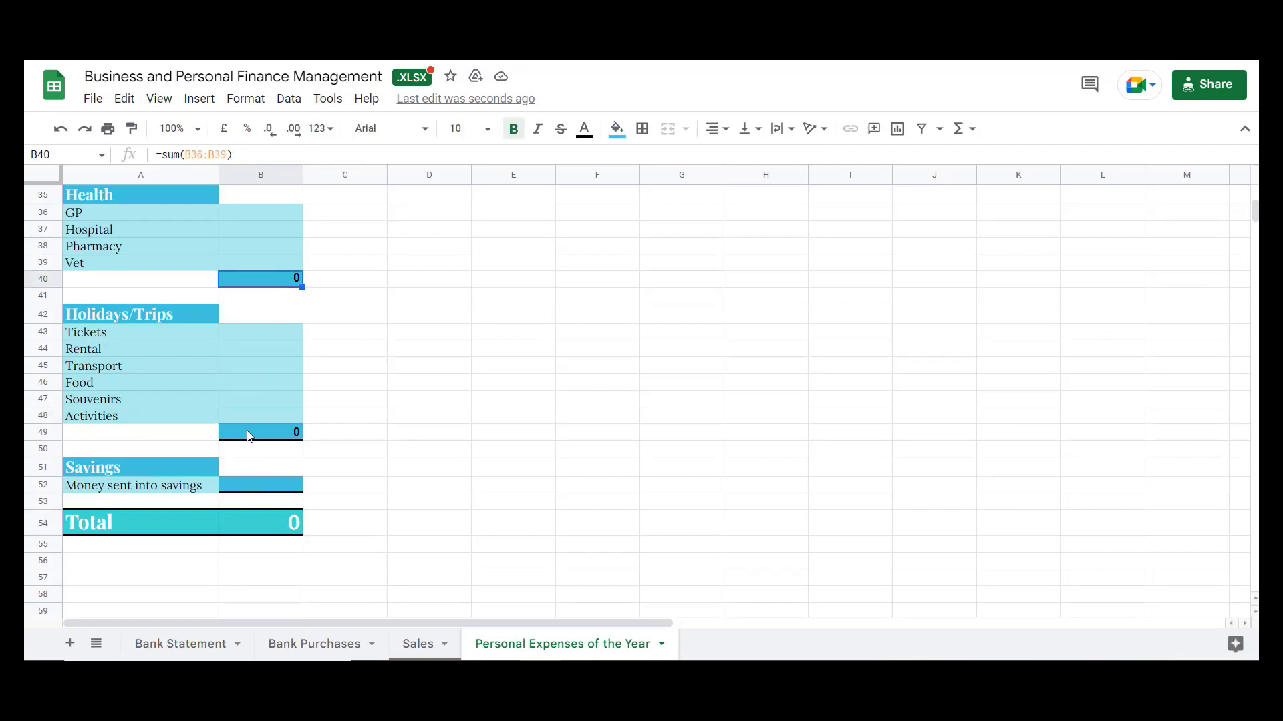
pyautogui.click(247, 434)
pyautogui.click(248, 486)
pyautogui.click(258, 526)
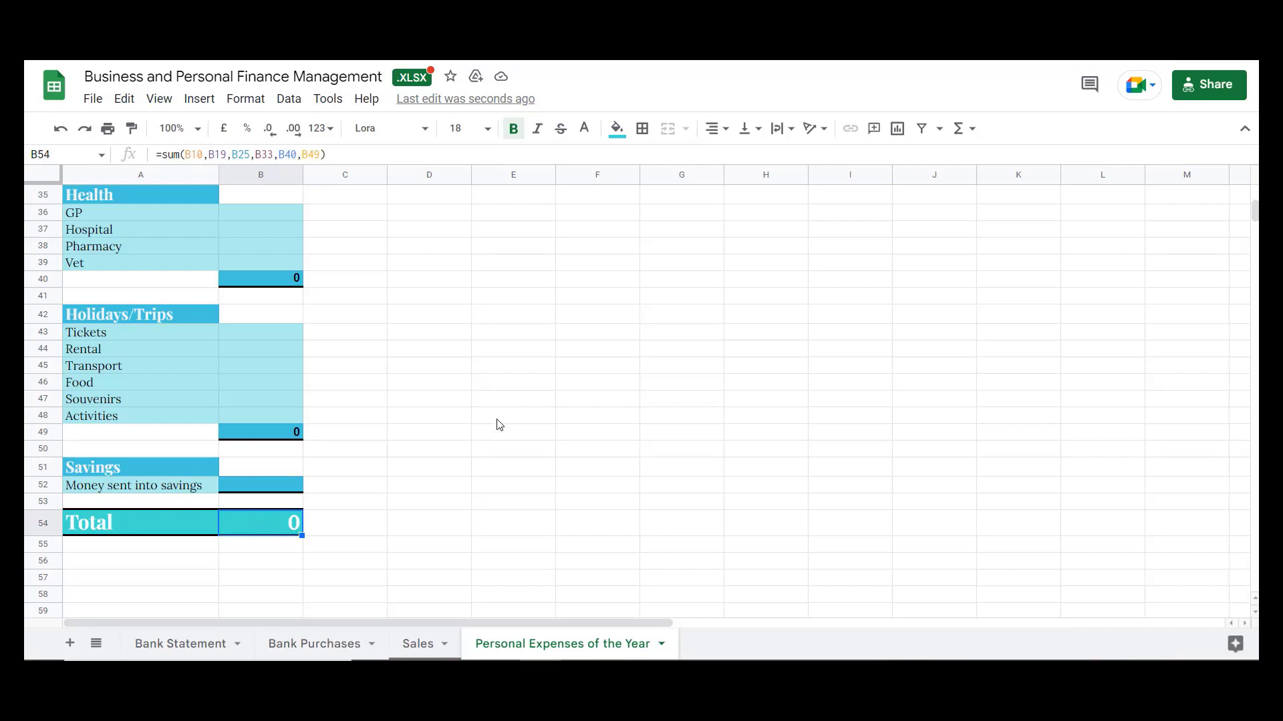
# Duplicate the Personal Expenses of the Year sheet and rename the copy January.
pyautogui.scroll(3, 500, 425)
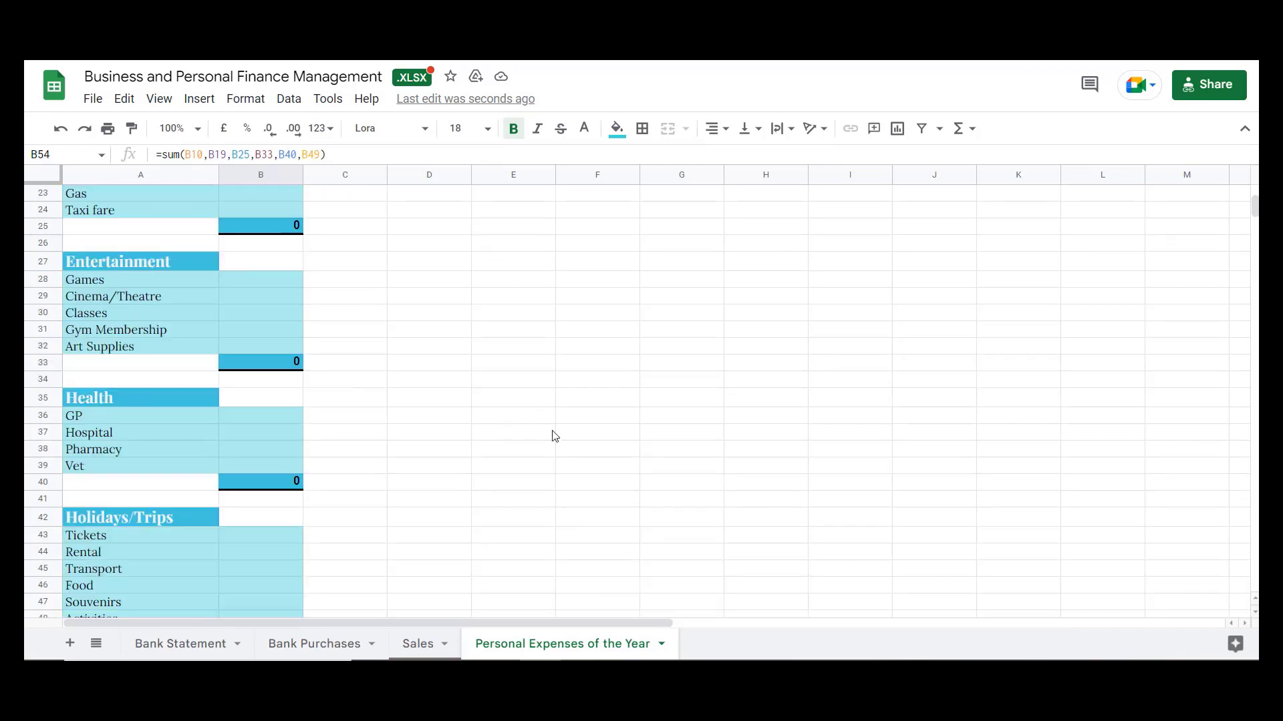
pyautogui.click(661, 646)
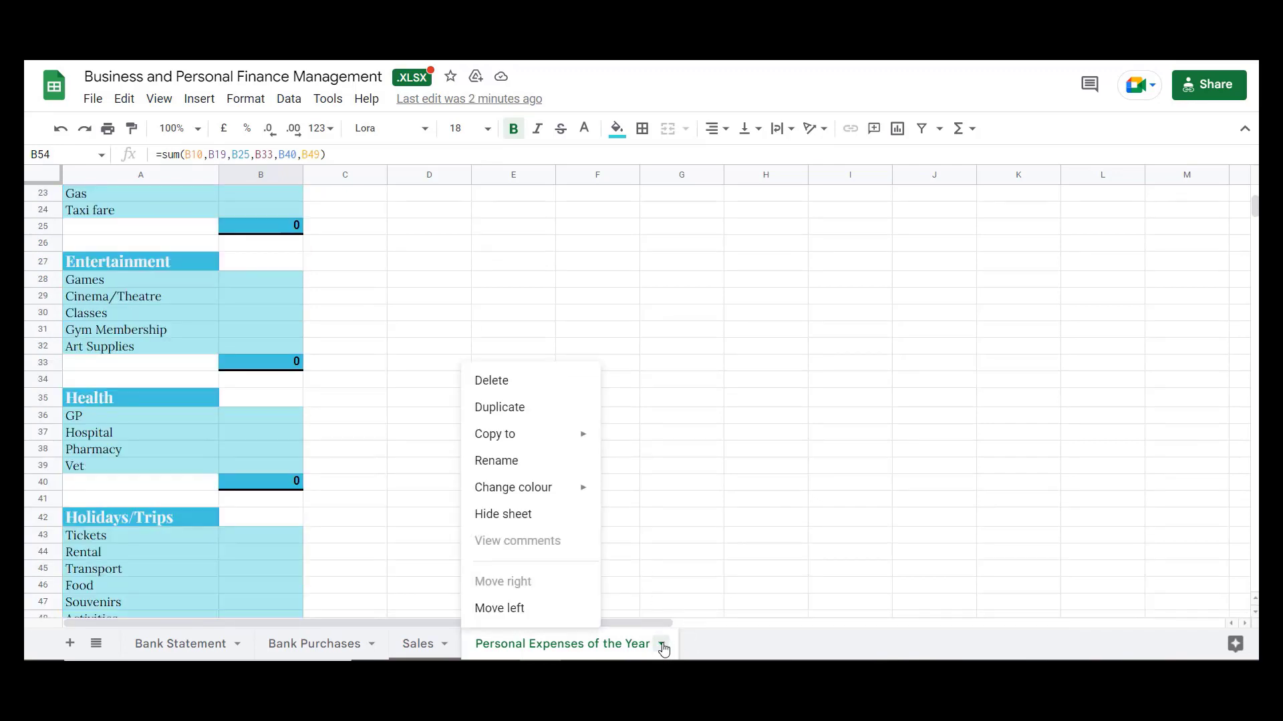
pyautogui.click(525, 408)
pyautogui.click(905, 645)
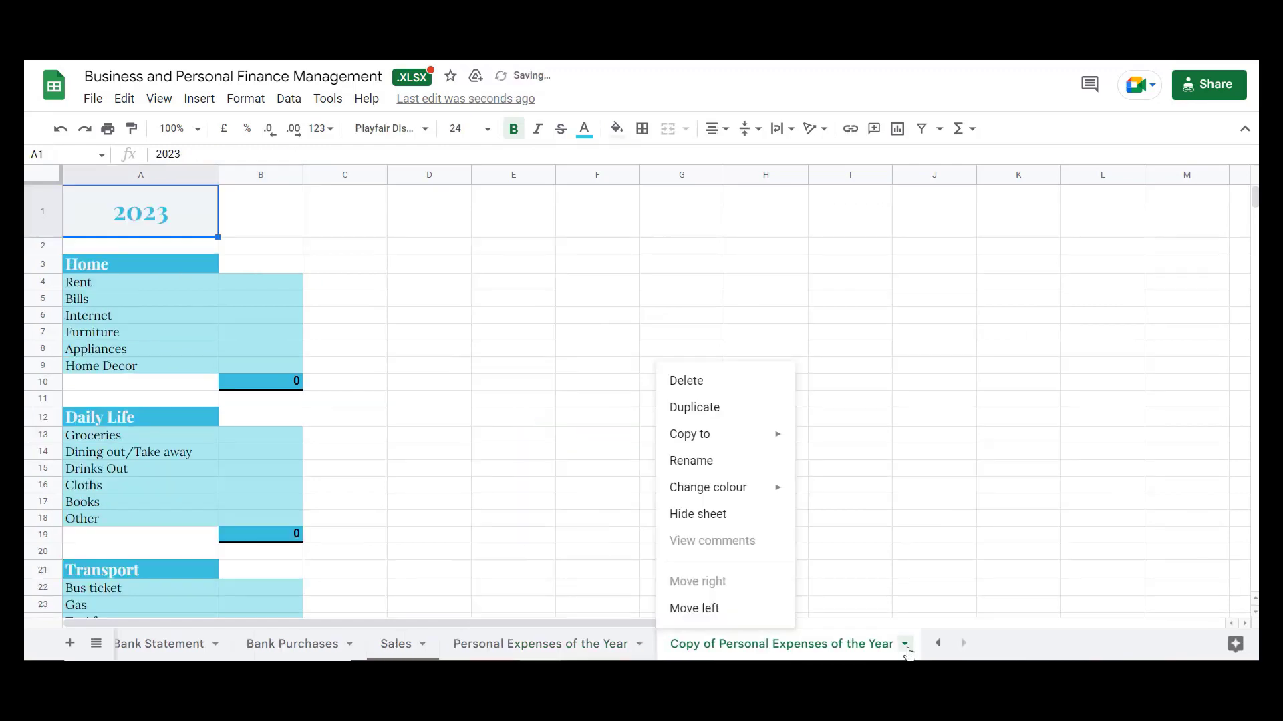
pyautogui.click(702, 460)
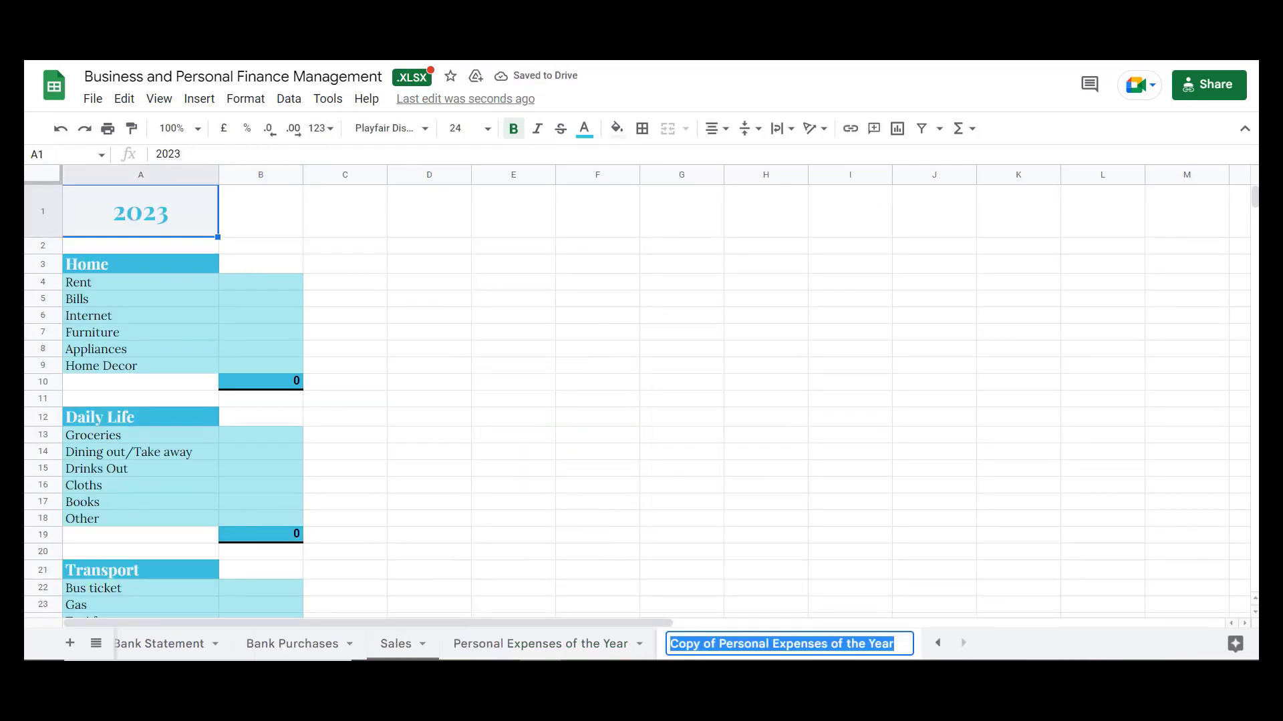
pyautogui.write('January')
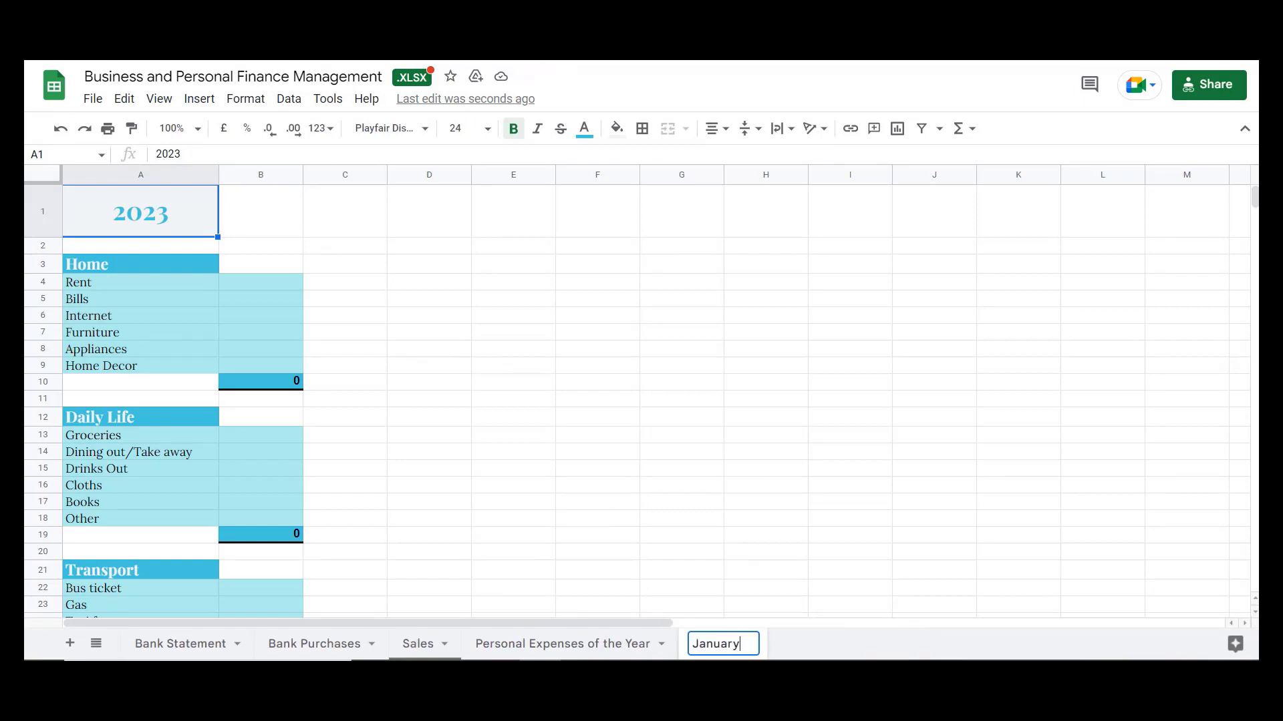
pyautogui.press('Return')
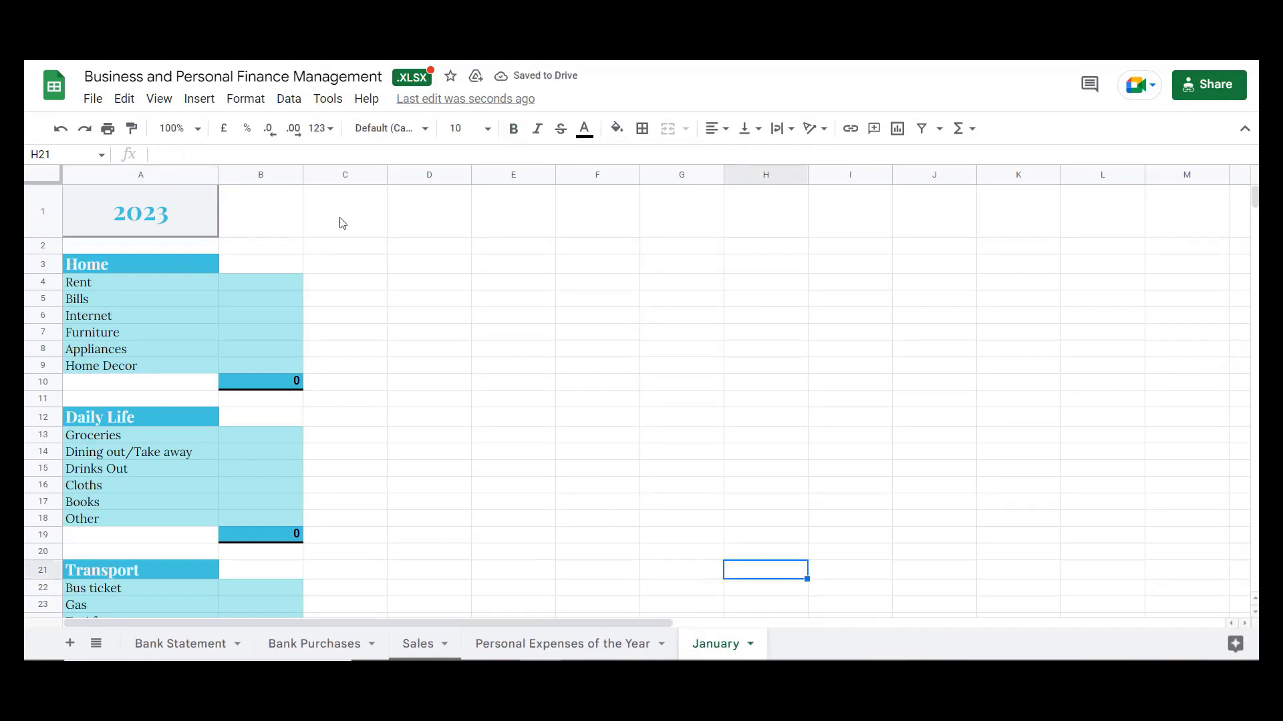
# Enter January's Home expenses: 800 for Rent, 250 for Bills and 50 for Internet.
pyautogui.click(251, 290)
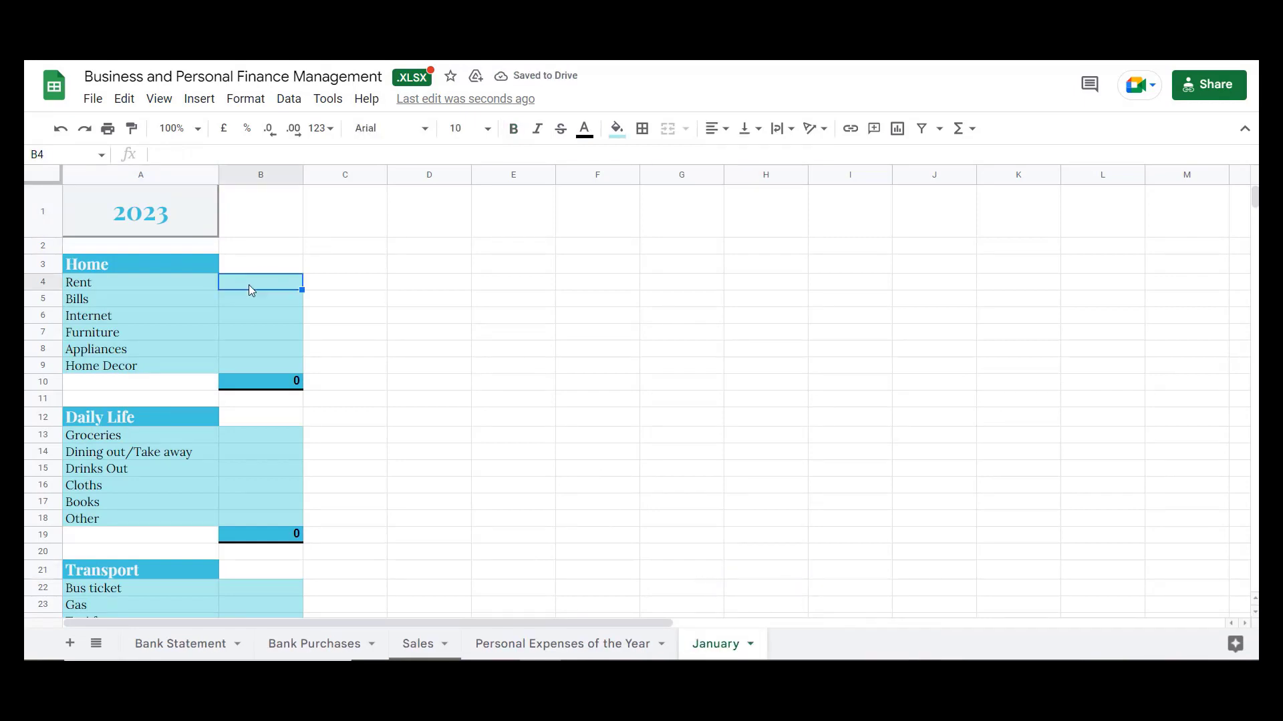
pyautogui.write('800')
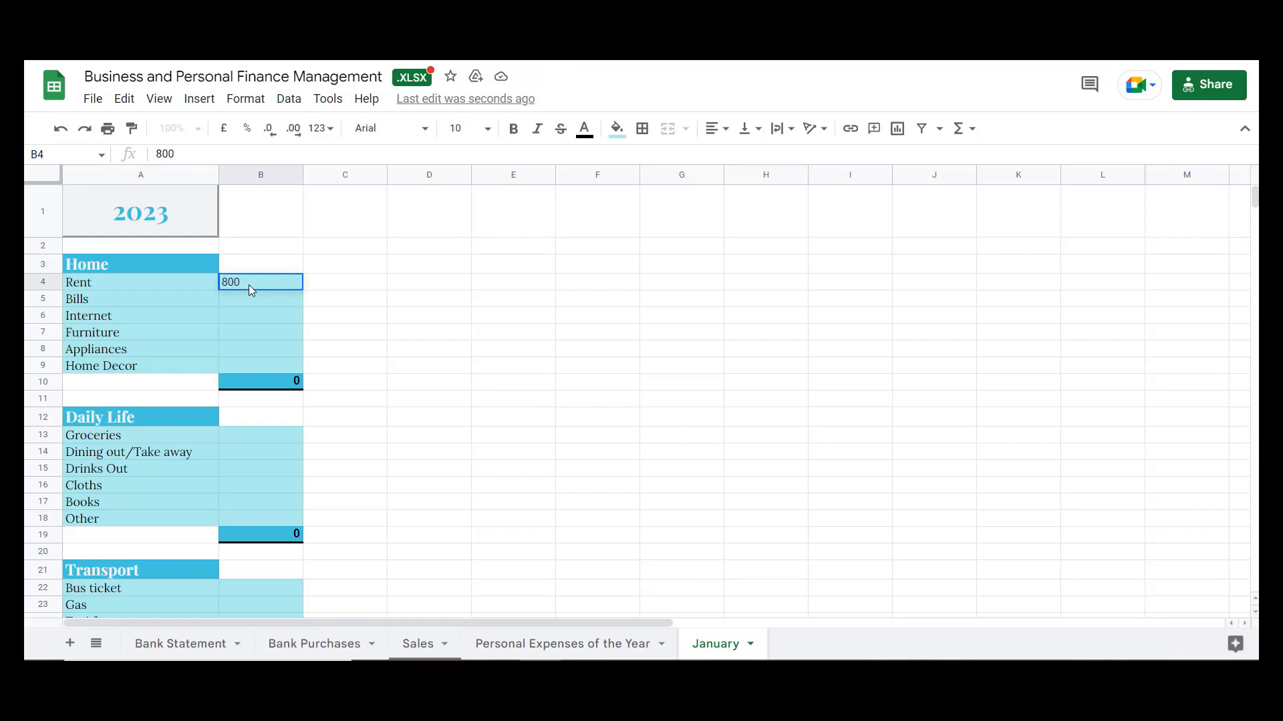
pyautogui.press('Return')
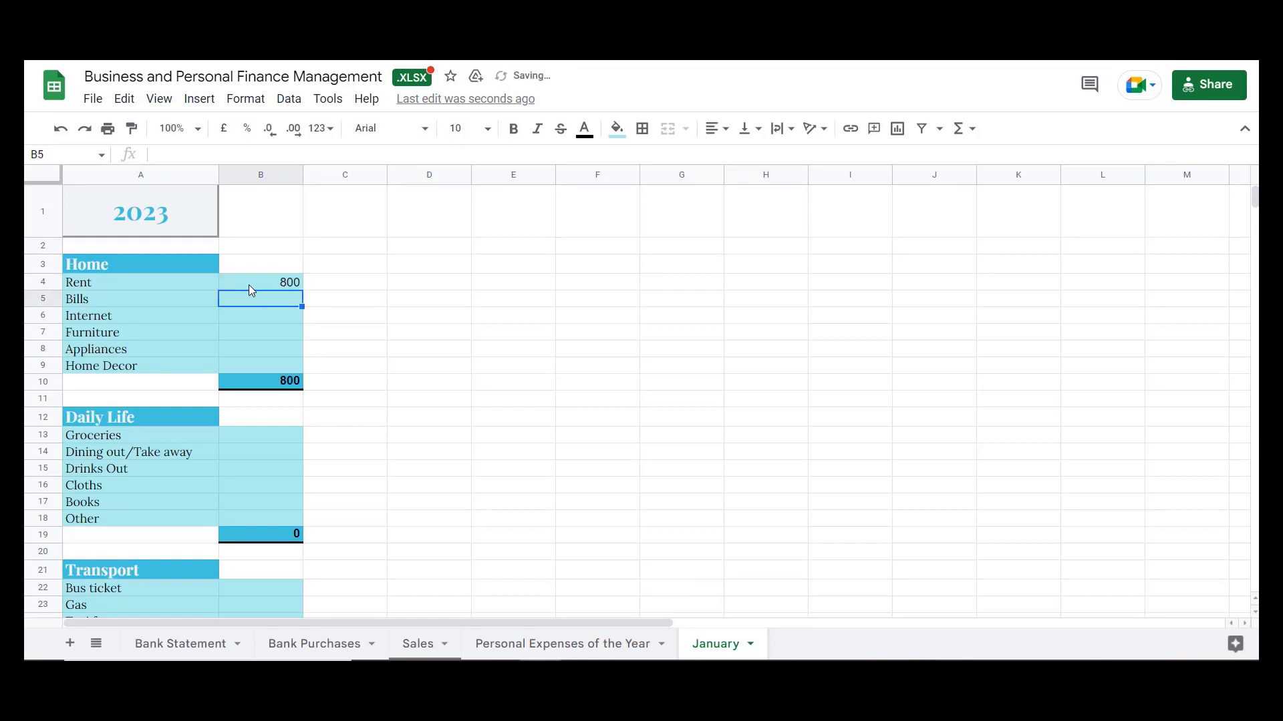
pyautogui.write('250')
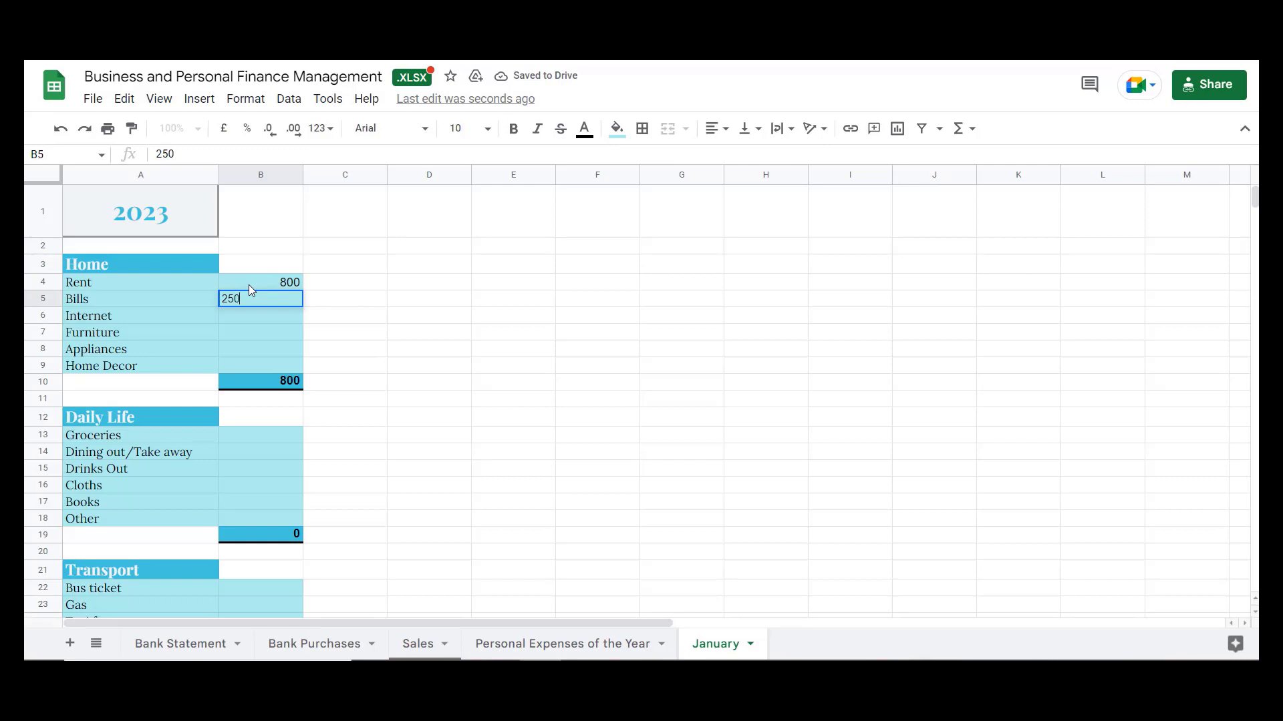
pyautogui.press('Return')
pyautogui.write('50')
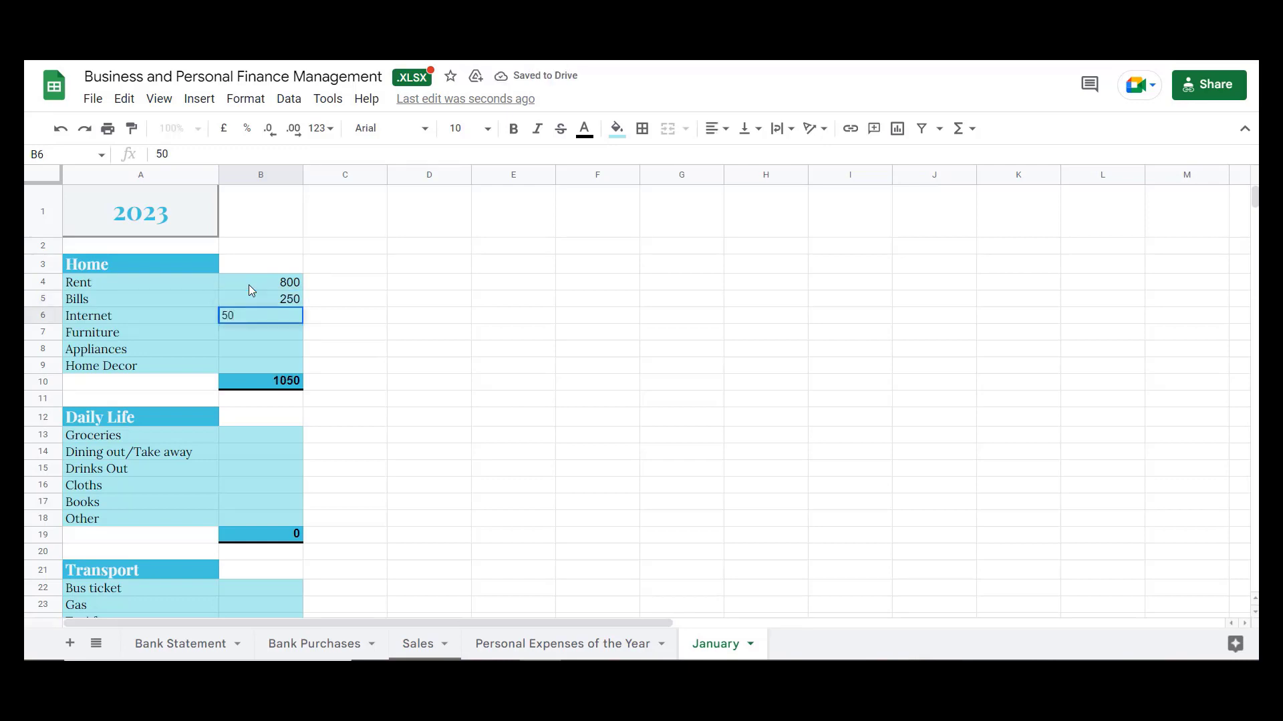
pyautogui.press('Return')
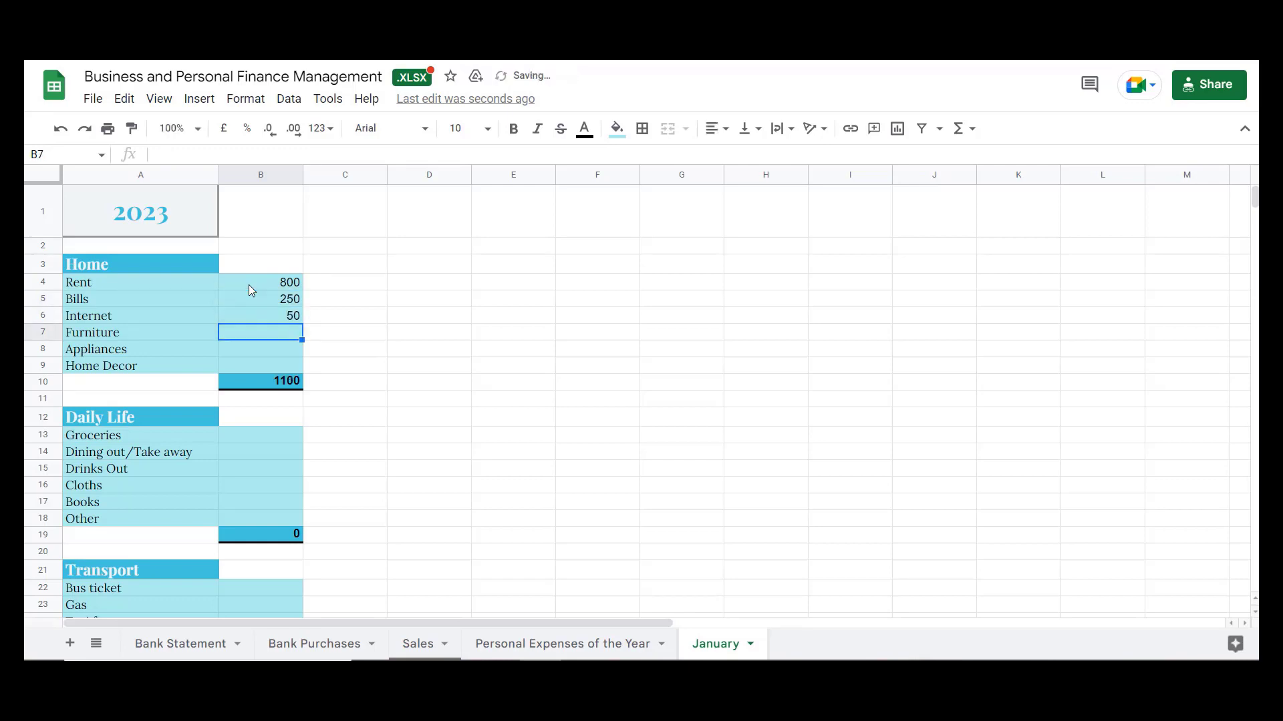
# Enter the Daily Life expenses: 500 for Groceries, 200 for Dining out/Take away and 100 for Drinks Out.
pyautogui.scroll(-1, 287, 334)
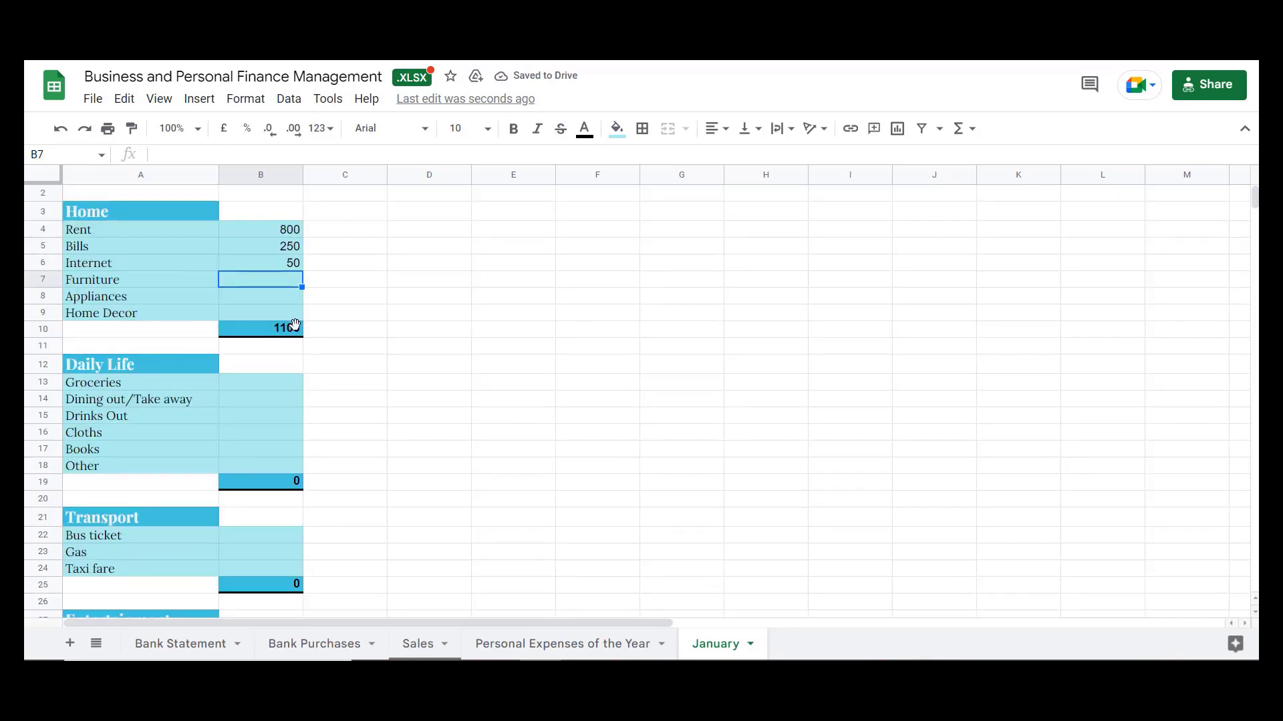
pyautogui.click(267, 390)
pyautogui.write('500')
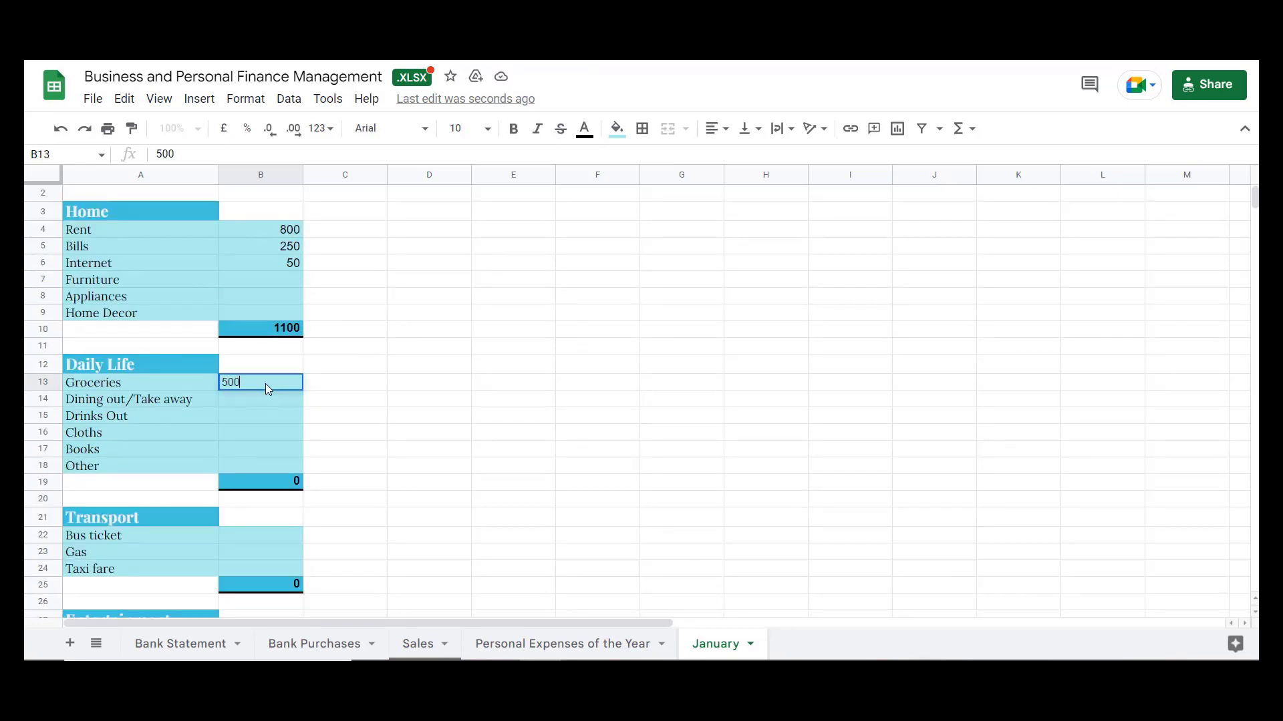
pyautogui.press('Return')
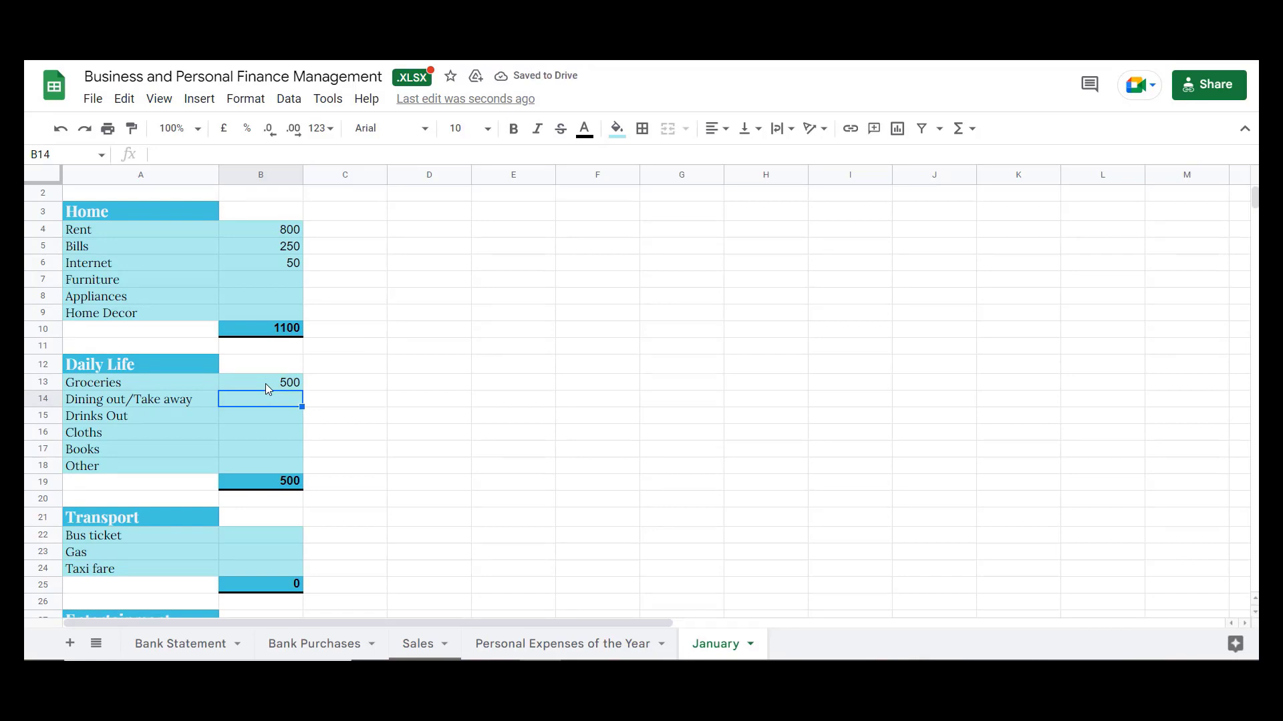
pyautogui.write('200')
pyautogui.press('Return')
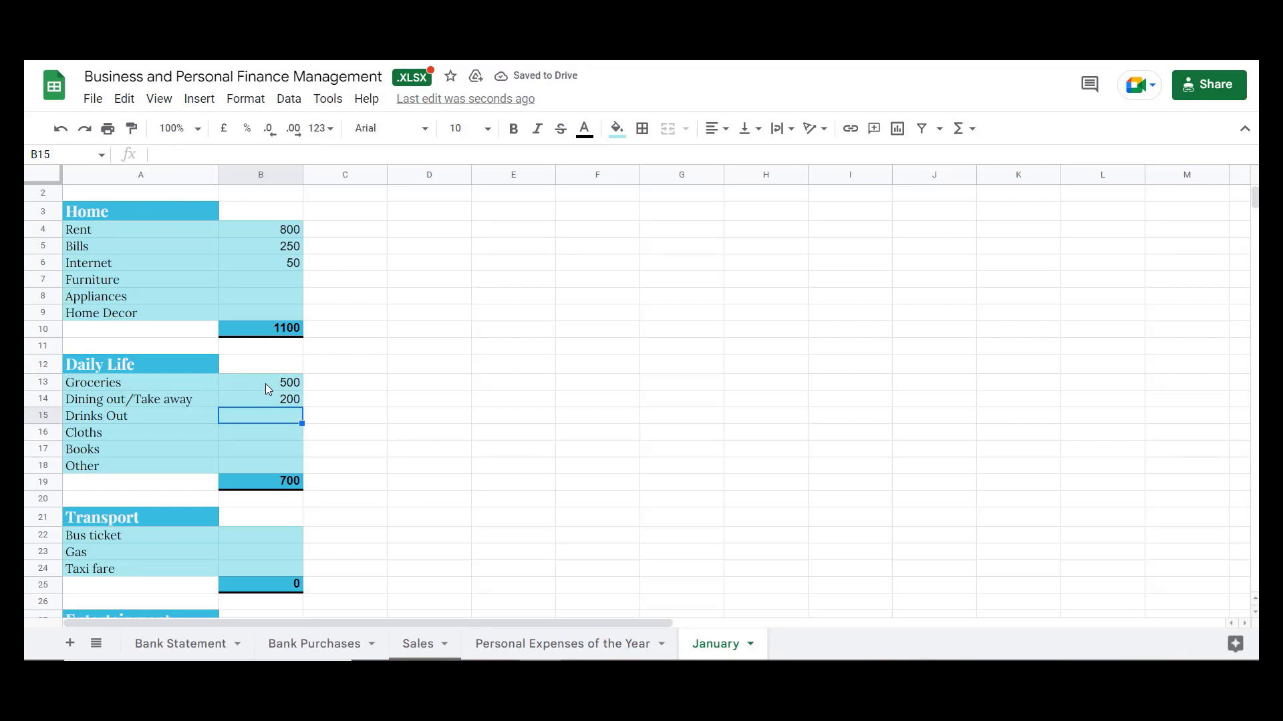
pyautogui.write('100')
pyautogui.press('Return')
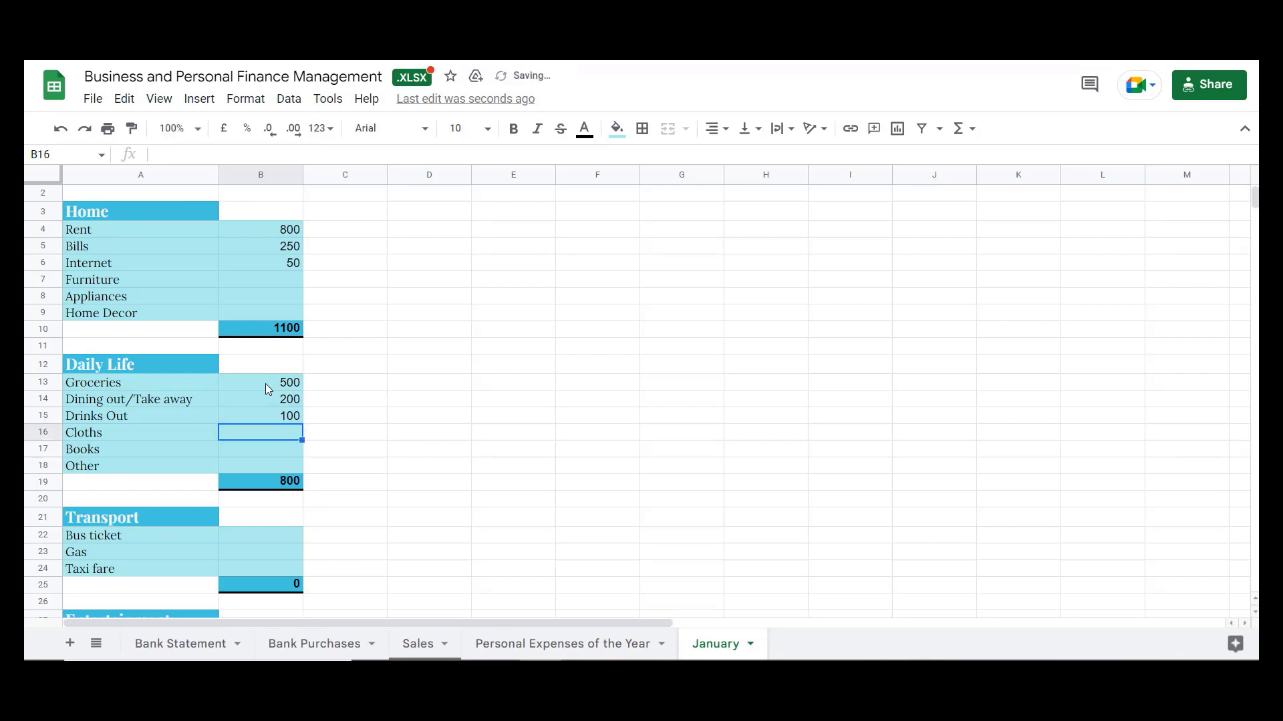
# Enter 10 for Bus ticket in the Transport section.
pyautogui.scroll(-2, 267, 395)
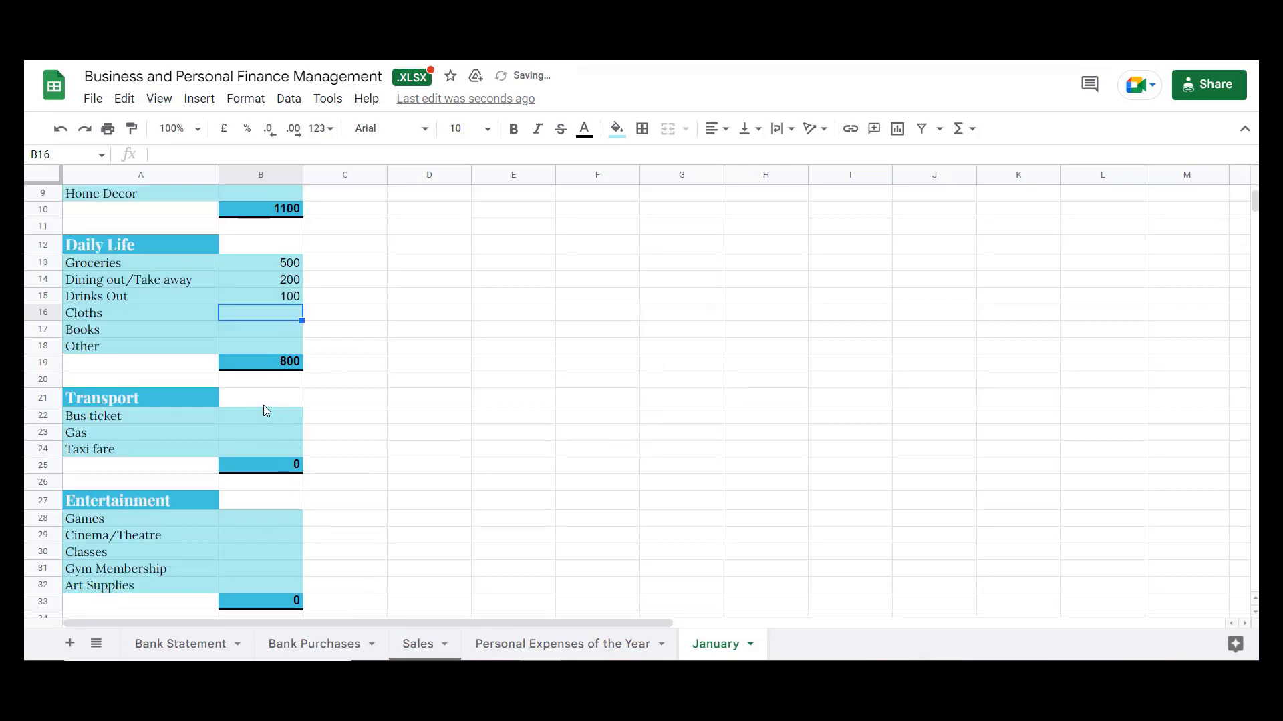
pyautogui.click(272, 411)
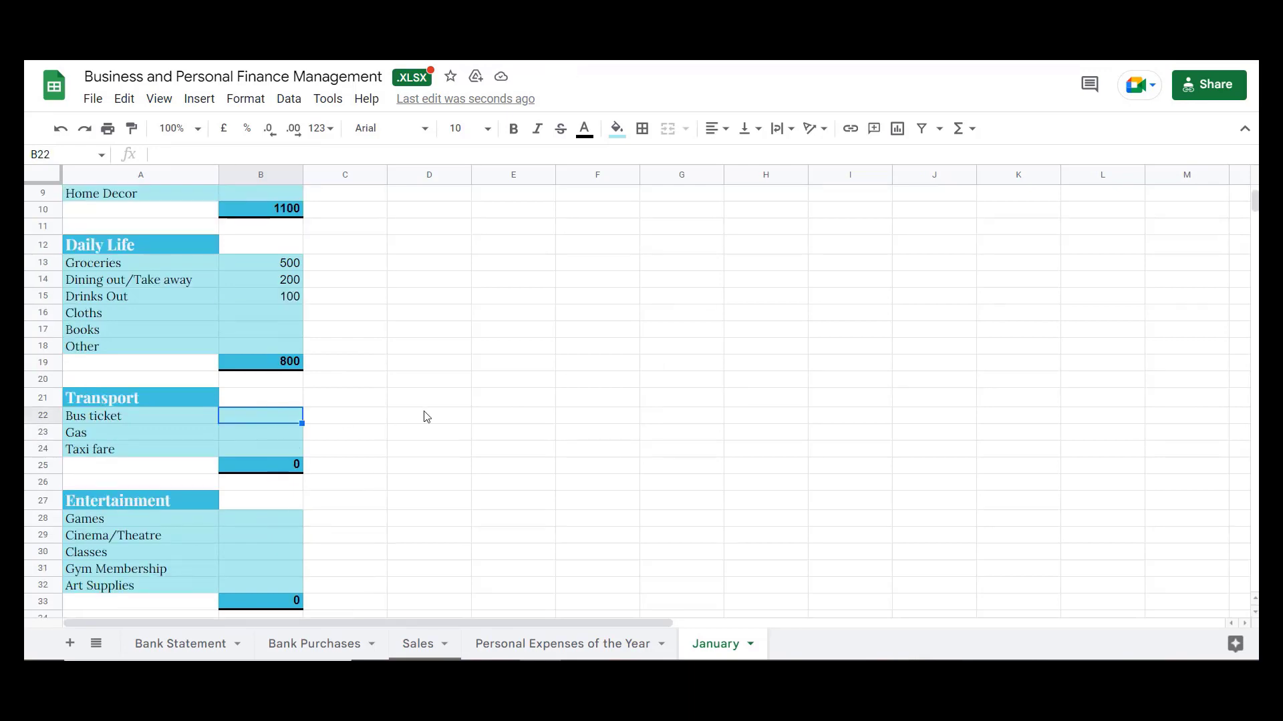
pyautogui.write('10')
pyautogui.press('Return')
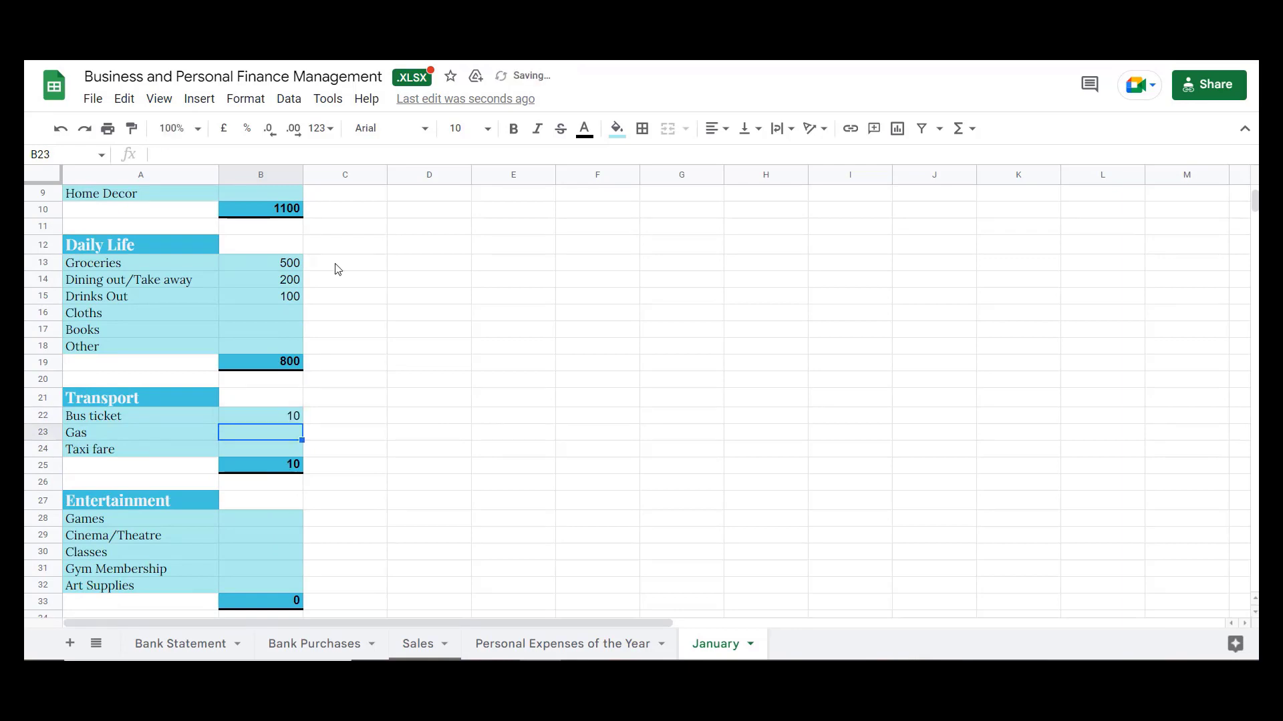
# Enter the Entertainment expenses: 45 for Games, 90 for Cinema/Theatre and 50 for Classes.
pyautogui.scroll(-2, 418, 319)
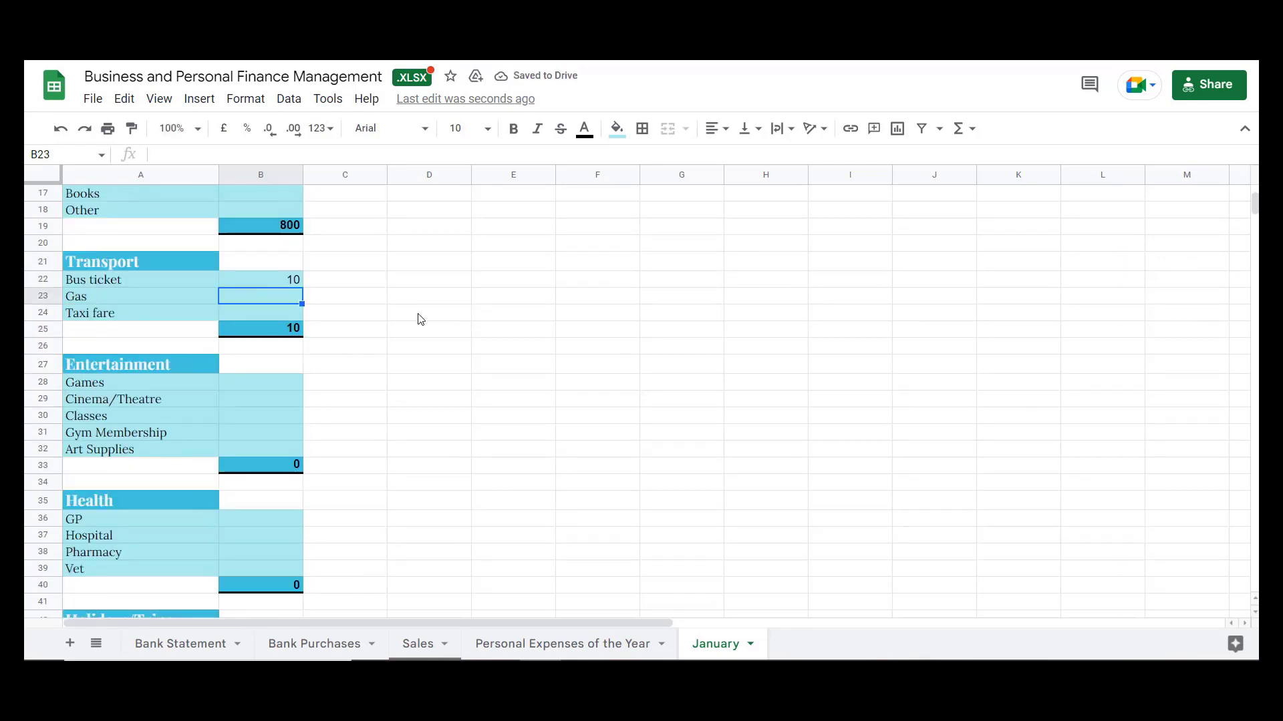
pyautogui.click(266, 390)
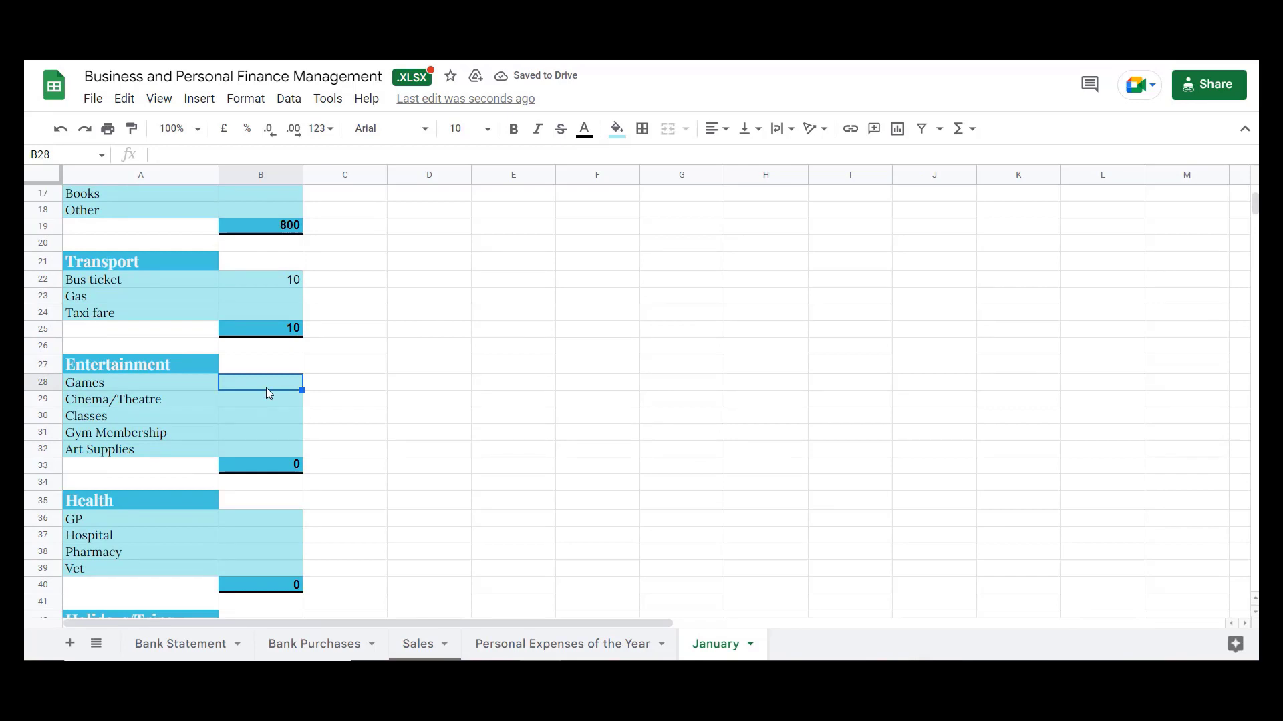
pyautogui.write('45')
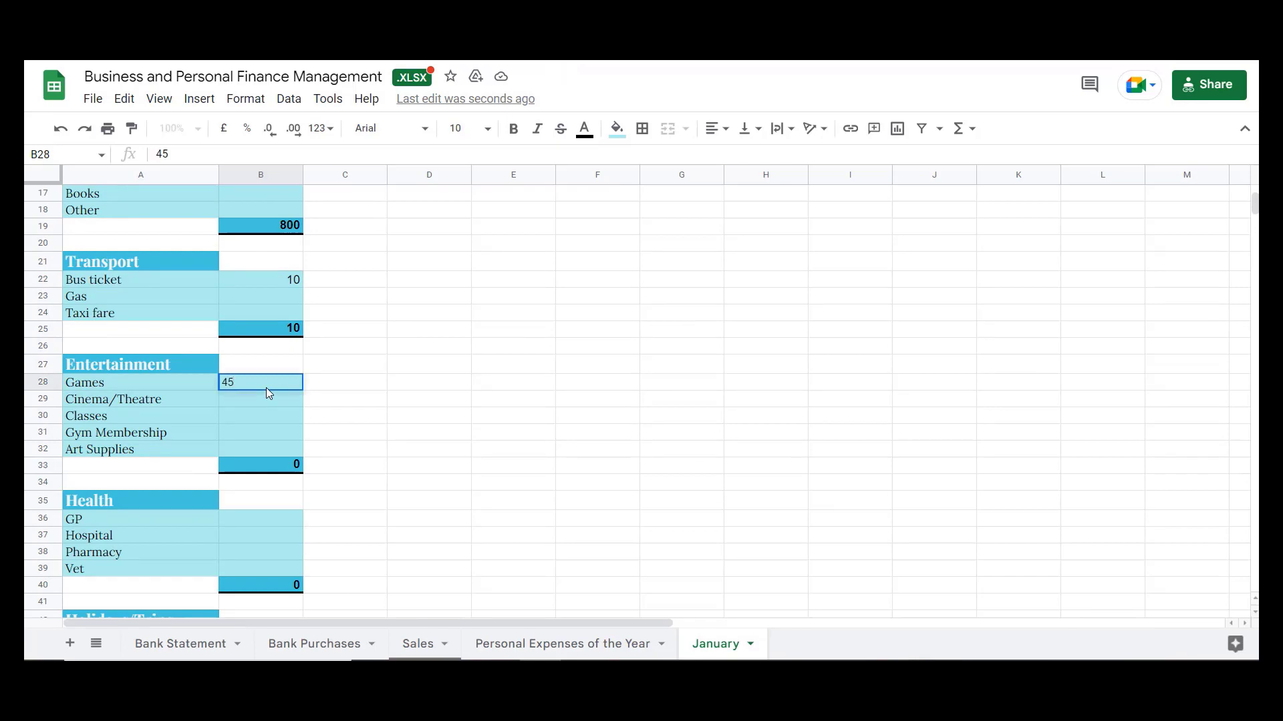
pyautogui.press('Return')
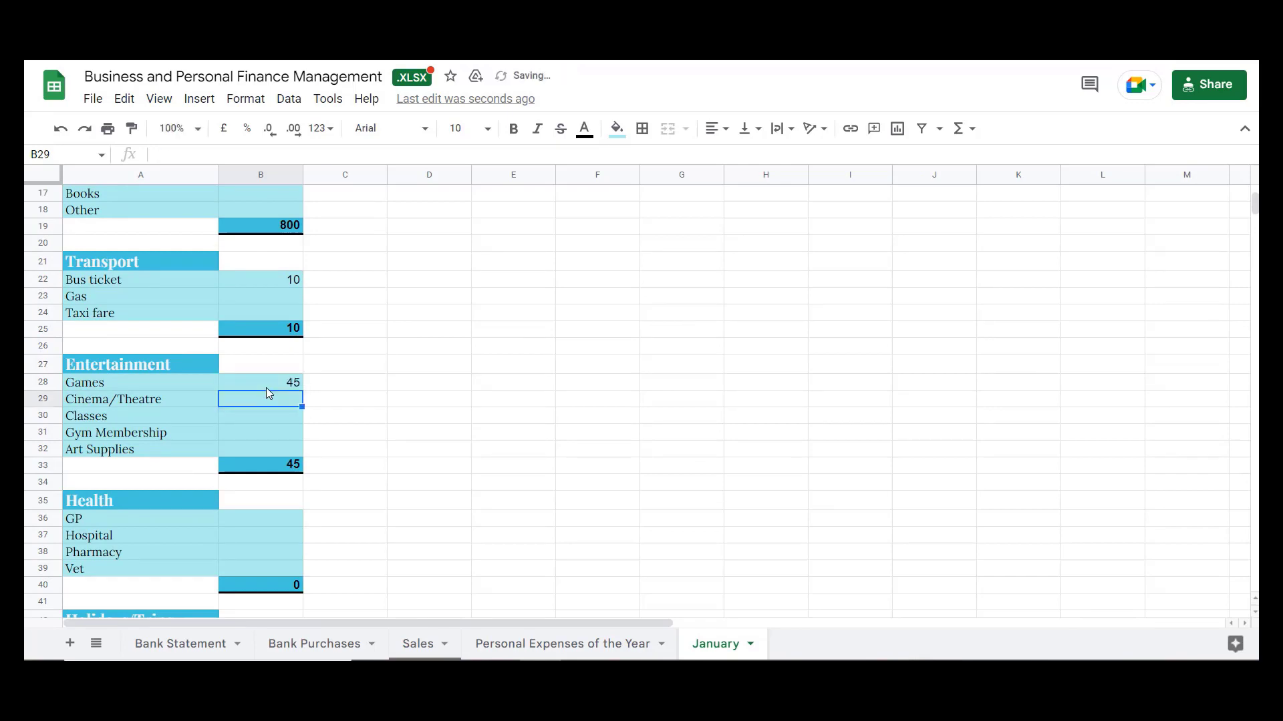
pyautogui.write('90')
pyautogui.press('Return')
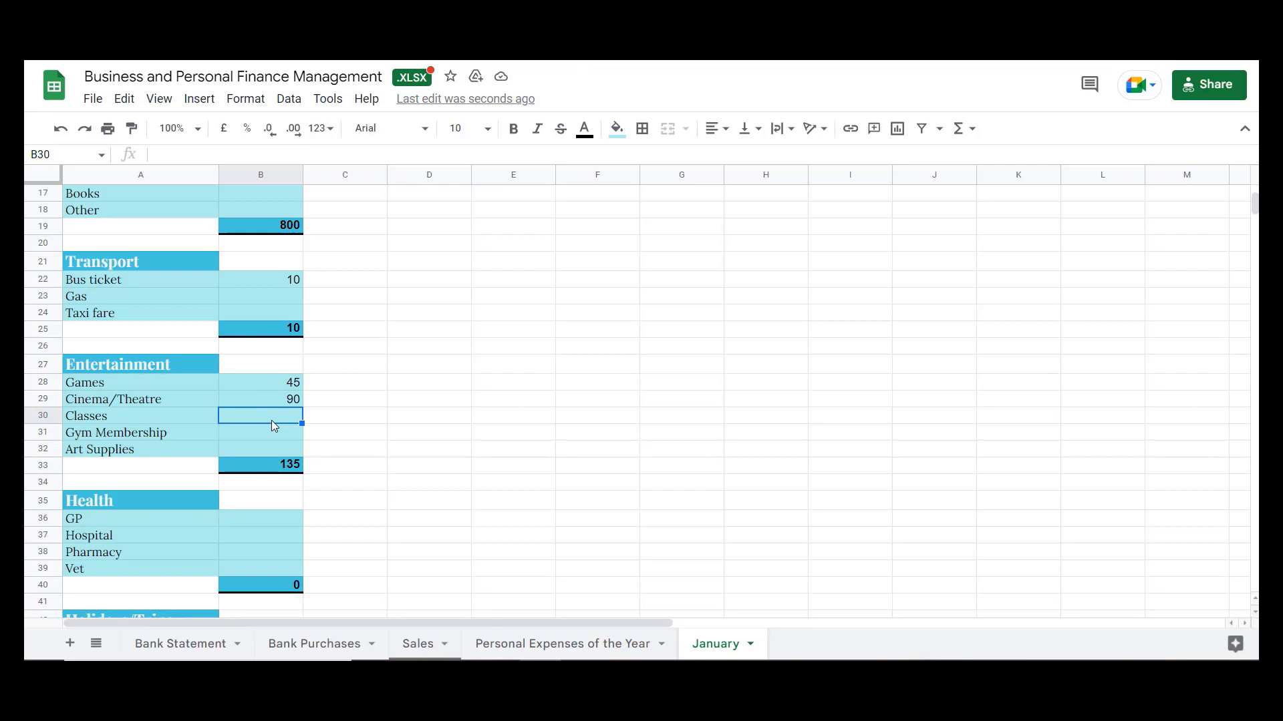
pyautogui.write('50')
pyautogui.press('Return')
# Enter 200 for Money sent into savings in the Savings section.
pyautogui.scroll(-3, 438, 431)
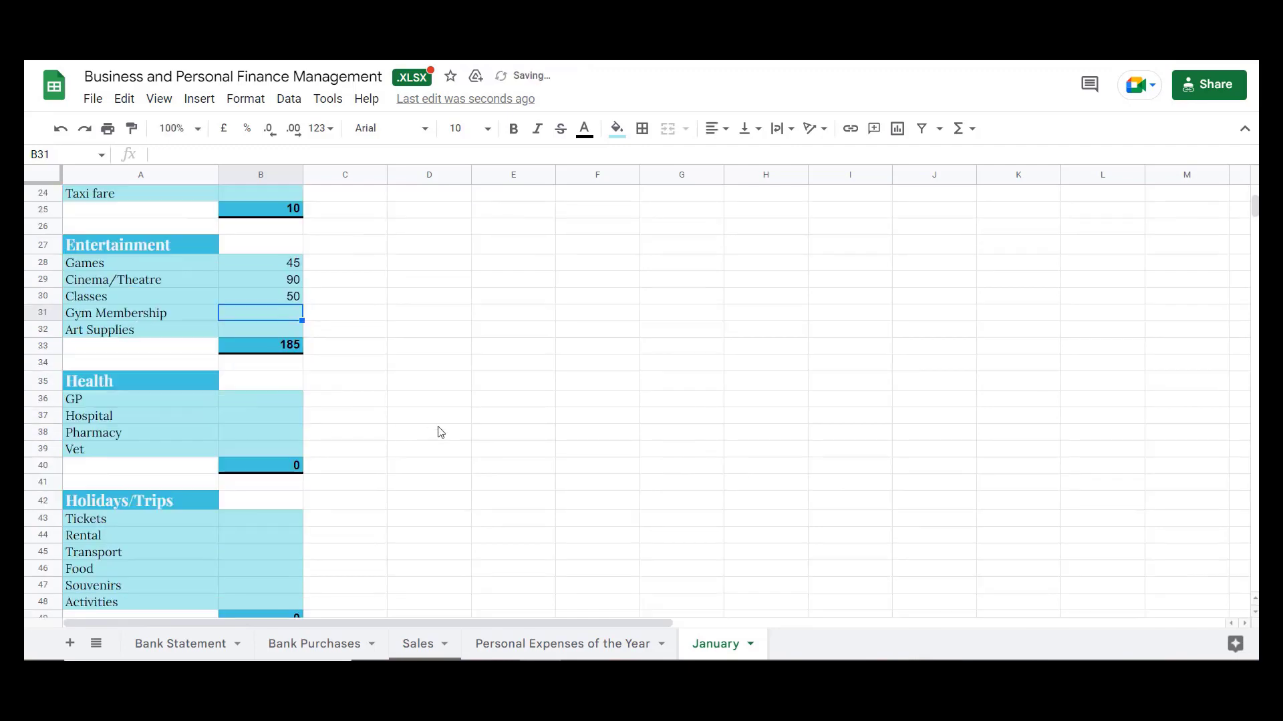
pyautogui.scroll(-5, 440, 433)
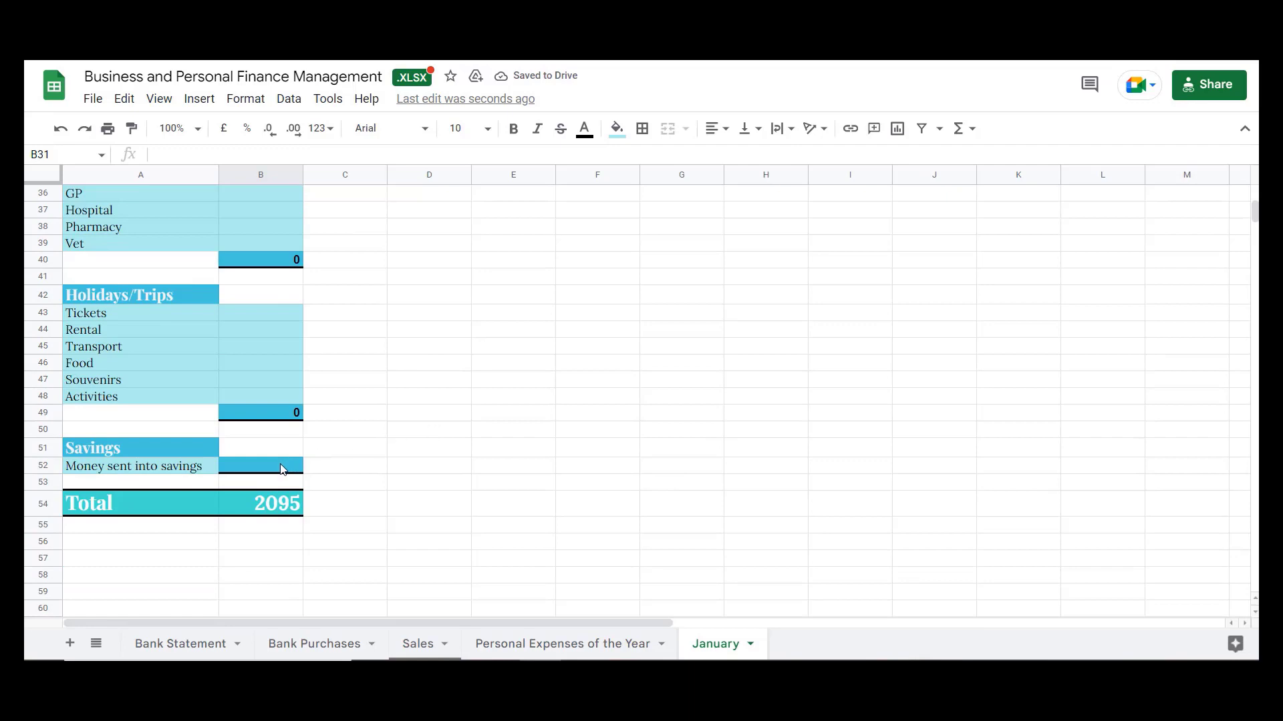
pyautogui.click(279, 465)
pyautogui.write('200')
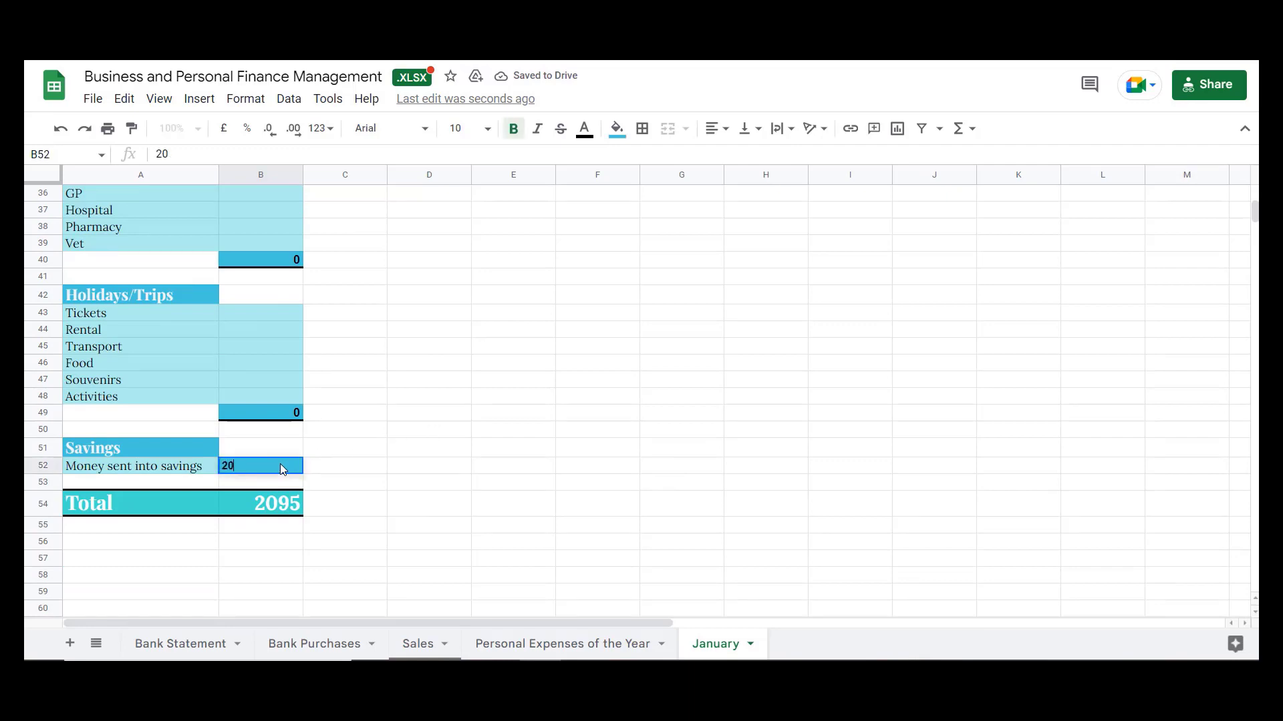
pyautogui.press('Return')
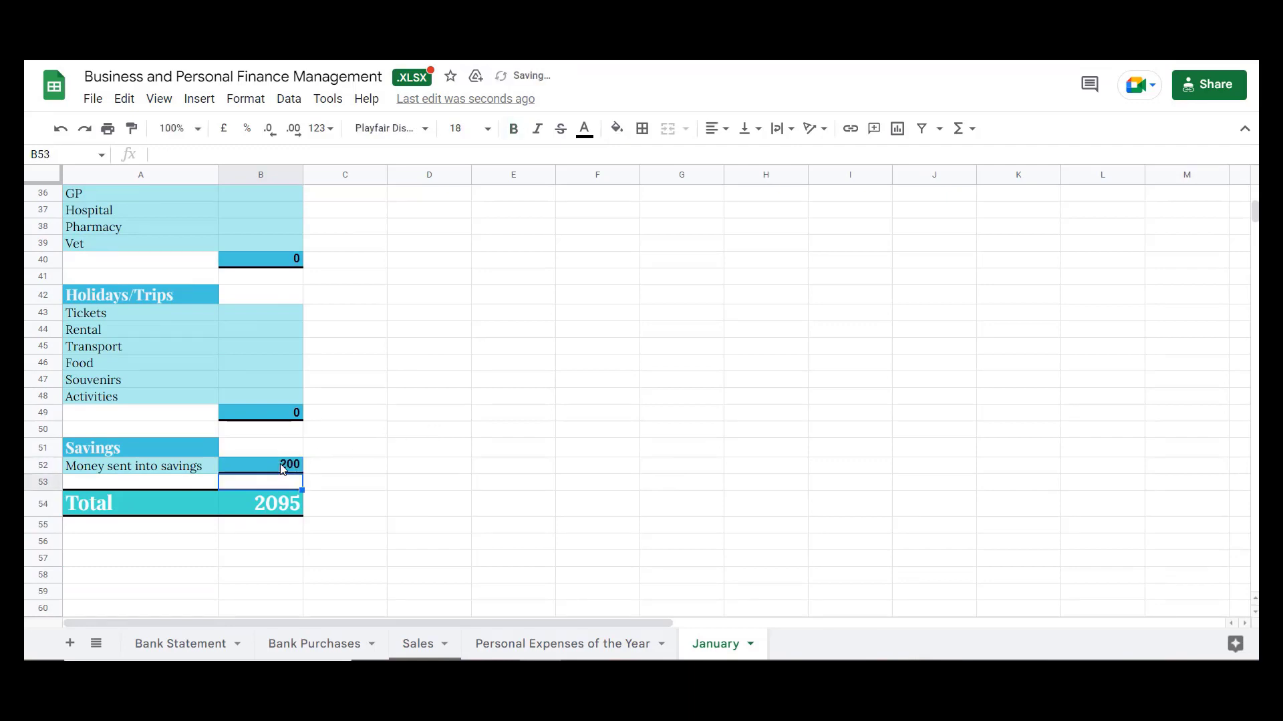
pyautogui.click(354, 448)
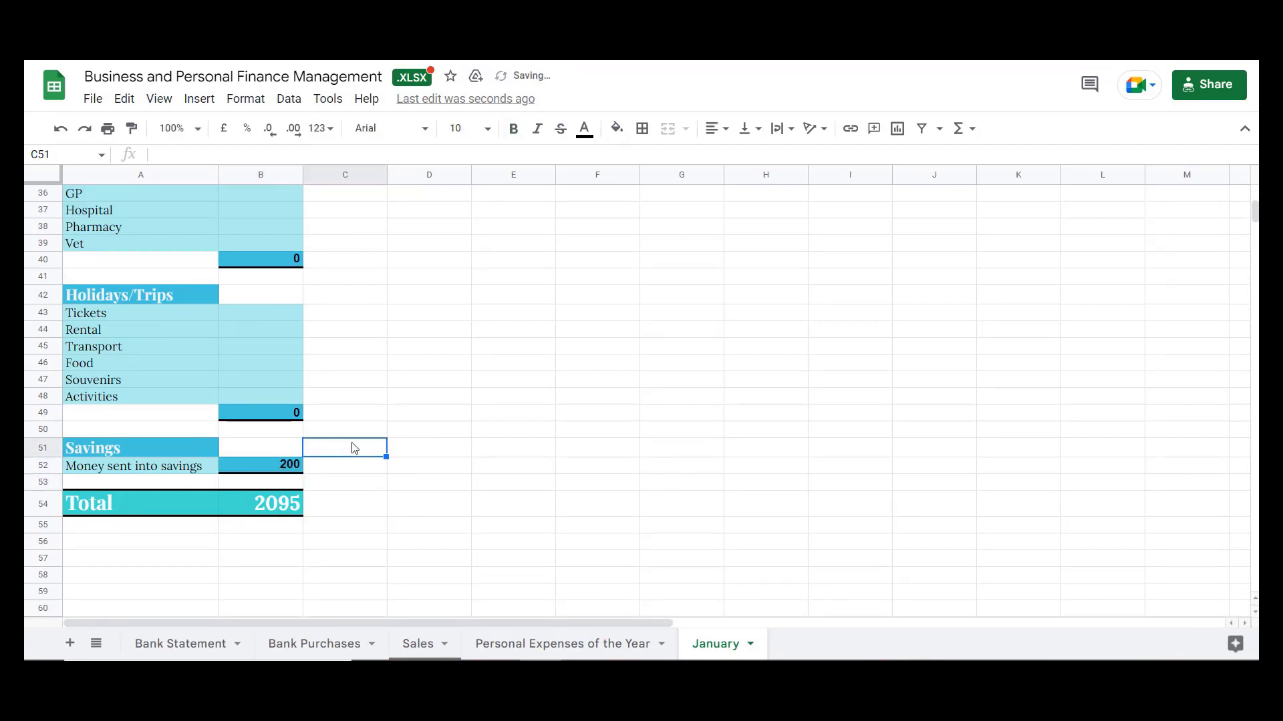
# Inspect the overall Total formula in B54 and the Entertainment and Daily Life subtotal formulas in B33 and B19.
pyautogui.click(261, 511)
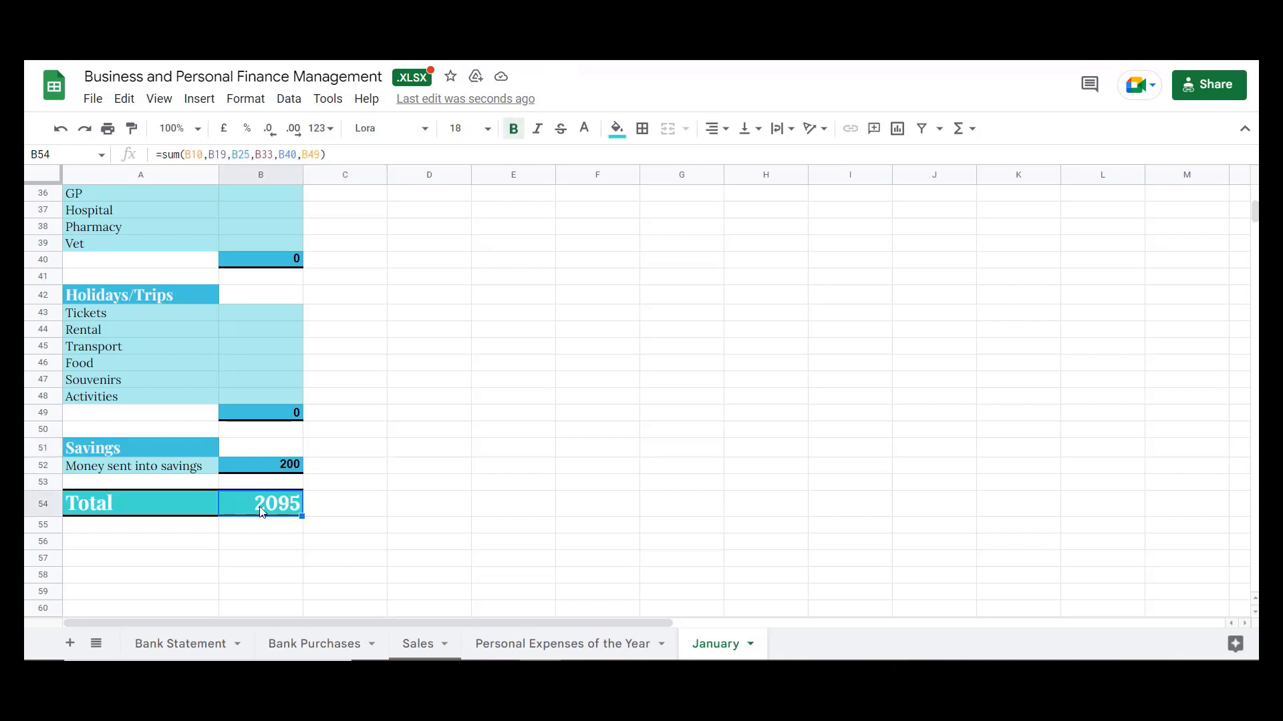
pyautogui.scroll(6, 294, 499)
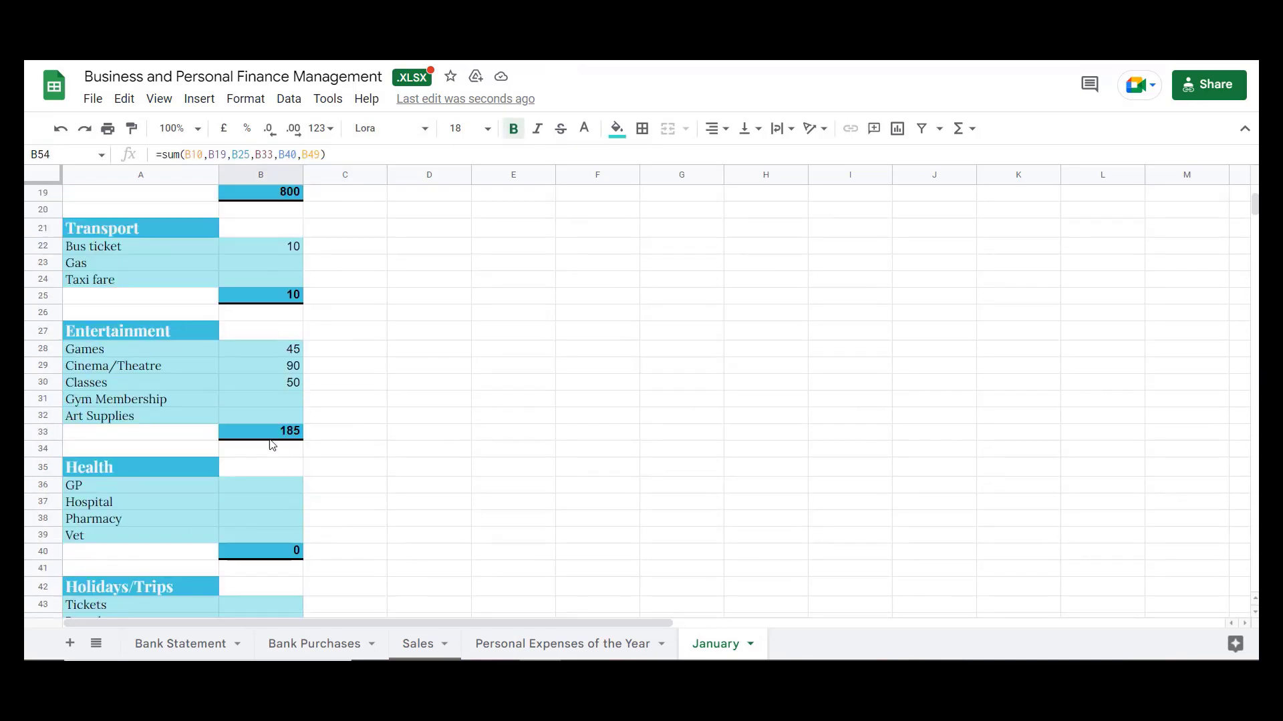
pyautogui.click(260, 435)
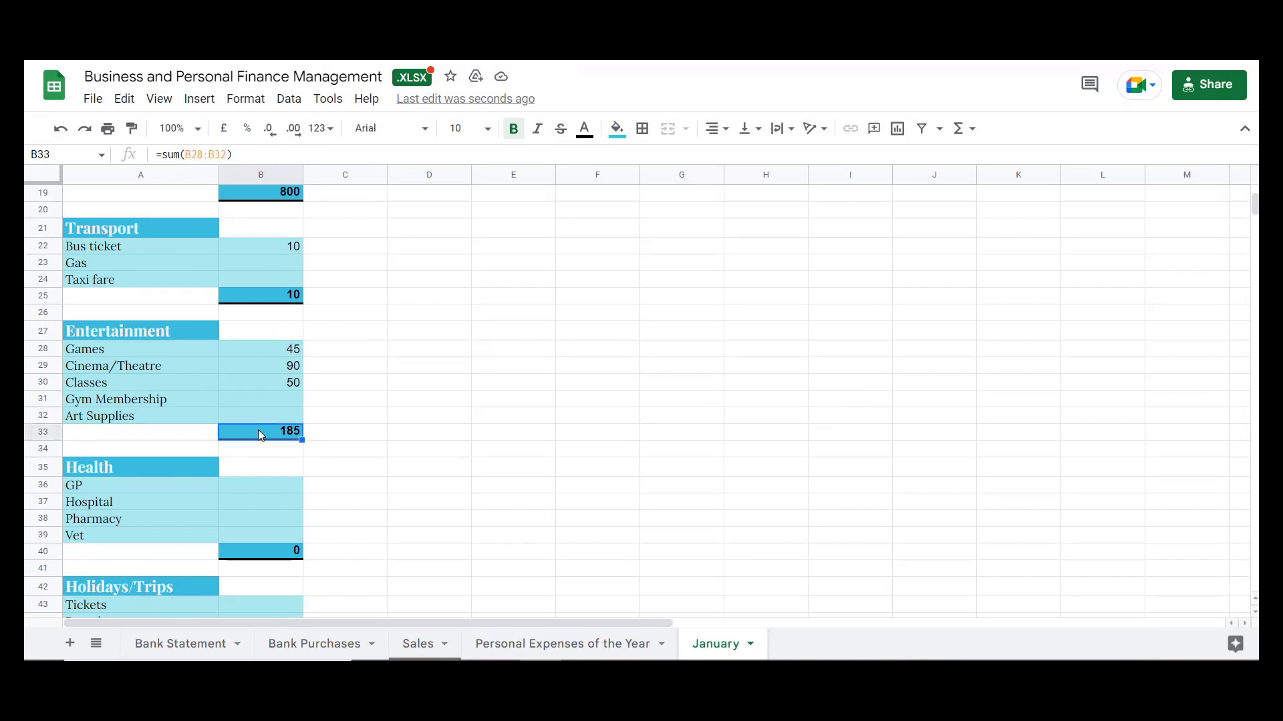
pyautogui.scroll(4, 260, 433)
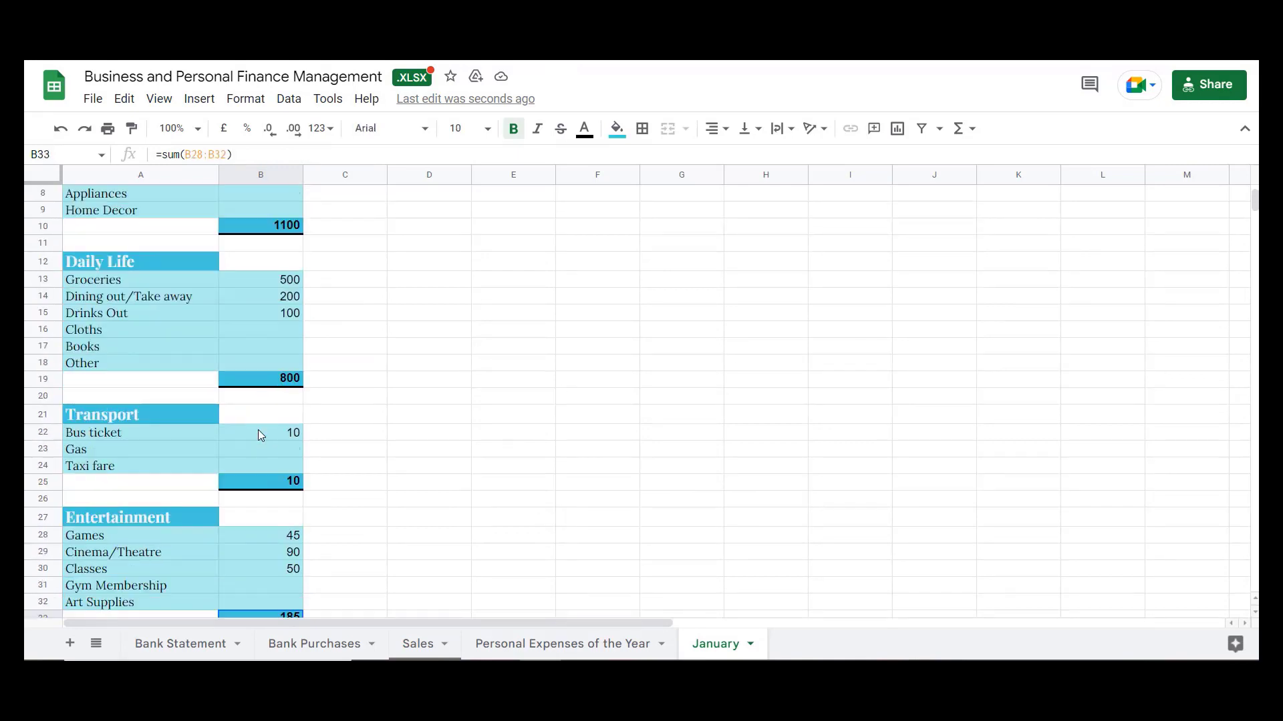
pyautogui.click(261, 385)
pyautogui.scroll(3, 259, 384)
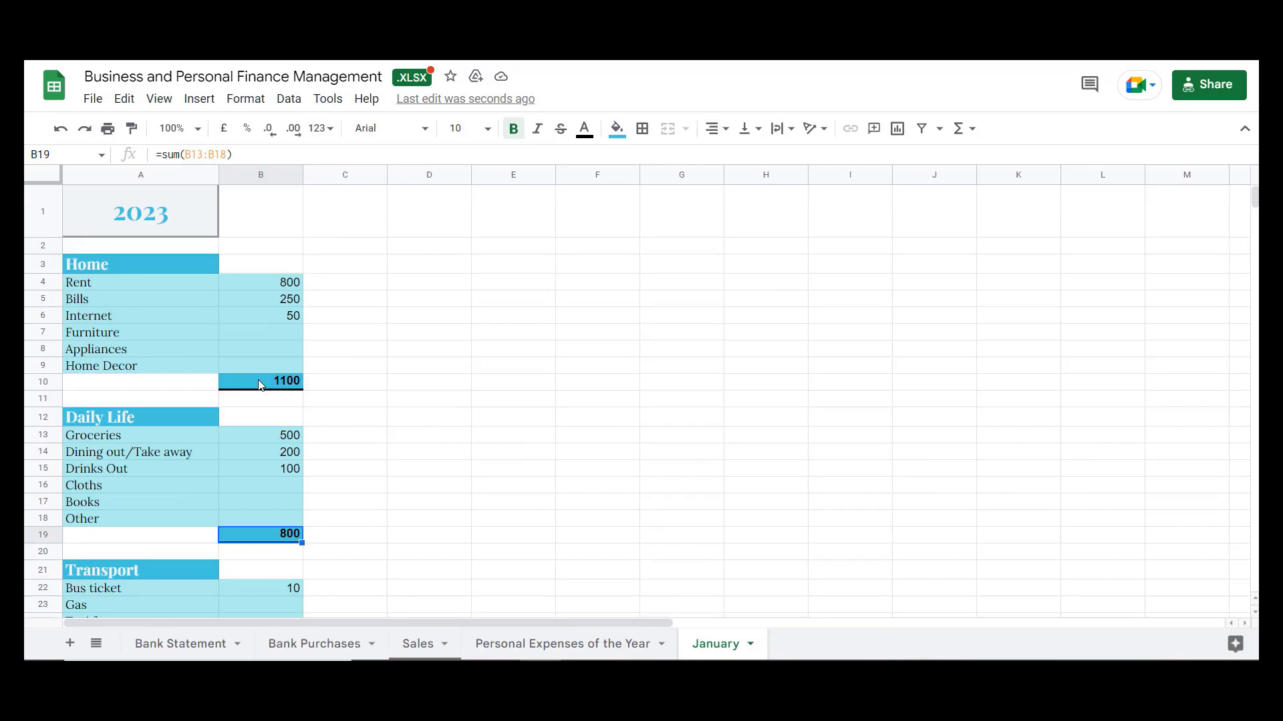
# Inspect the Home subtotal formula in B10 of the January sheet.
pyautogui.click(259, 385)
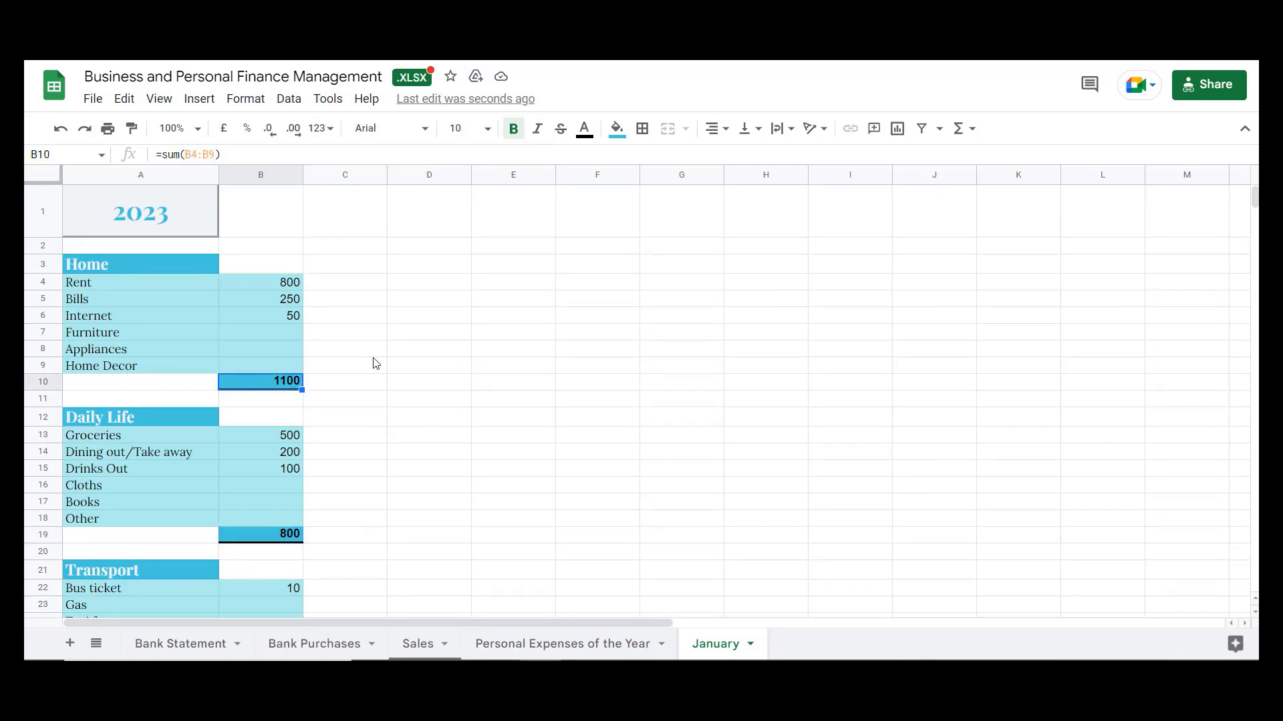
pyautogui.scroll(-2, 461, 361)
pyautogui.scroll(2, 461, 361)
# In the Personal Expenses of the Year sheet, enter =sum(January!B4,) in the Rent cell B4, referencing January's Rent.
pyautogui.click(573, 648)
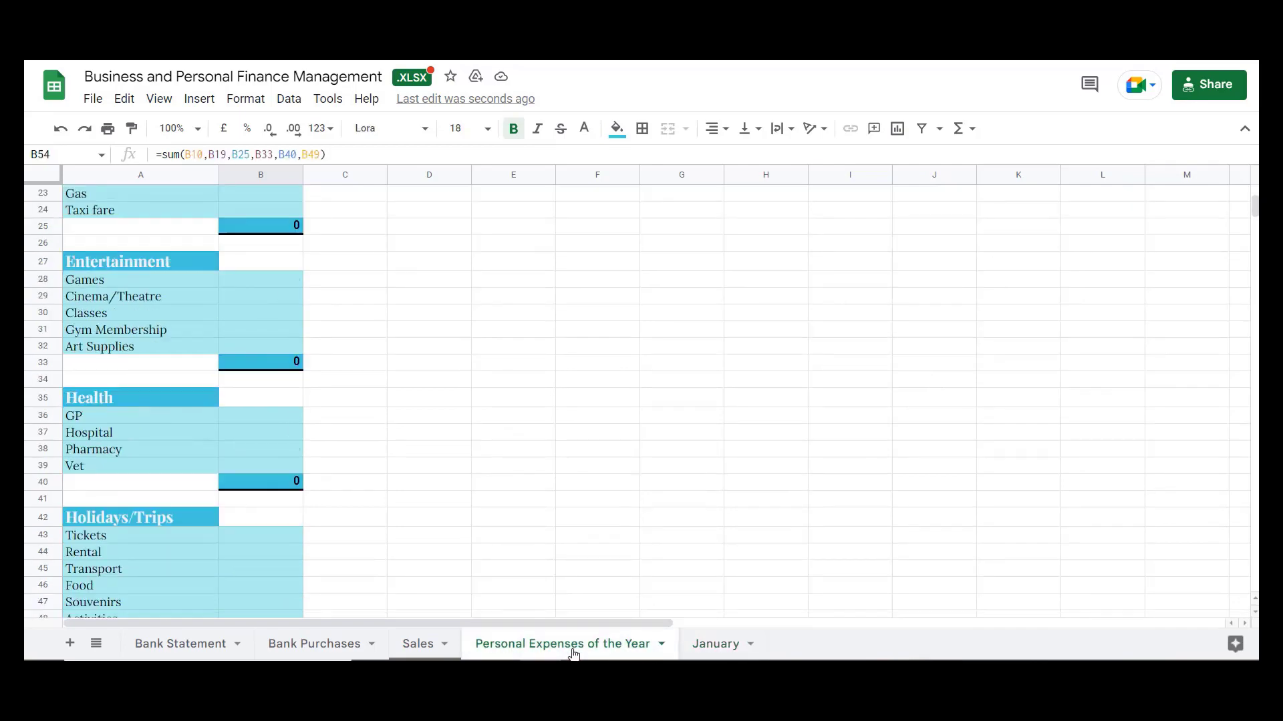
pyautogui.scroll(5, 460, 291)
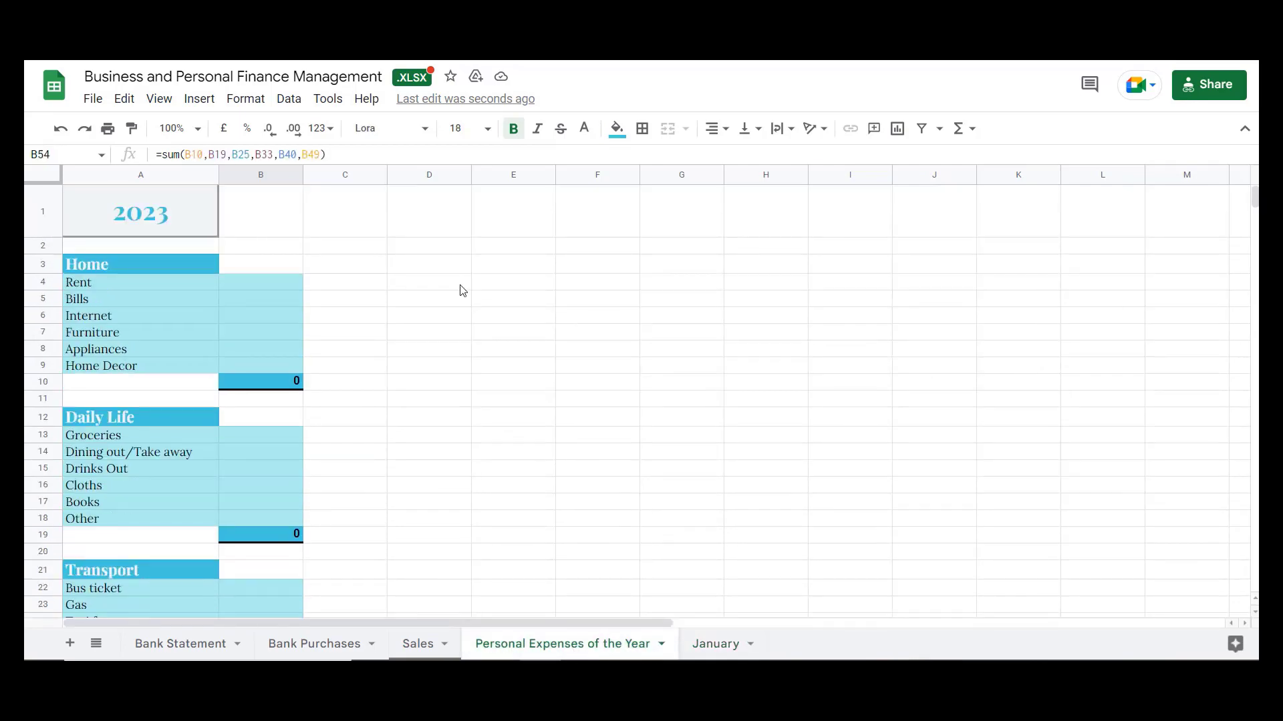
pyautogui.click(282, 289)
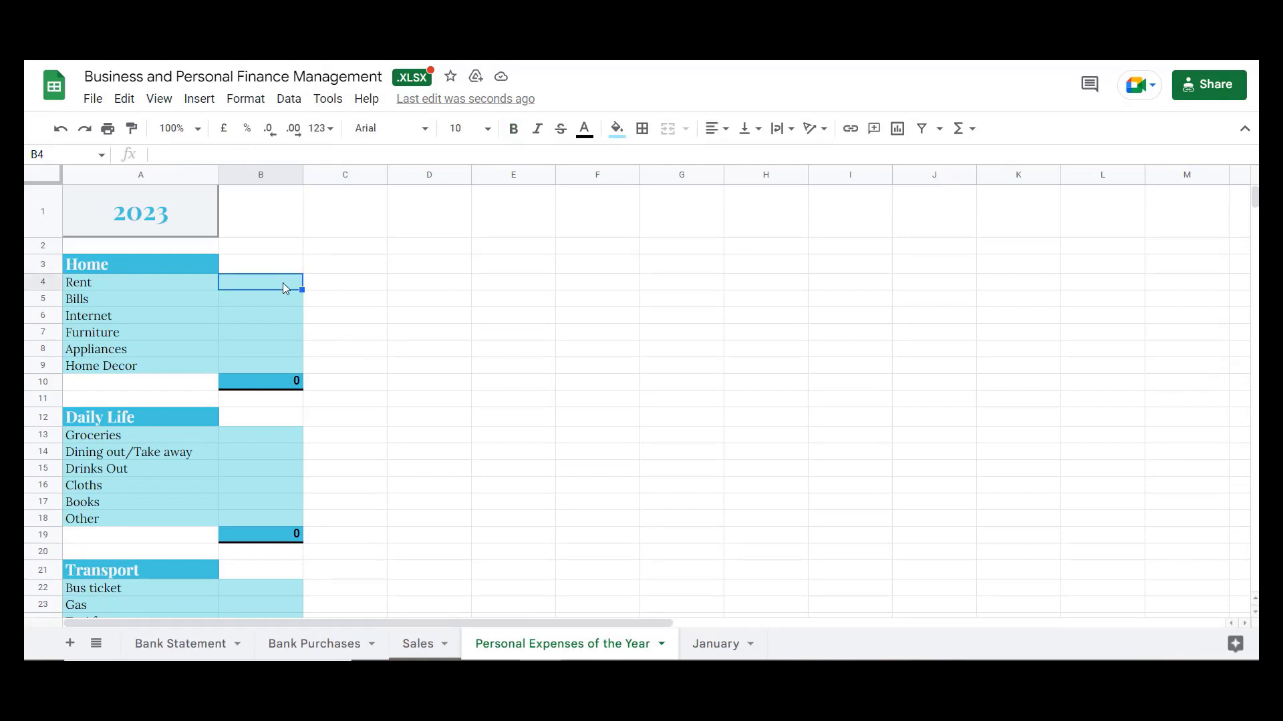
pyautogui.click(735, 644)
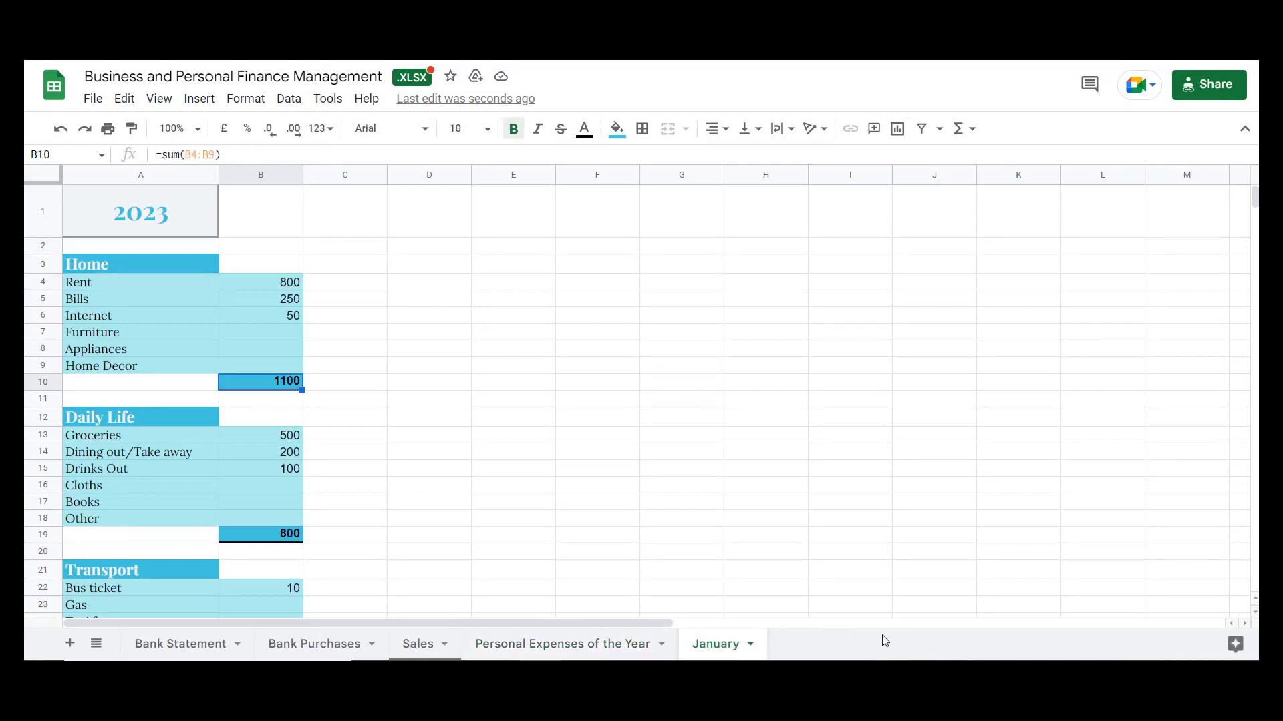
pyautogui.click(520, 647)
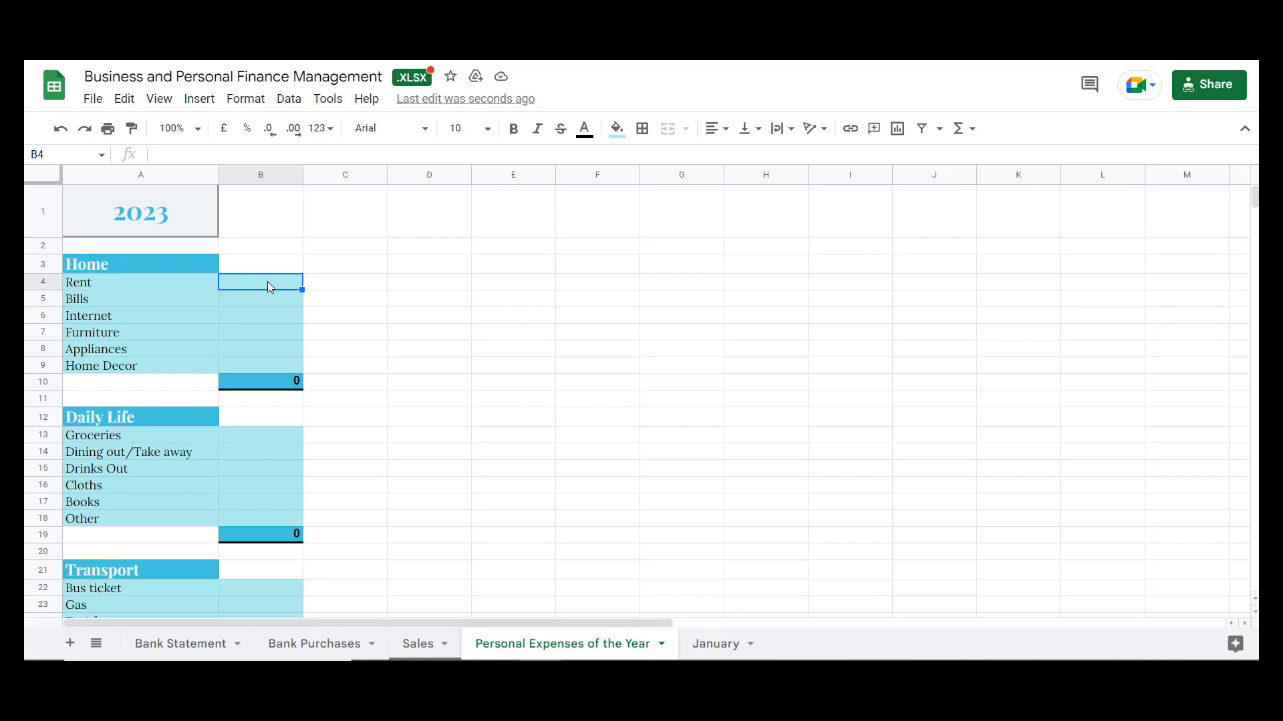
pyautogui.write('=')
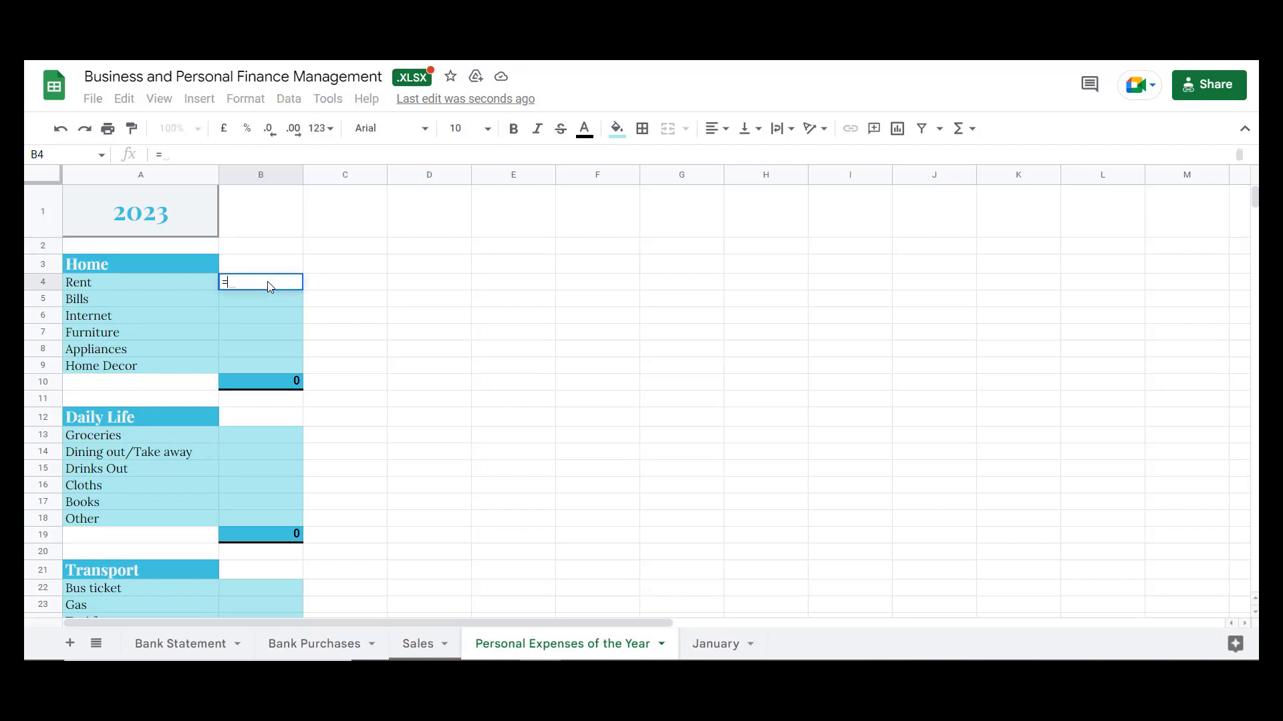
pyautogui.write('sum(')
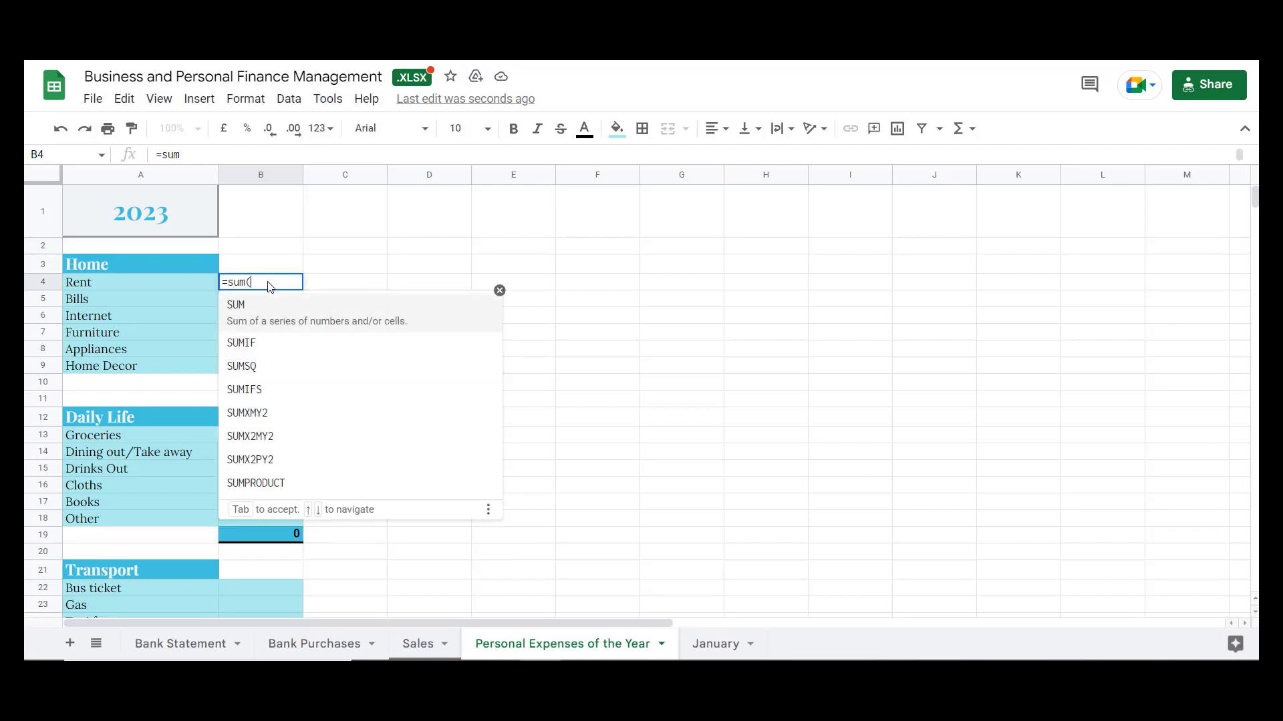
pyautogui.click(729, 644)
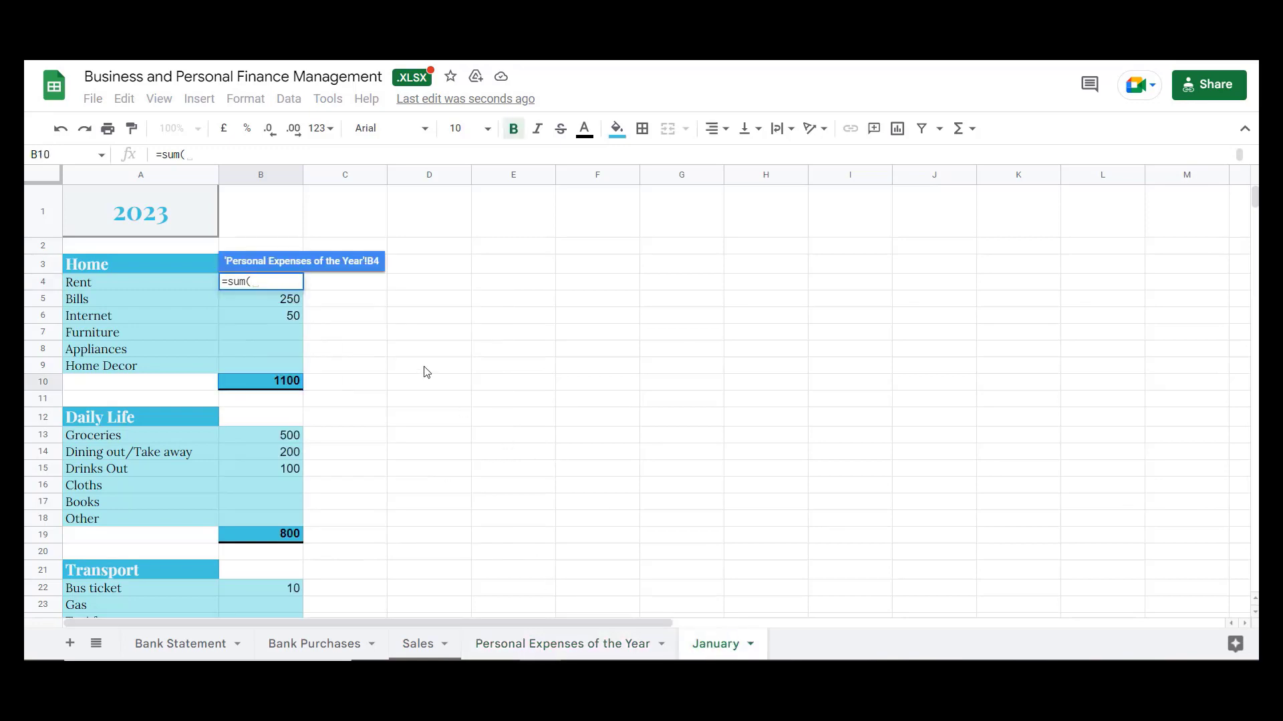
pyautogui.scroll(-1, 347, 332)
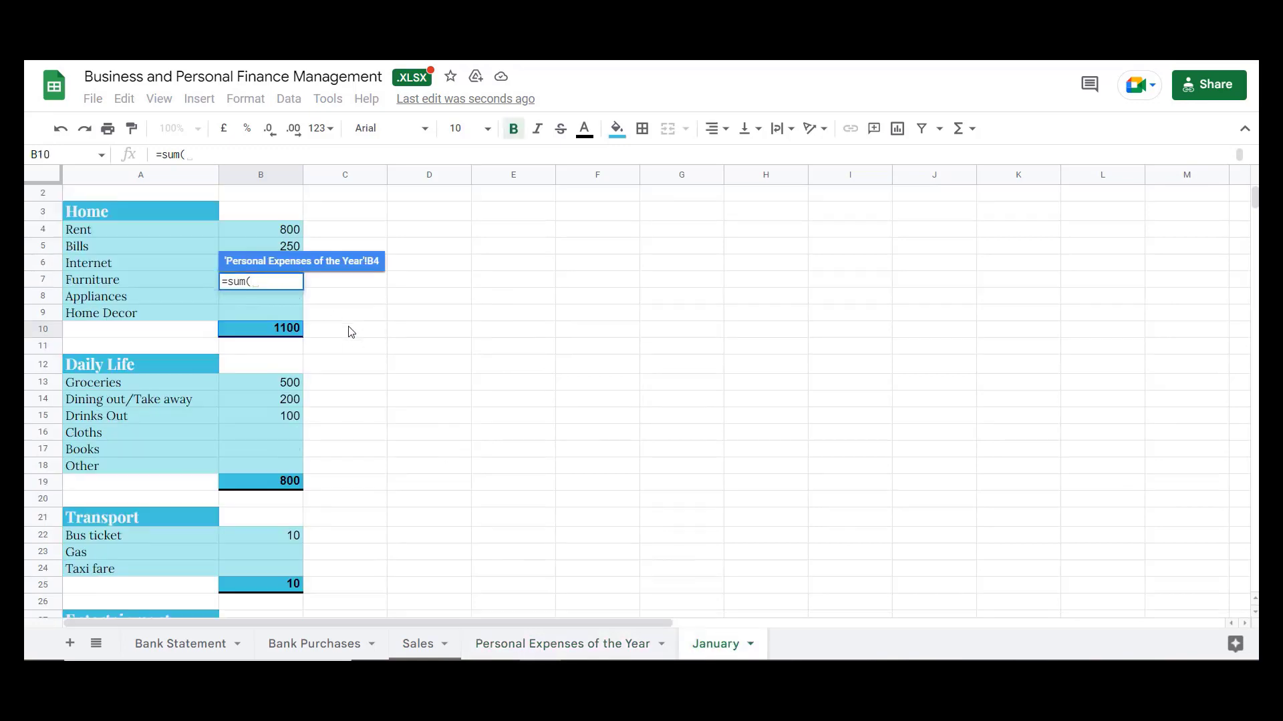
pyautogui.click(270, 236)
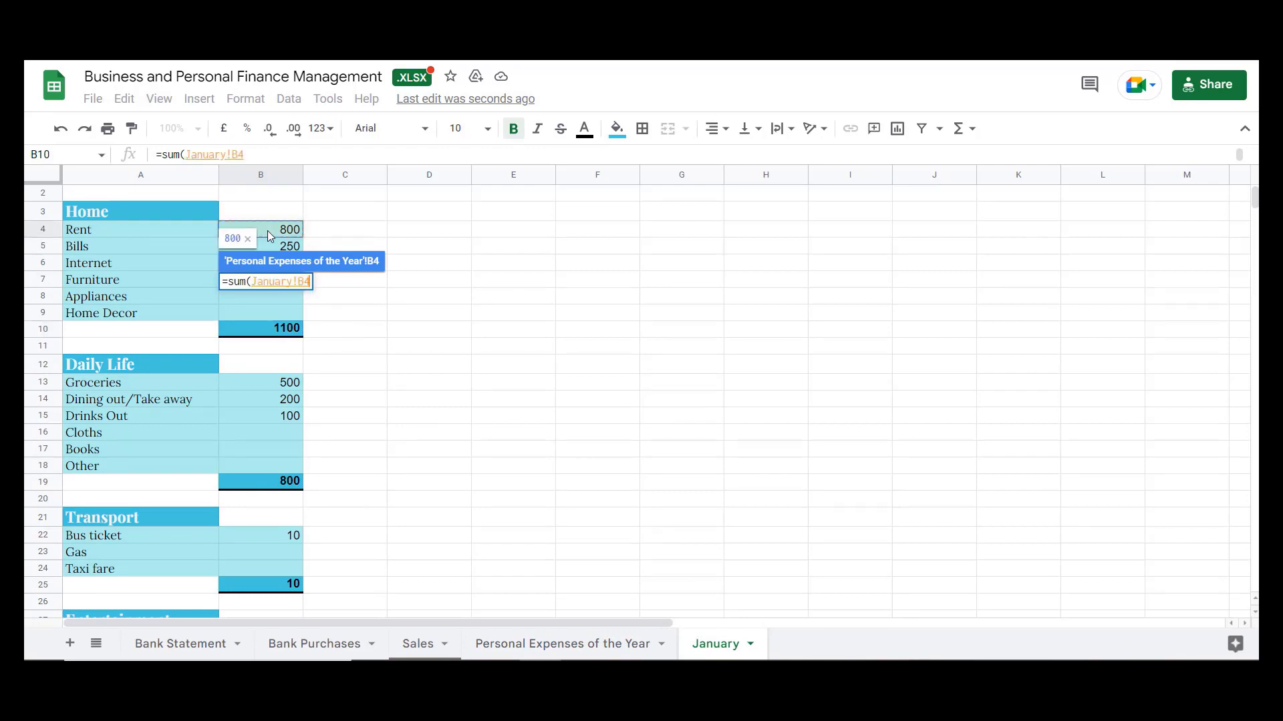
pyautogui.write(',')
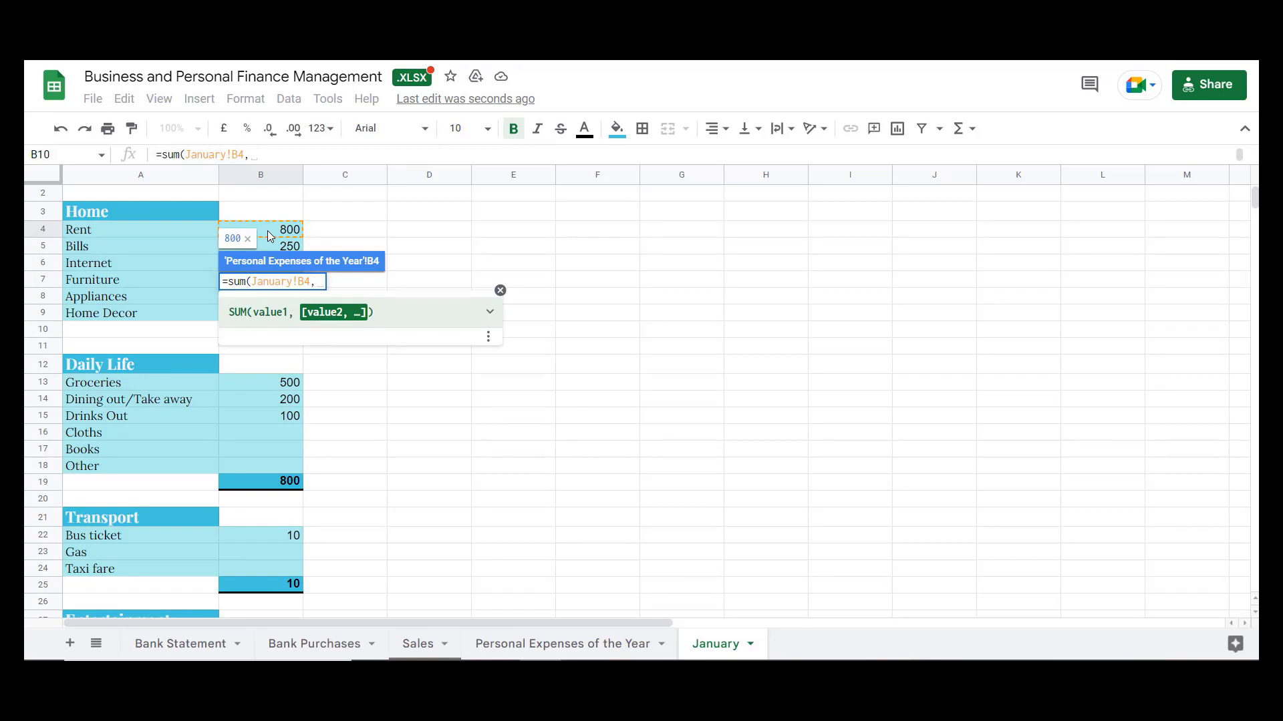
pyautogui.press('Return')
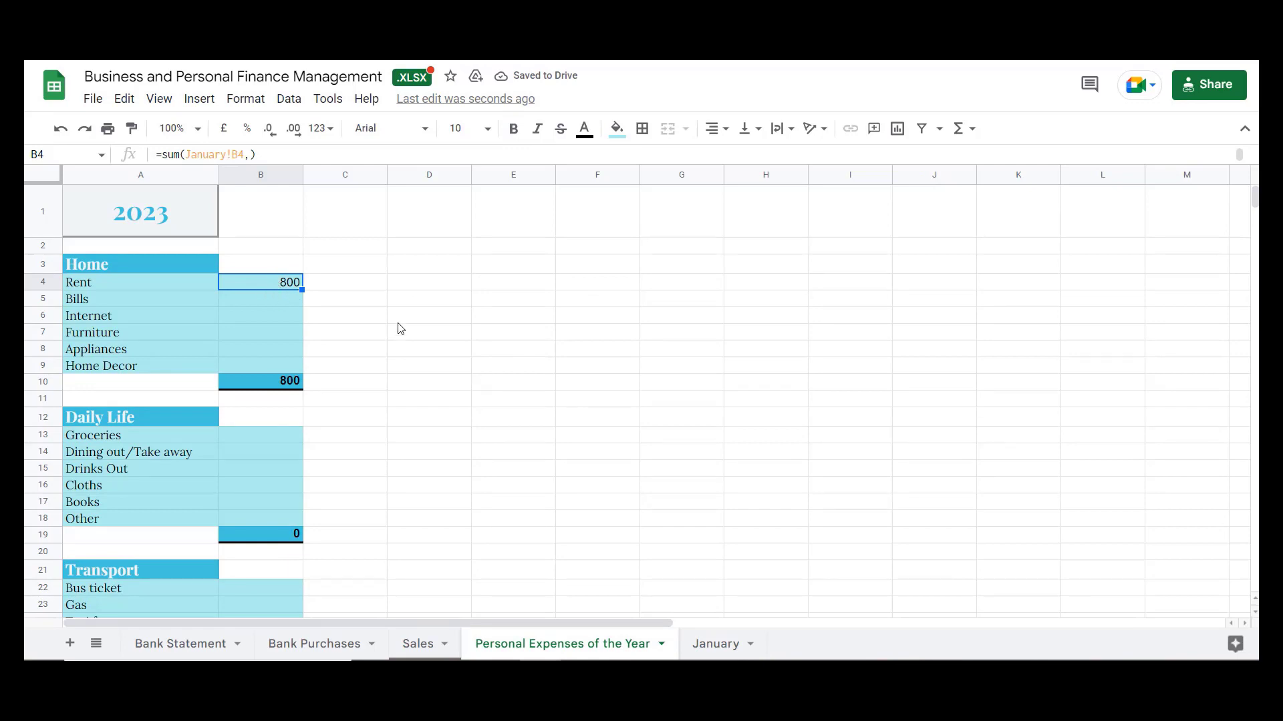
# Duplicate the January sheet and rename the copy February.
pyautogui.click(750, 645)
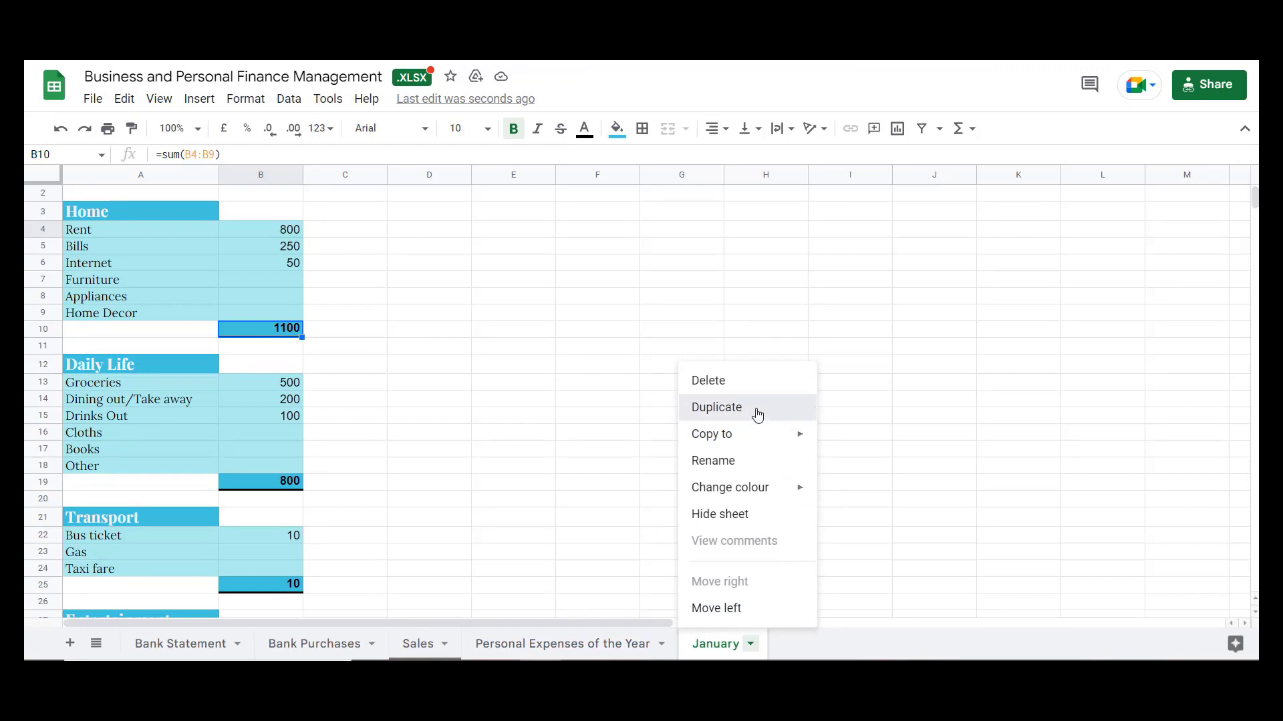
pyautogui.click(886, 646)
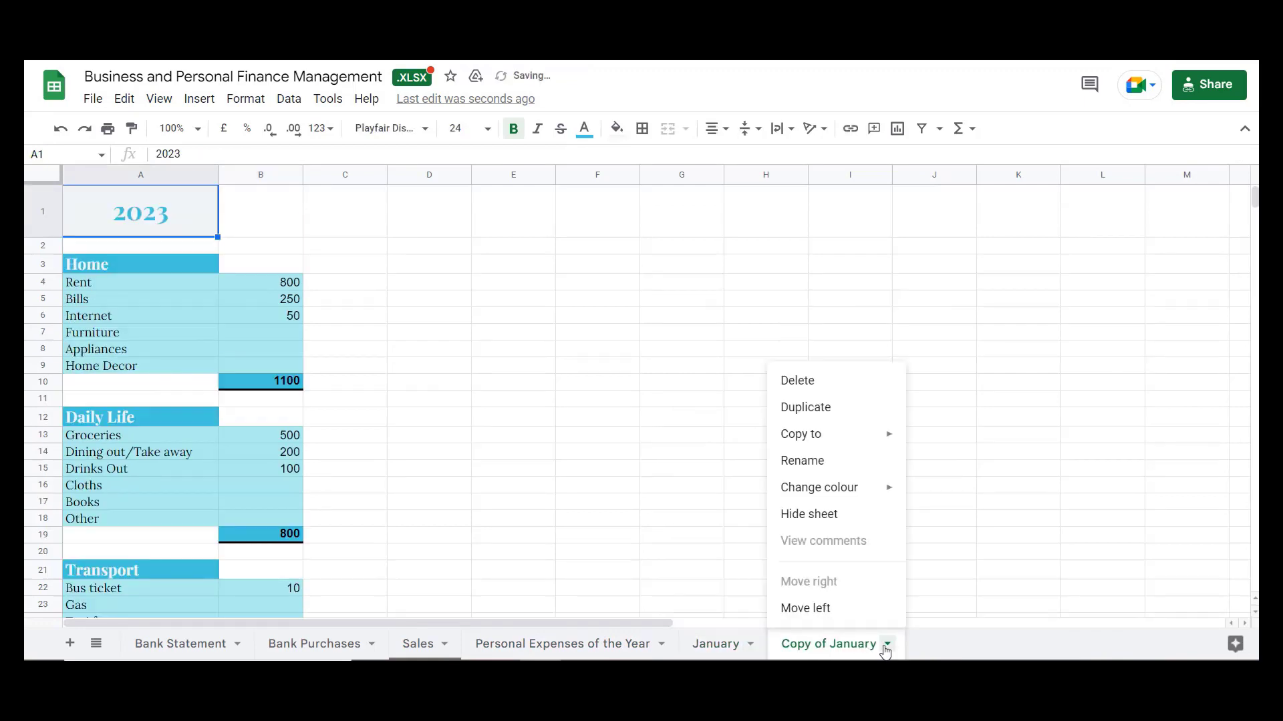
pyautogui.click(821, 463)
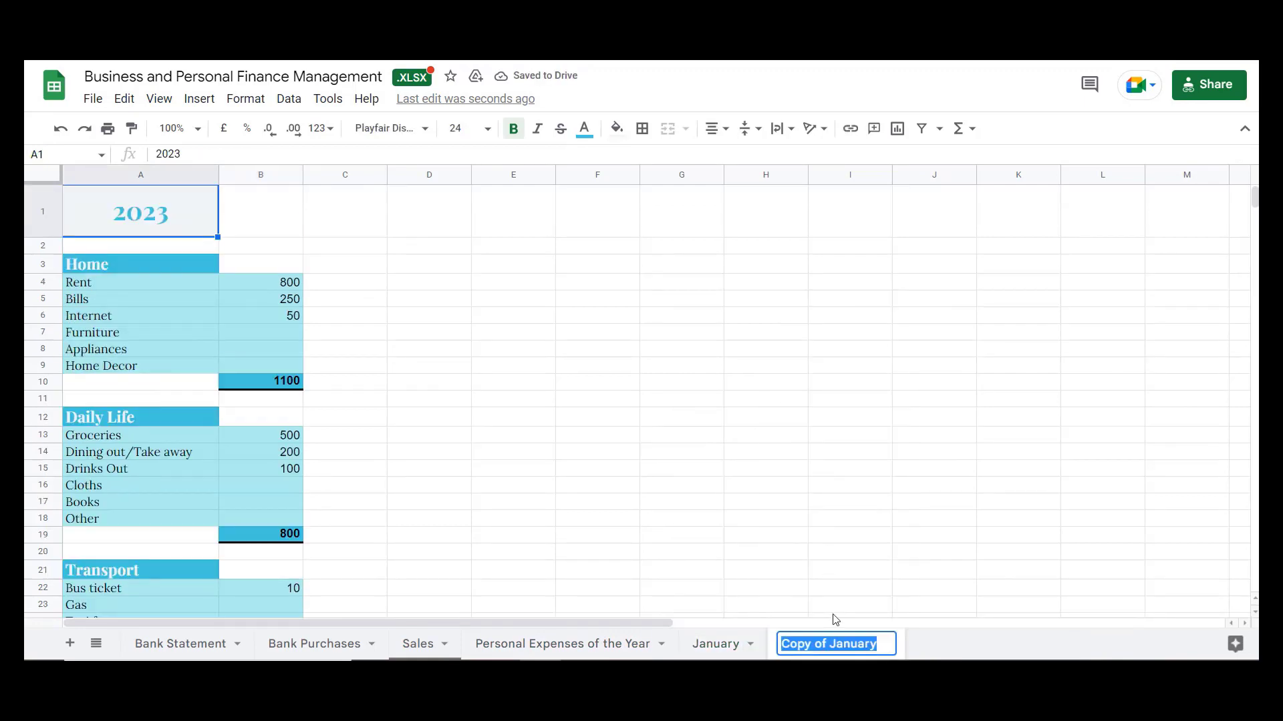
pyautogui.write('February')
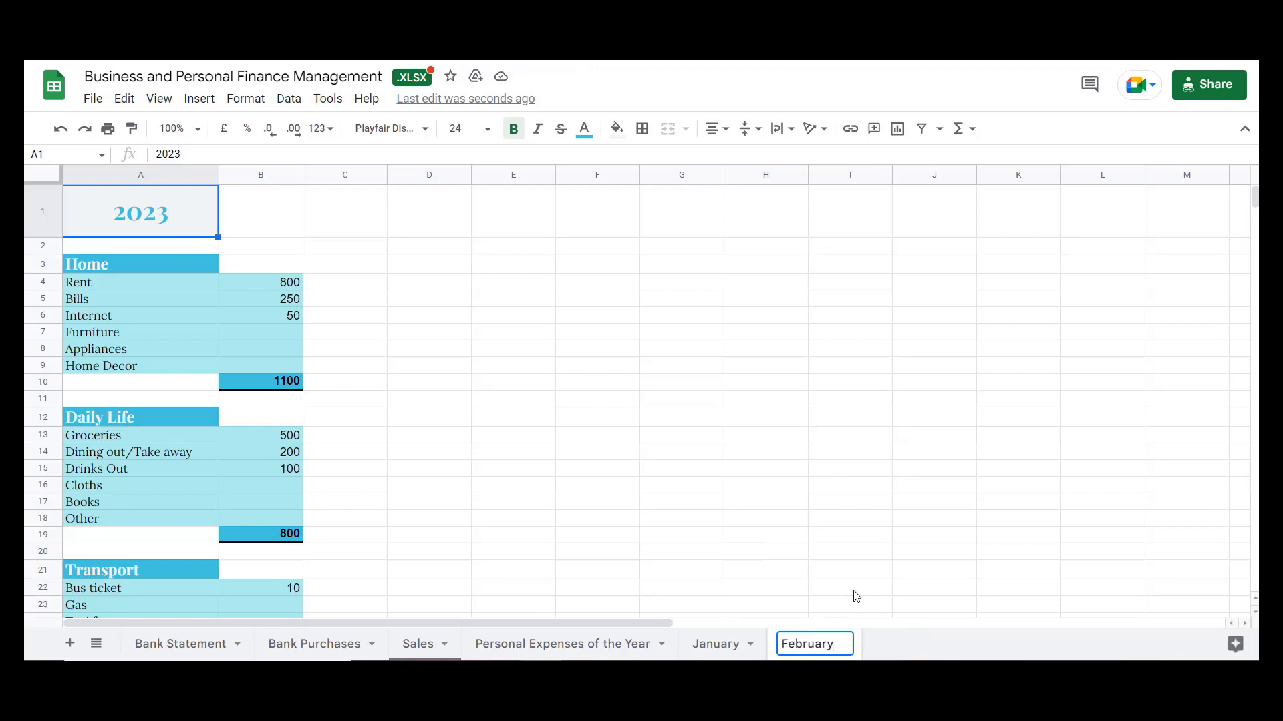
pyautogui.press('Return')
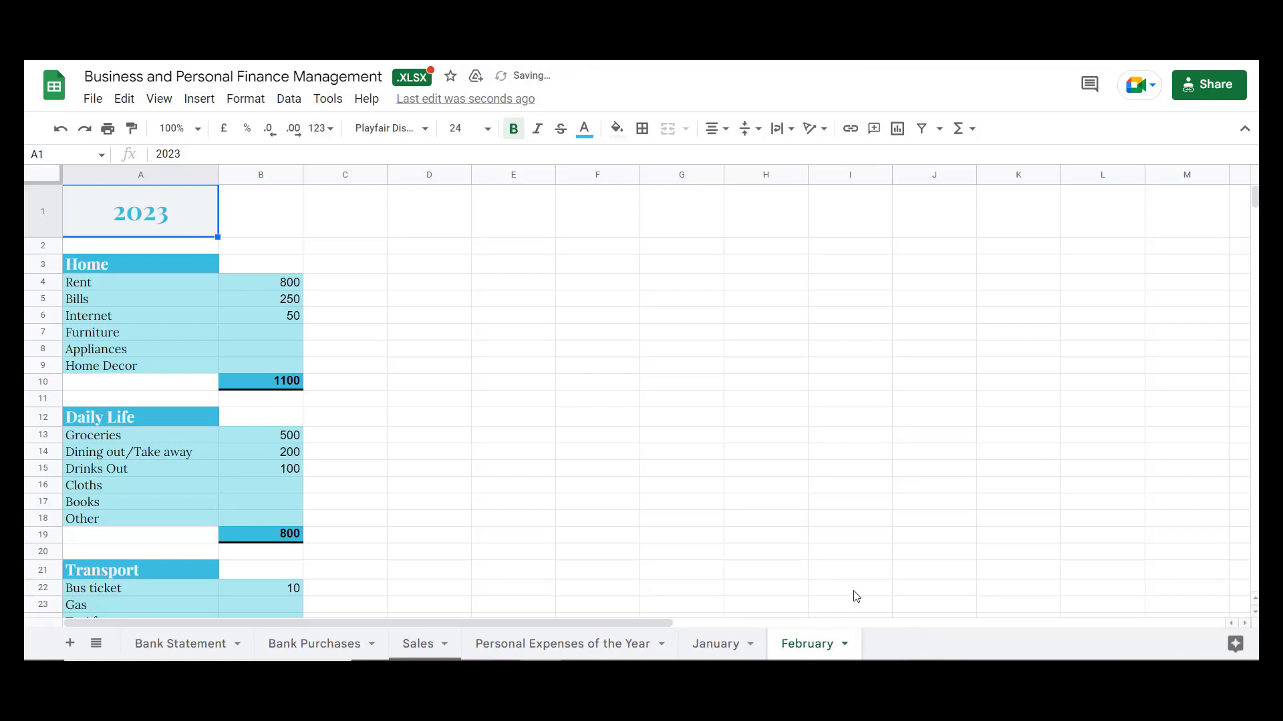
# Extend the yearly Rent formula in B4 with February's Rent, making it =sum(January!B4, February!B4,).
pyautogui.click(665, 631)
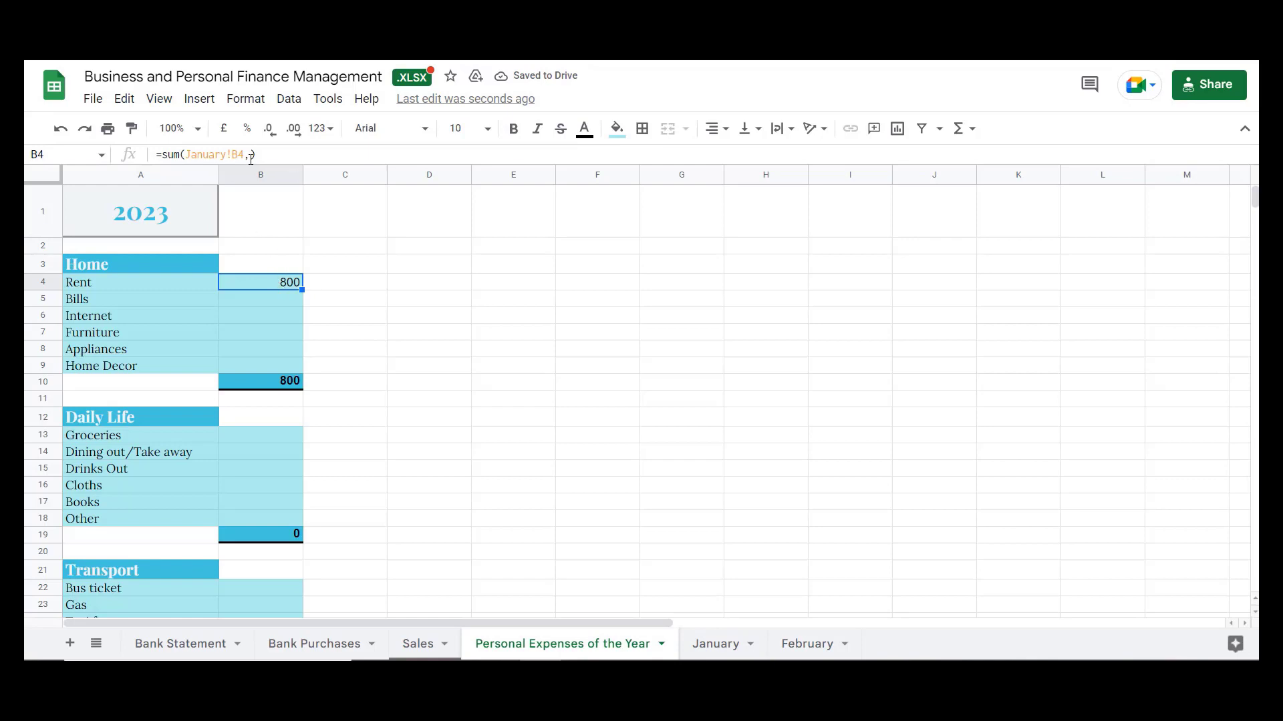
pyautogui.click(807, 643)
pyautogui.scroll(-1, 327, 324)
pyautogui.click(284, 234)
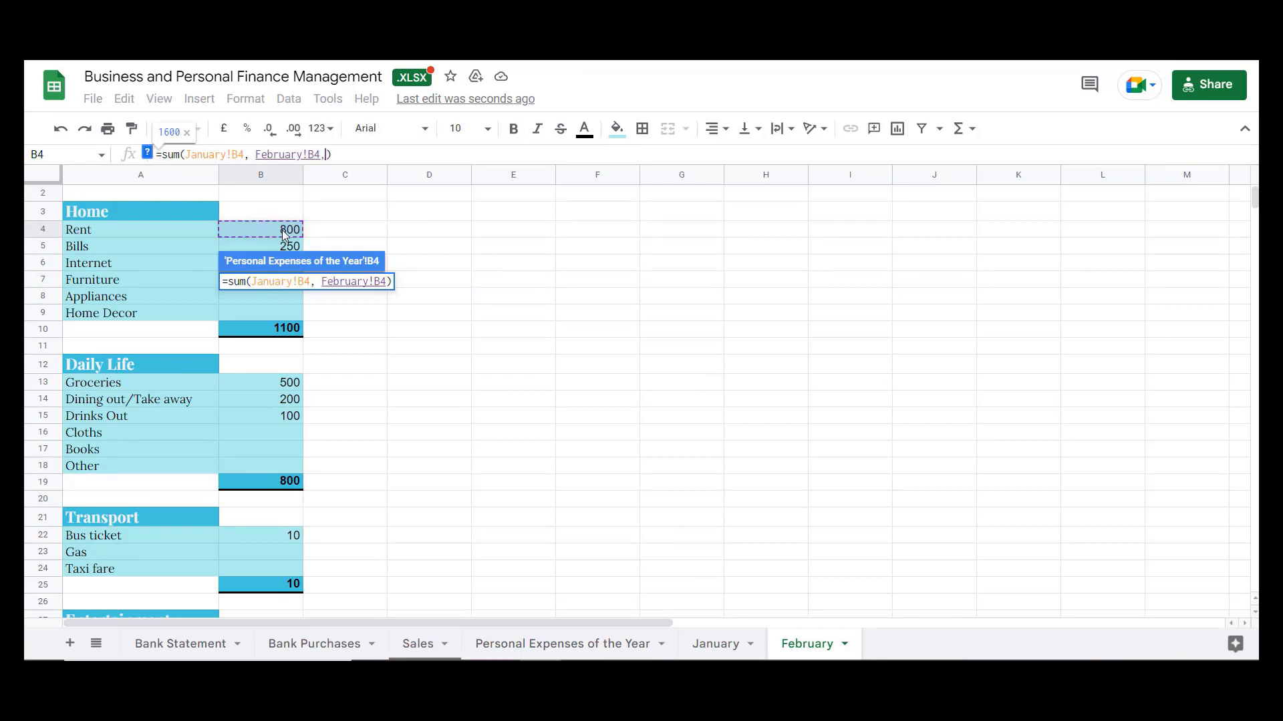
pyautogui.write(',')
pyautogui.press('Return')
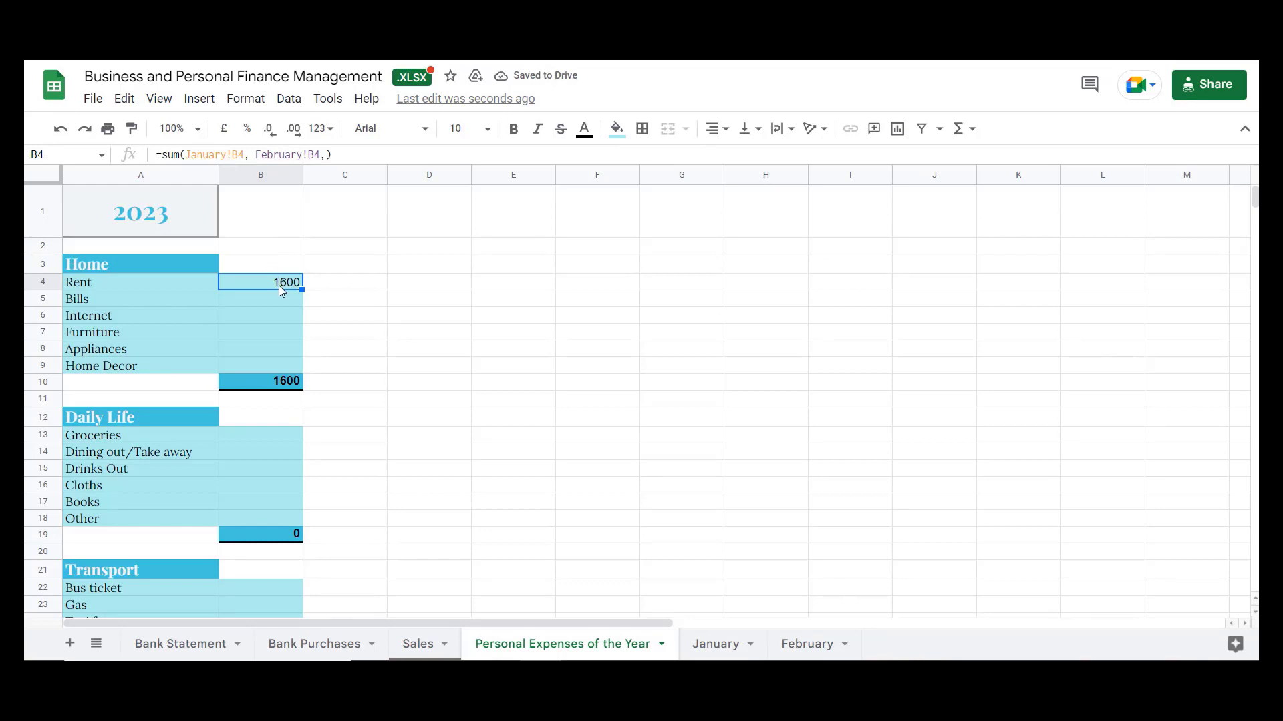
# Review the January and February sheets, and check the Bills and Internet cells B5 and B6 in the yearly sheet.
pyautogui.click(714, 642)
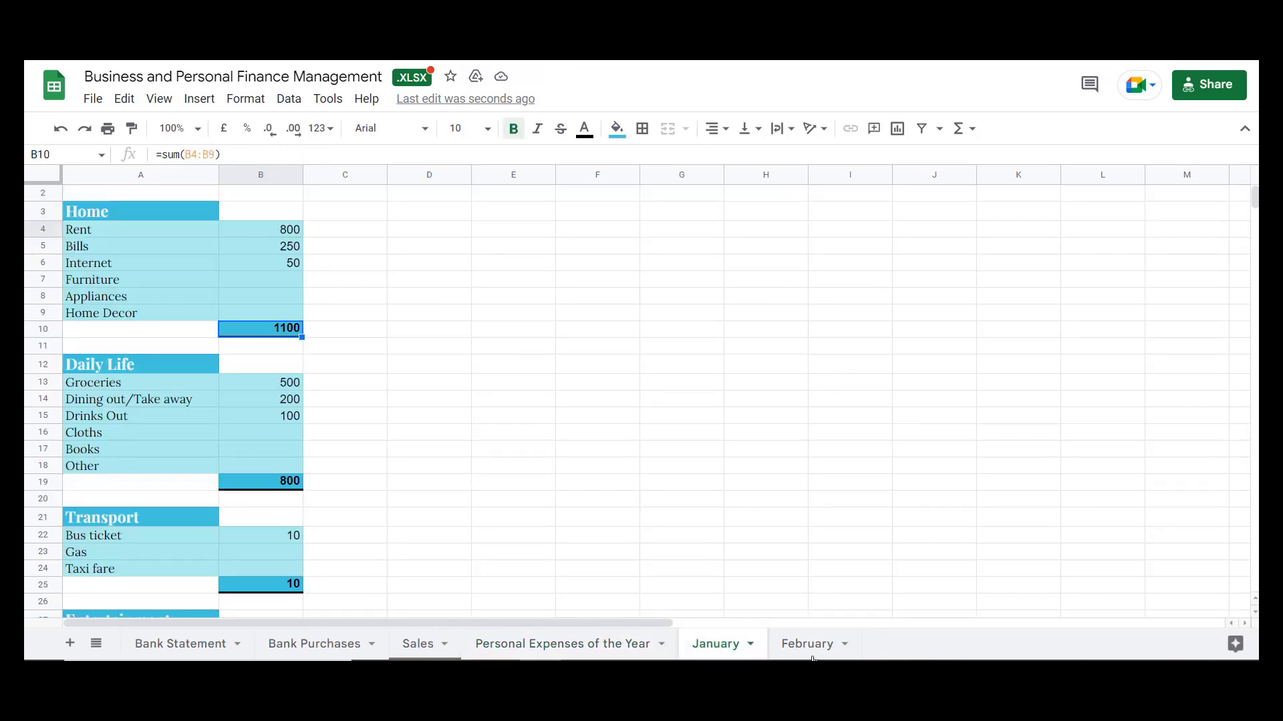
pyautogui.click(809, 651)
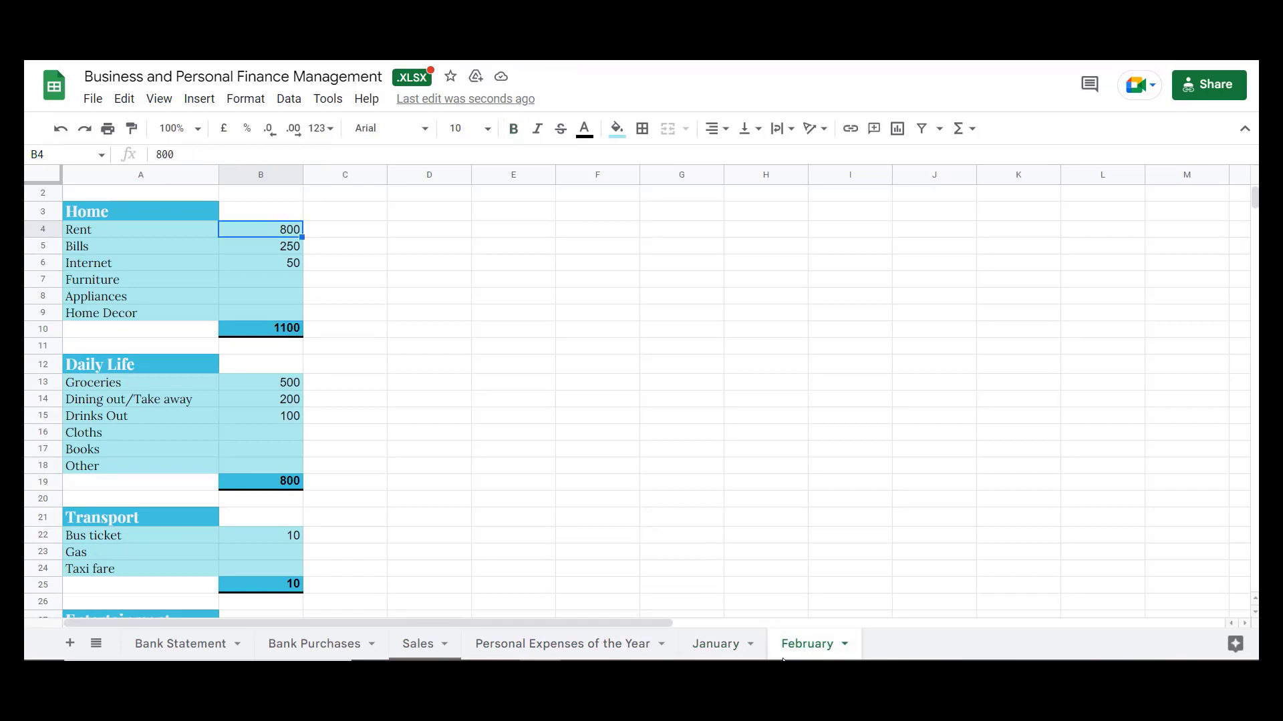
pyautogui.click(604, 651)
pyautogui.click(250, 299)
pyautogui.click(263, 315)
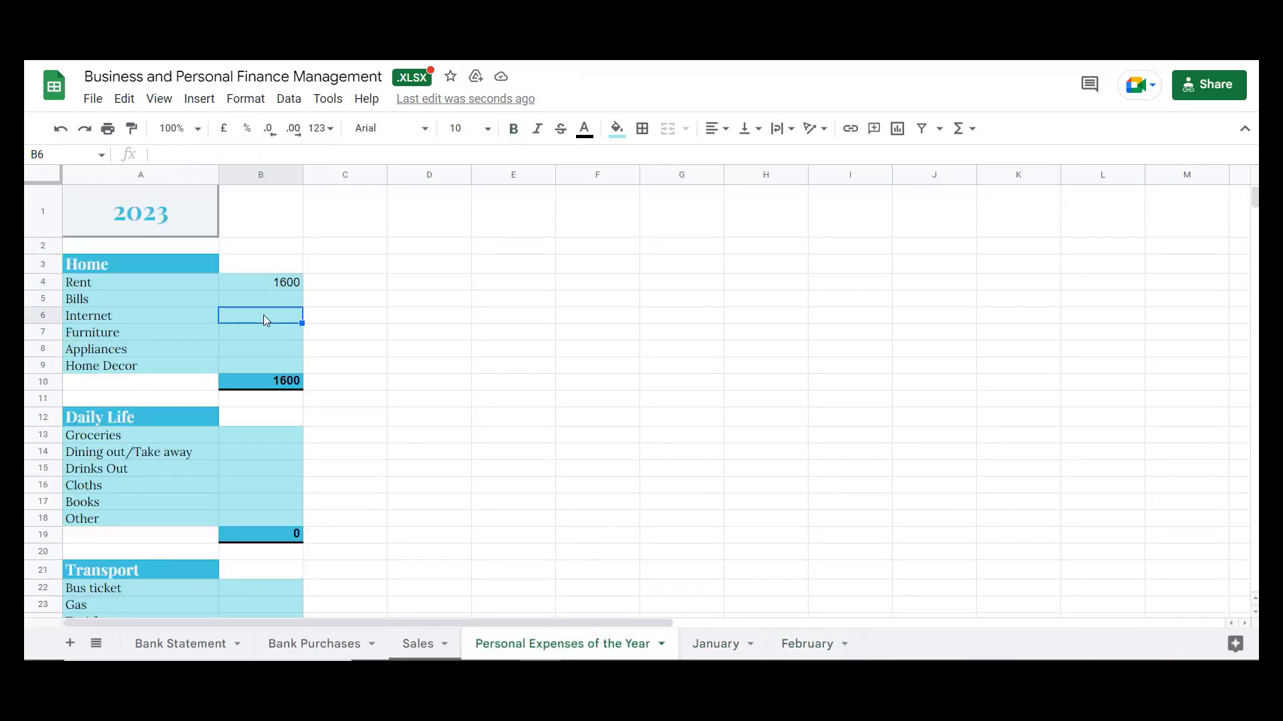